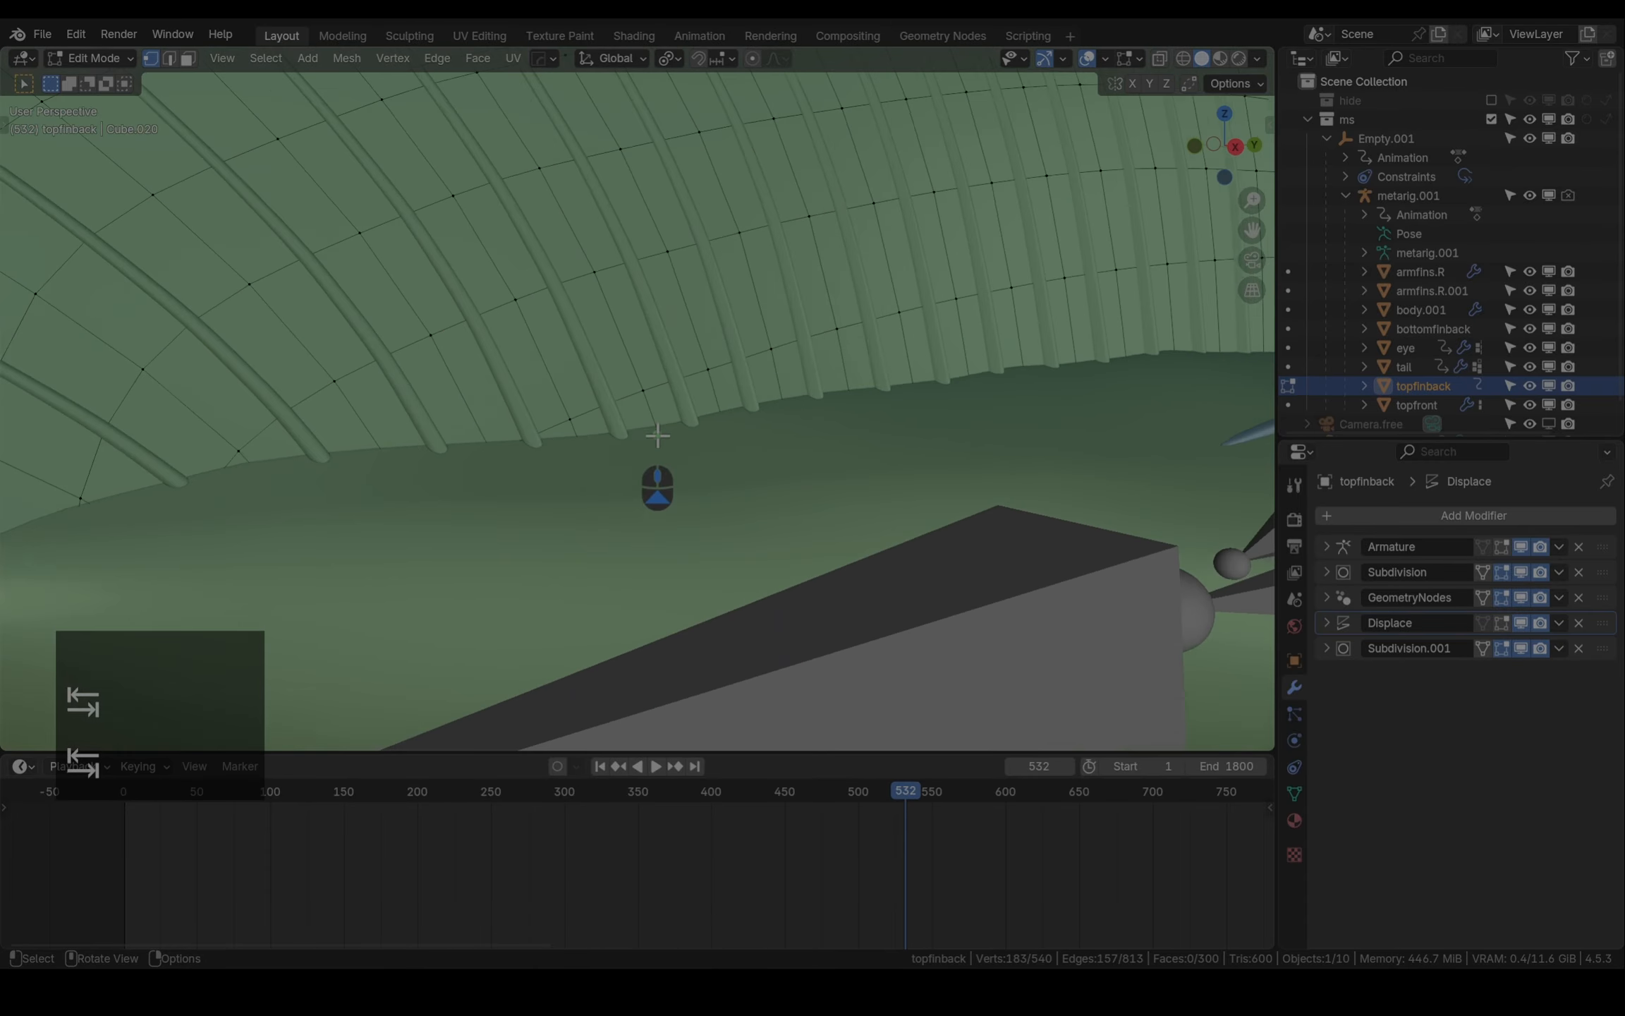
Inspect the topfinback mesh on the fish in Edit Mode from several angles, and return to Object Mode
middle_click_drag(657, 439, 719, 499)
scroll(578, 374, "down", 8)
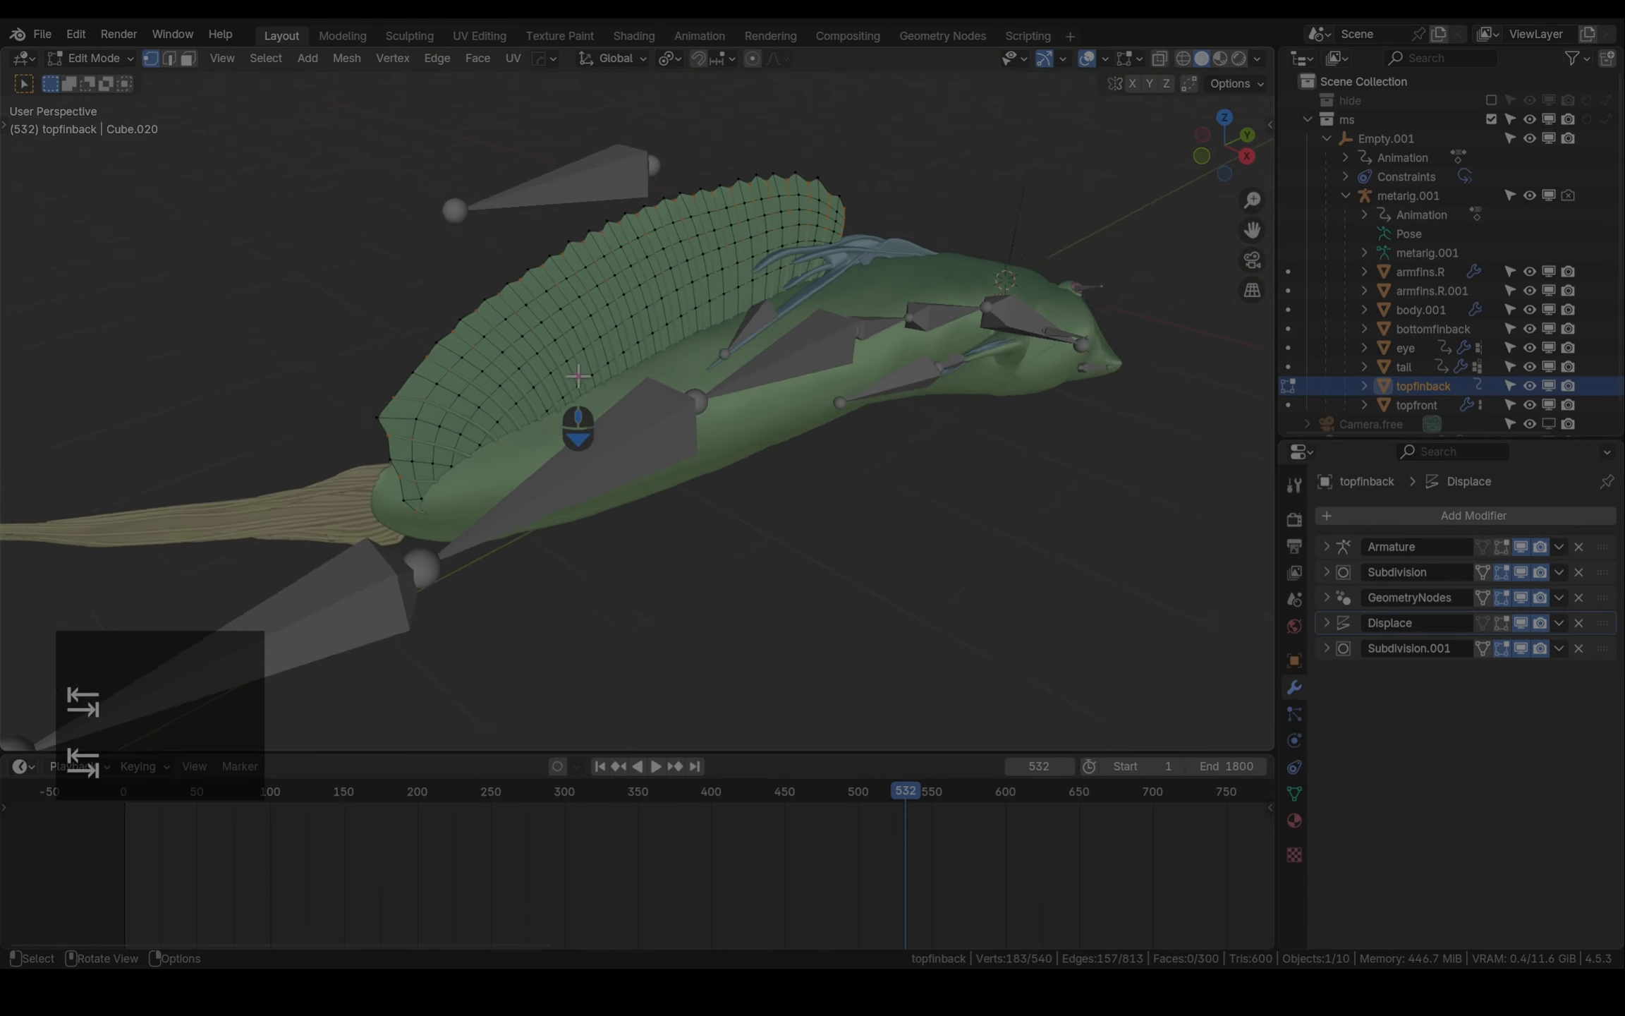
mouse_move(579, 374)
middle_mouse_down()
mouse_move(532, 314)
mouse_move(584, 399)
middle_mouse_up()
scroll(532, 312, "up", 2)
key("Tab")
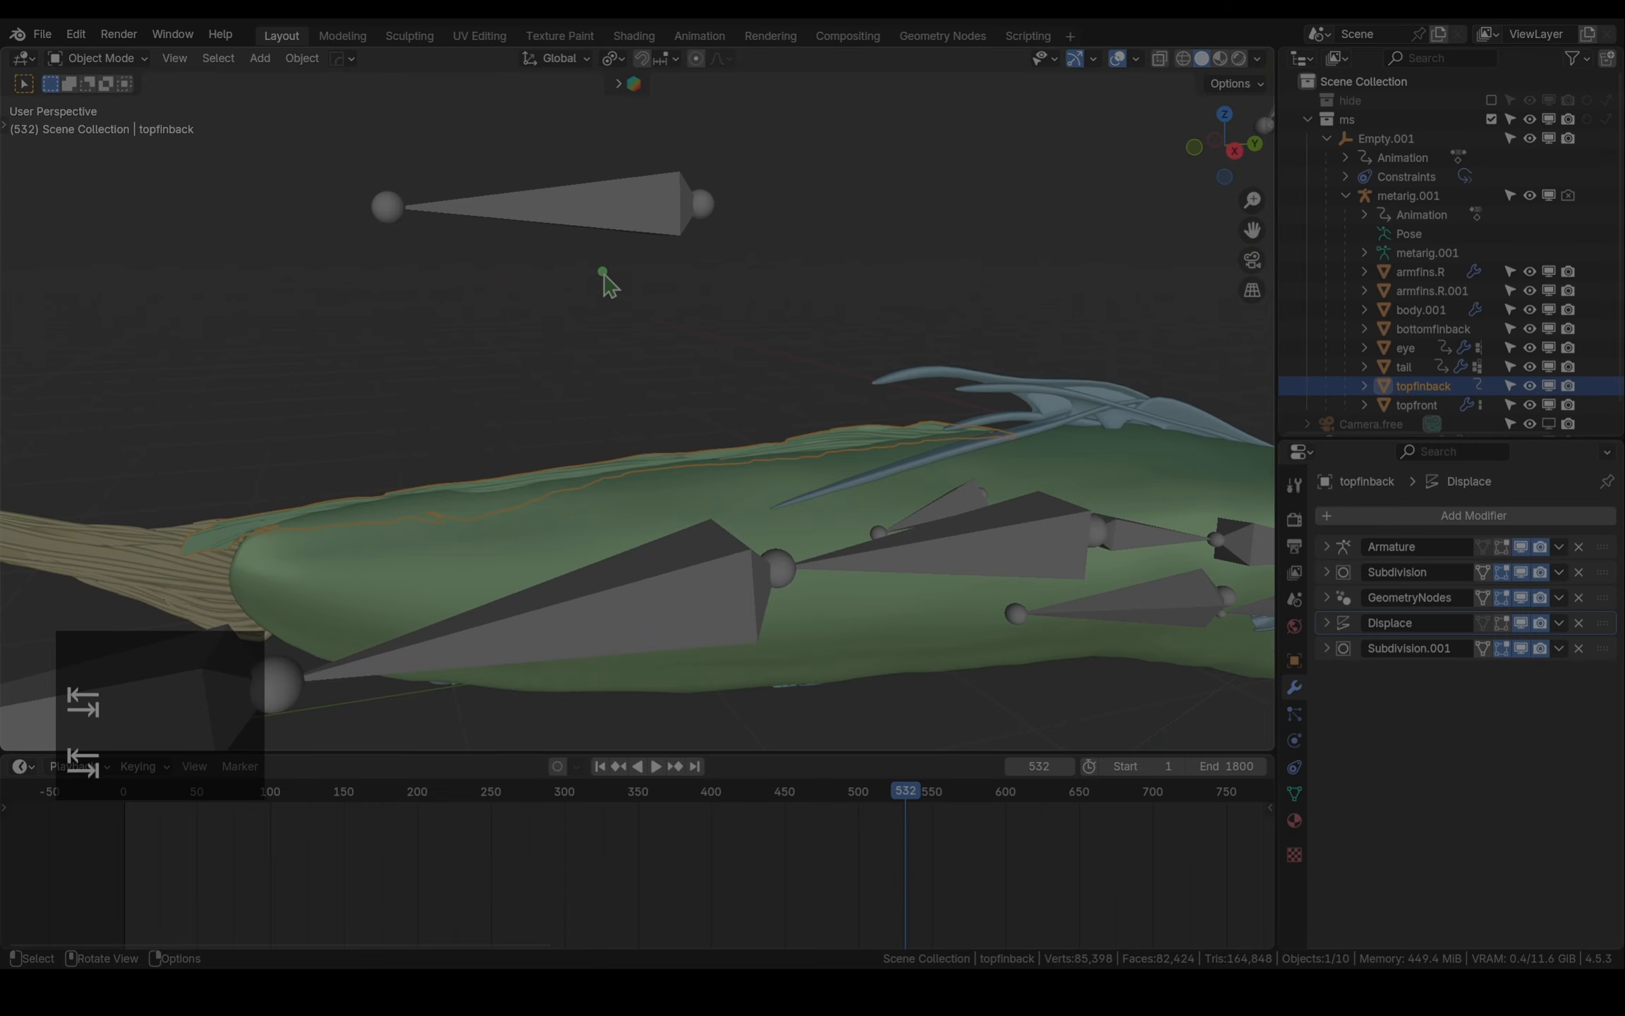
Put the metarig.001 armature in Pose Mode and rotate the finback_rotation bone about its local X axis
left_click(609, 203)
left_click(99, 57)
left_click(78, 116)
key("r")
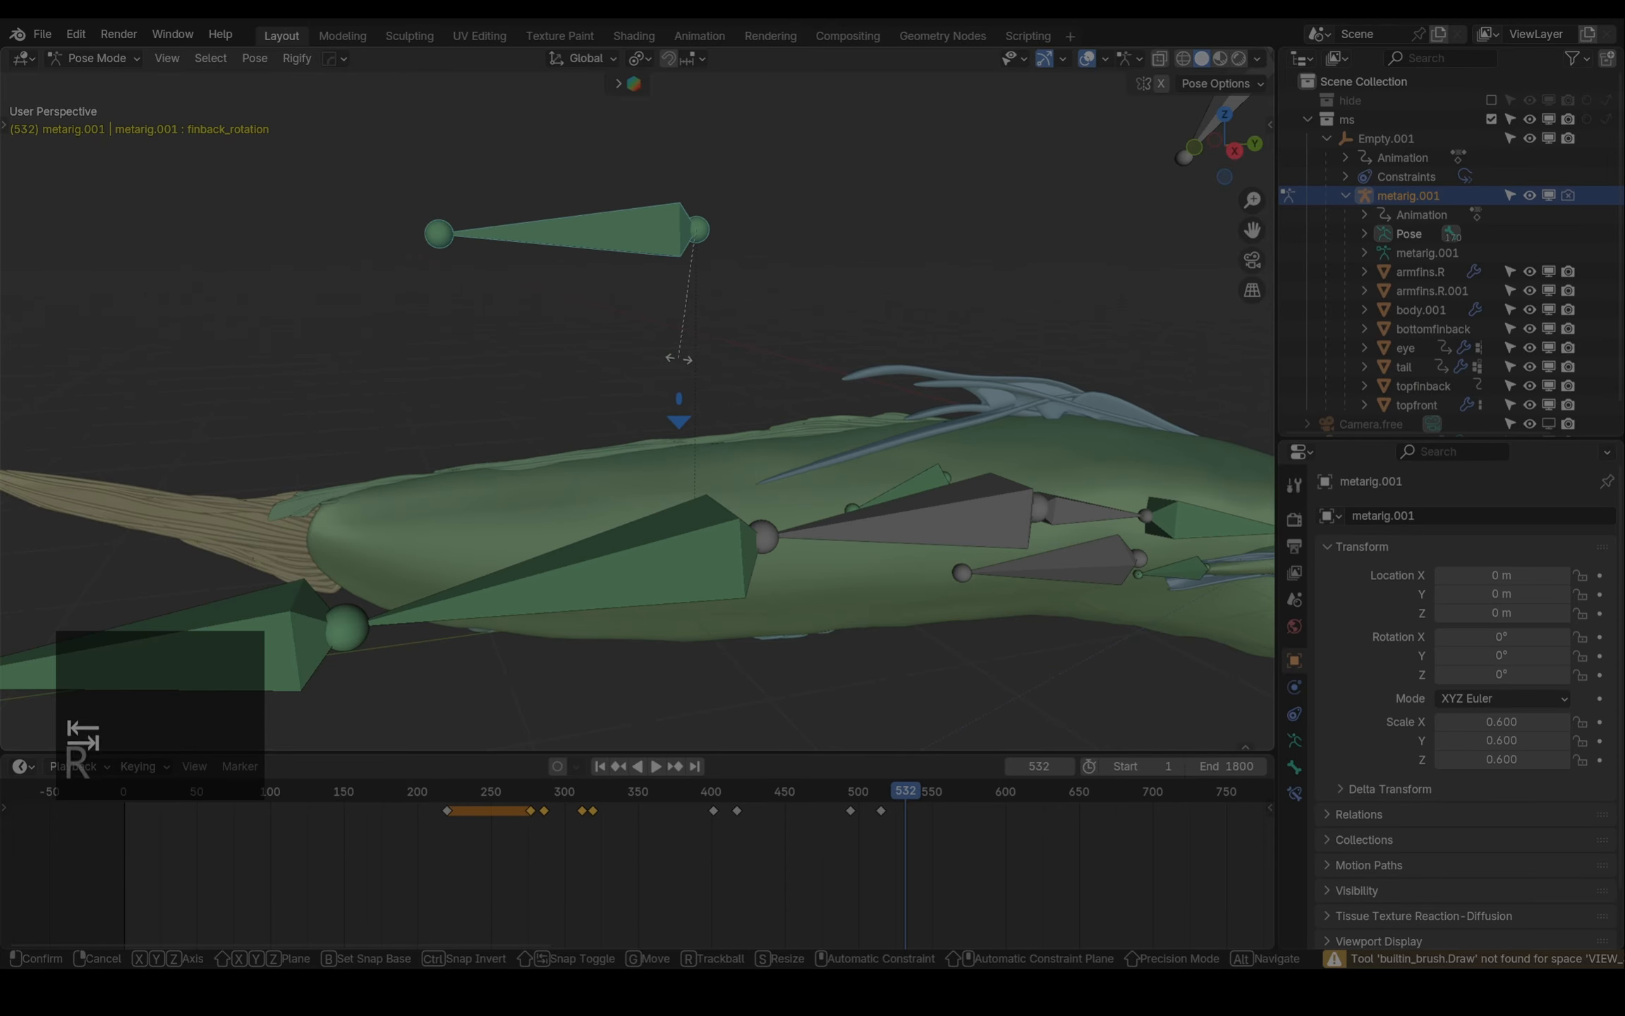
key("x")
key("x")
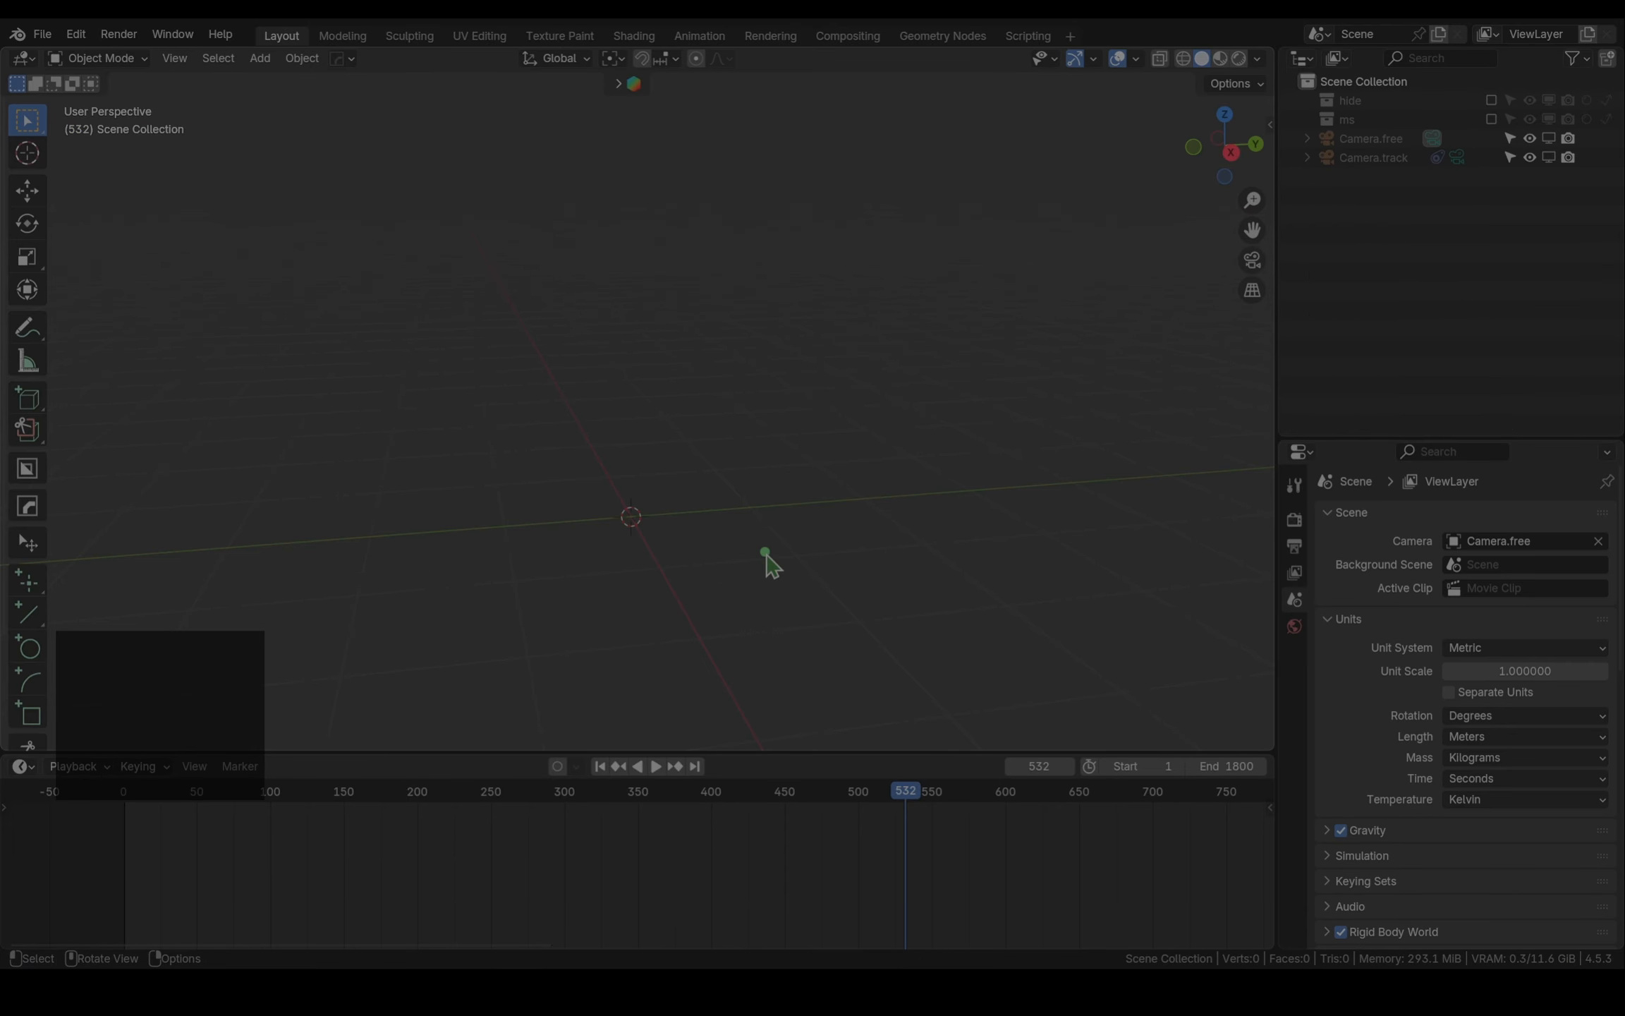
Add a mesh circle to the scene and open it in Edit Mode
key("shift+a")
mouse_move(765, 538)
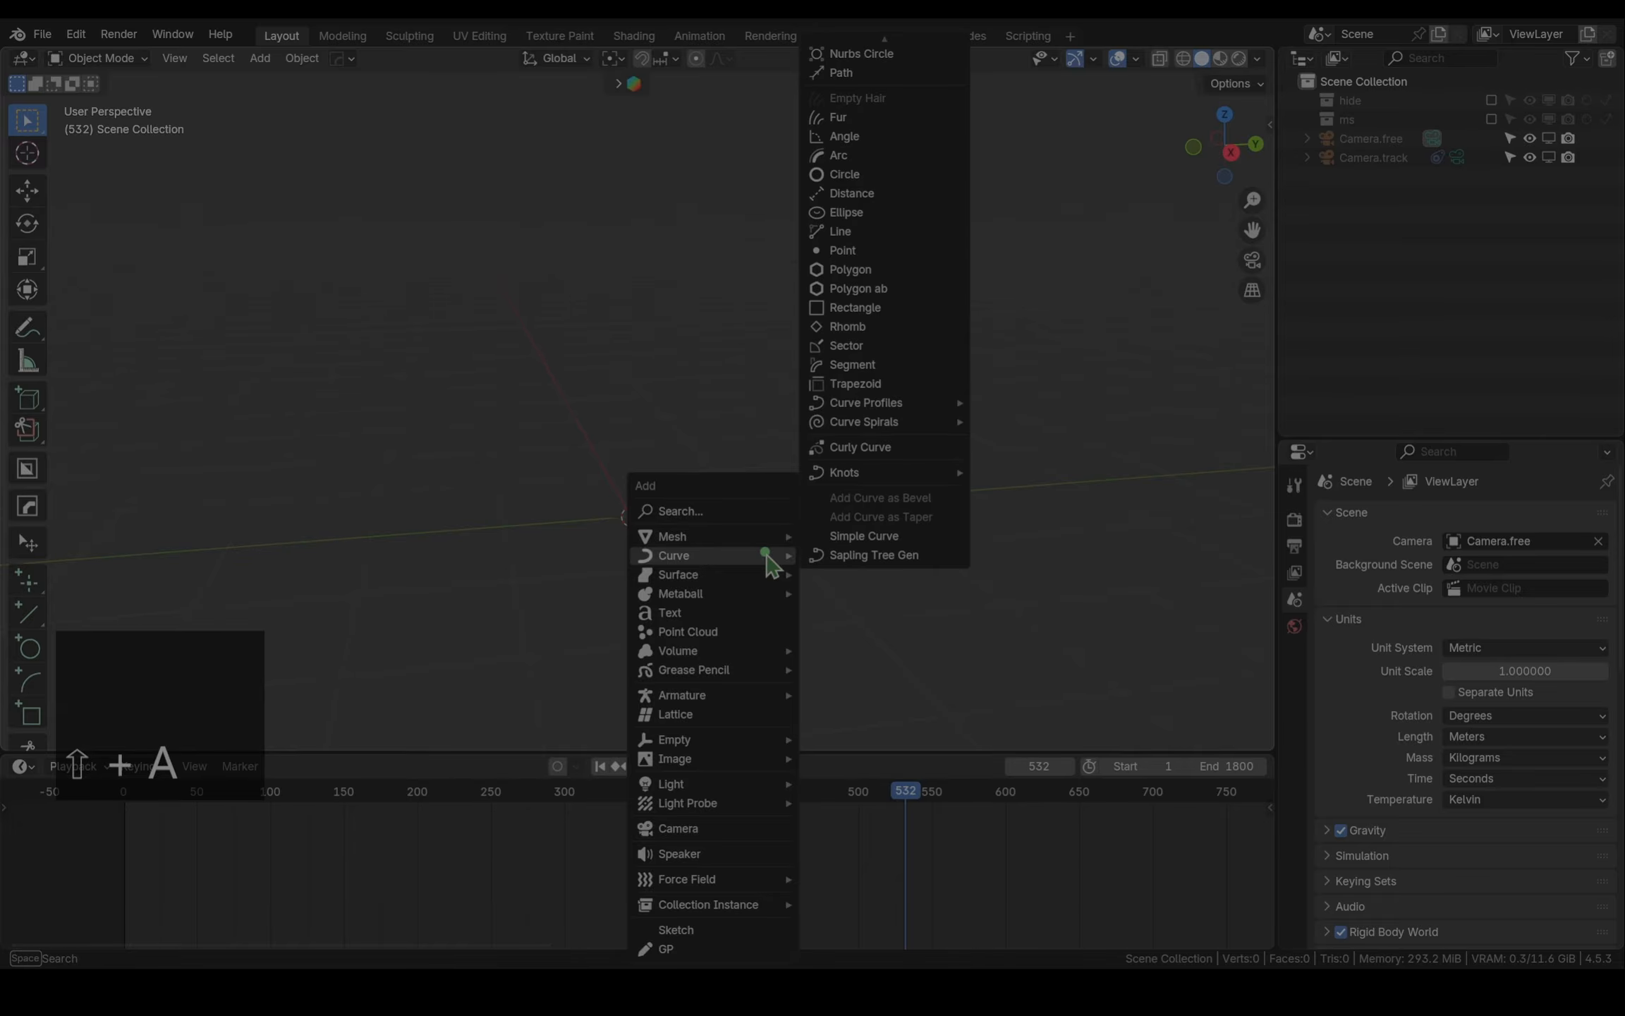
left_click(890, 117)
key("Tab")
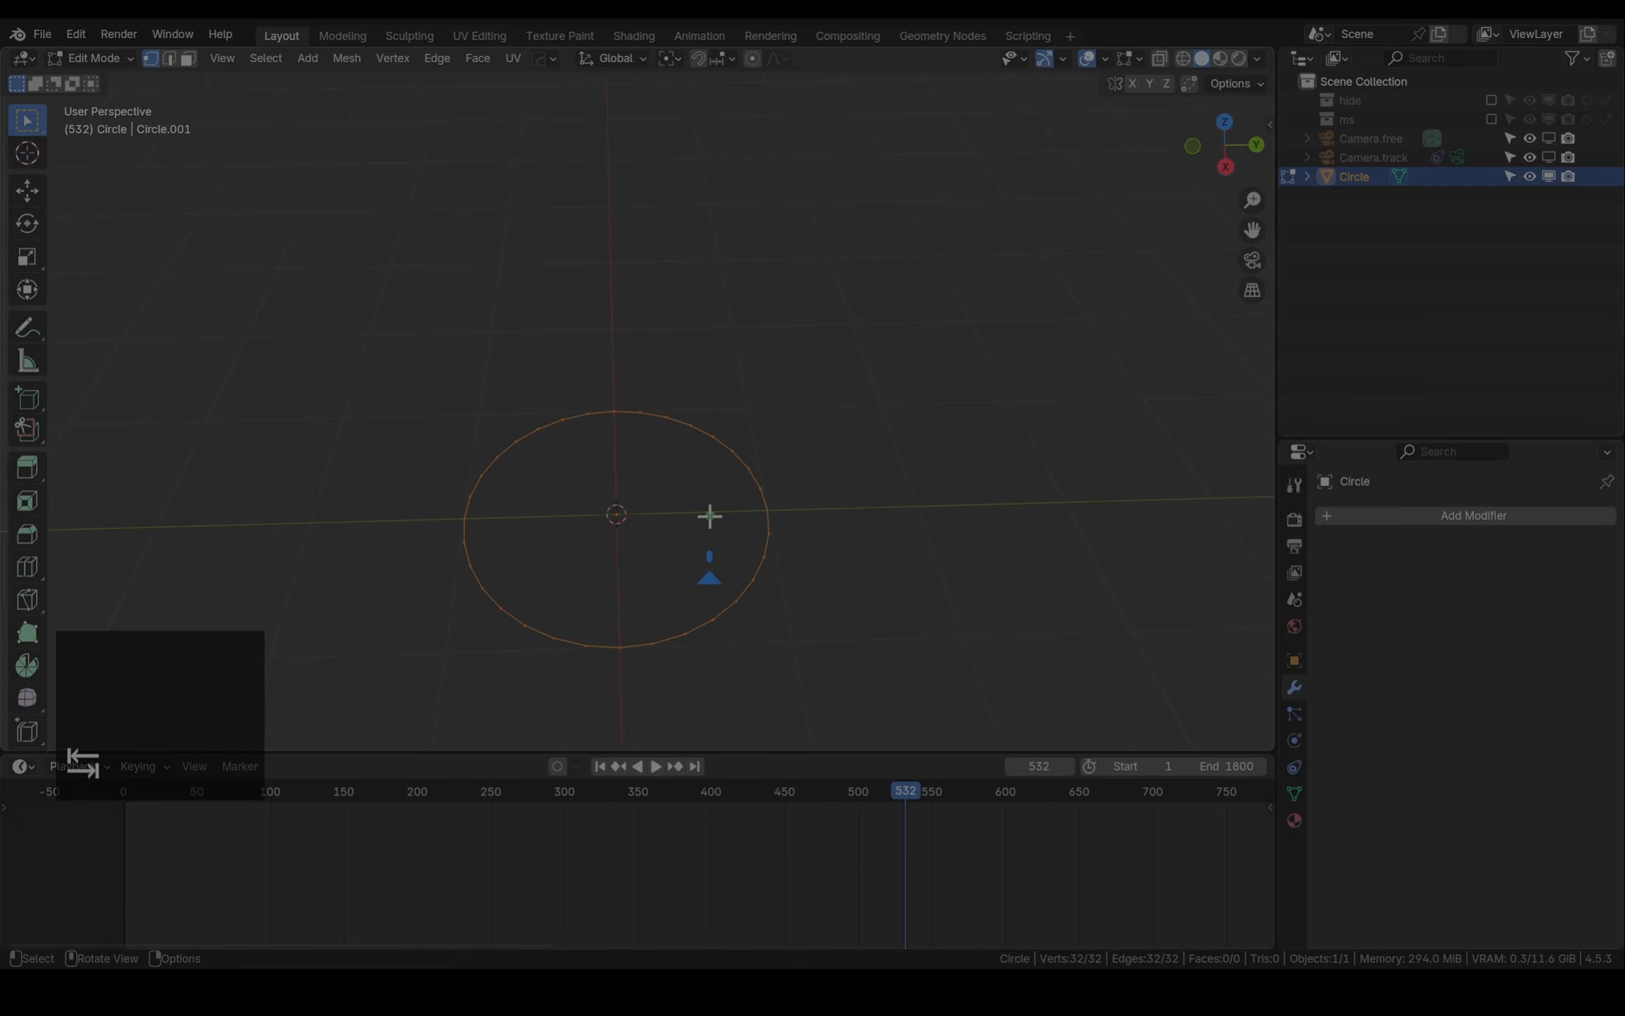
Turn the circle into a flat ring by filling it, insetting the face about 0.39 m and deleting the inner face
key("f")
key("i")
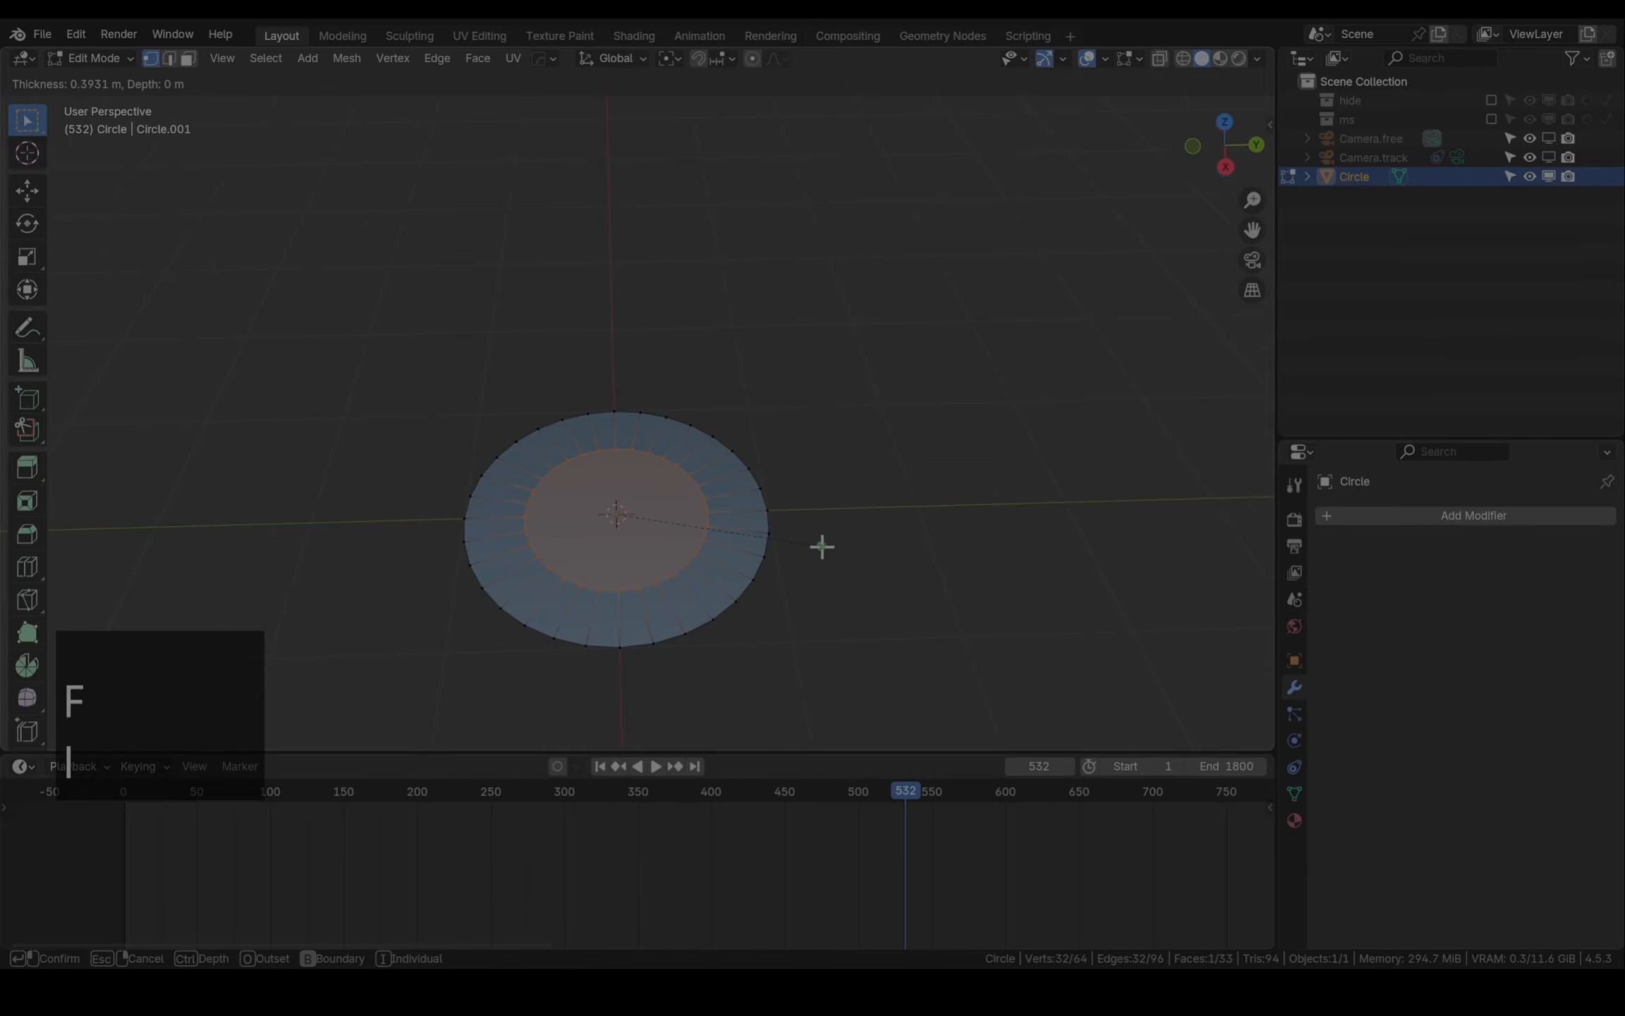
left_click(818, 546)
key("x")
left_click(820, 548)
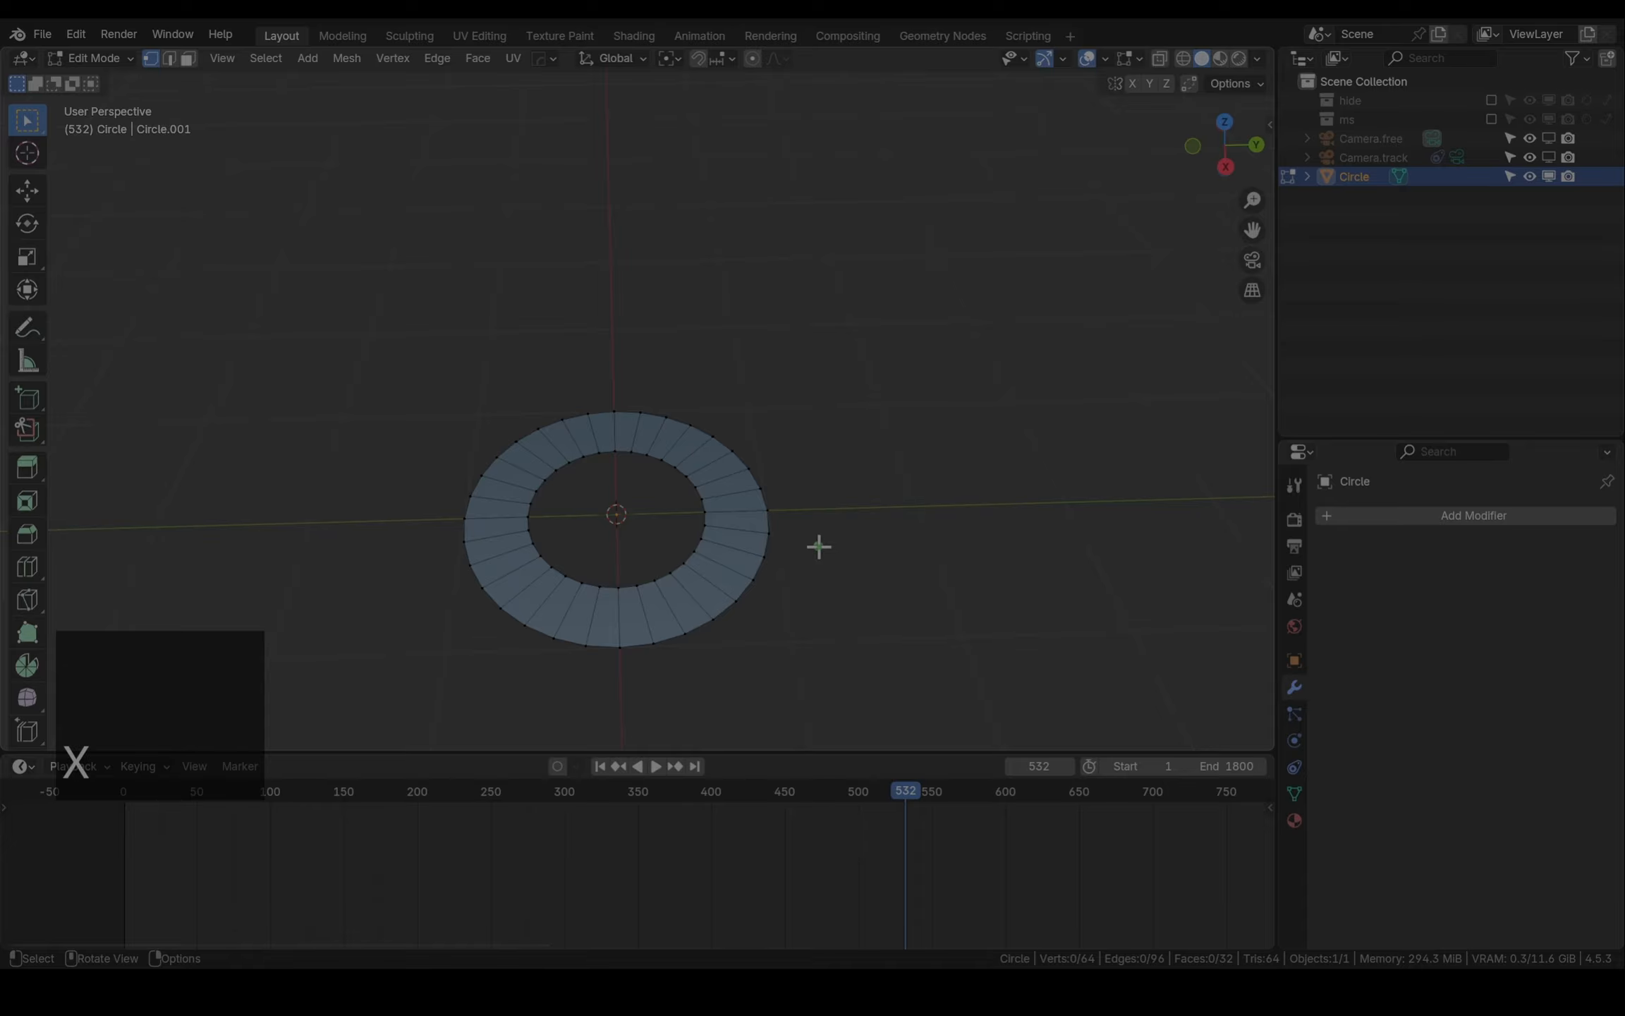
Rotate the ring 90° about the global Y axis in Object Mode
key("Tab")
type("ry")
type("90")
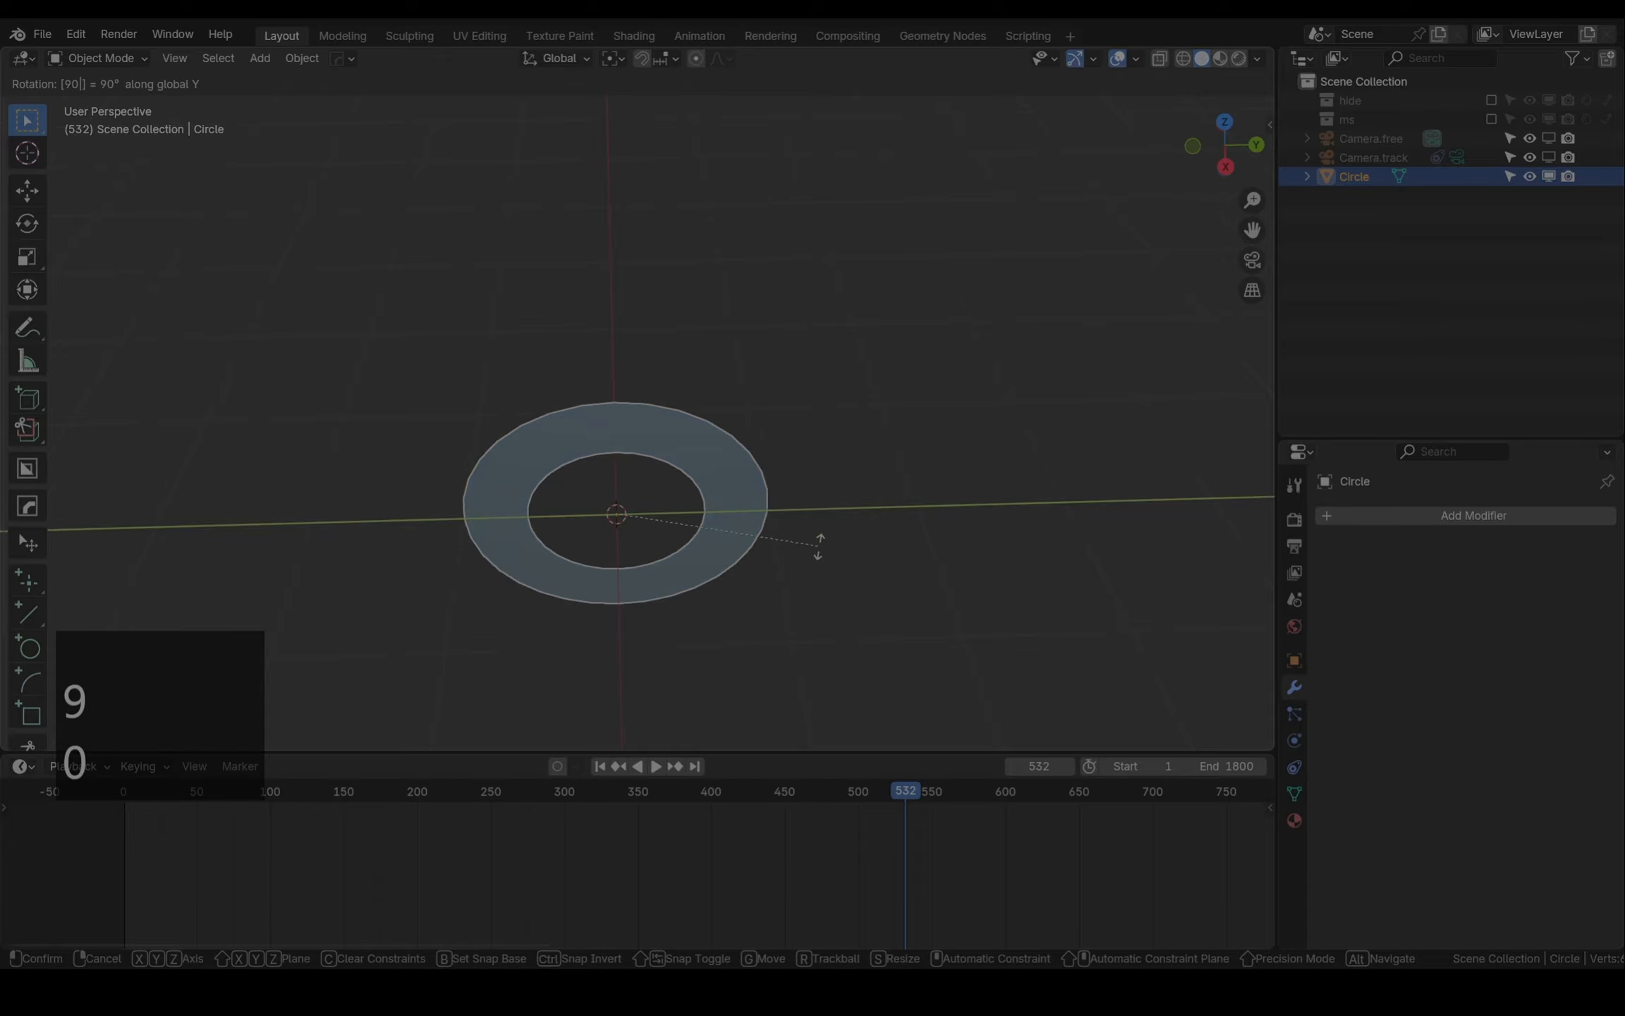
key("Return")
Delete all of the ring's faces except the eight forming the upper arc, working from the right view
key("KP_3")
key("Tab")
left_click(498, 364)
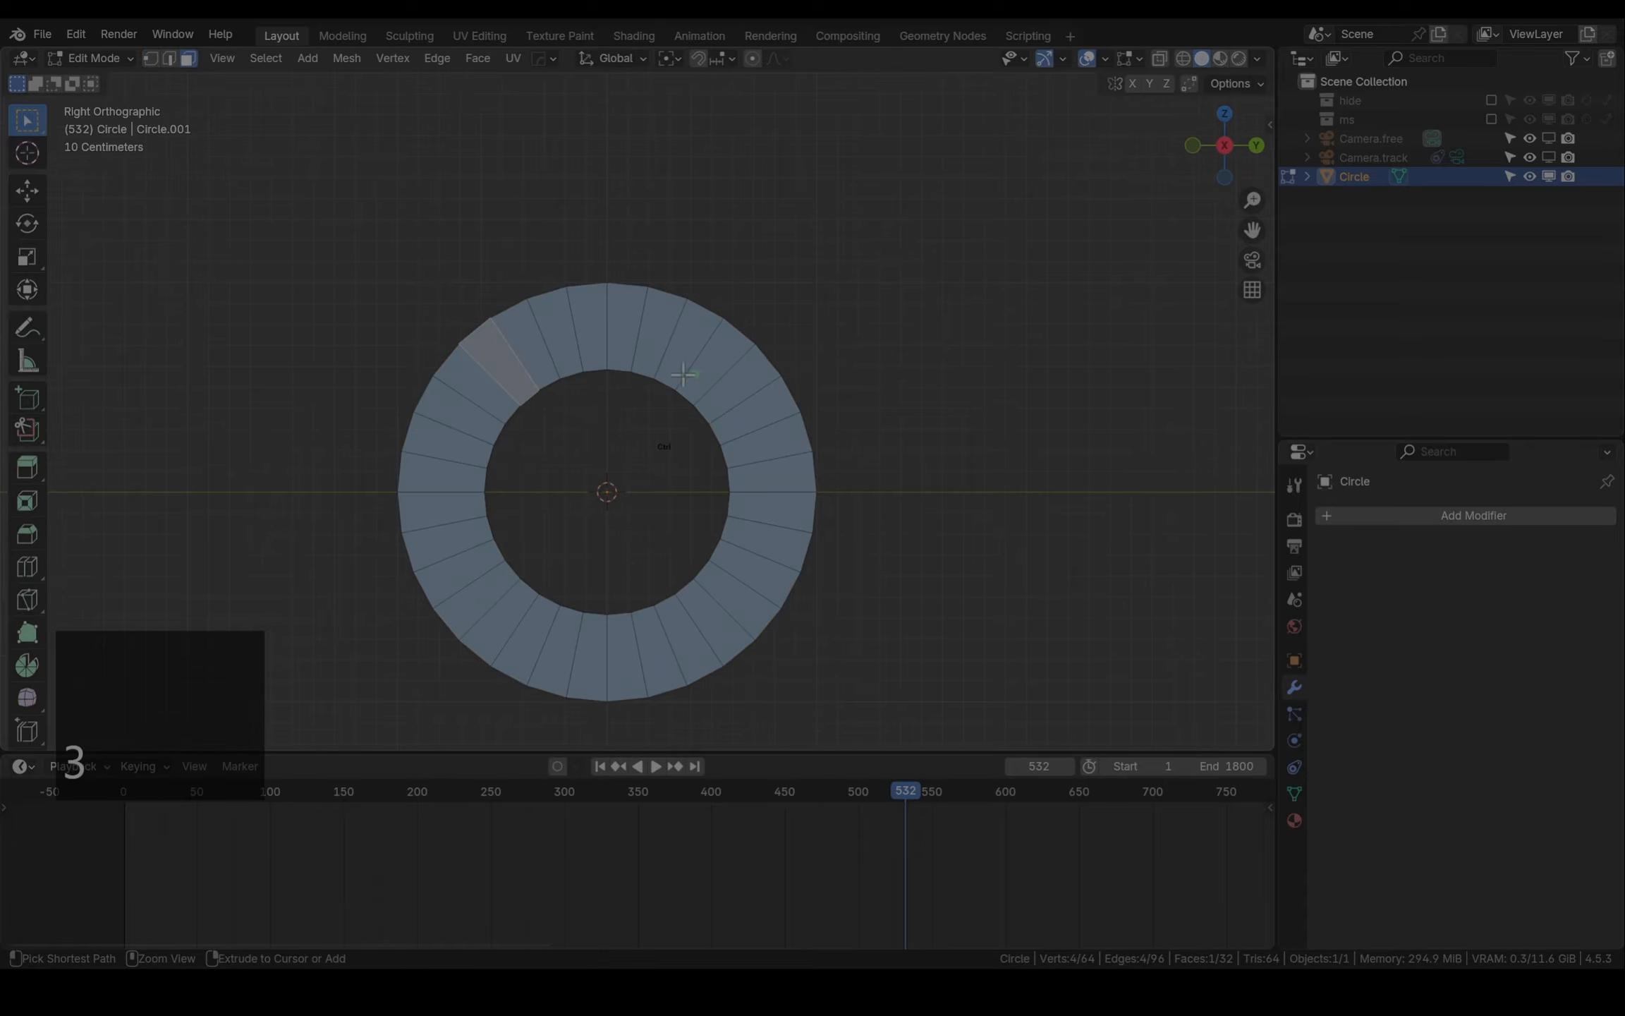
left_click(713, 371, "ctrl")
key("ctrl+i")
key("x")
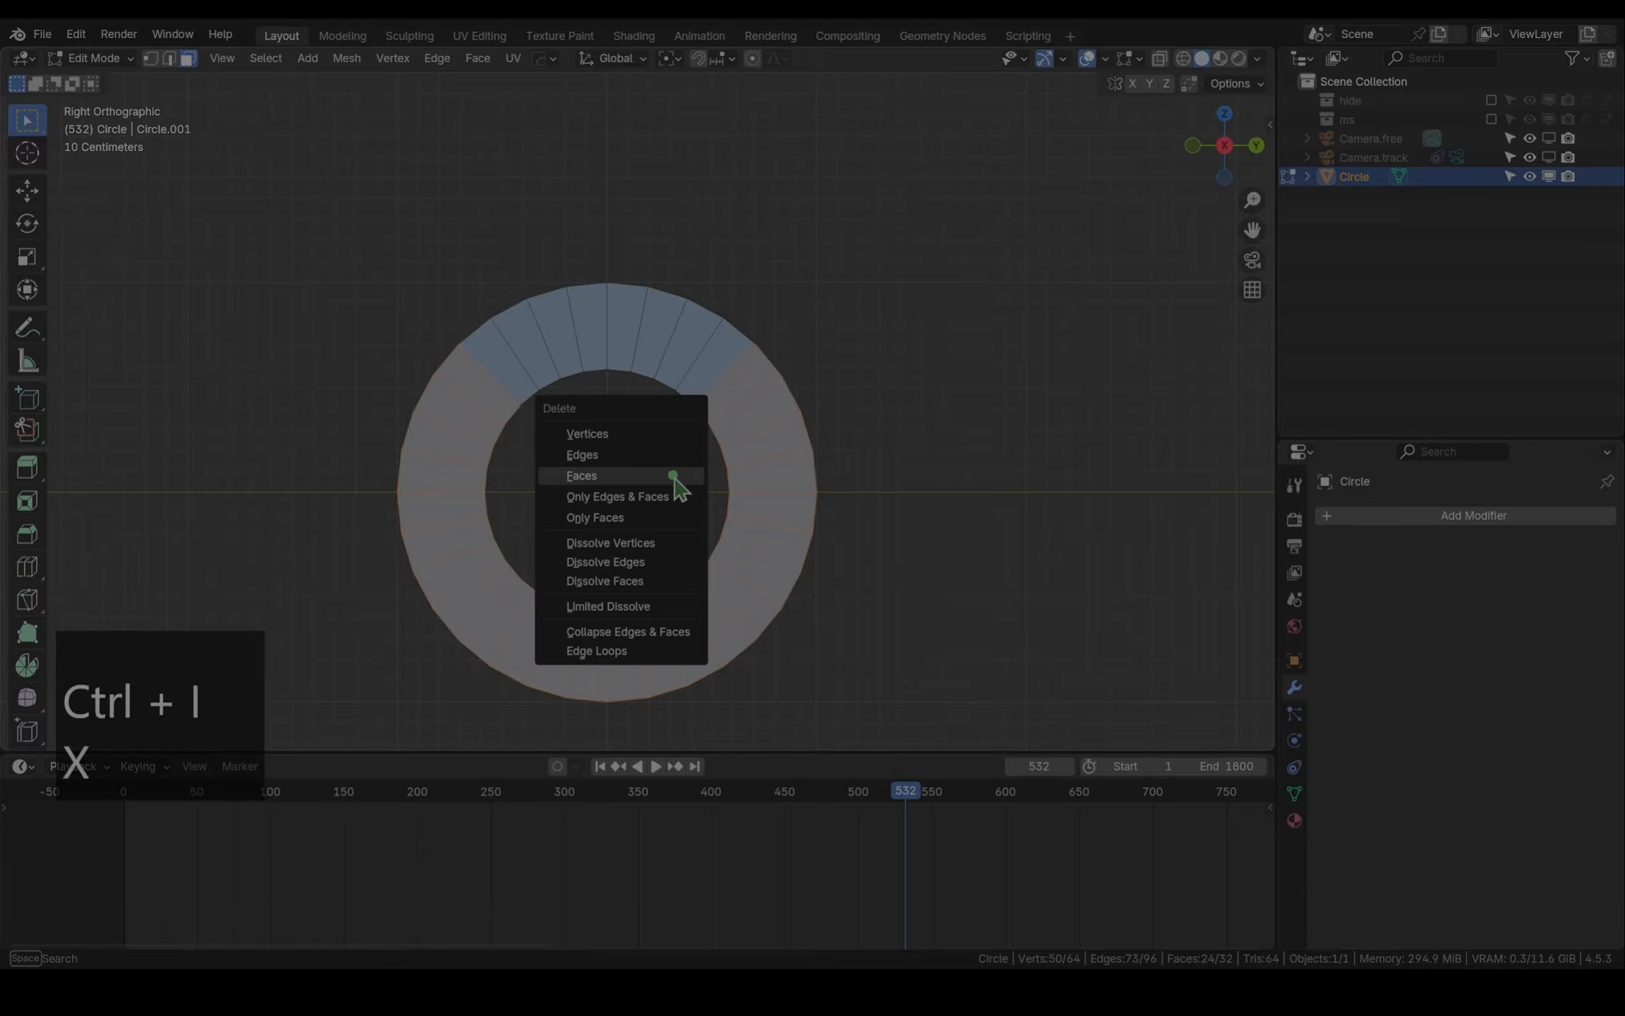
left_click(670, 472)
Flatten the arc's inner edge by scaling it to 0.2 along Z
key("2")
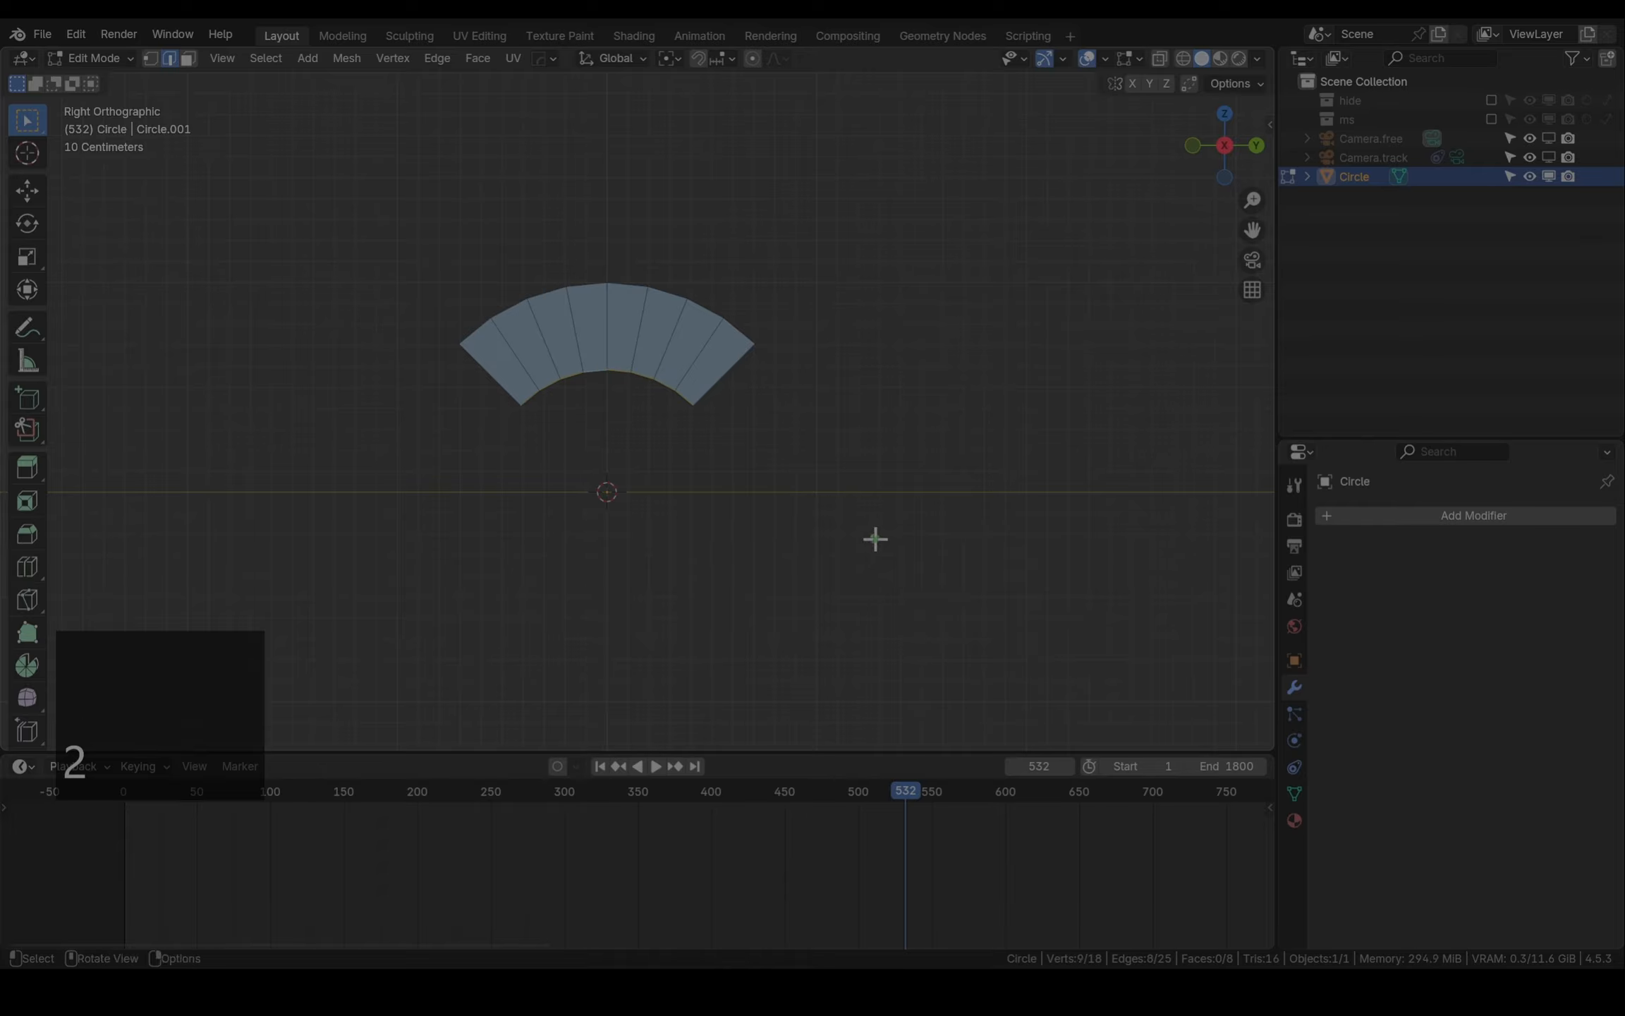
type("sz")
type("0.2")
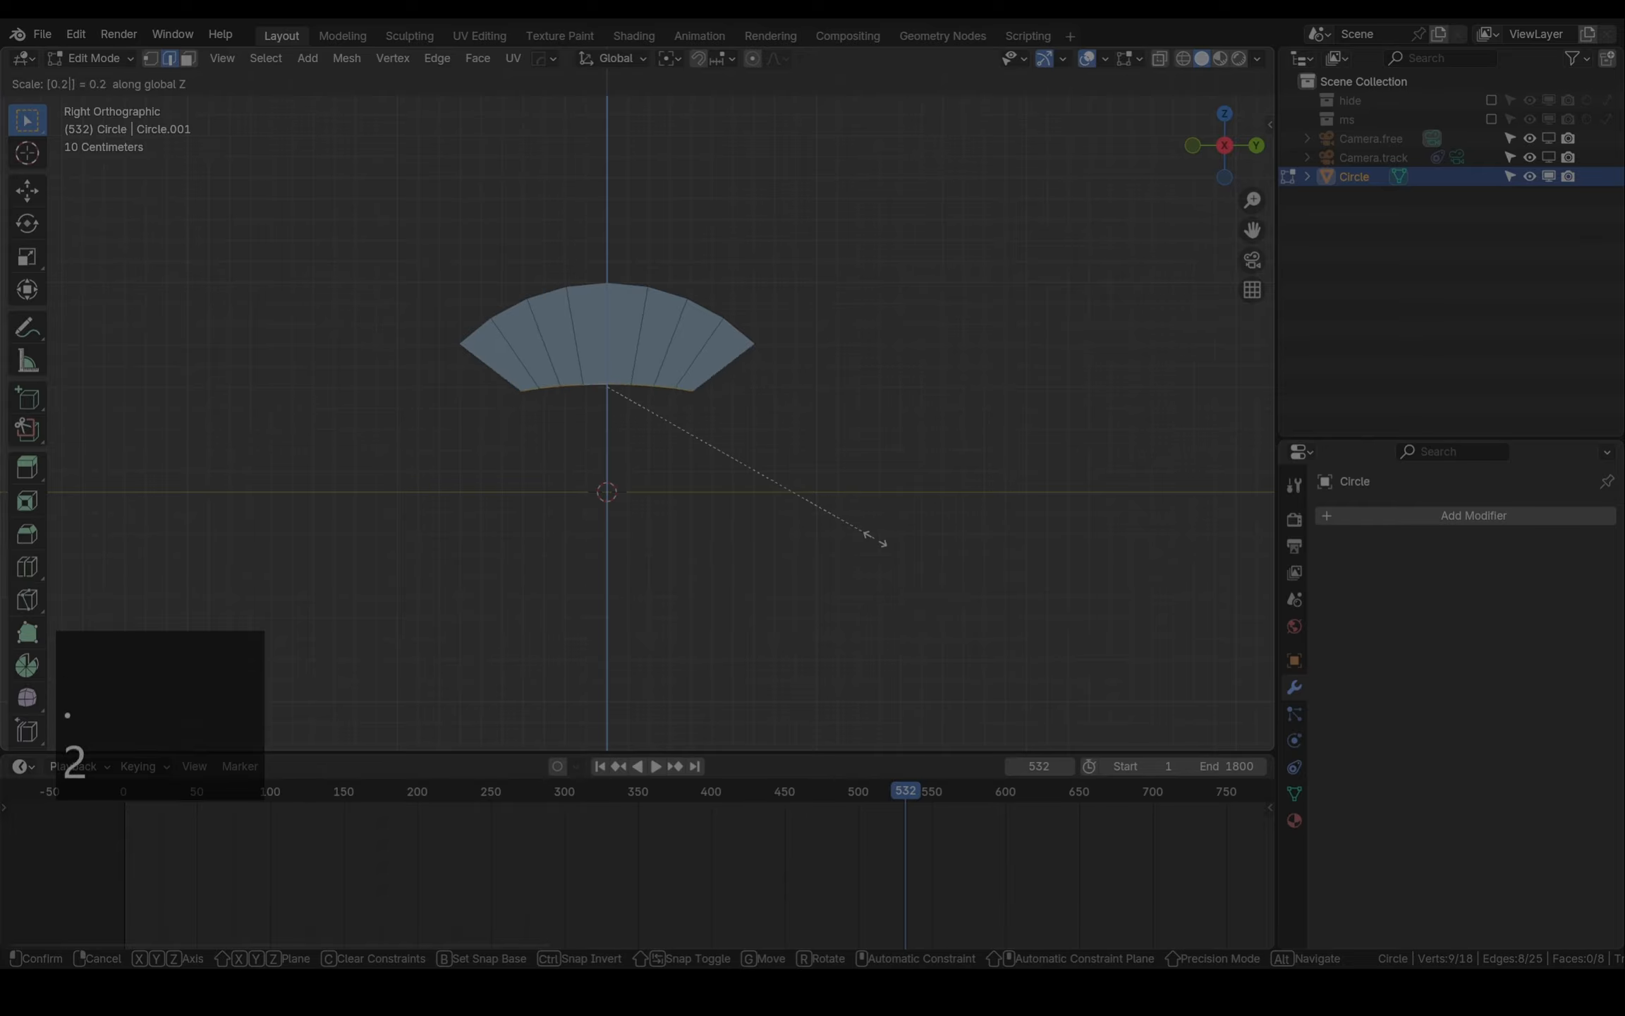
key("Return")
Subdivide the whole fan-shaped mesh once
scroll(570, 367, "up", 2)
key("a")
right_click(603, 318)
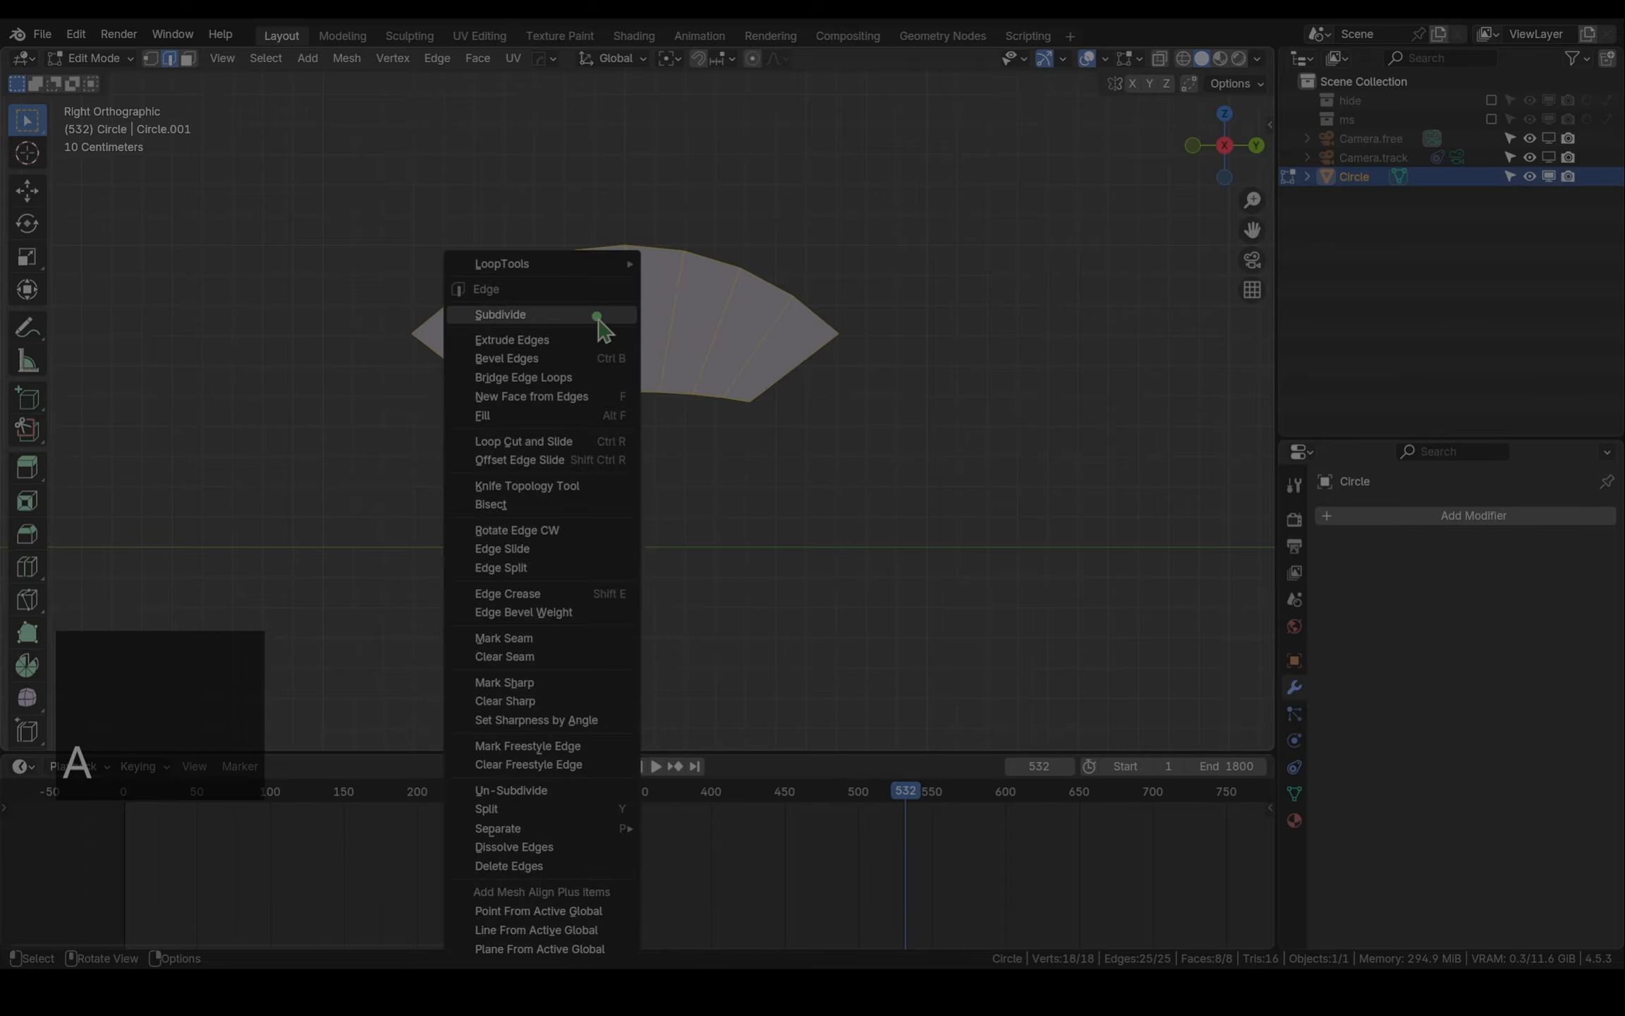
left_click(603, 314)
Checker-deselect the outer edge's vertices and slide the remaining ones inward by about 0.23 to form a zigzag rim
scroll(488, 342, "up", 3)
key("1")
left_click(403, 288, "alt")
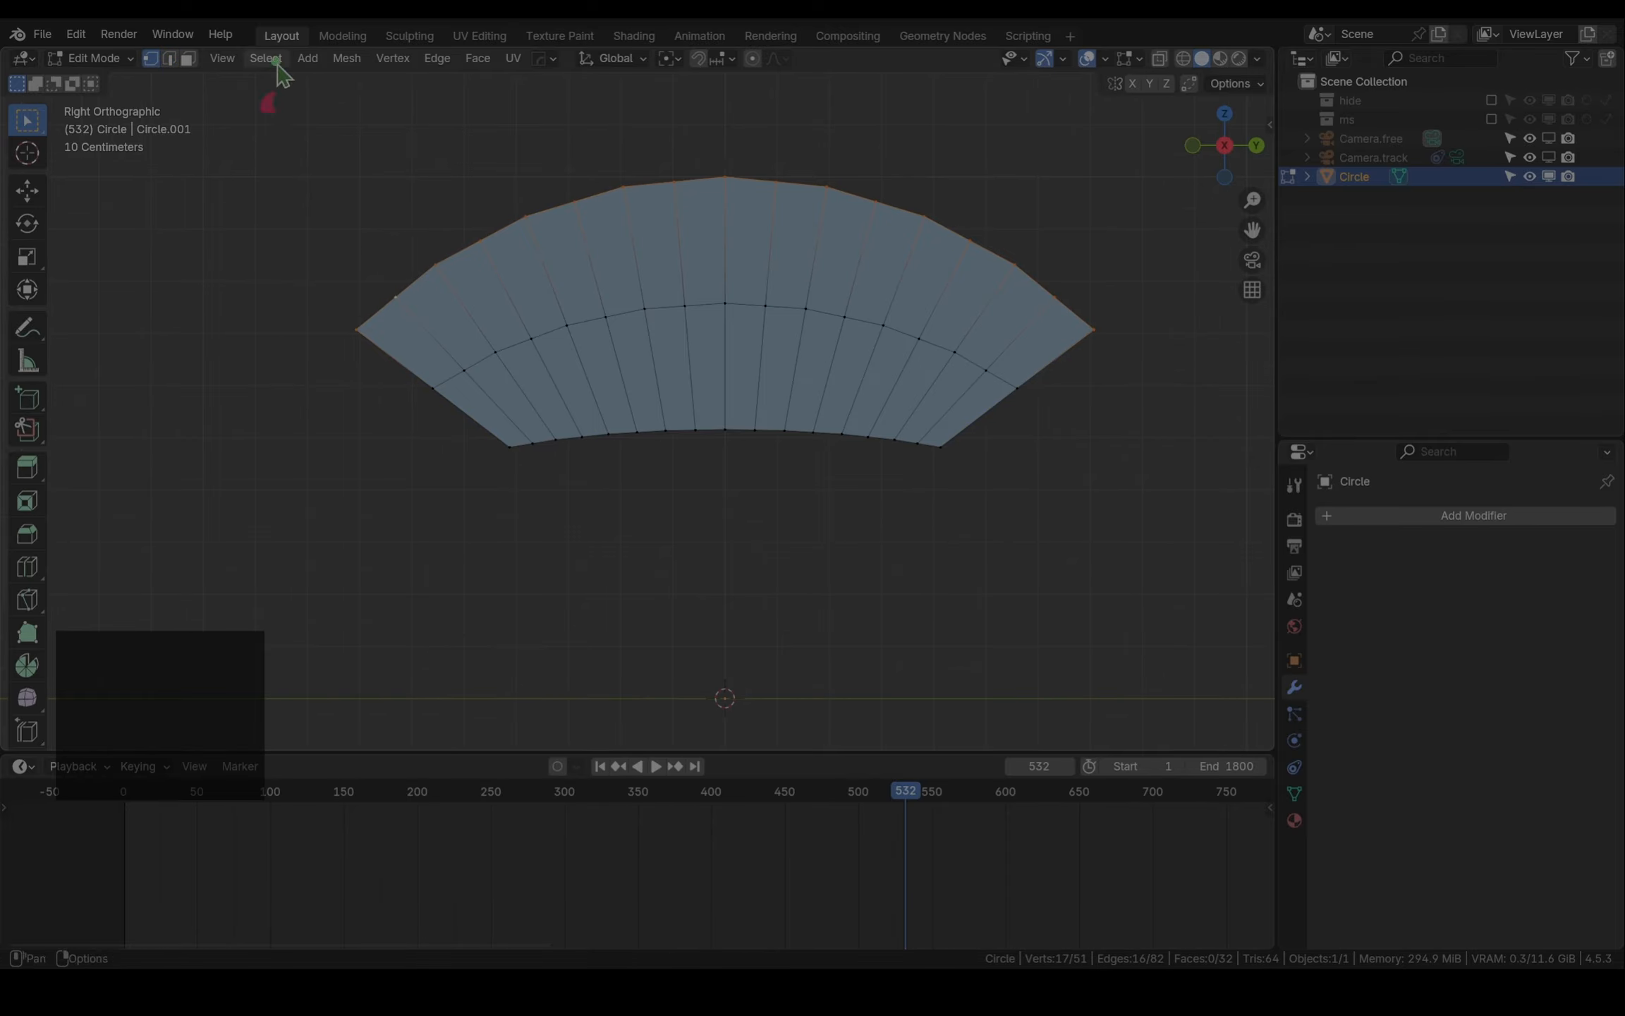
left_click(273, 61)
left_click(293, 246)
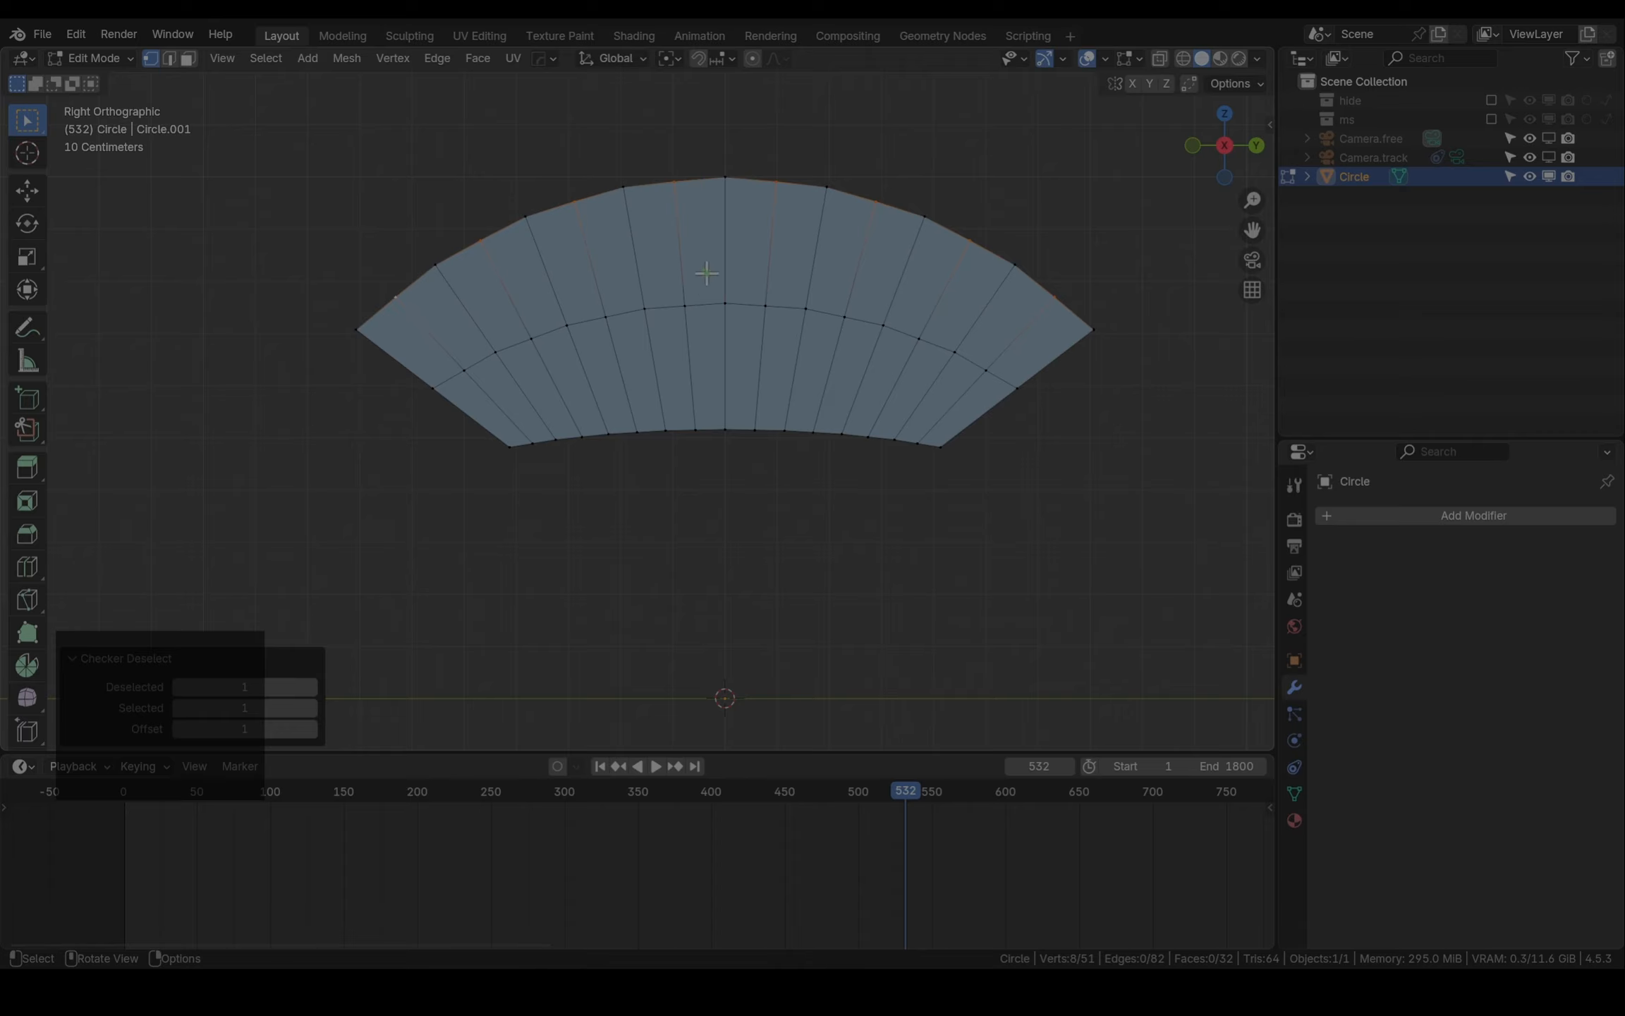
key("g")
key("g")
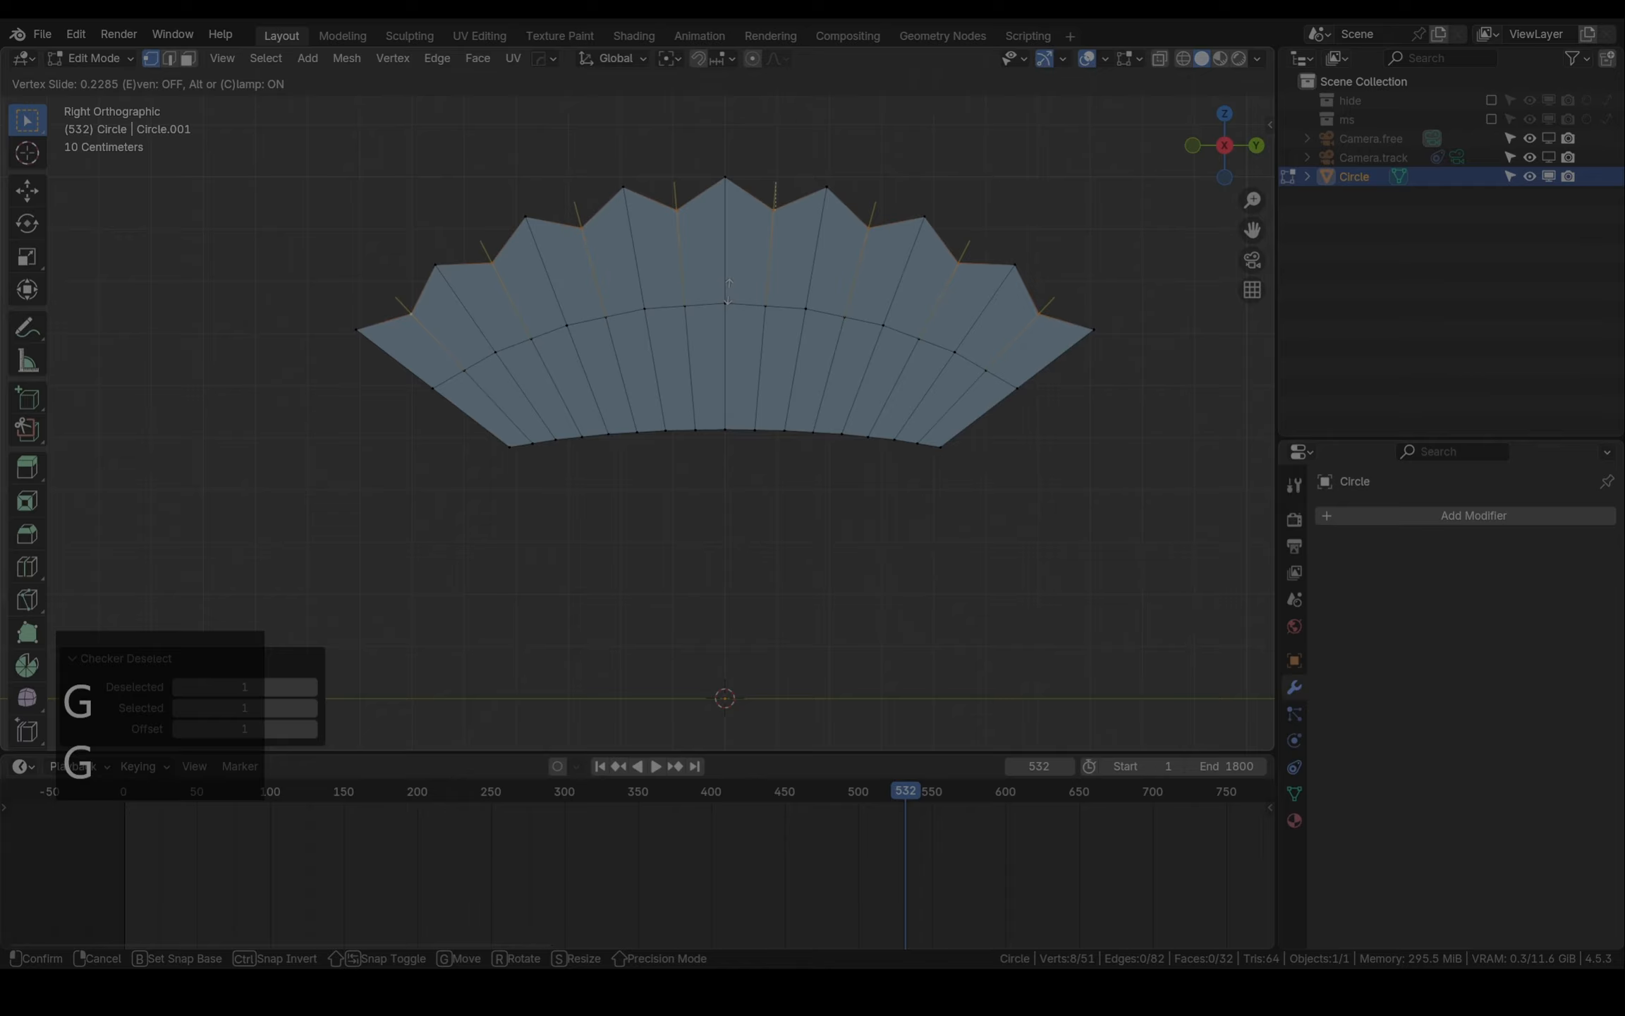
left_click(729, 291)
Bevel the radial edges that run to the rim's notches with one segment and a width of about 27.5 percent
key("2")
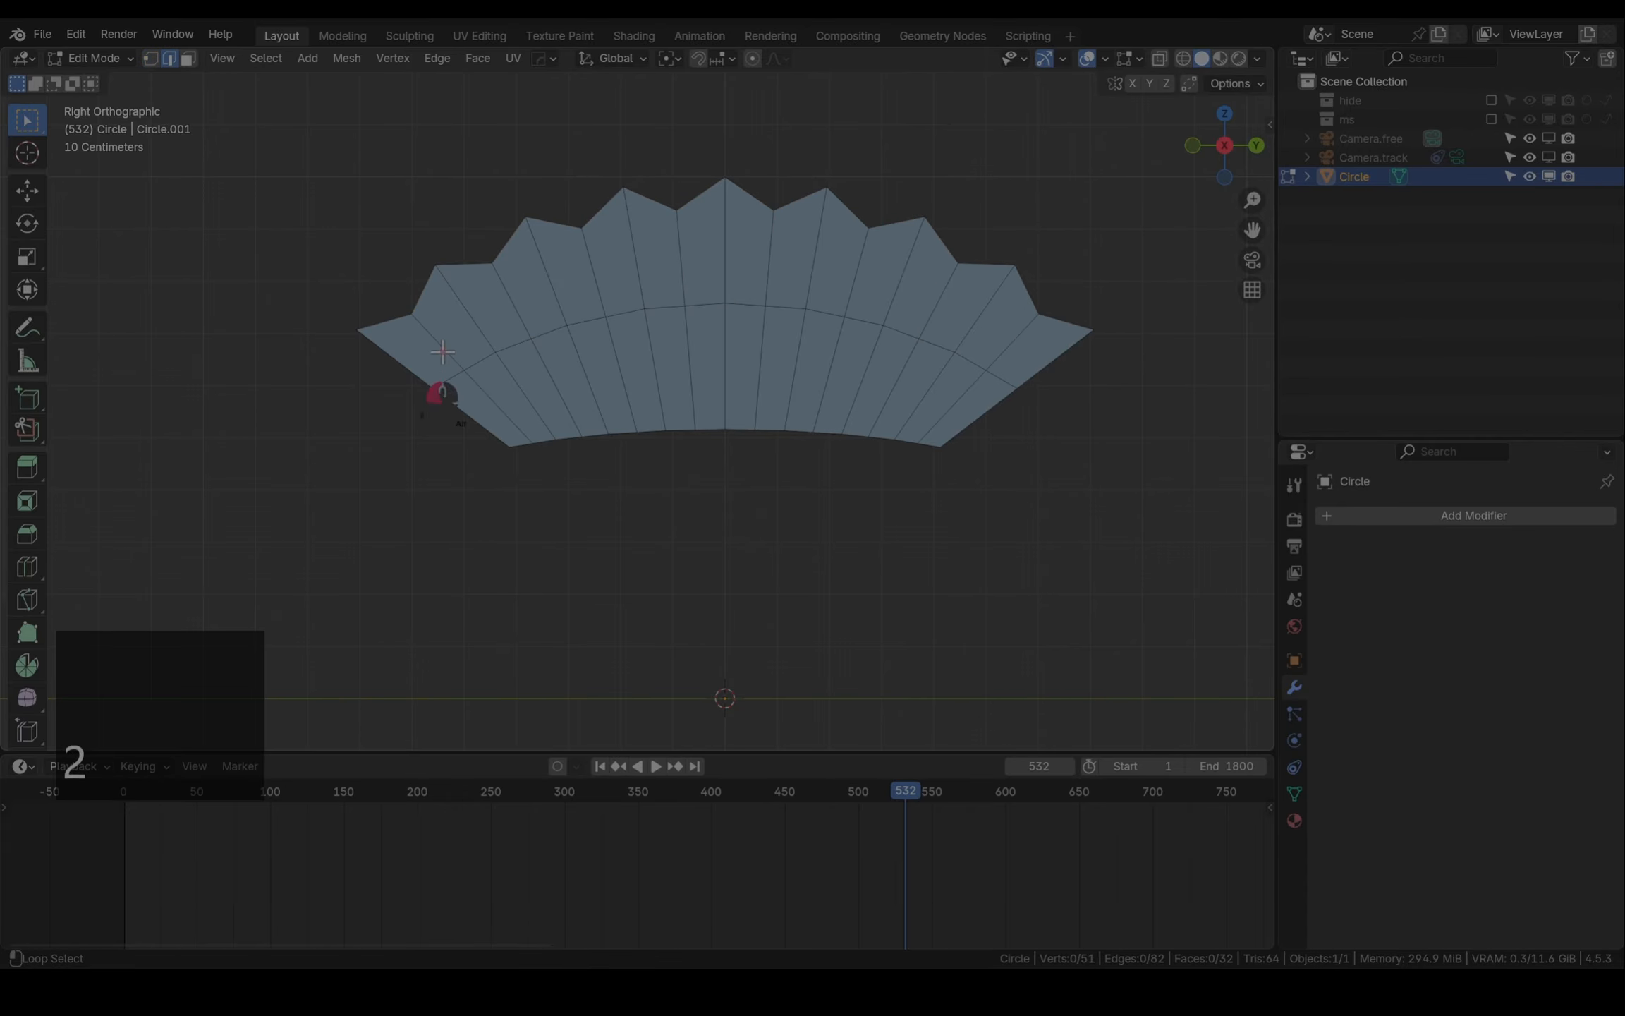
left_click(945, 328, "alt+shift")
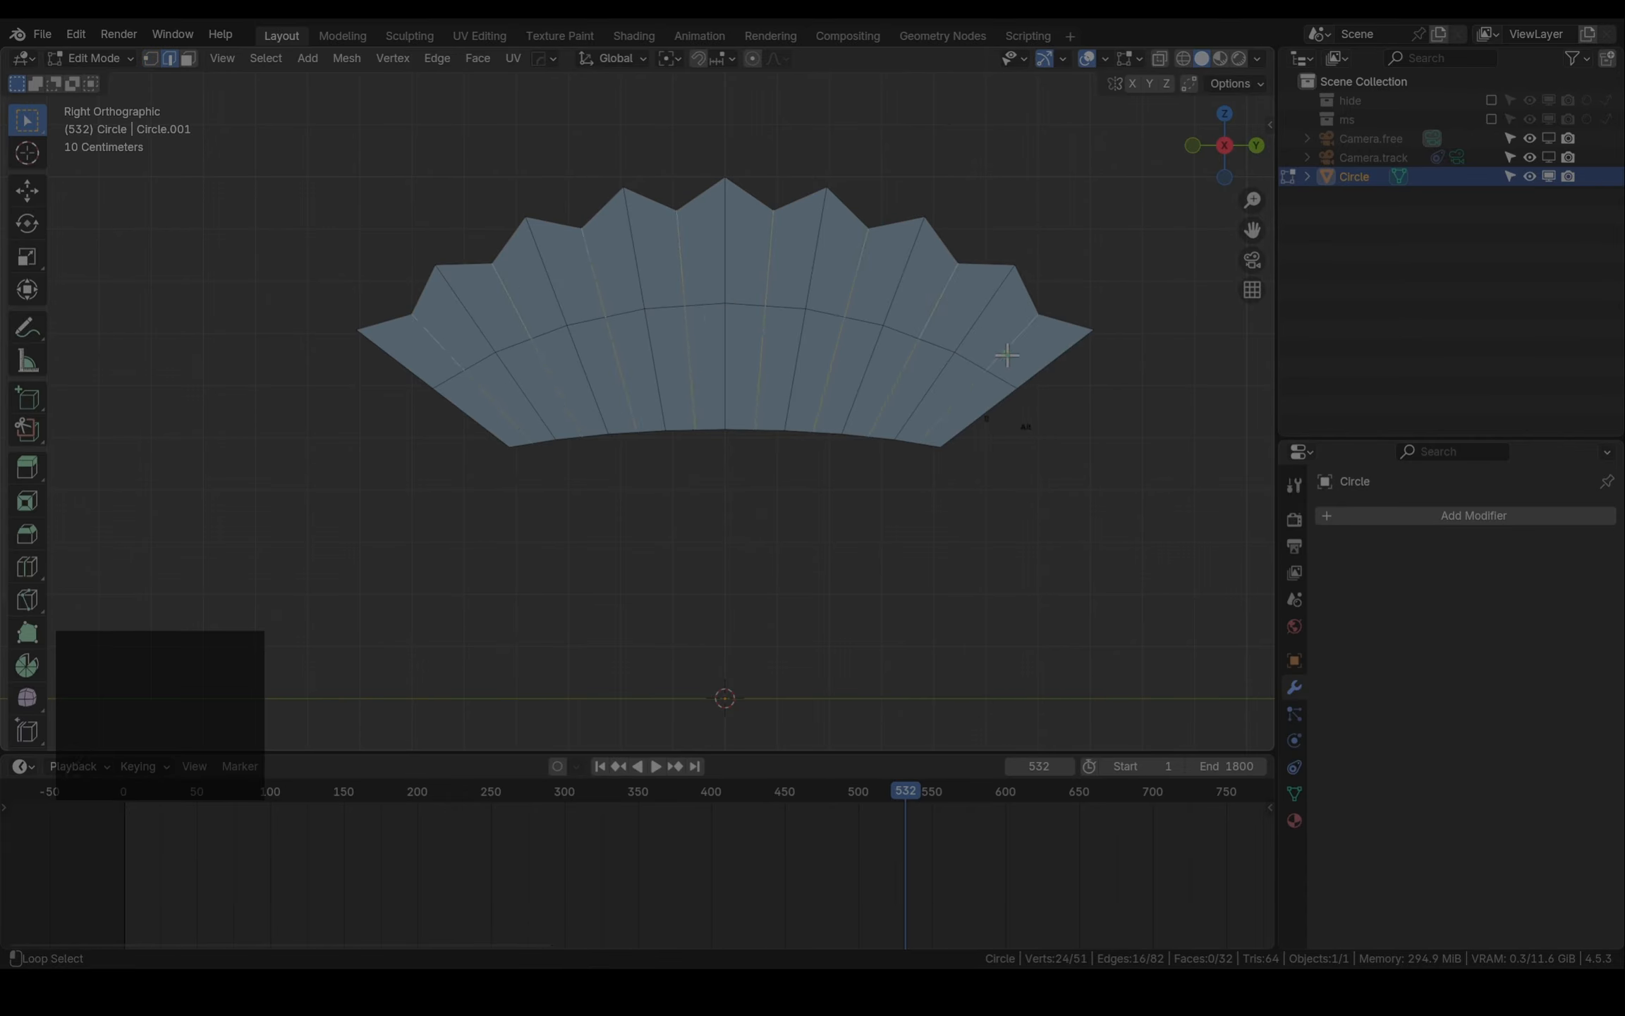
key("ctrl+b")
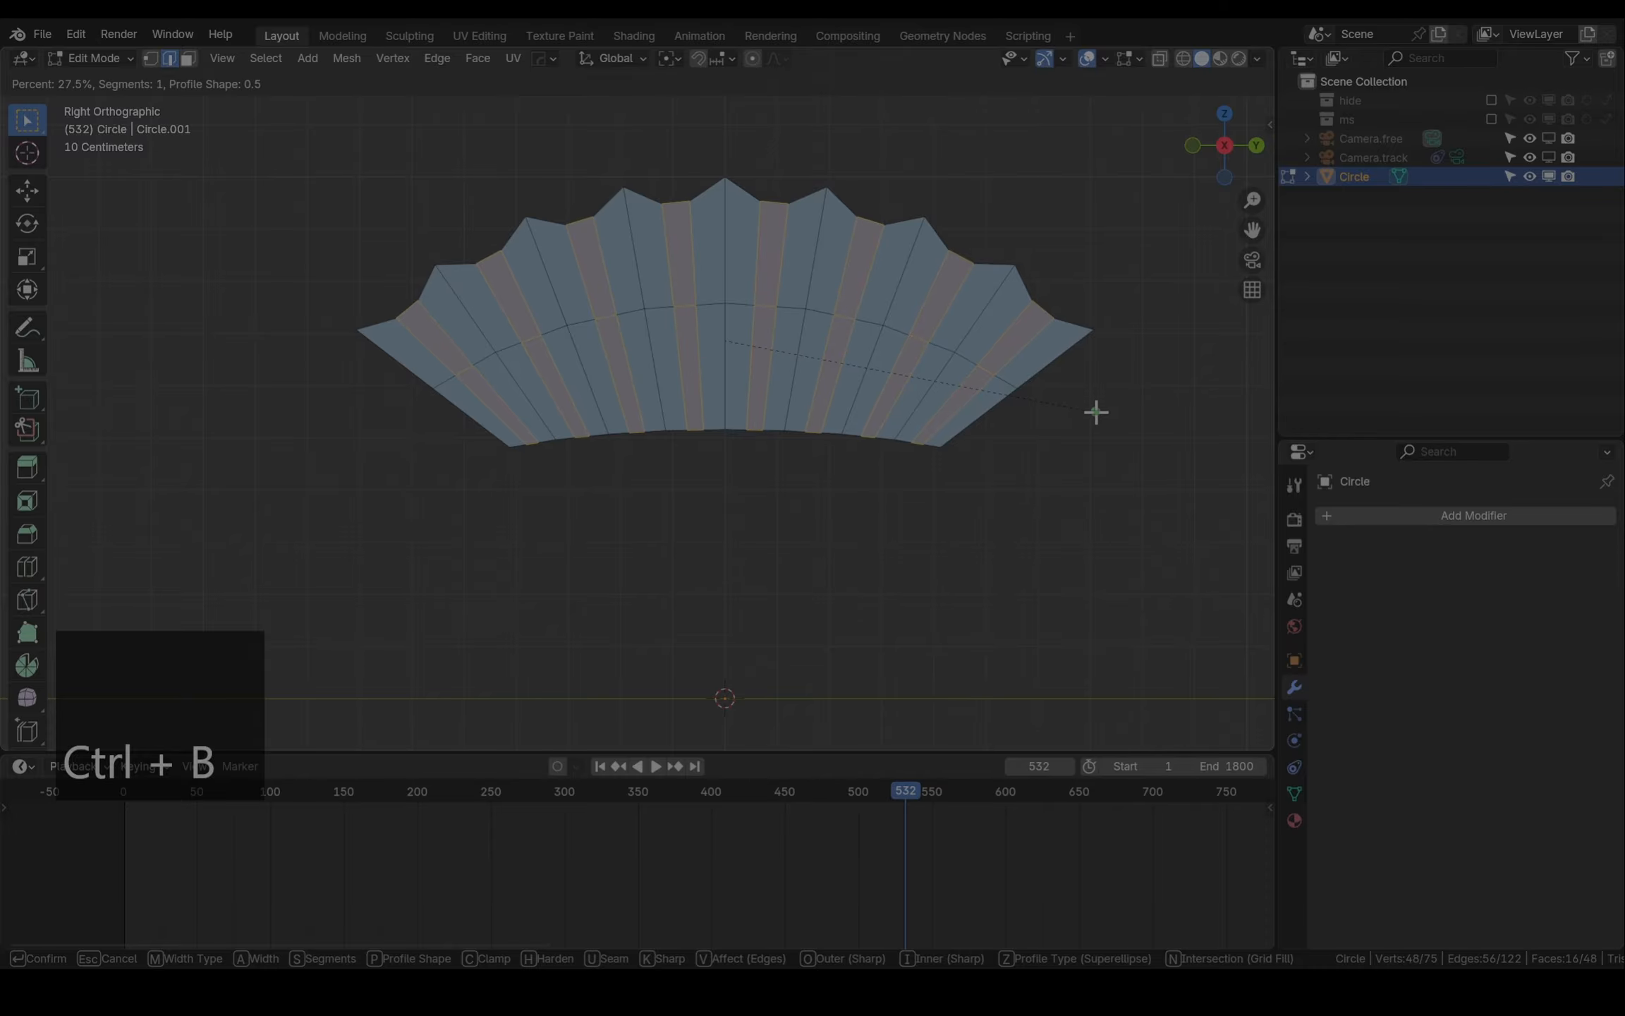
left_click(1096, 412)
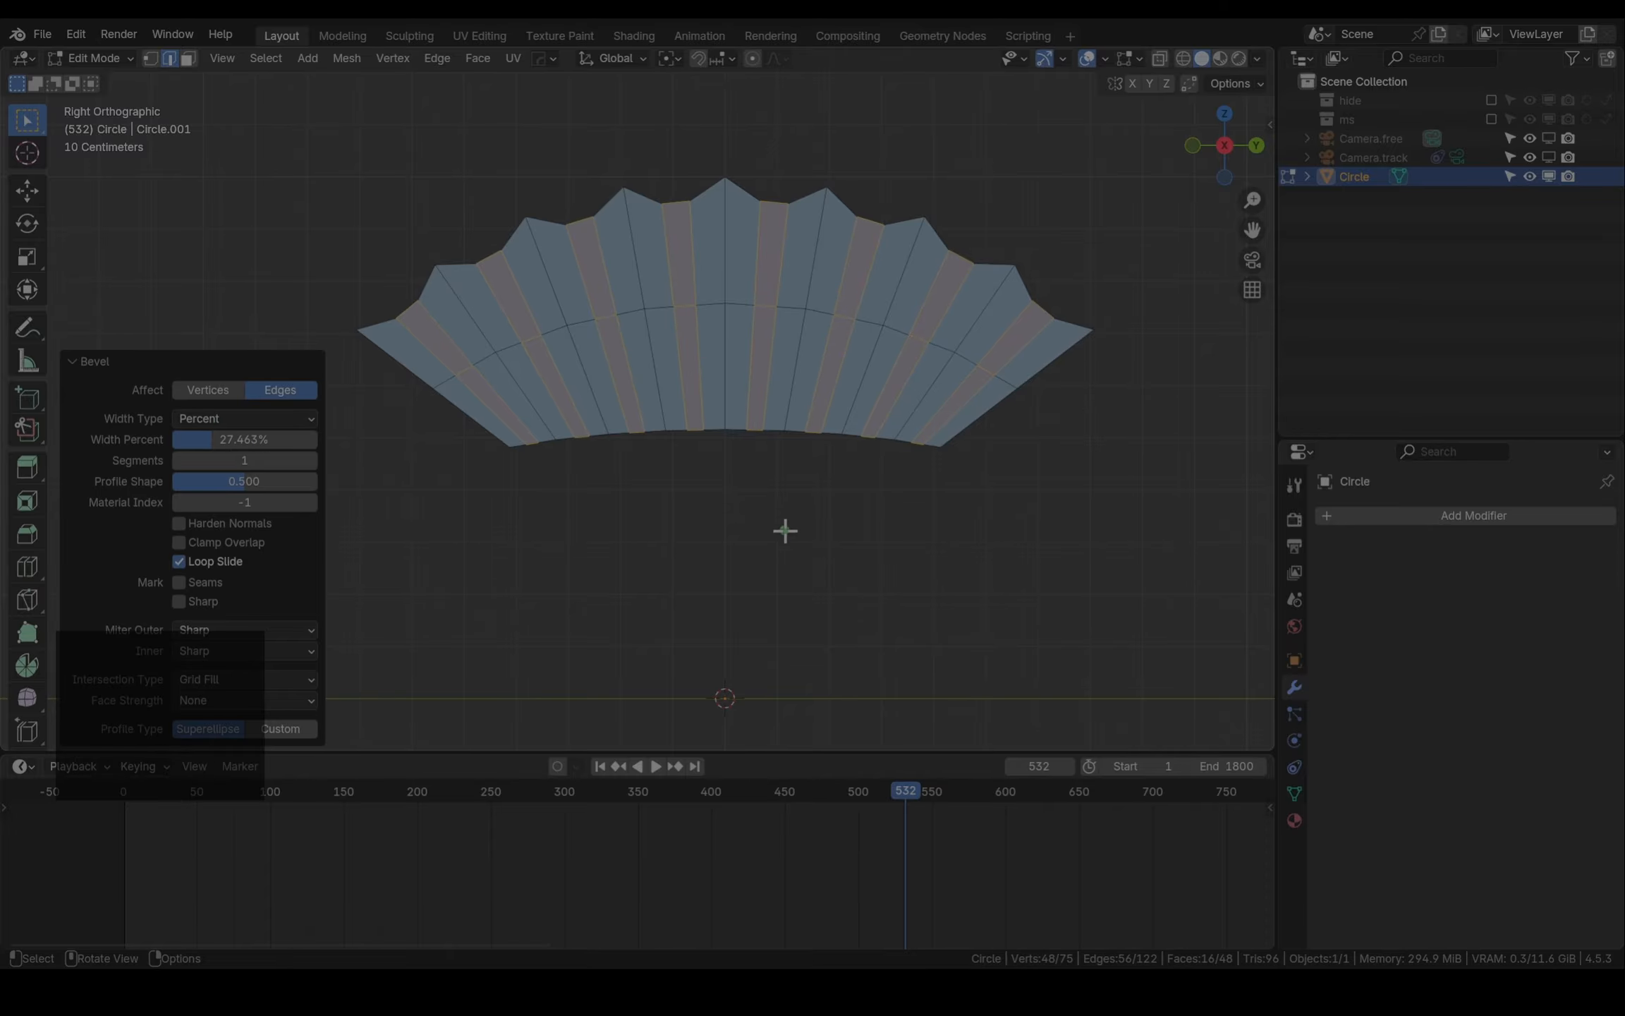
Add a level 1 Subdivision Surface modifier to the fin and return to Edit Mode
key("Tab")
key("ctrl+1")
key("Tab")
Set the pivot point to the 3D Cursor and rotate the fin's middle edge loop slightly clockwise
key("2")
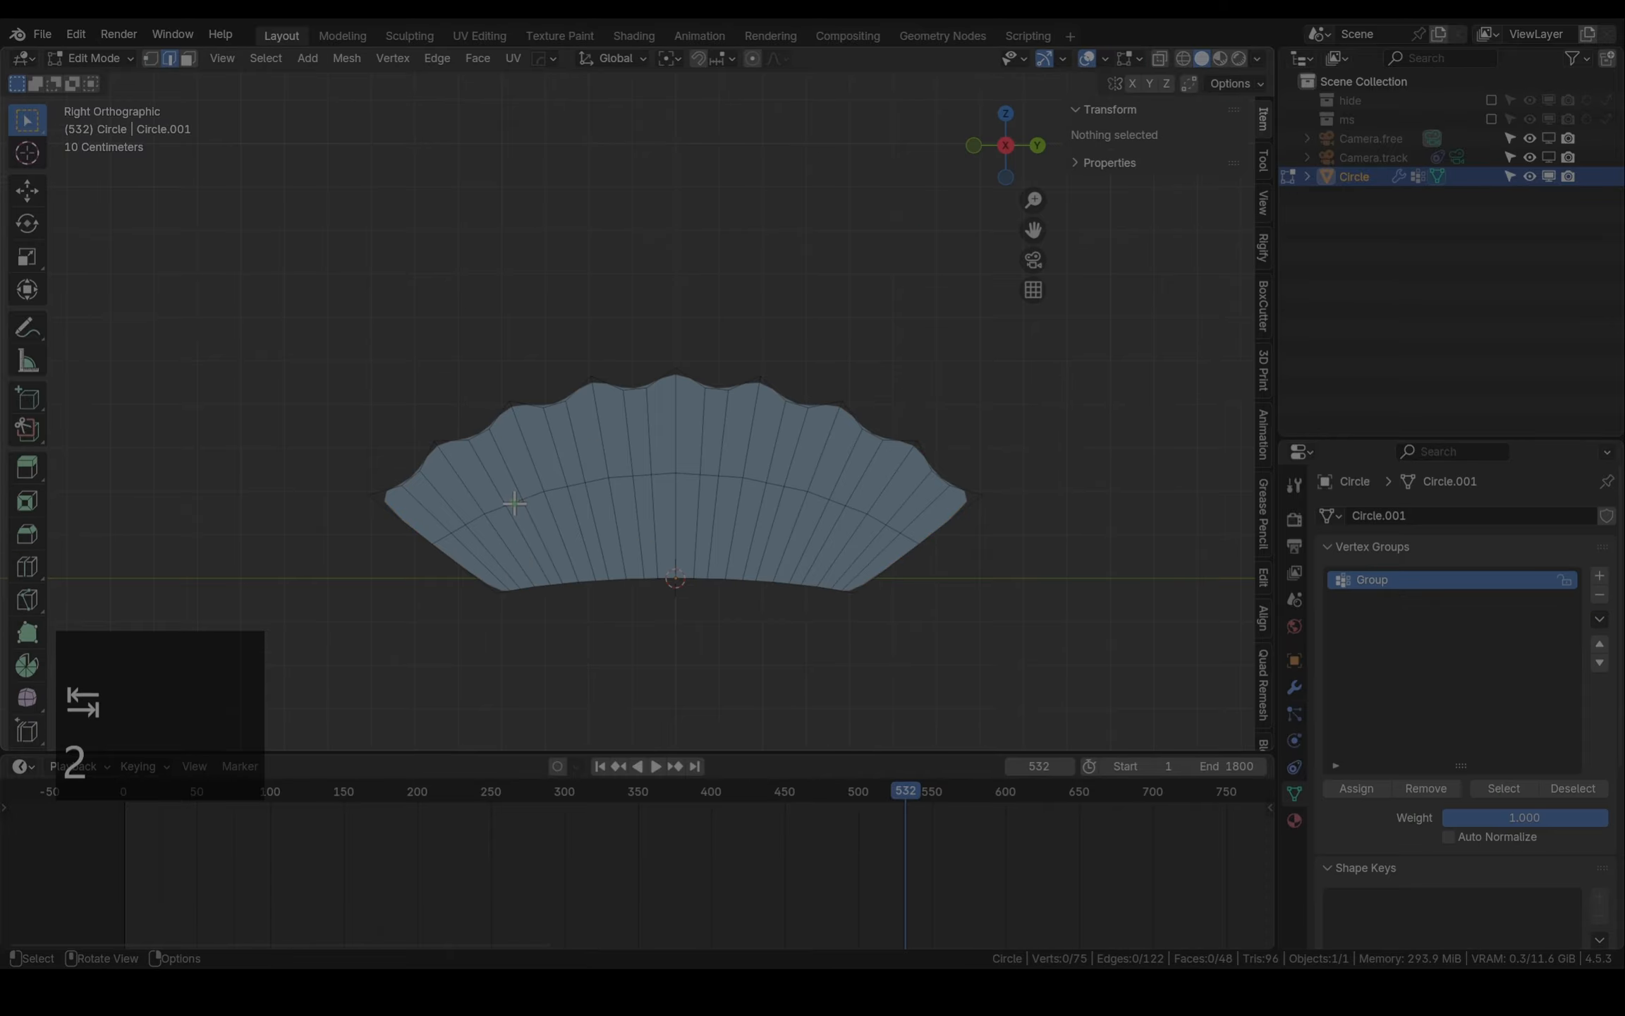
left_click(509, 522, "alt")
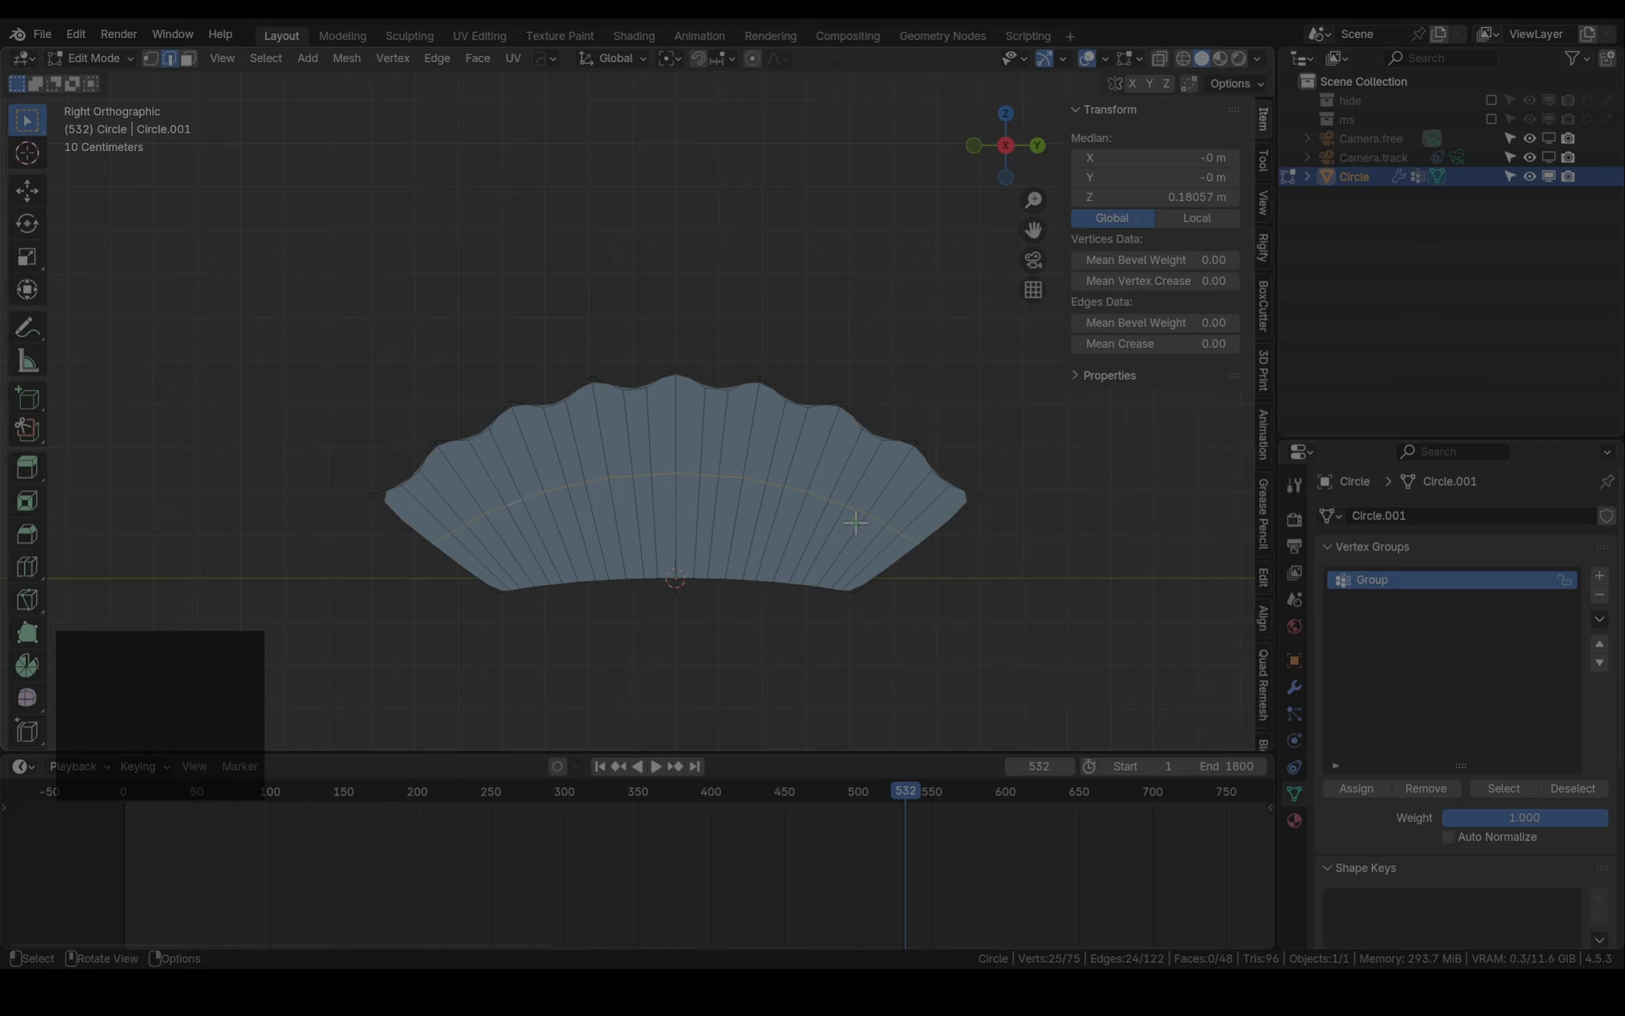
key("r")
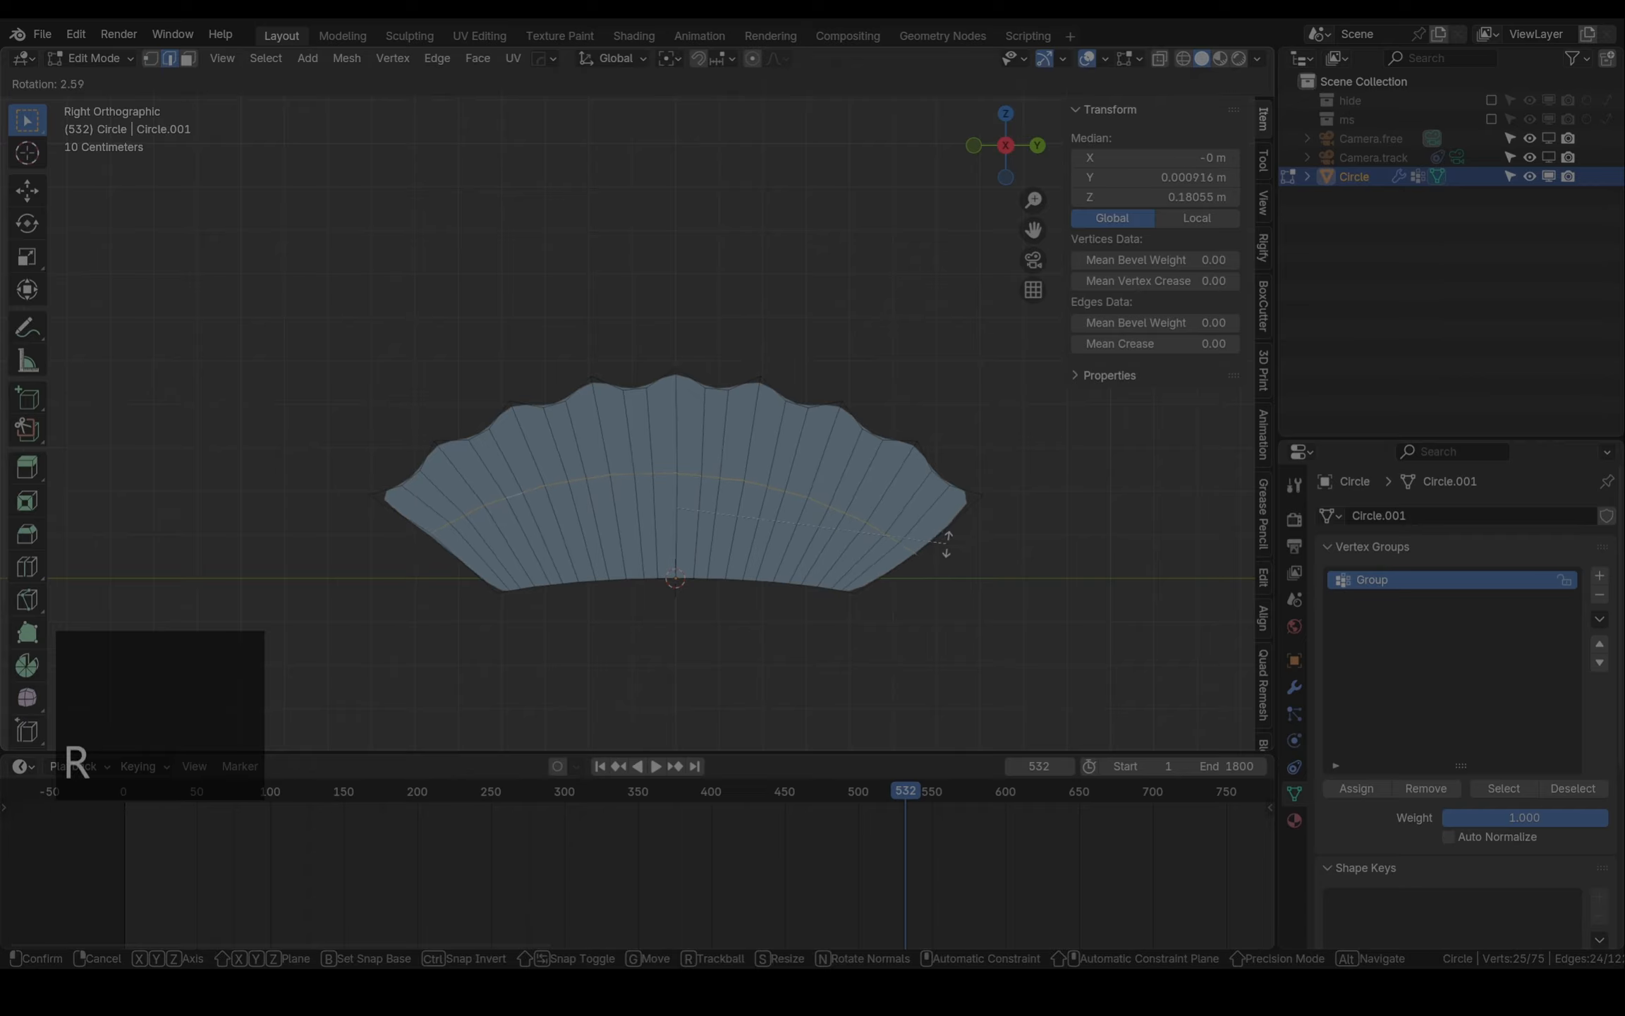
right_click(948, 544)
left_click(669, 60)
left_click(693, 127)
key("r")
left_click(1022, 607)
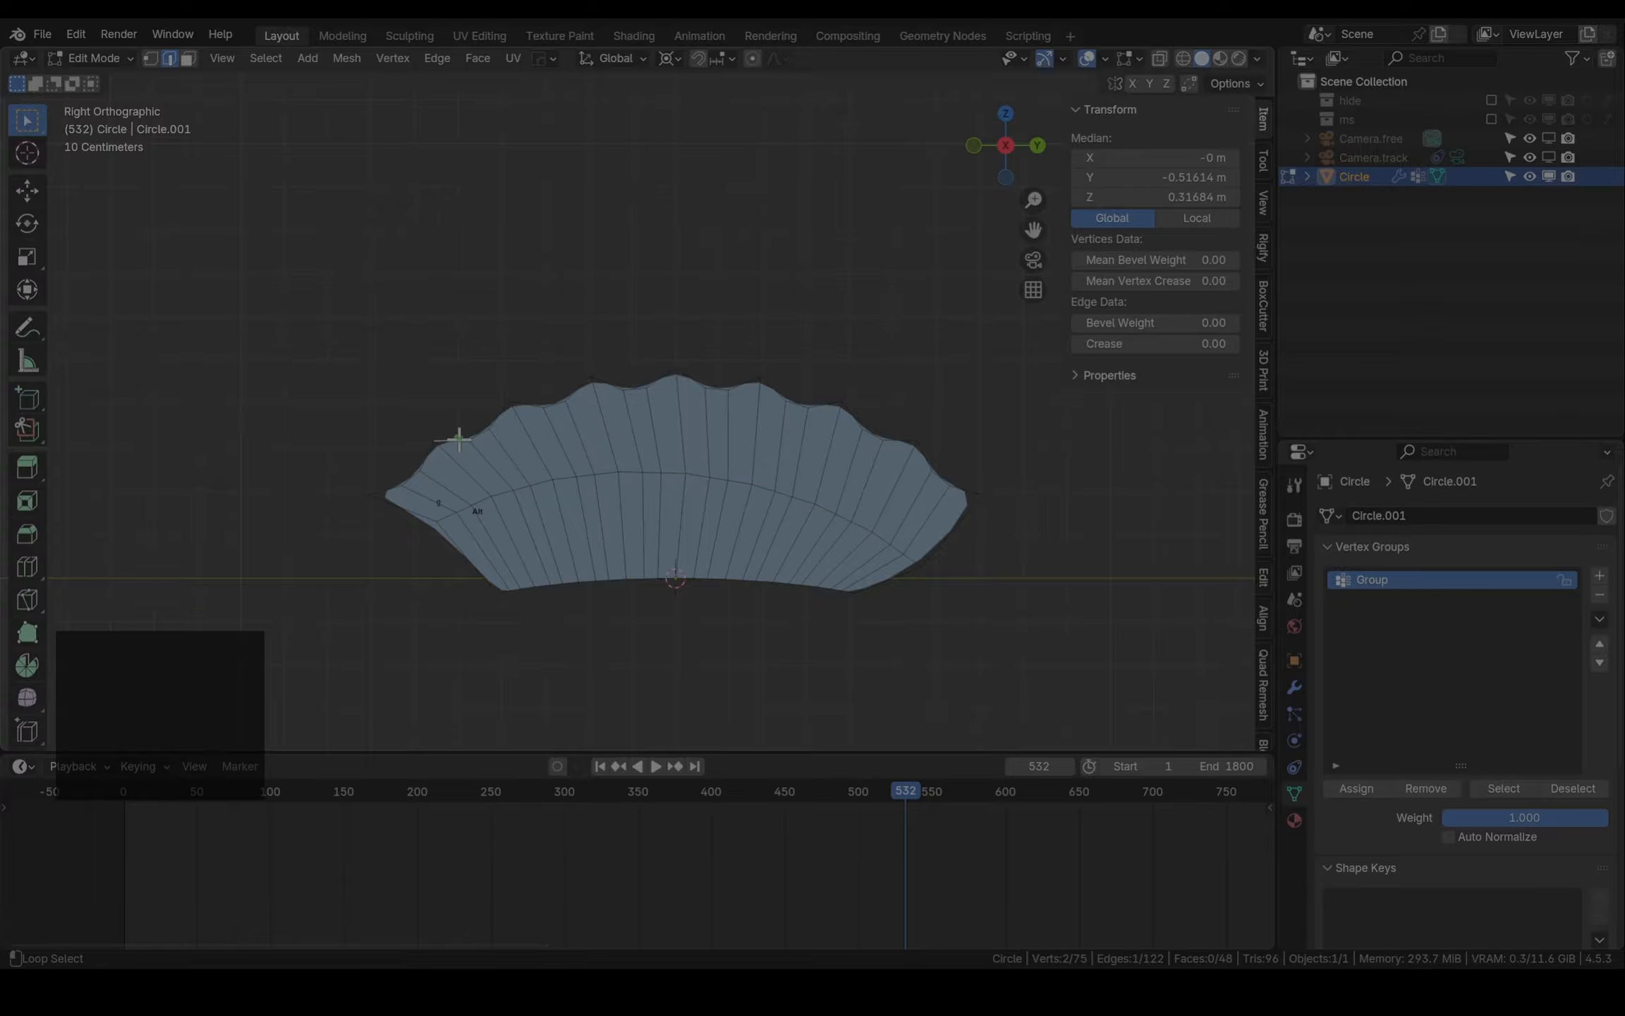
Rotate the scalloped outer edge loop clockwise about the 3D Cursor to slant the fin, and leave Edit Mode
left_click(459, 459, "alt")
key("r")
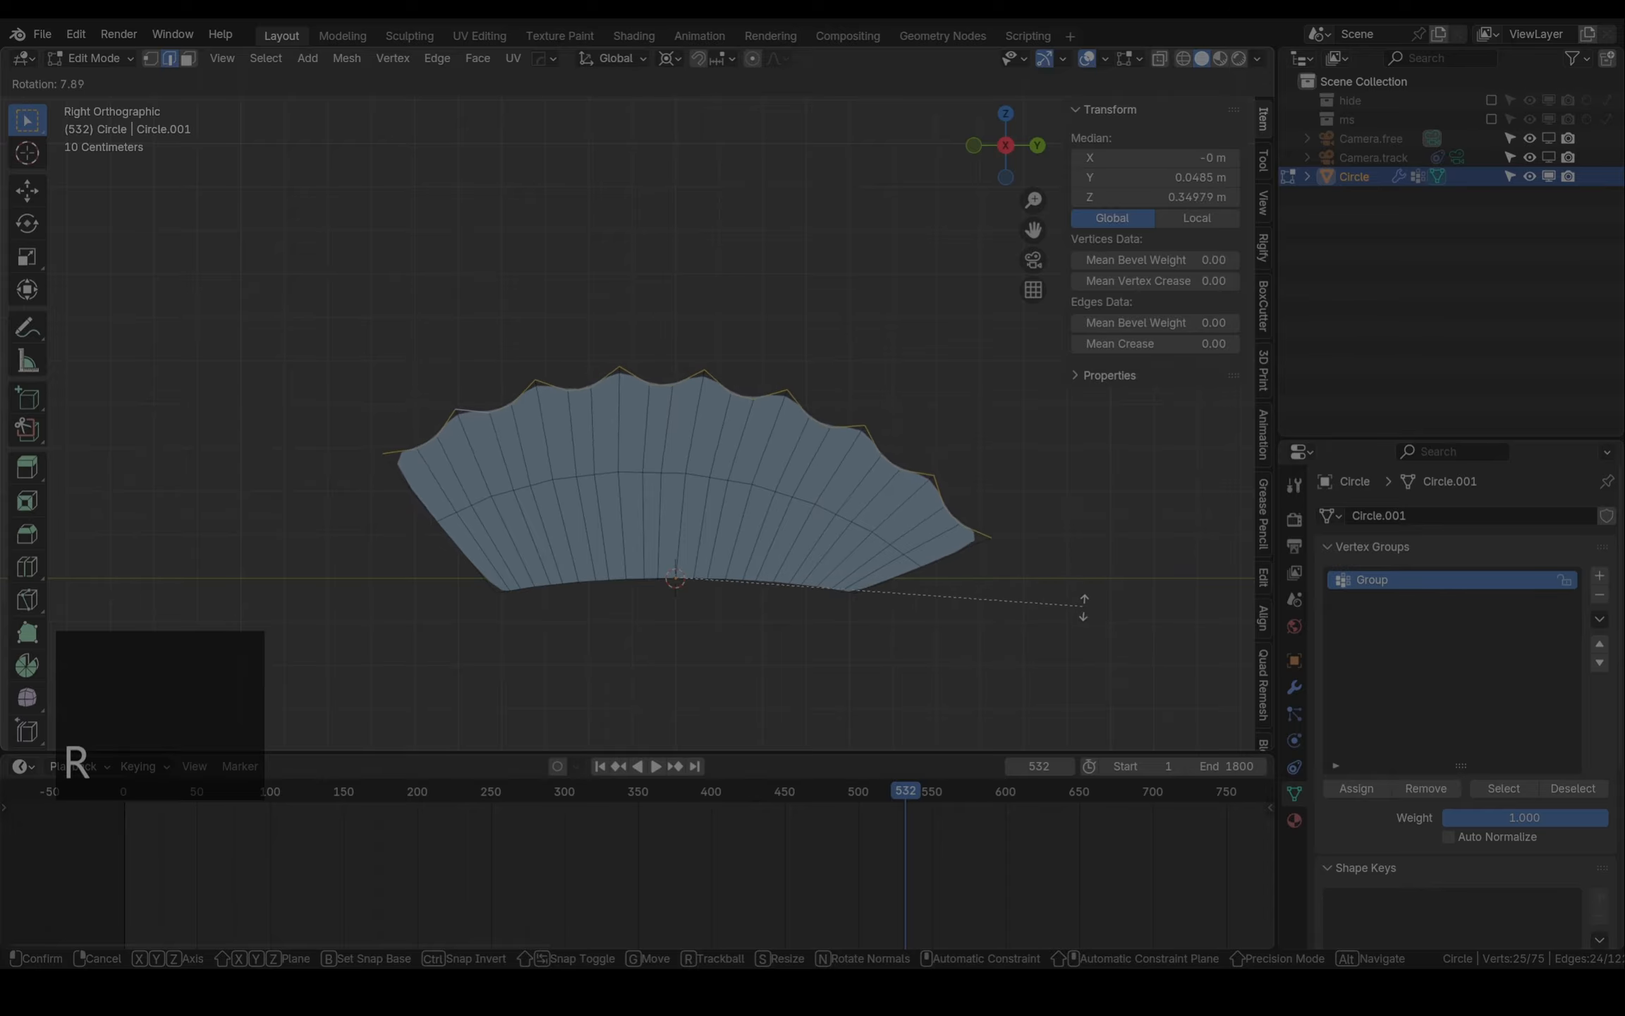
left_click(1078, 628)
key("Tab")
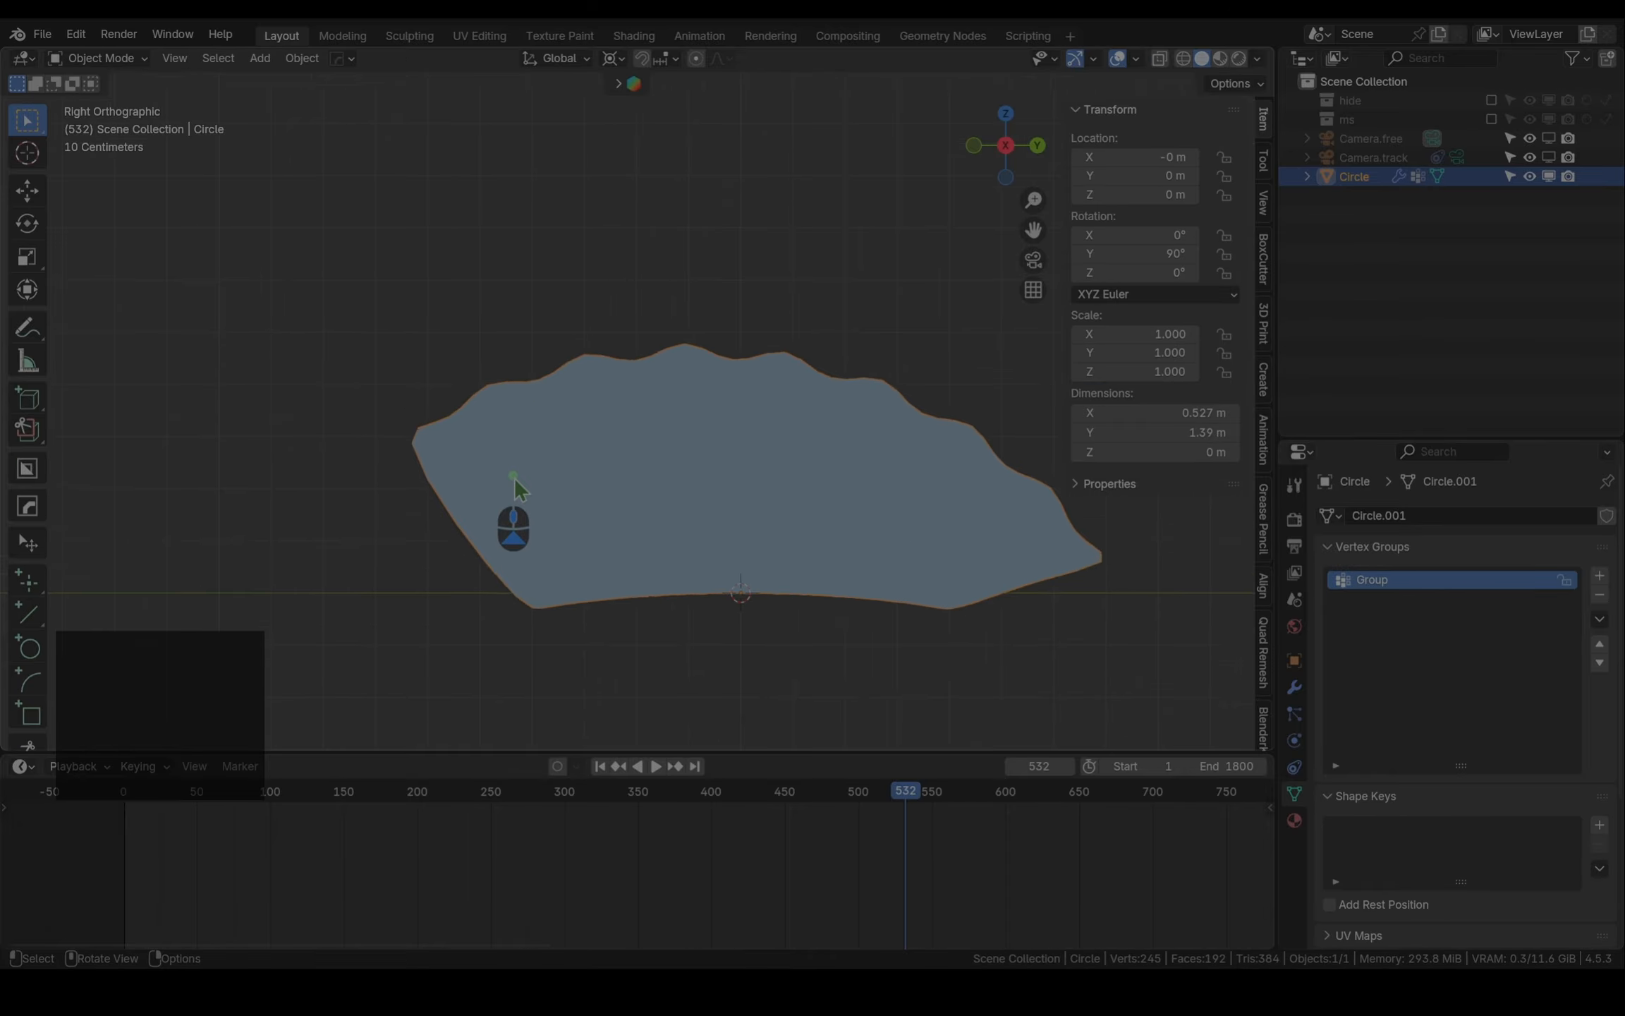
Sharpen the nine tip vertices along the fin's outer edge with a vertex crease, and delete the extra object
key("Tab")
key("1")
left_click(395, 428)
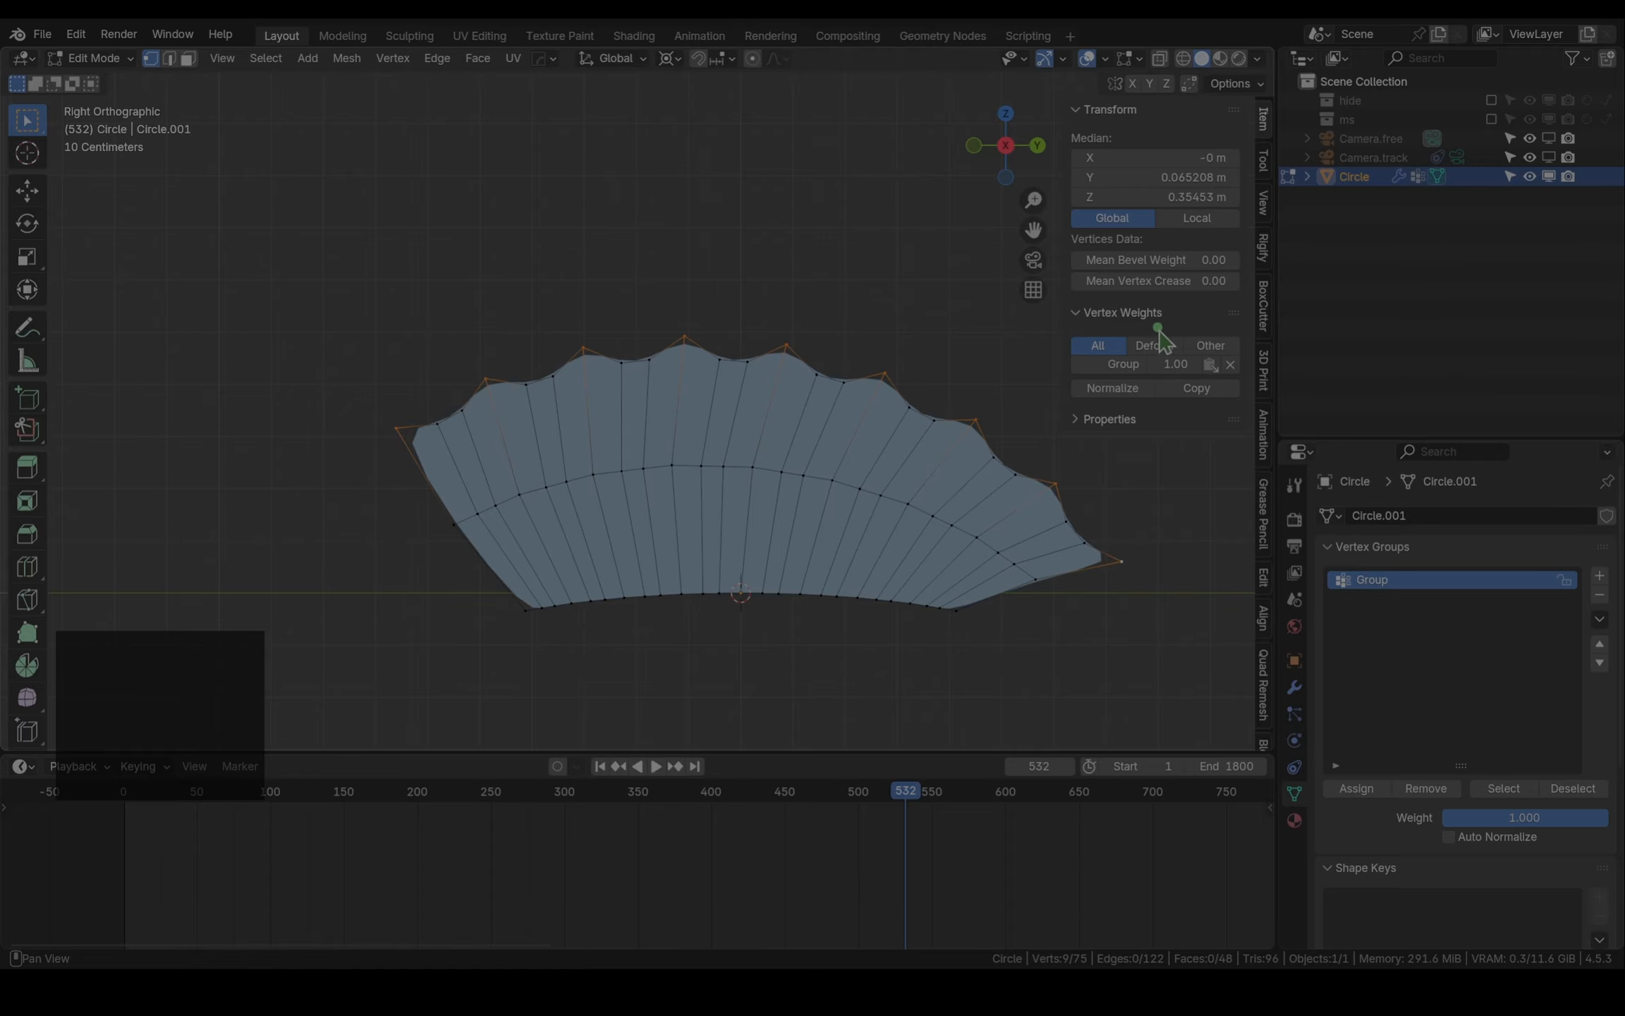
key("Tab")
key("Delete")
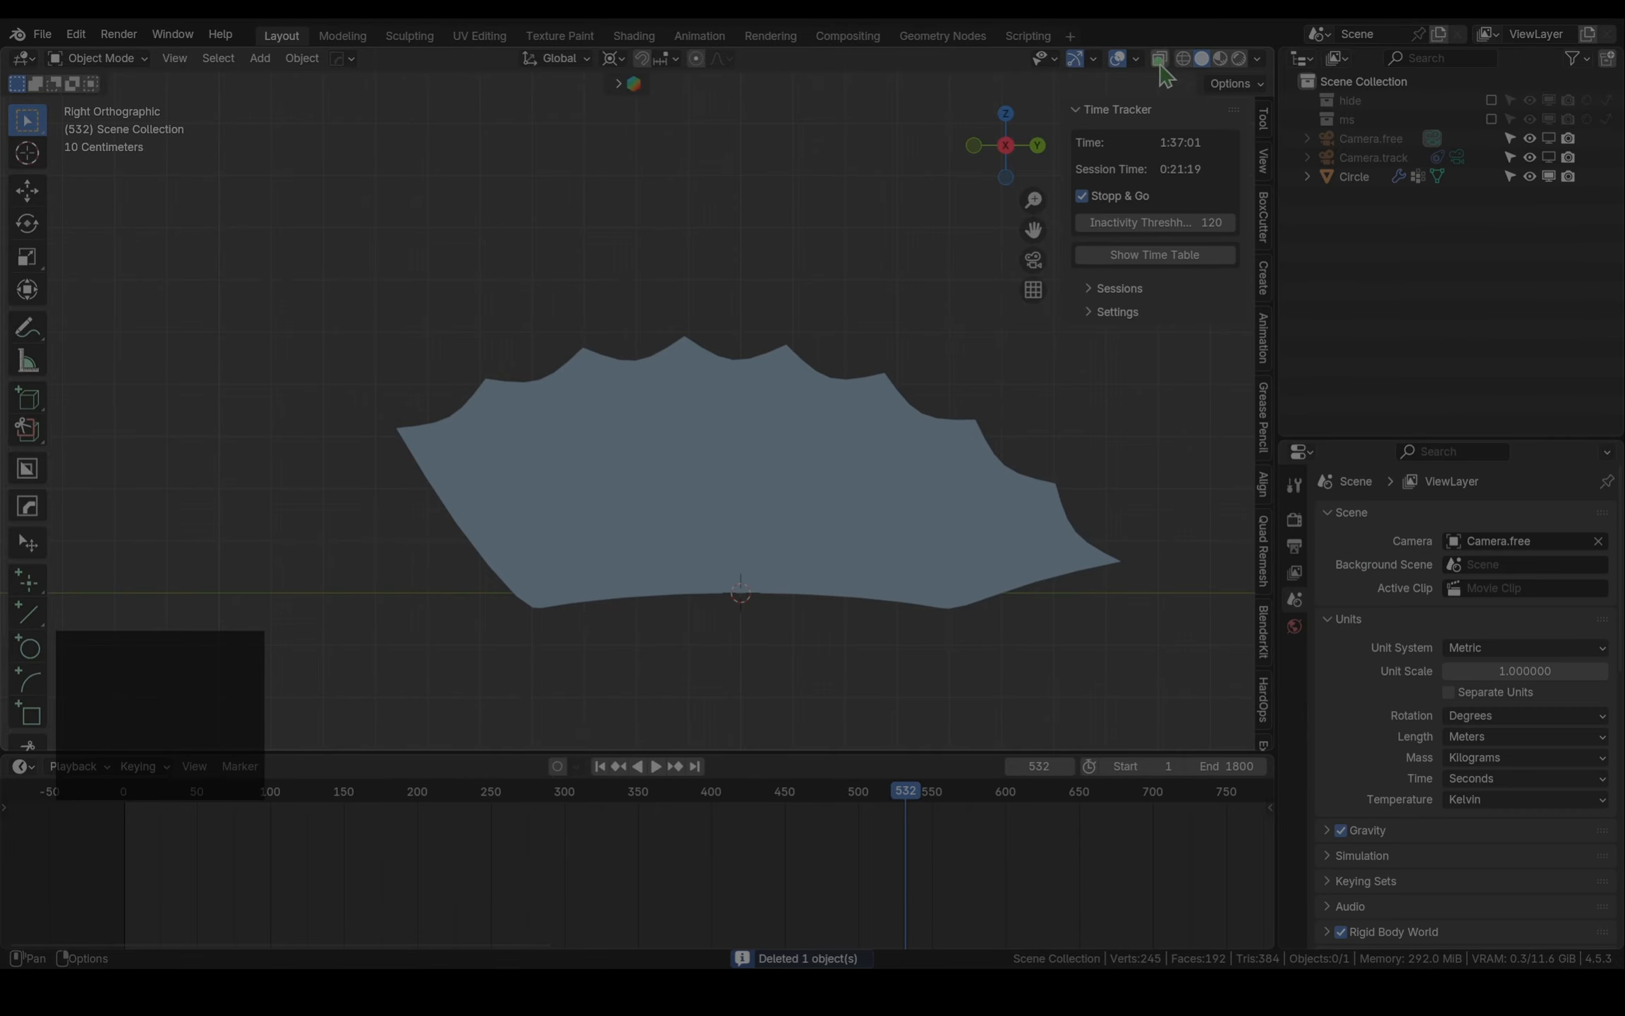
Show the scene in wireframe and rename the Circle object to fin
left_click(1184, 59)
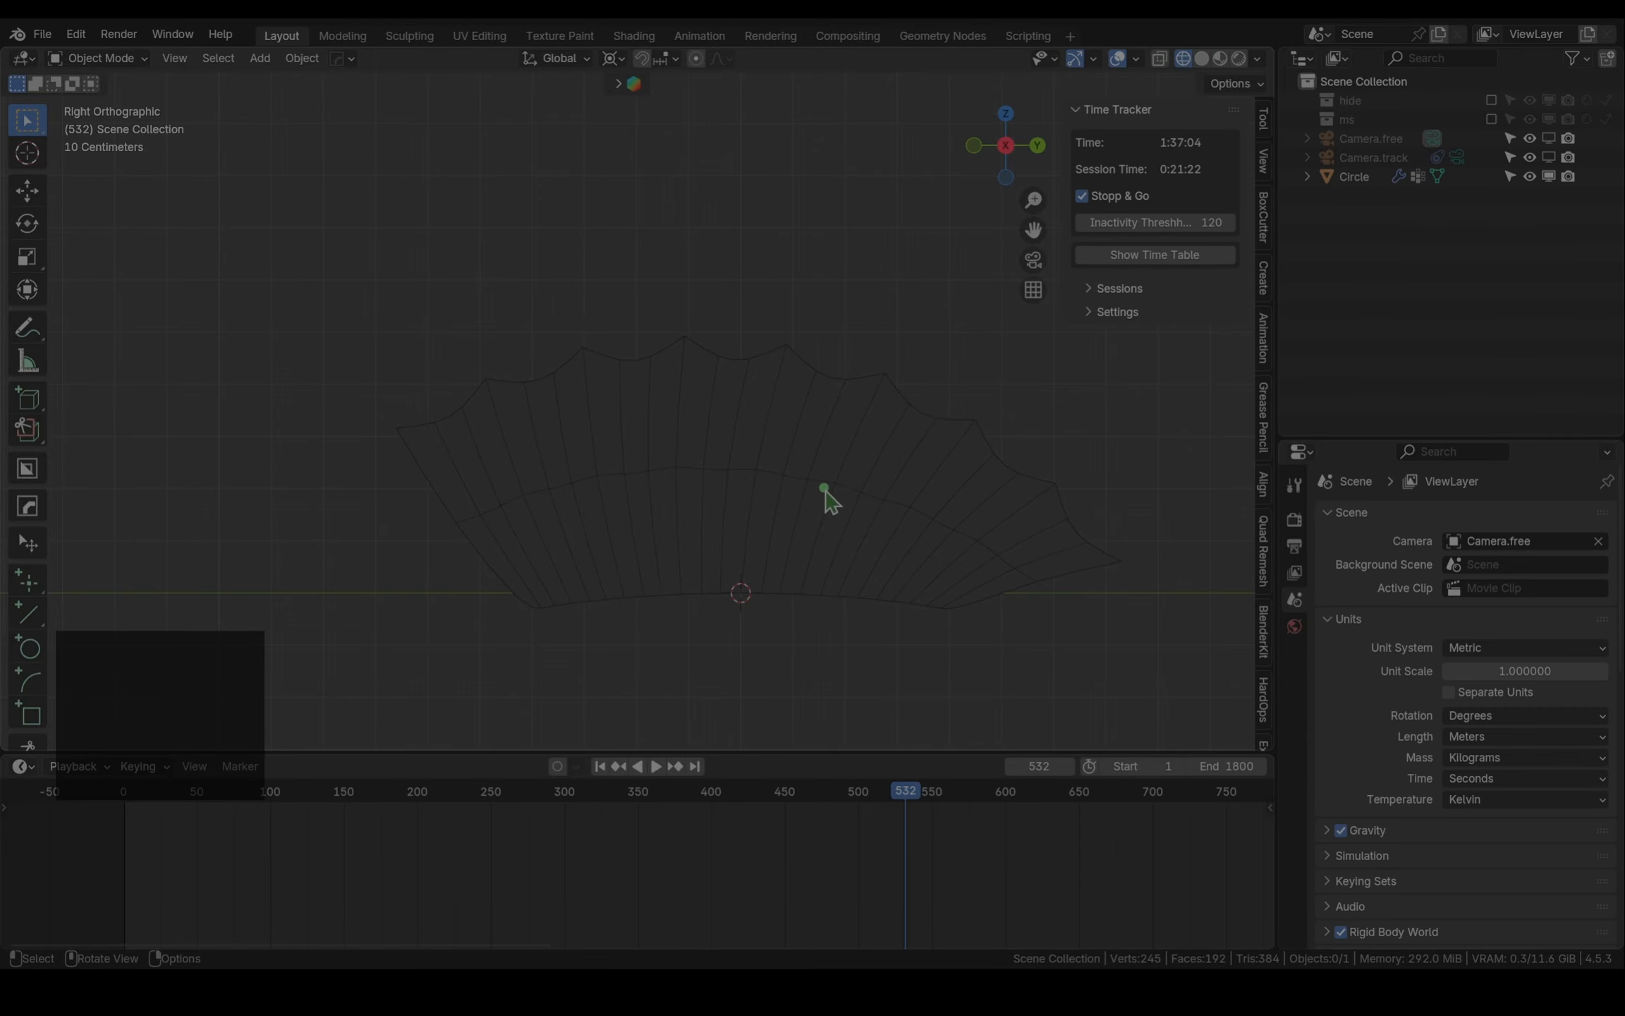
double_click(1356, 176)
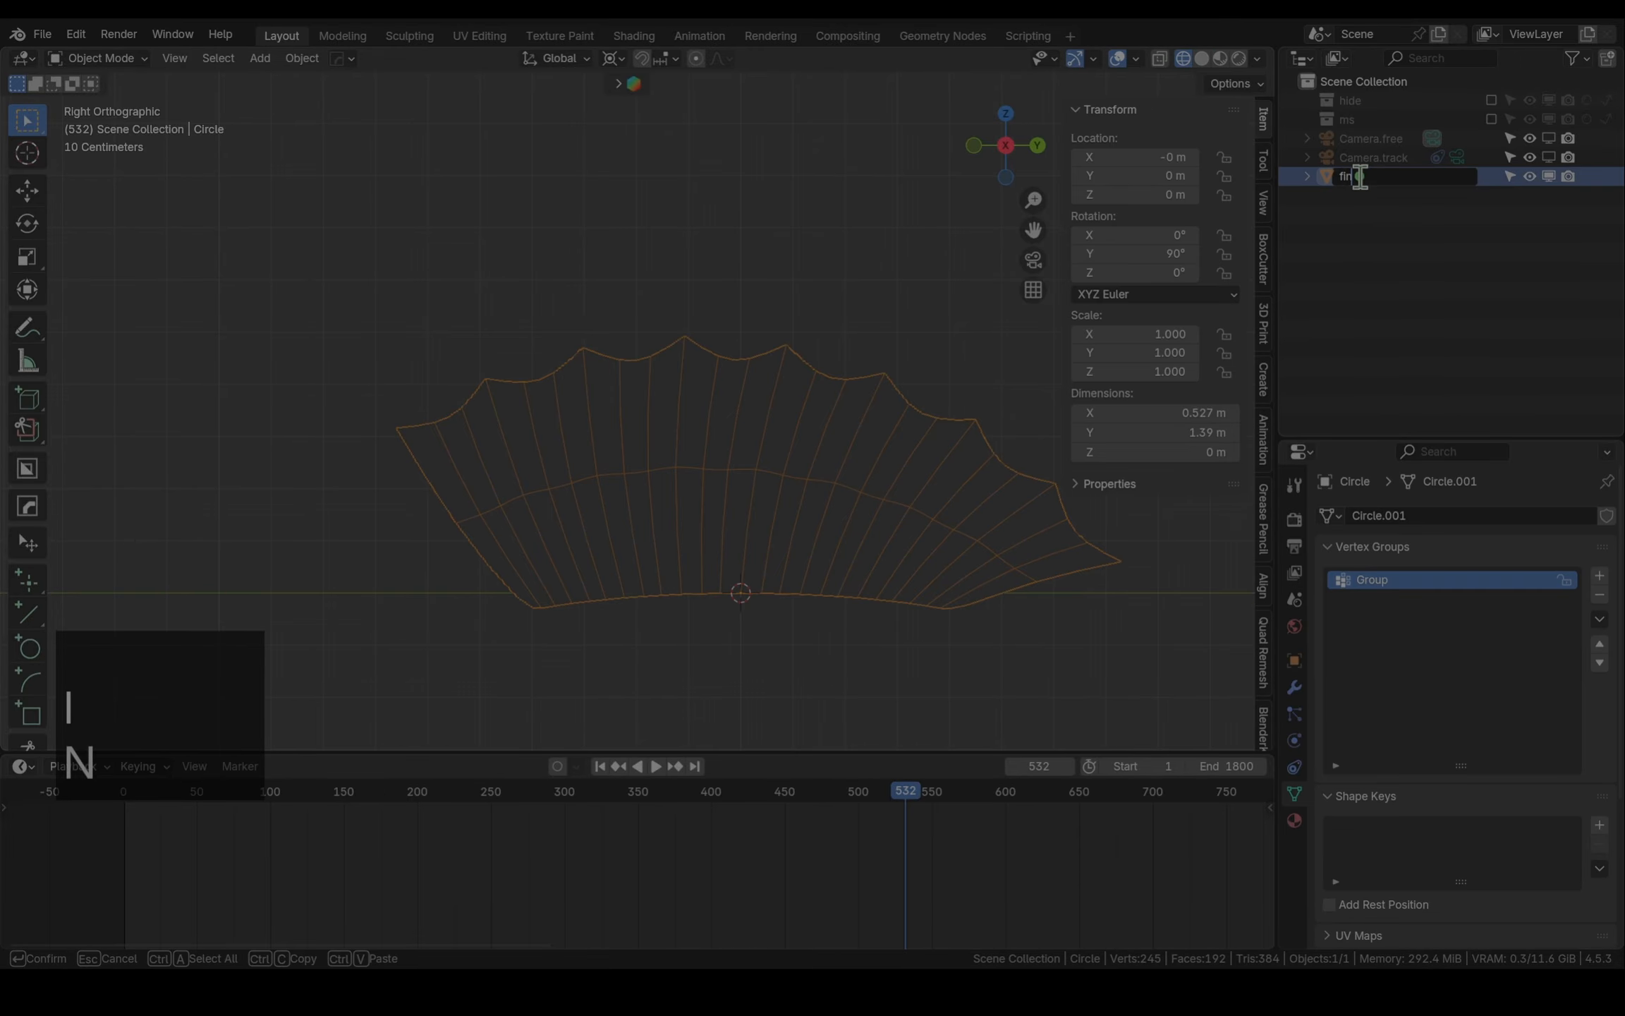
type("fin")
key("Return")
Add a single-bone armature at the origin
key("shift+a")
mouse_move(850, 496)
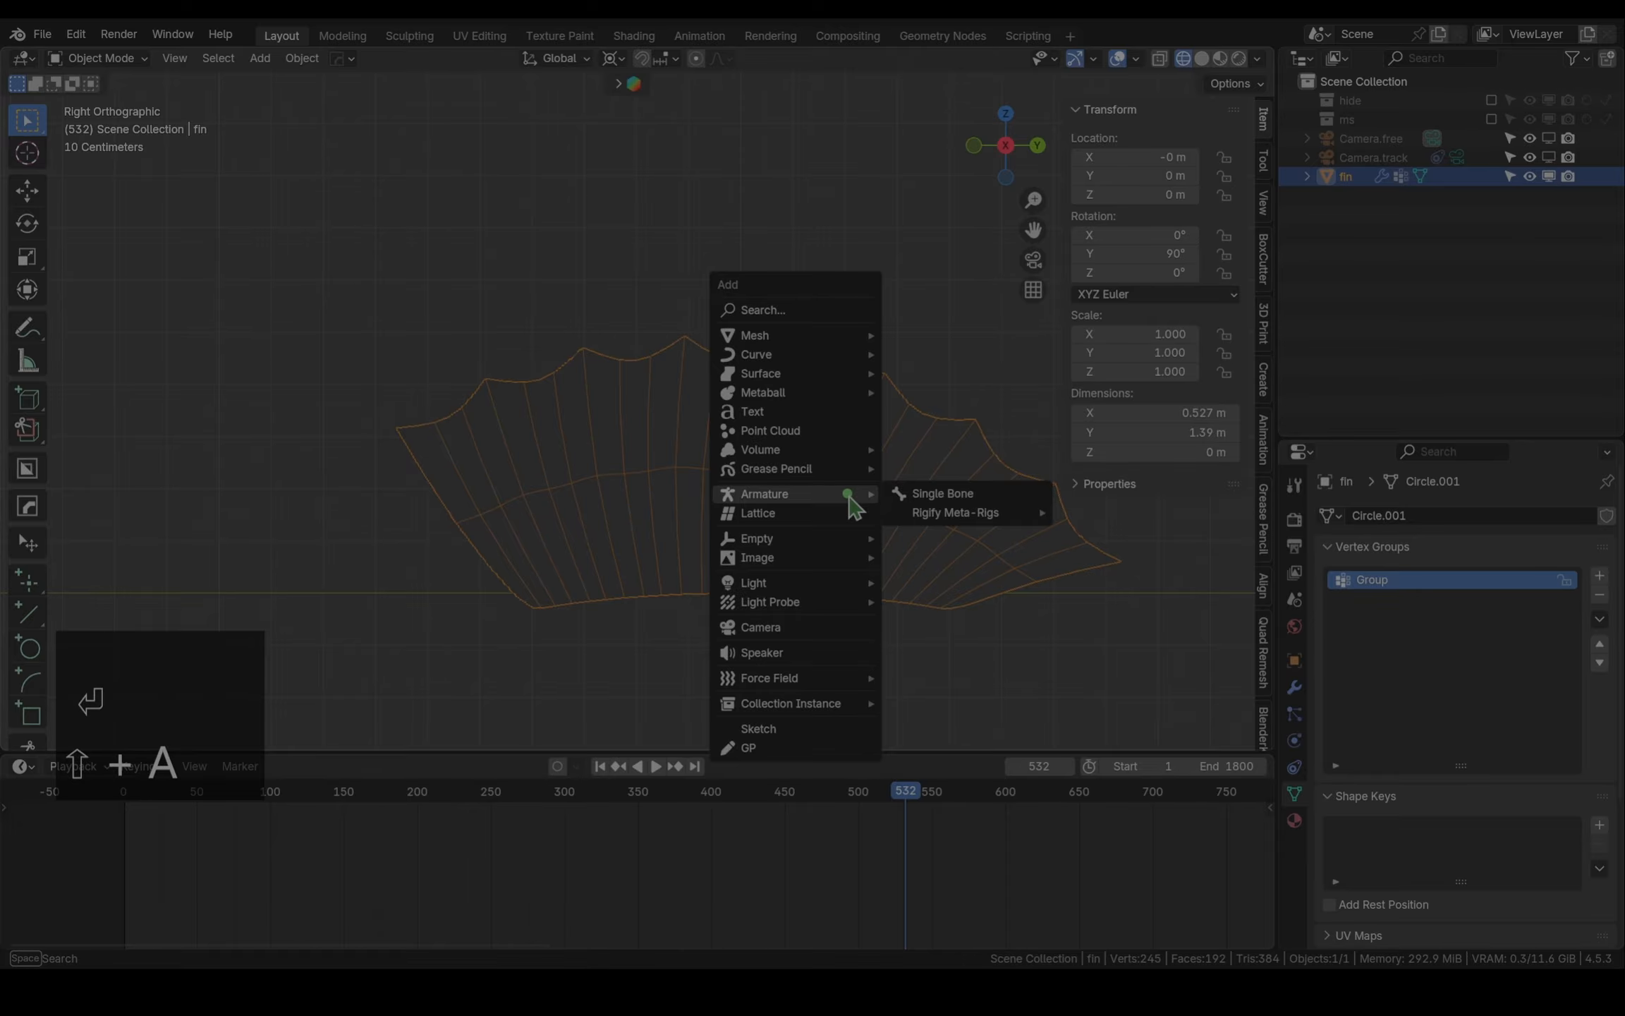
left_click(966, 494)
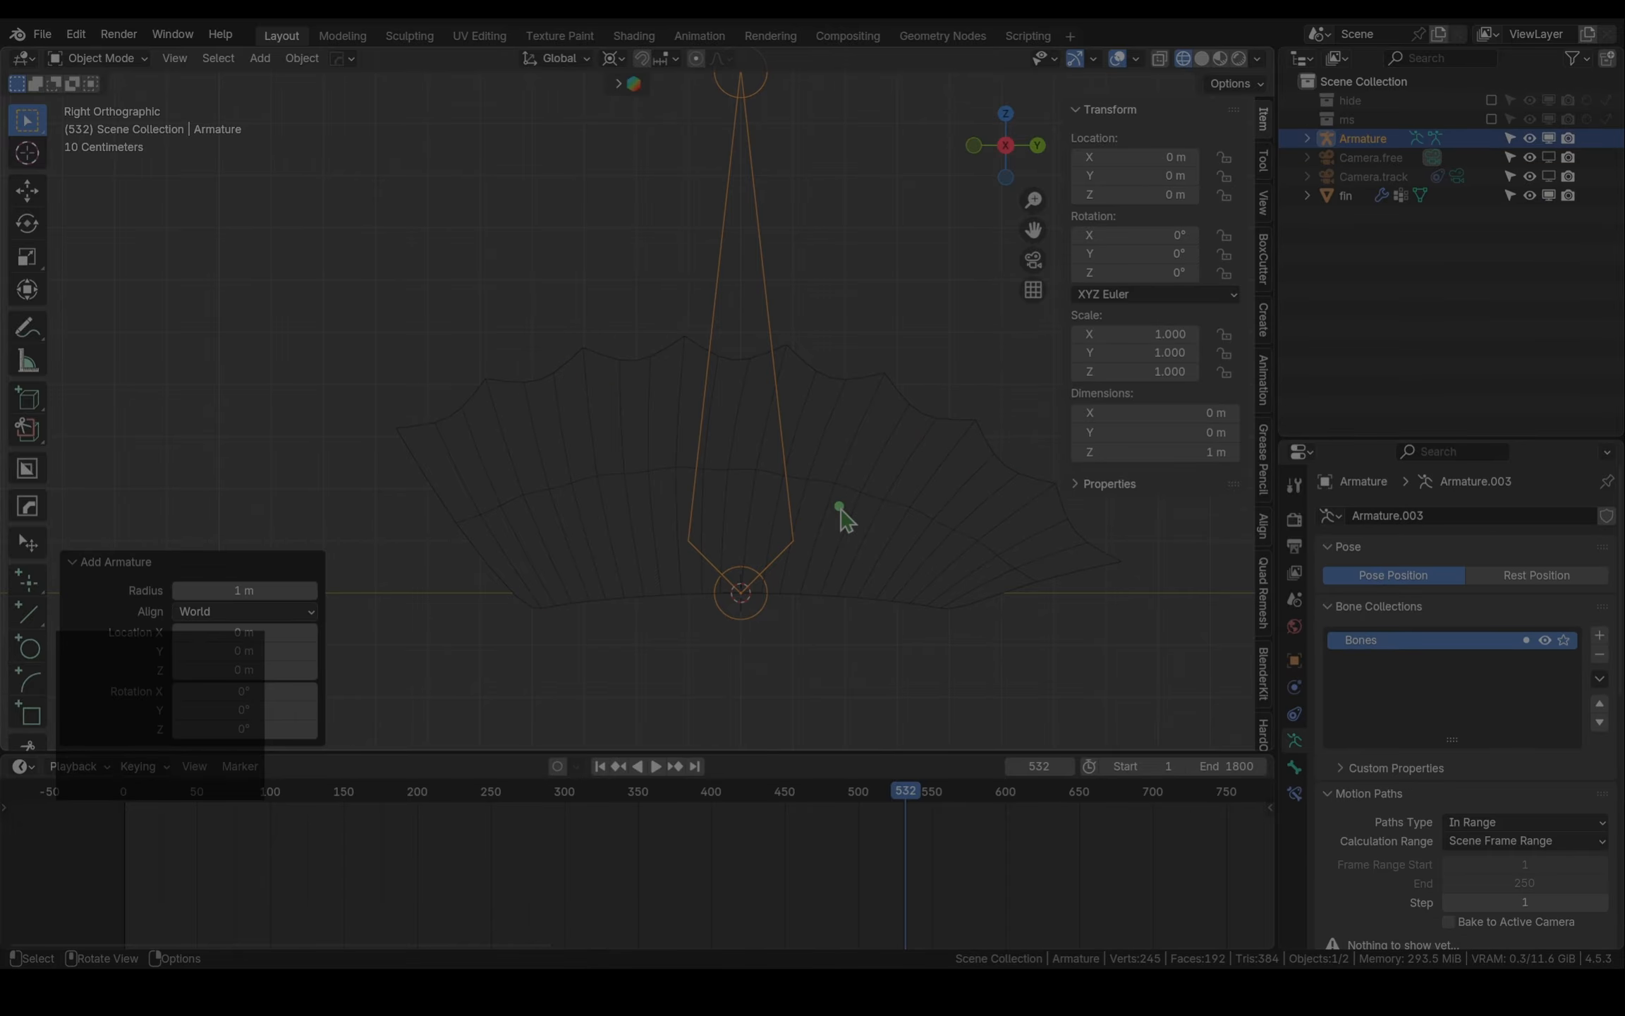
Scale the bone to about 0.21 m long in Edit Mode and move its base to the fin's lower corner on the -Y side
key("Tab")
key("s")
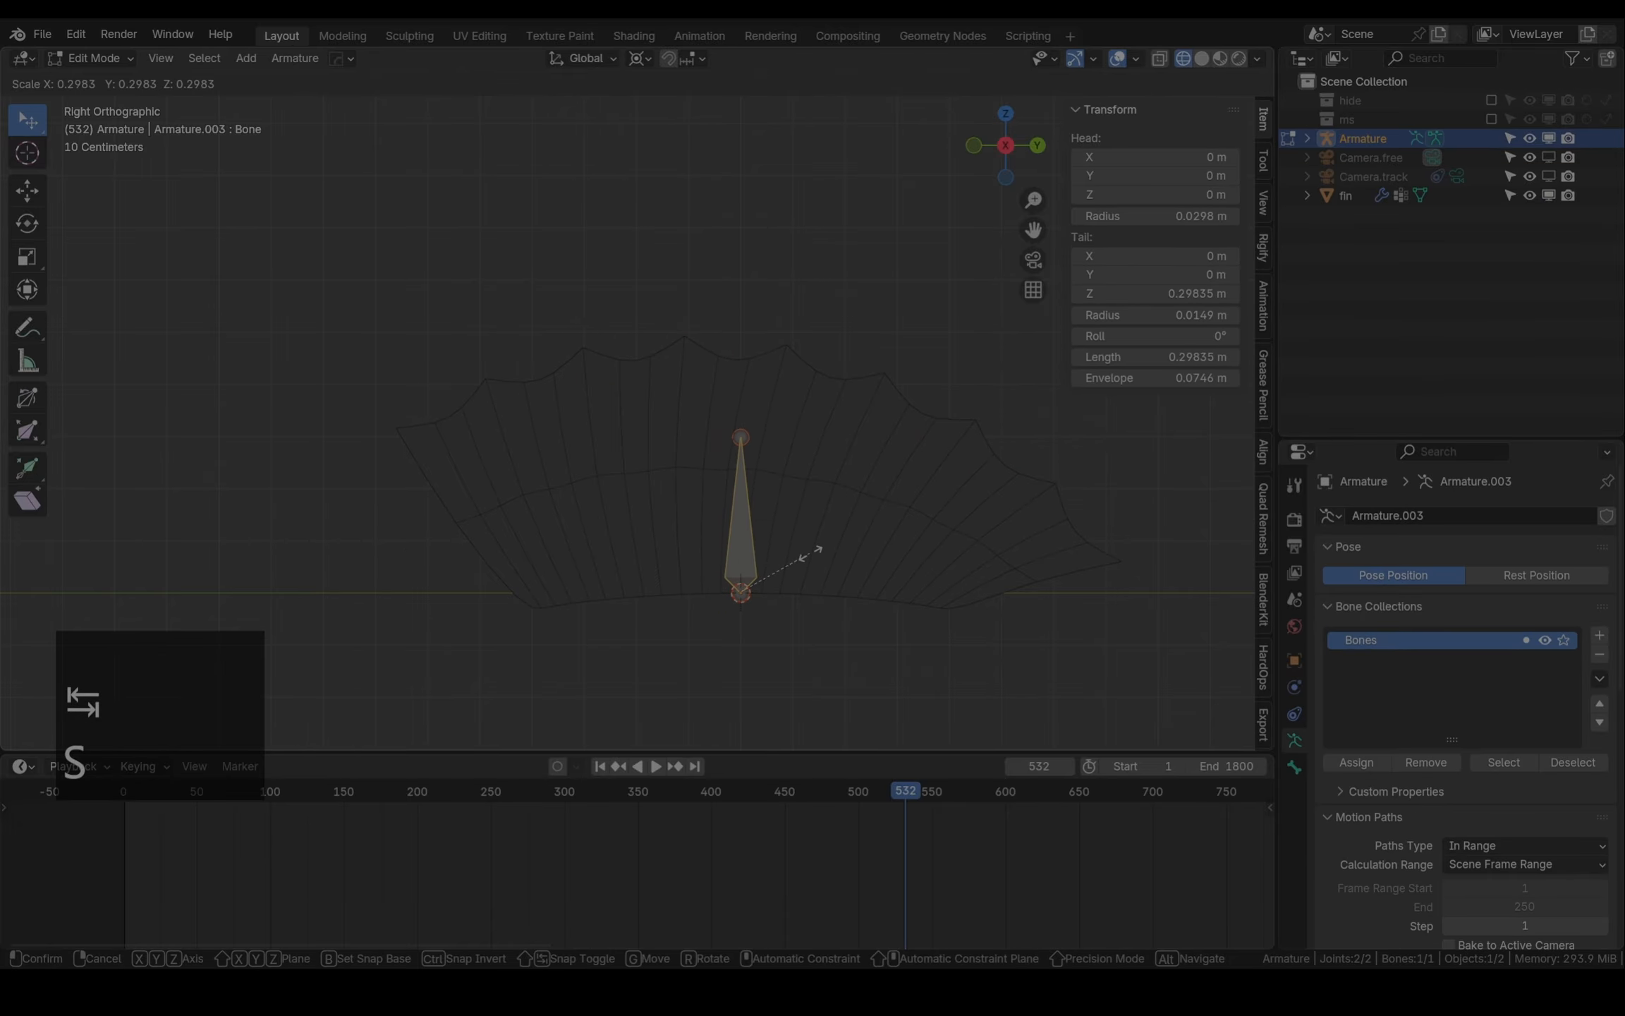
left_click(769, 560)
key("g")
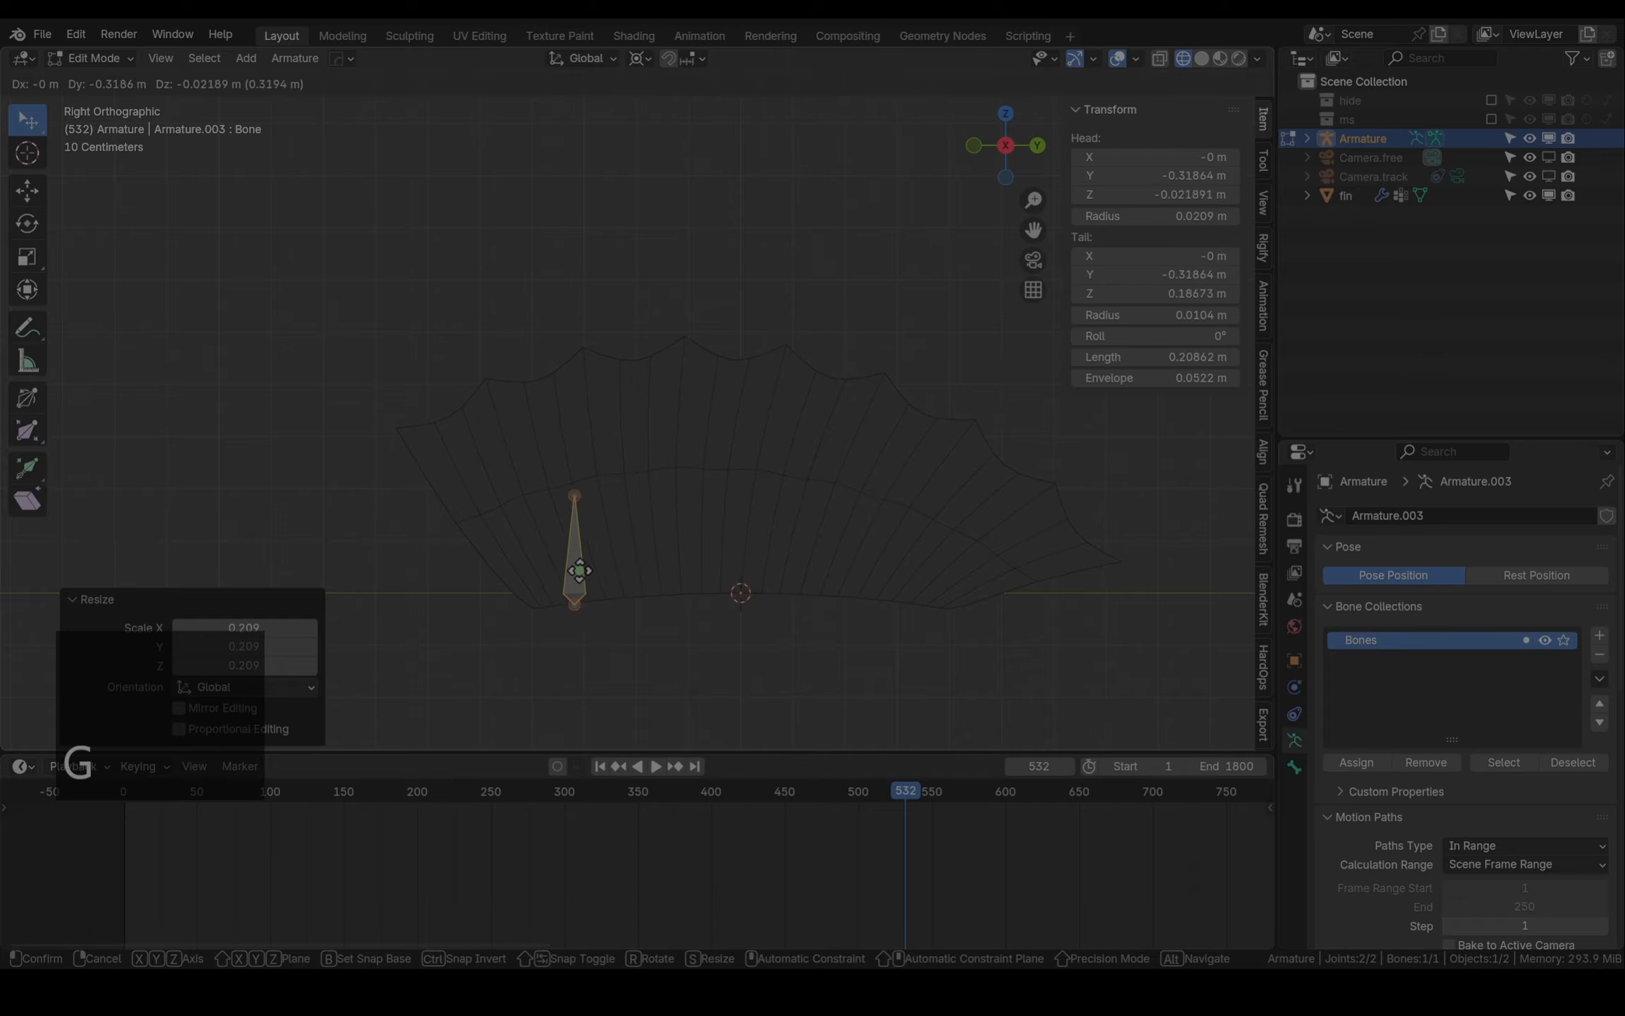
left_click(532, 569)
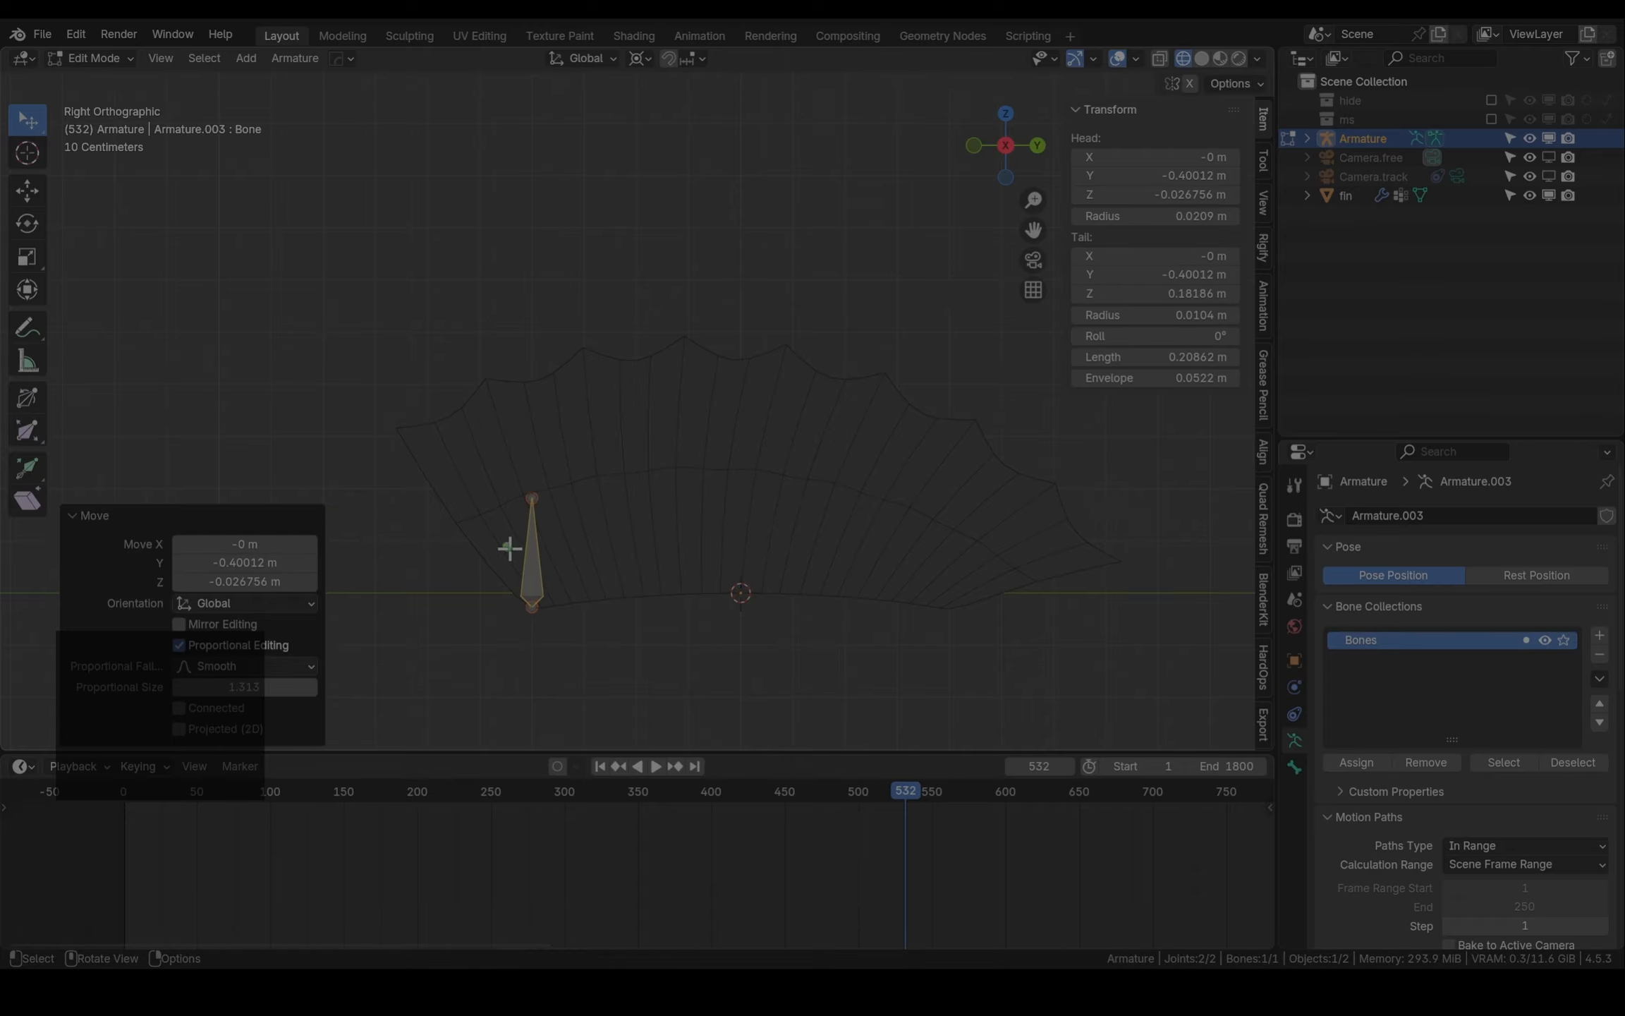
Place the bone's tail at mid-height on the fin's -Y edge and extrude a second bone about 0.21 m long to the outer tip
scroll(506, 550, "up", 3)
left_click_drag(554, 463, 428, 506)
key("e")
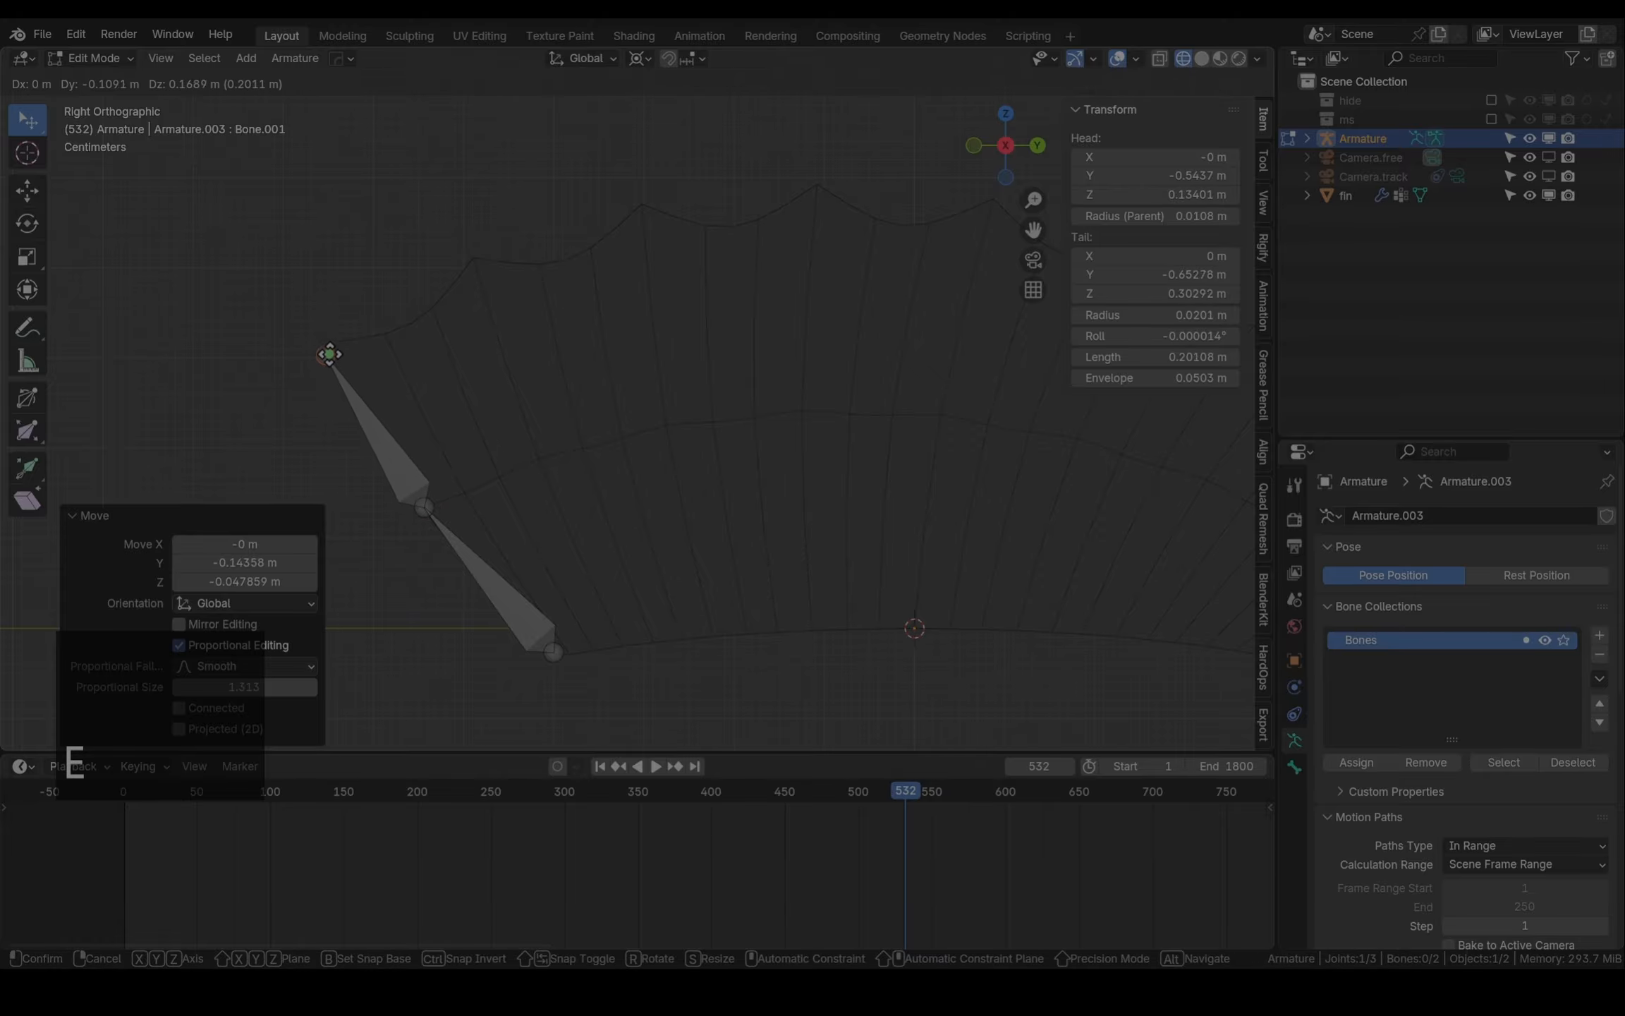
left_click(325, 346)
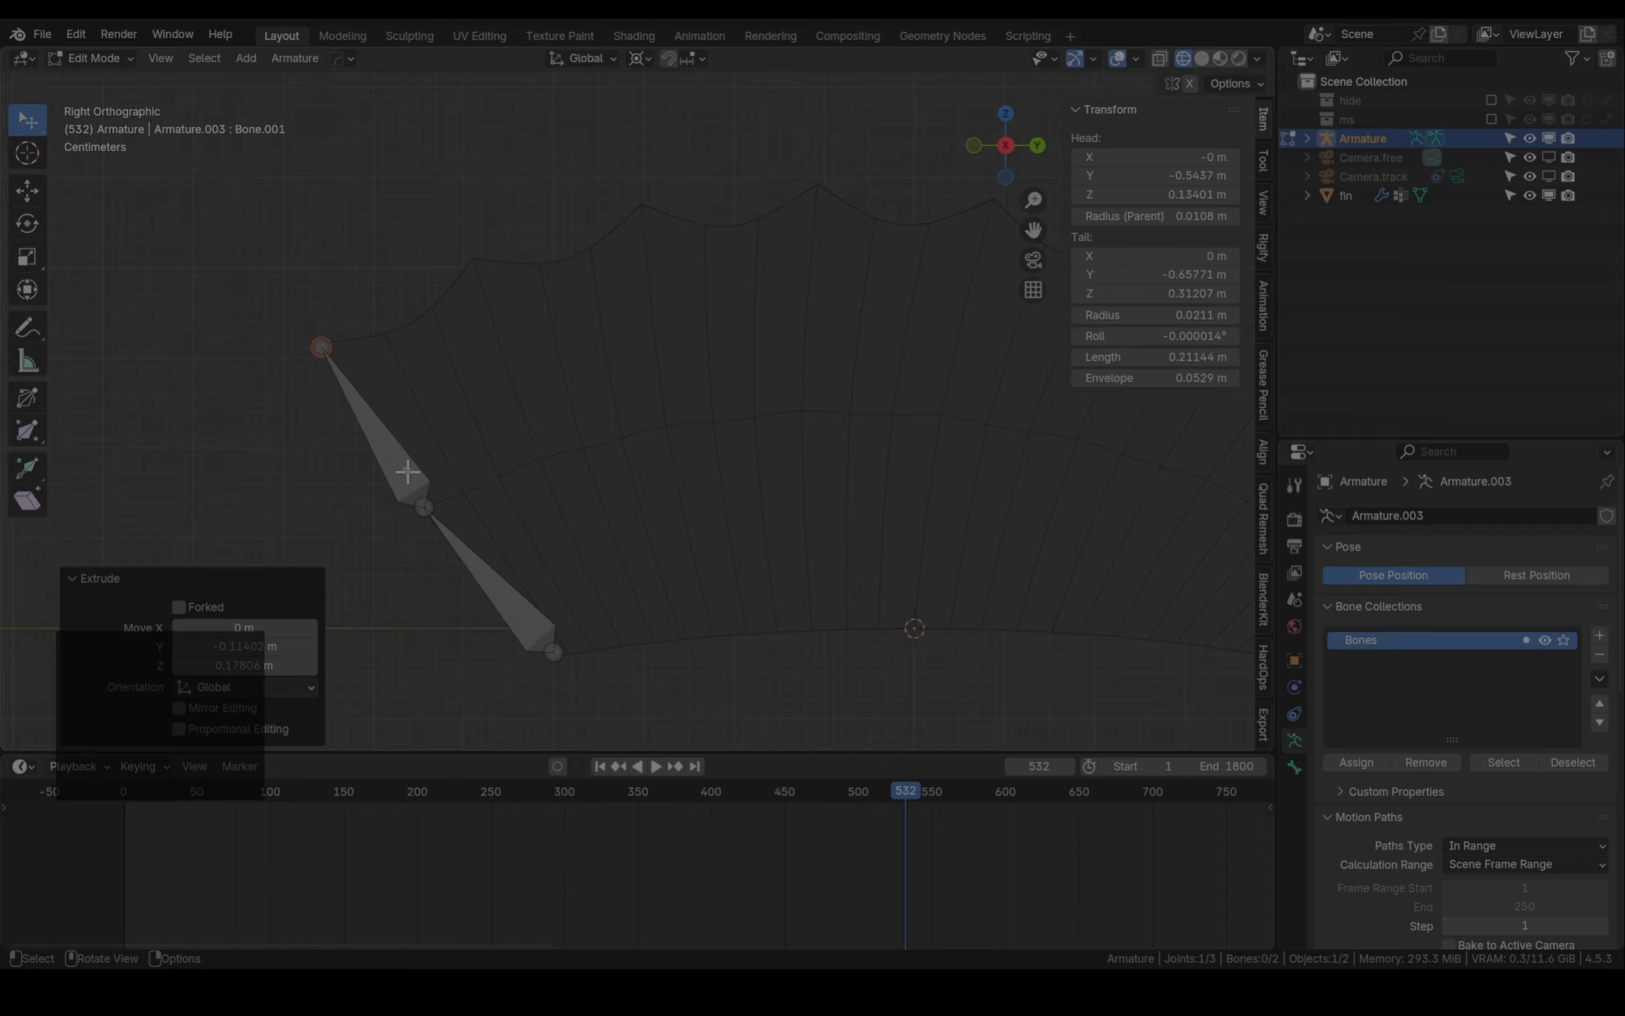
left_click(389, 441)
scroll(424, 494, "down", 3)
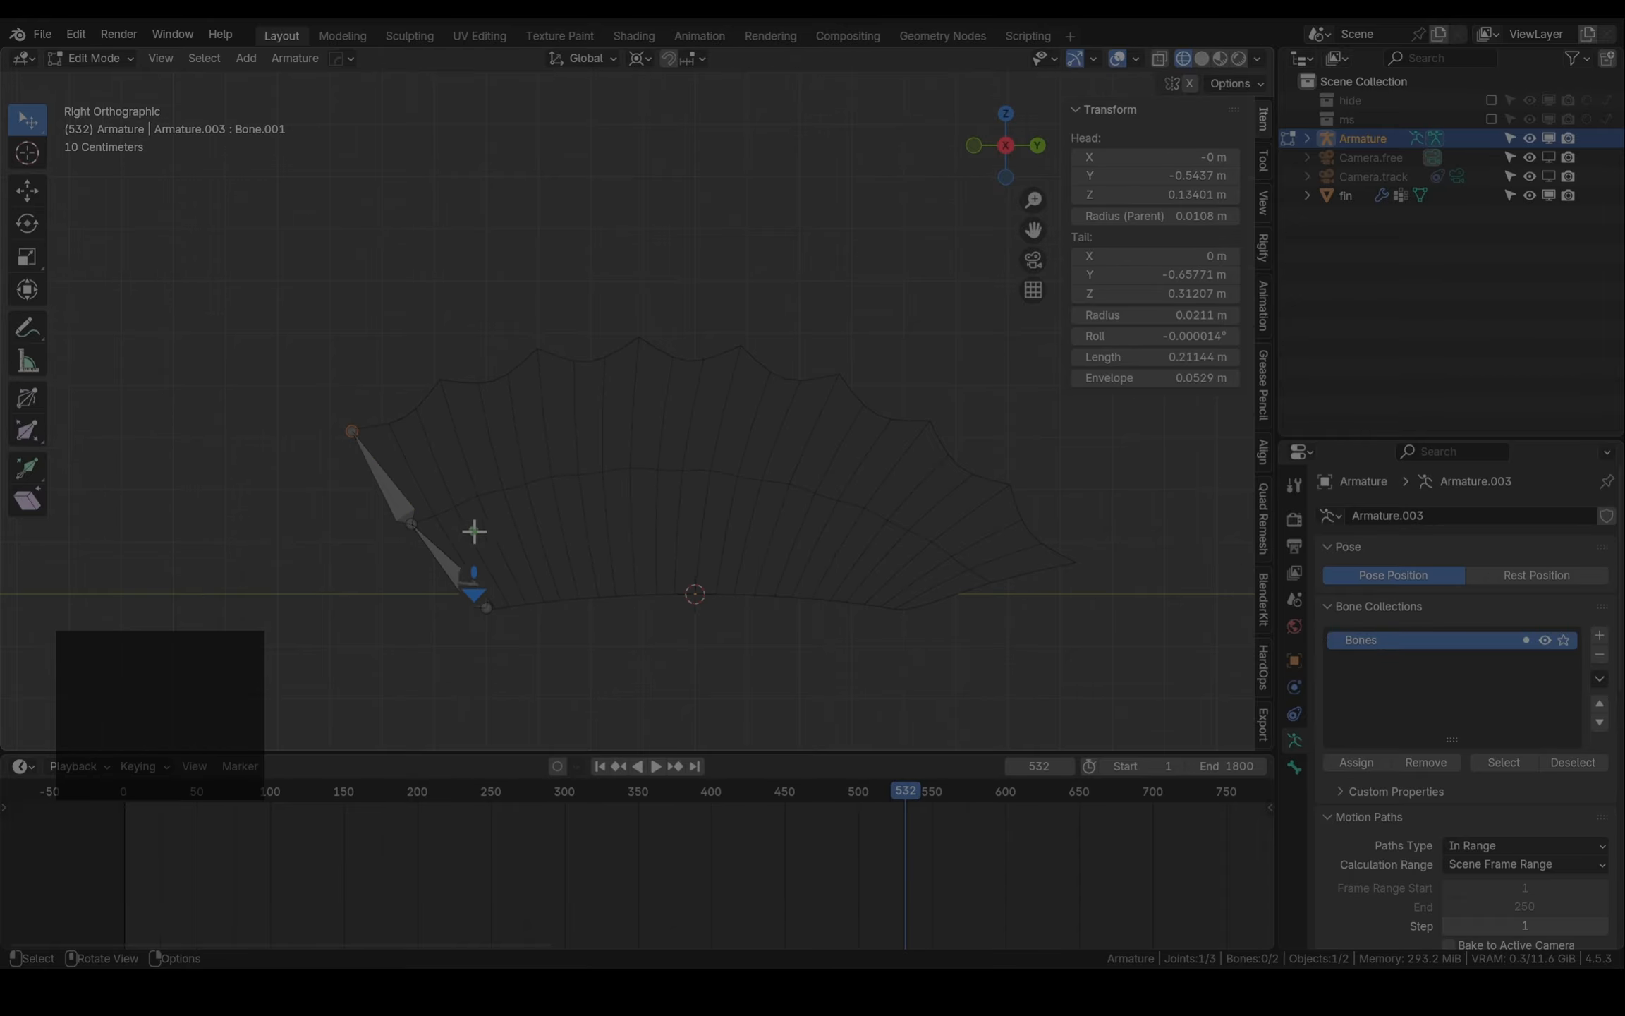
Extrude a third bone about 0.32 m straight up along Z from the fin's outer tip
key("e")
key("z")
left_click(557, 334)
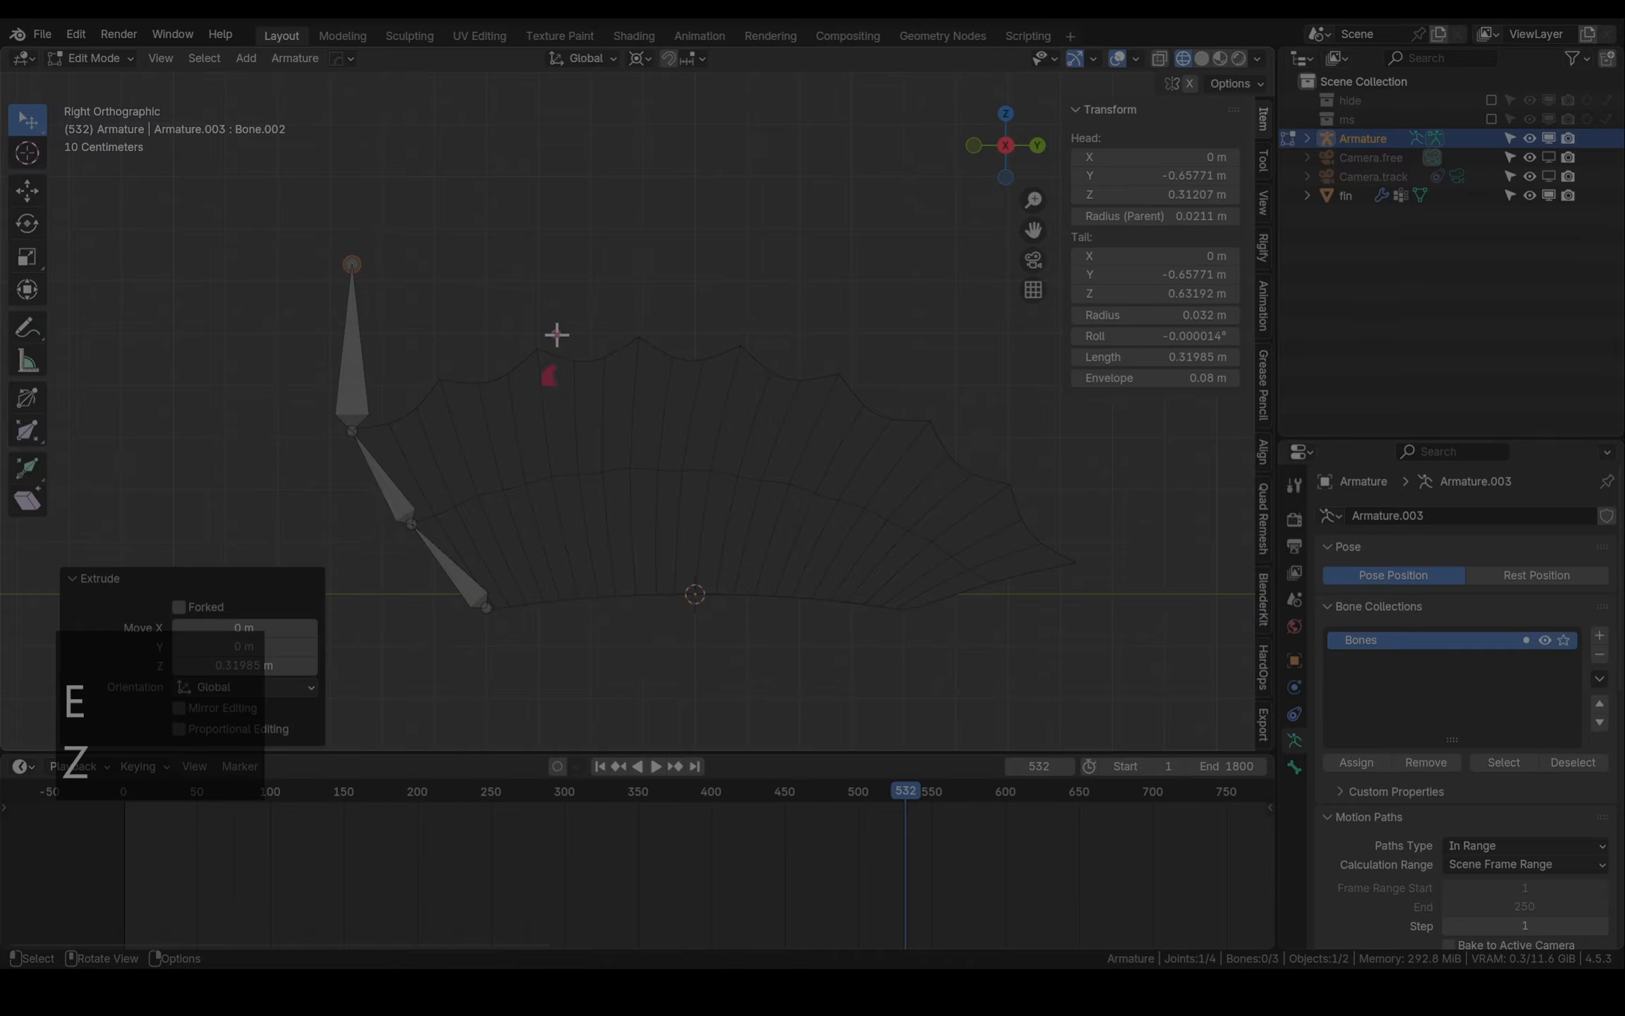
Clear the upright bone's parent and move it above the fin's centre as a separate control bone
left_click(356, 384)
right_click(356, 384)
mouse_move(388, 573)
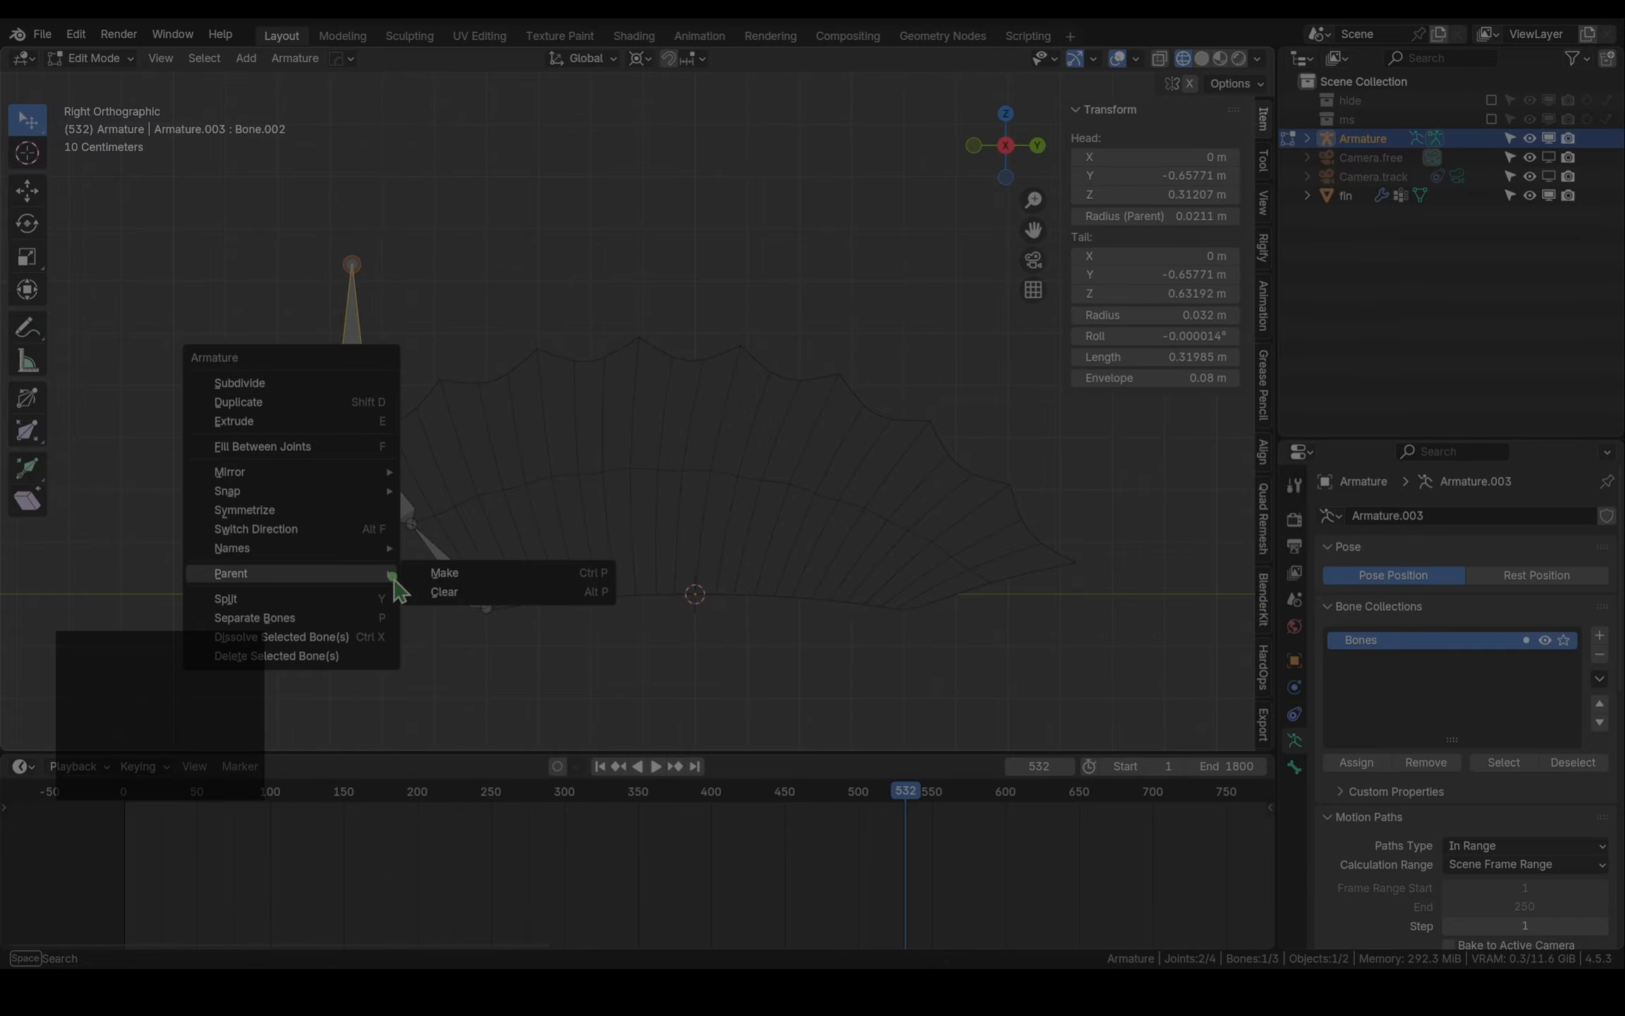
left_click(448, 597)
left_click(452, 611)
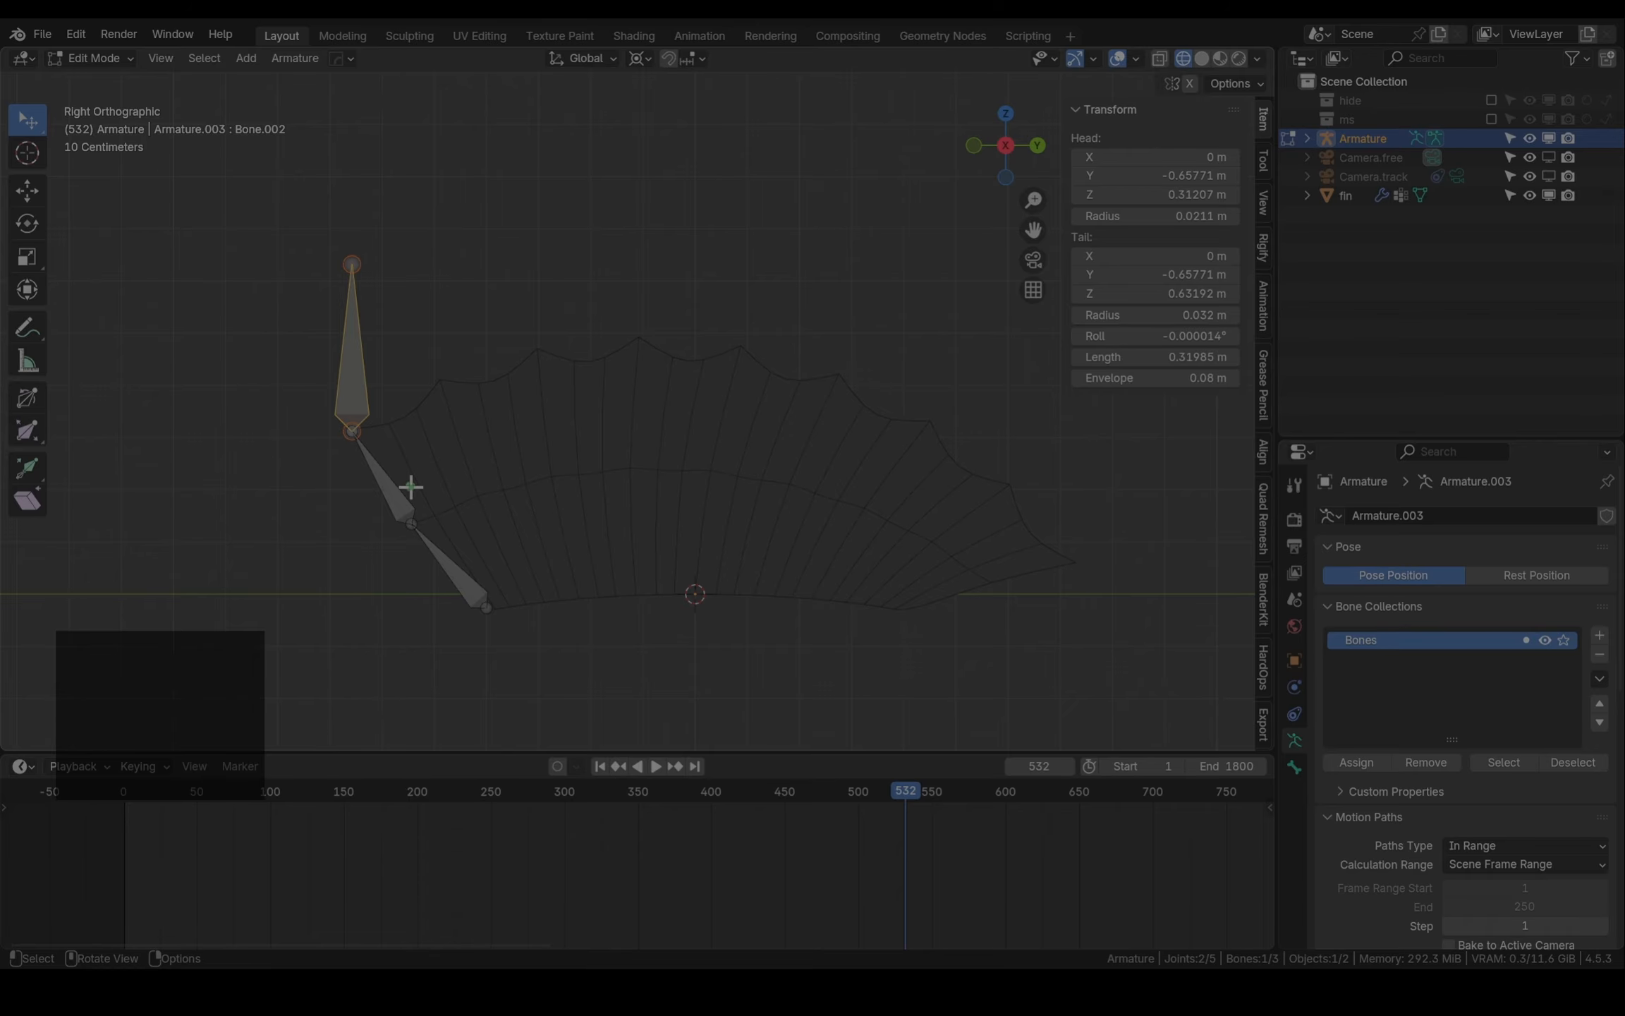
key("g")
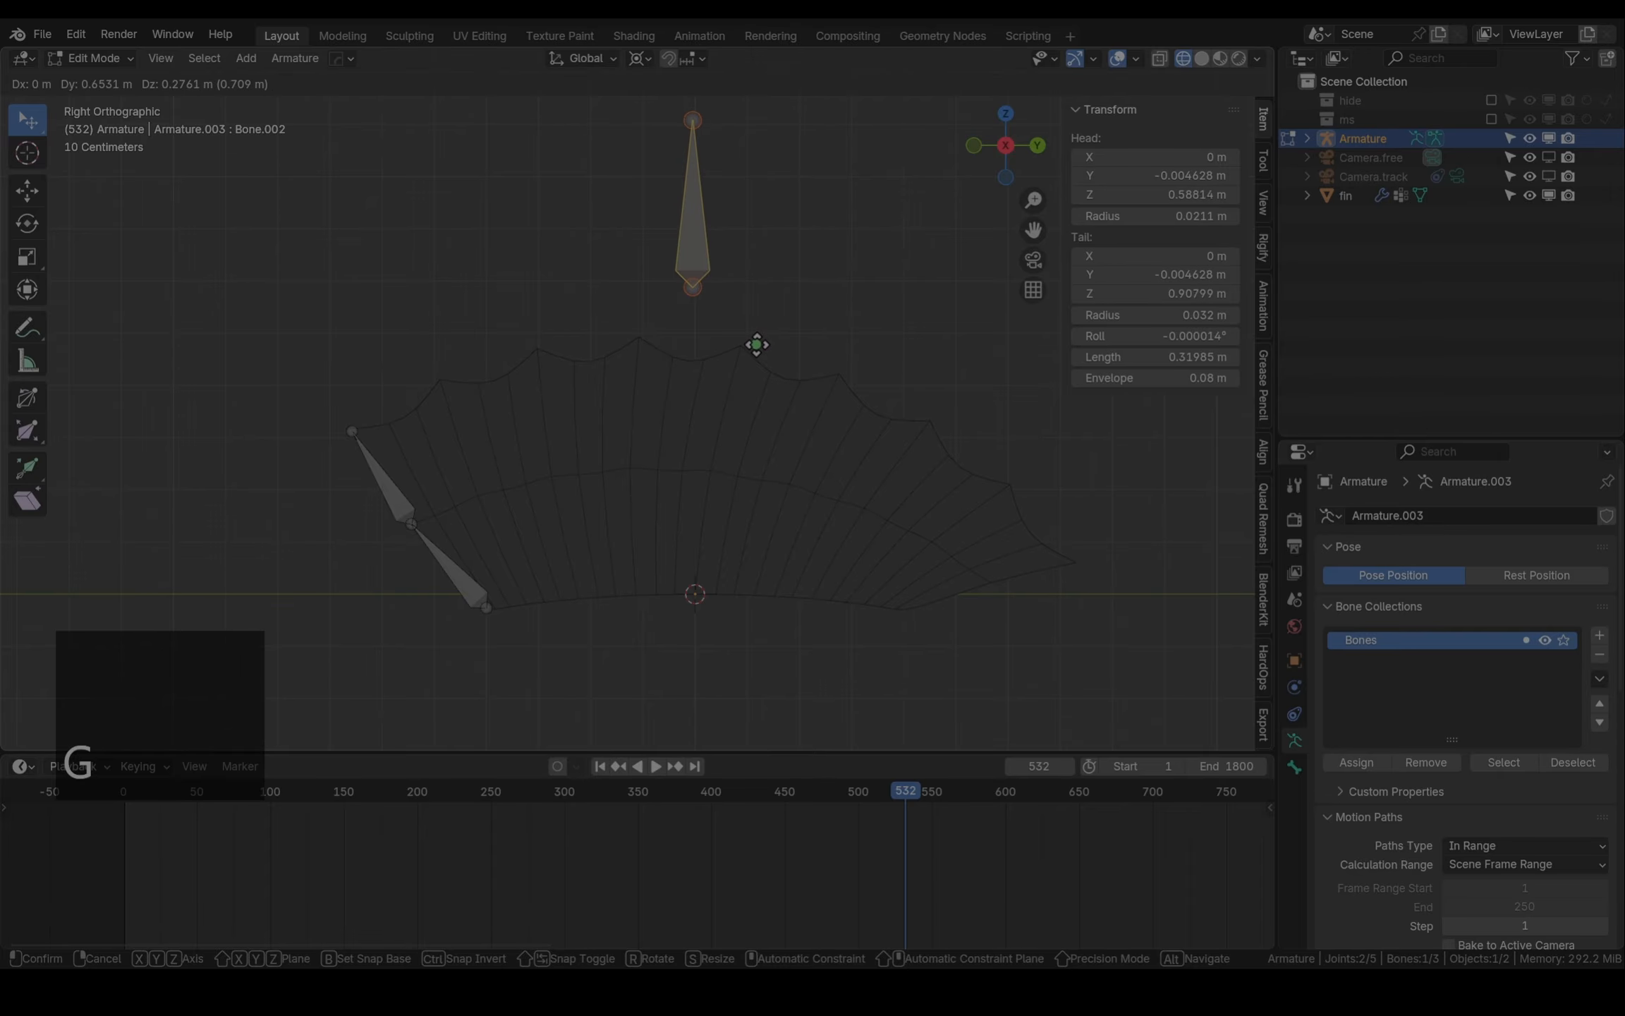
left_click(759, 344)
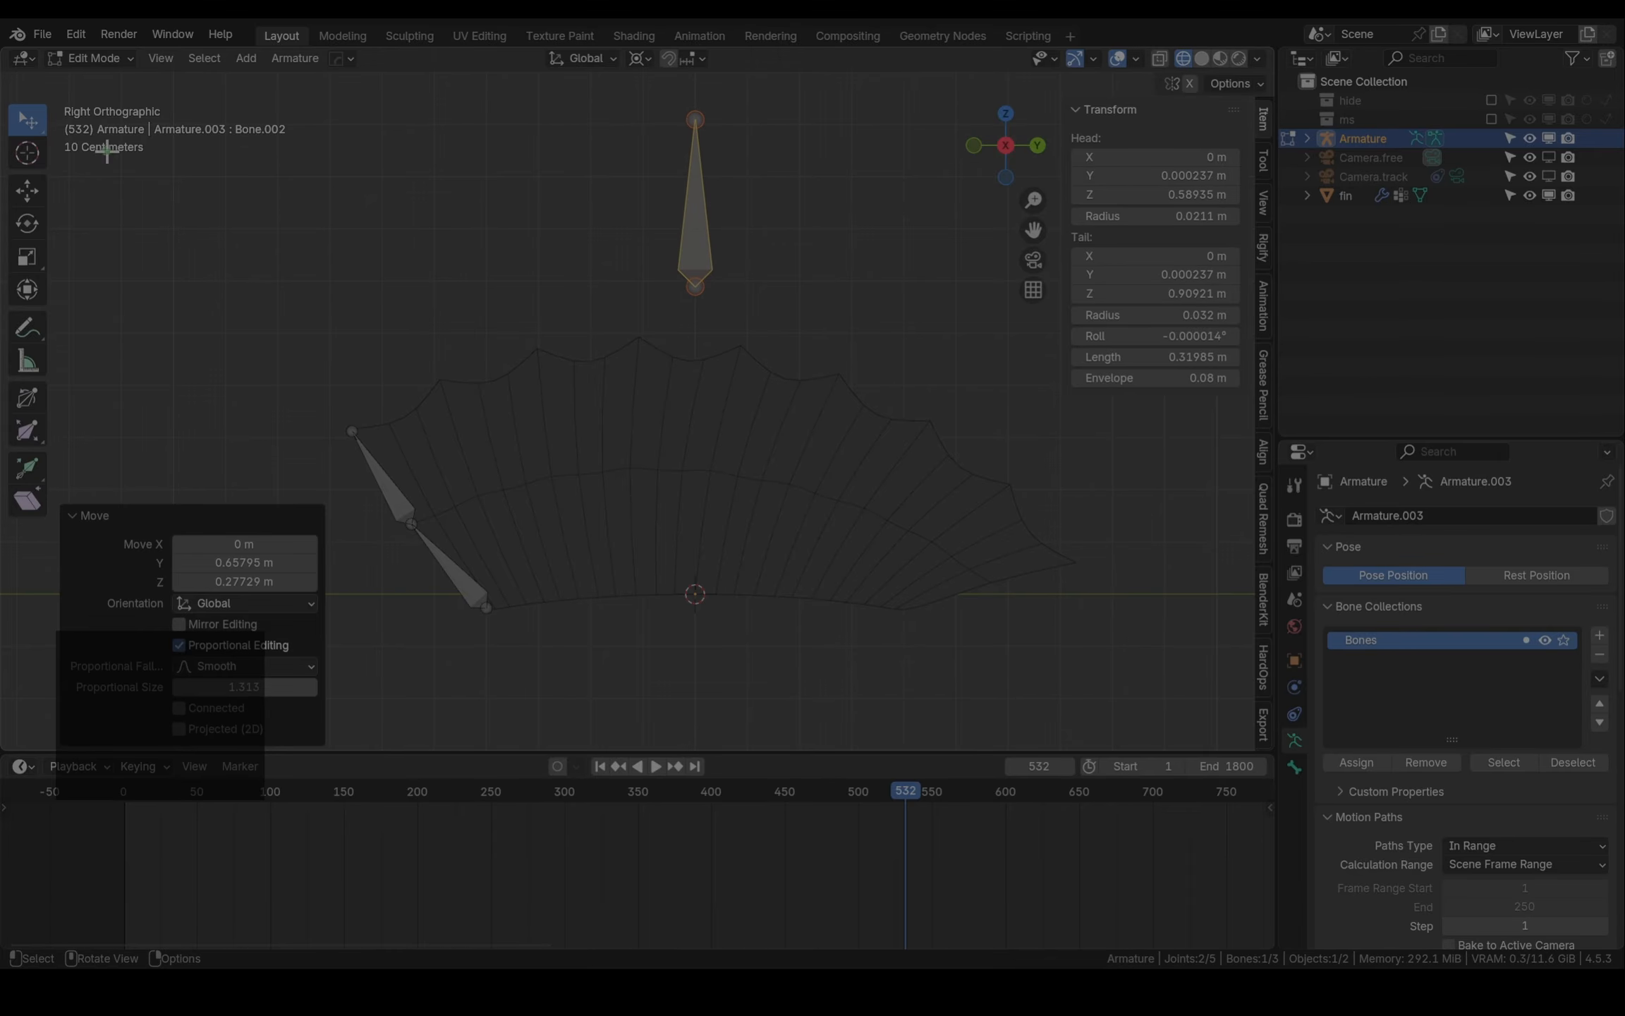
In Pose Mode, add a Copy Rotation constraint to the lower fin bone, targeting Bone.002 of the Armature
left_click(92, 58)
left_click(126, 123)
left_click(470, 596)
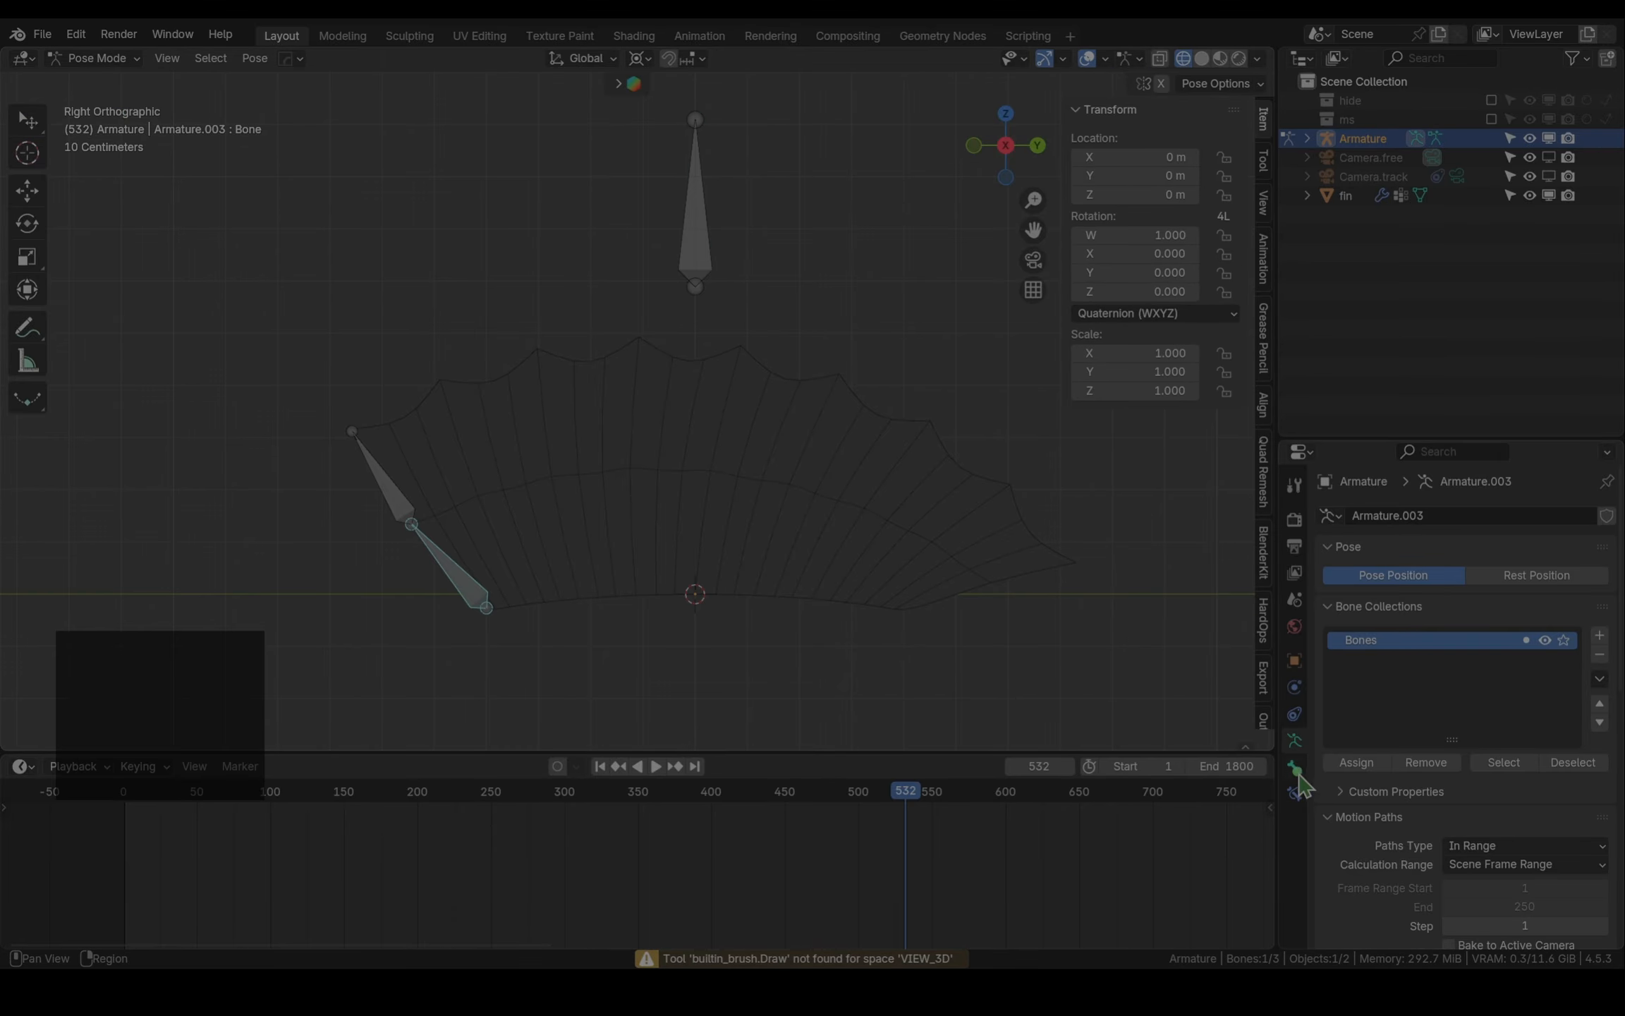
left_click(1295, 793)
left_click(1422, 515)
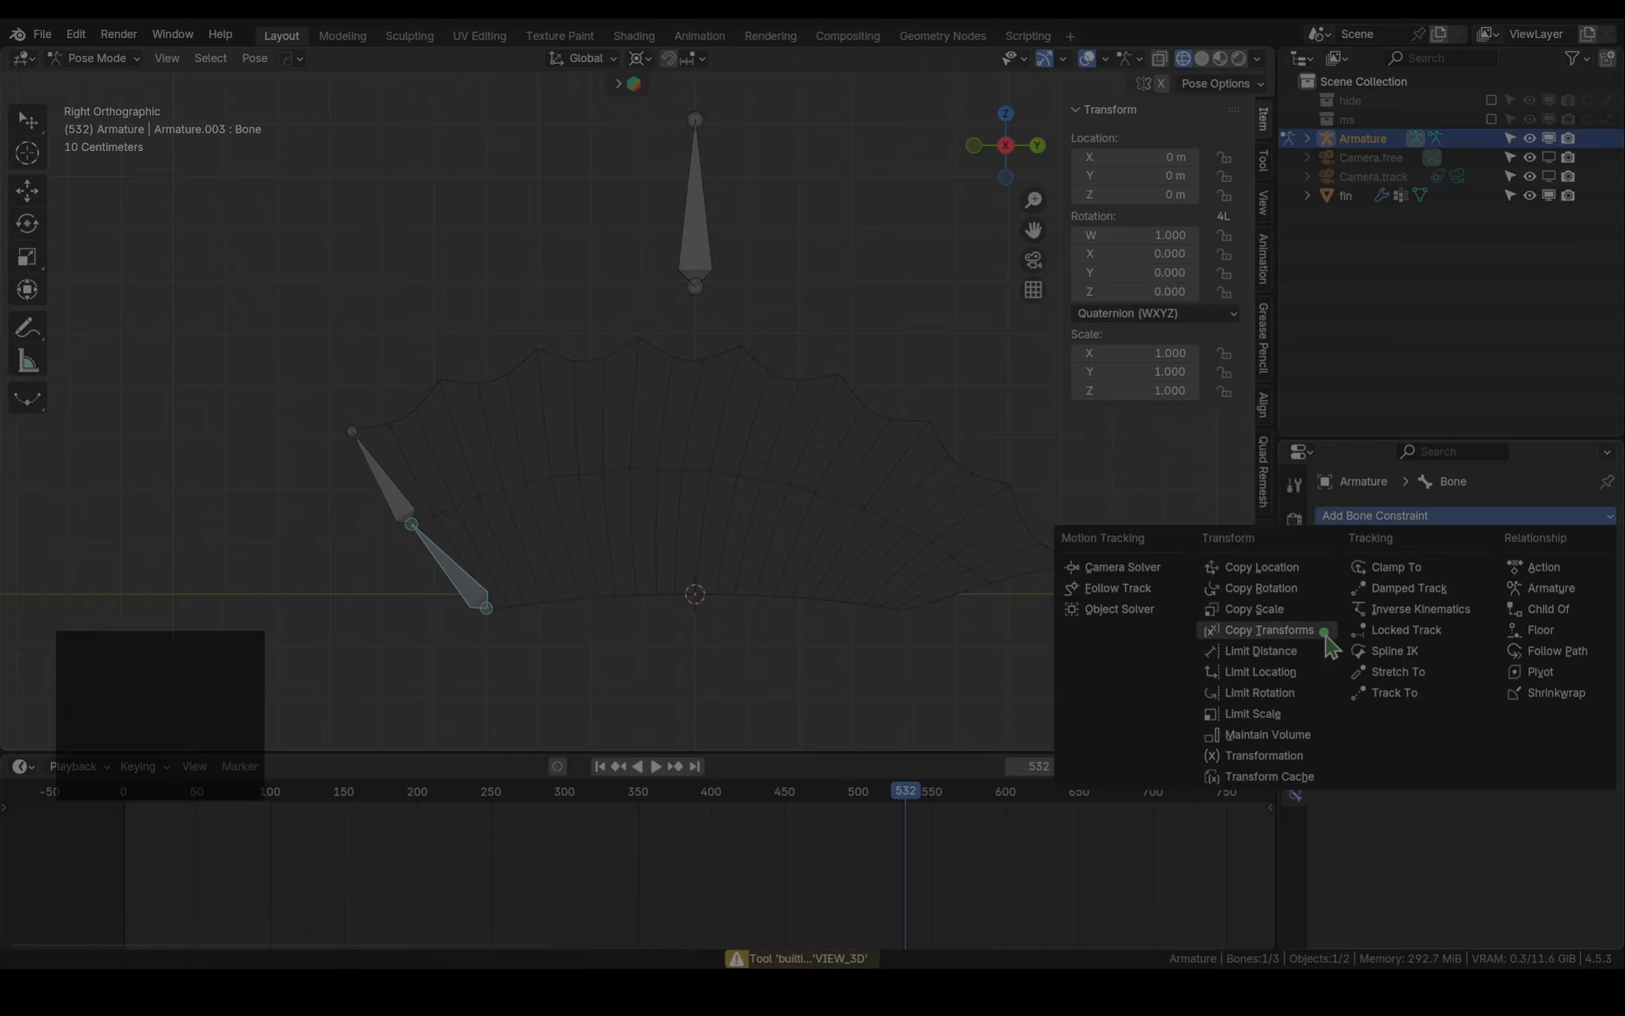
left_click(1316, 589)
left_click(700, 269)
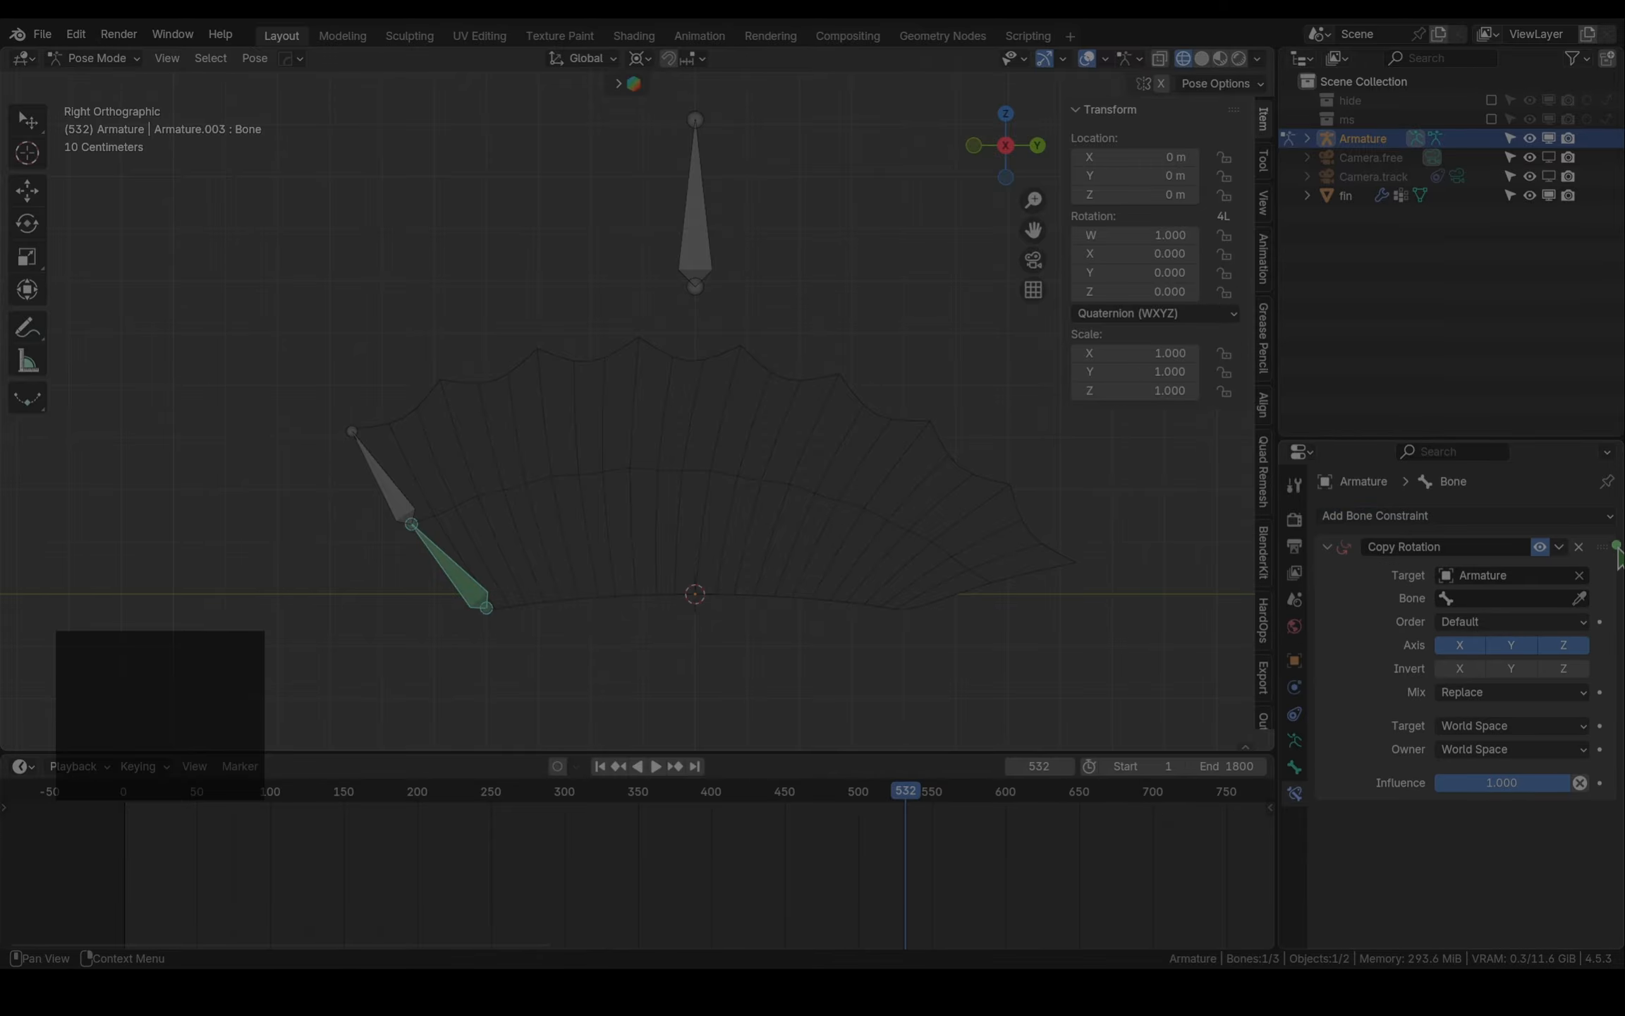
left_click(703, 238)
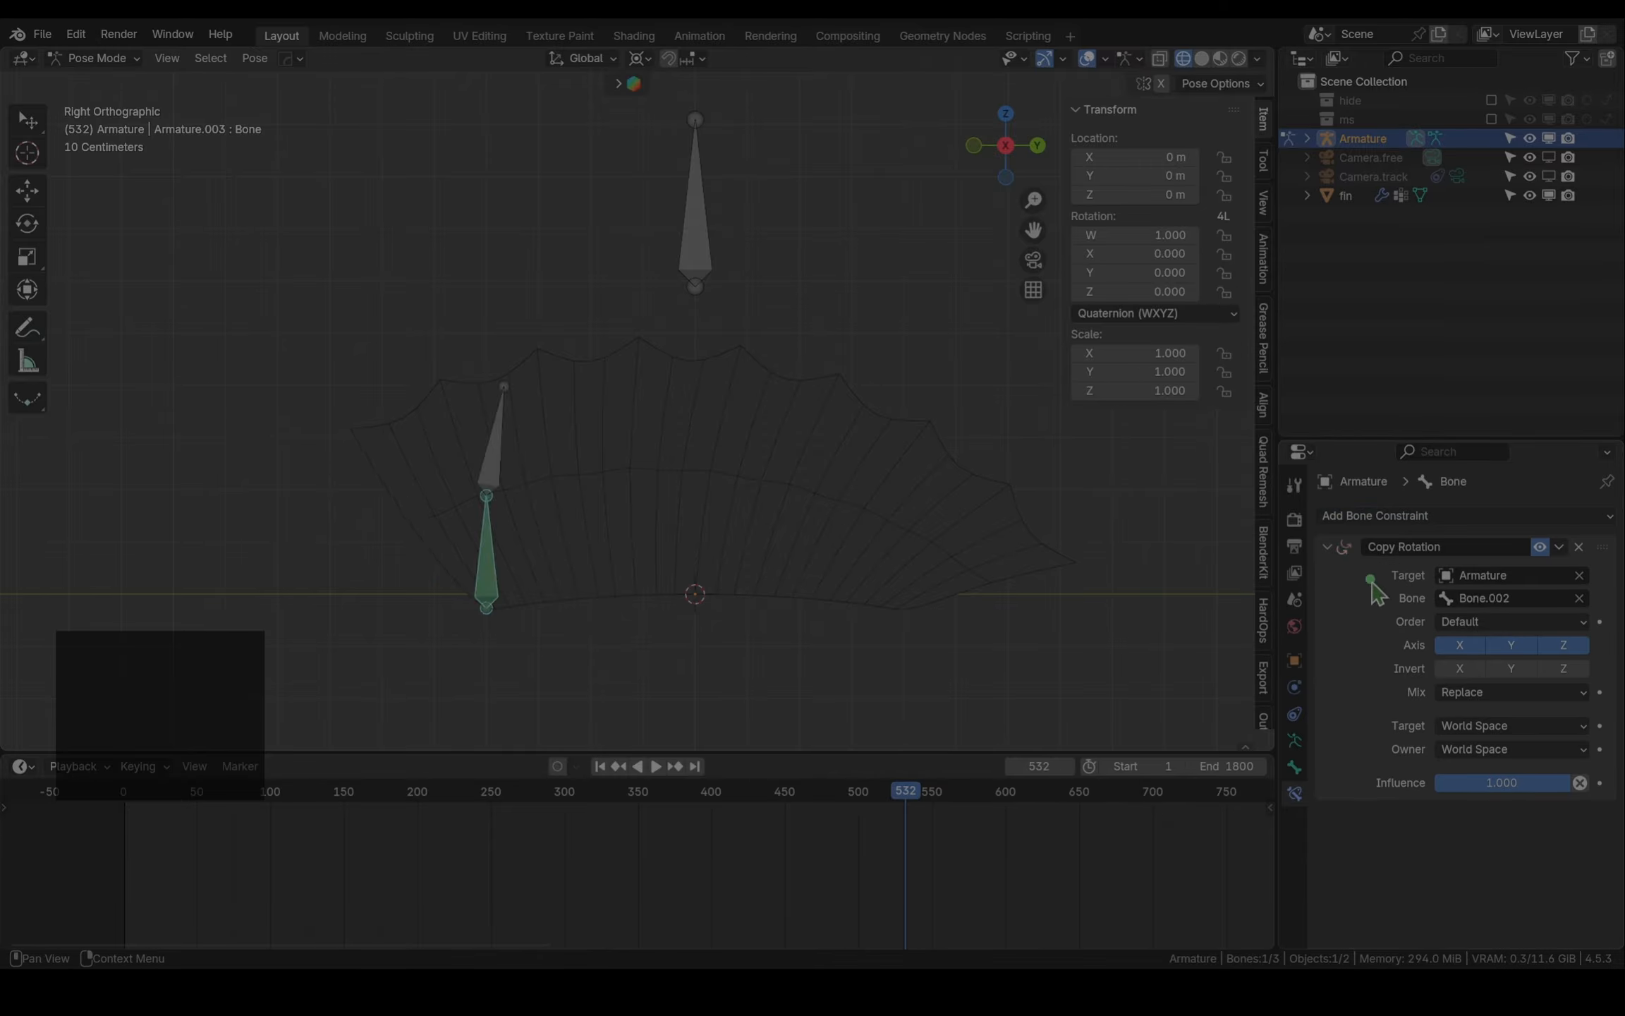
Set the constraint's mix to Offset (Legacy), its target and owner to Local Space, and its influence to 0.8
left_click(1499, 693)
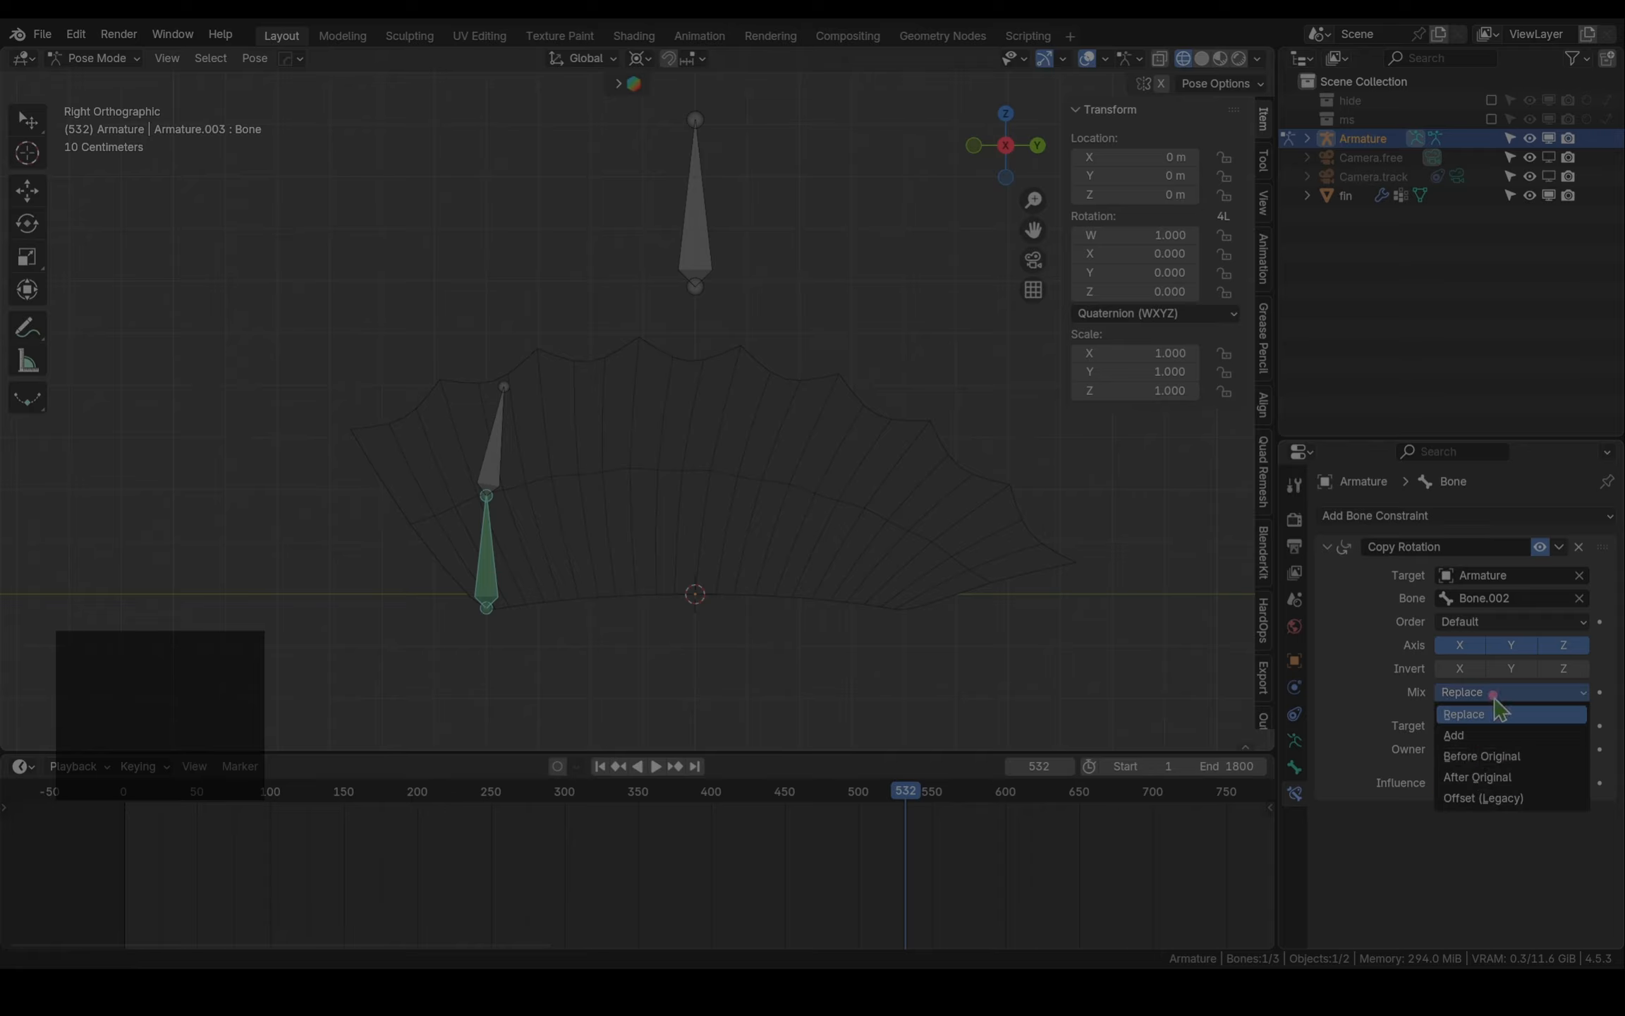
left_click(1482, 797)
left_click(1487, 725)
left_click(1480, 839)
left_click(1503, 749)
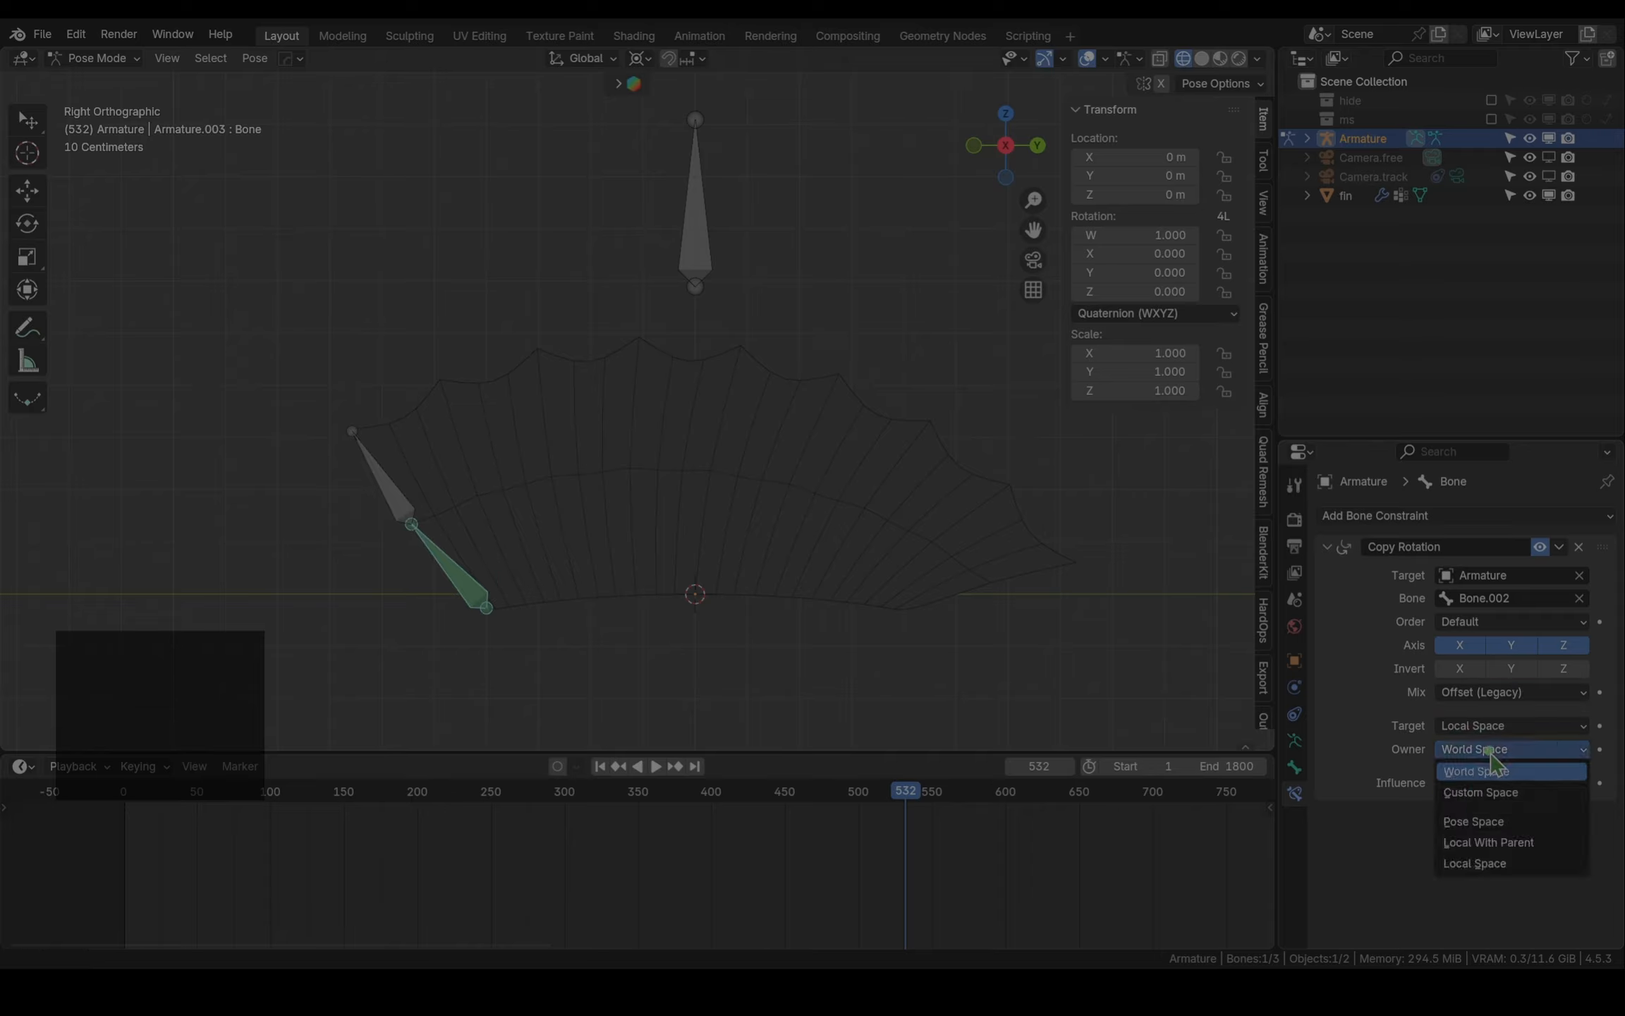
left_click(1495, 861)
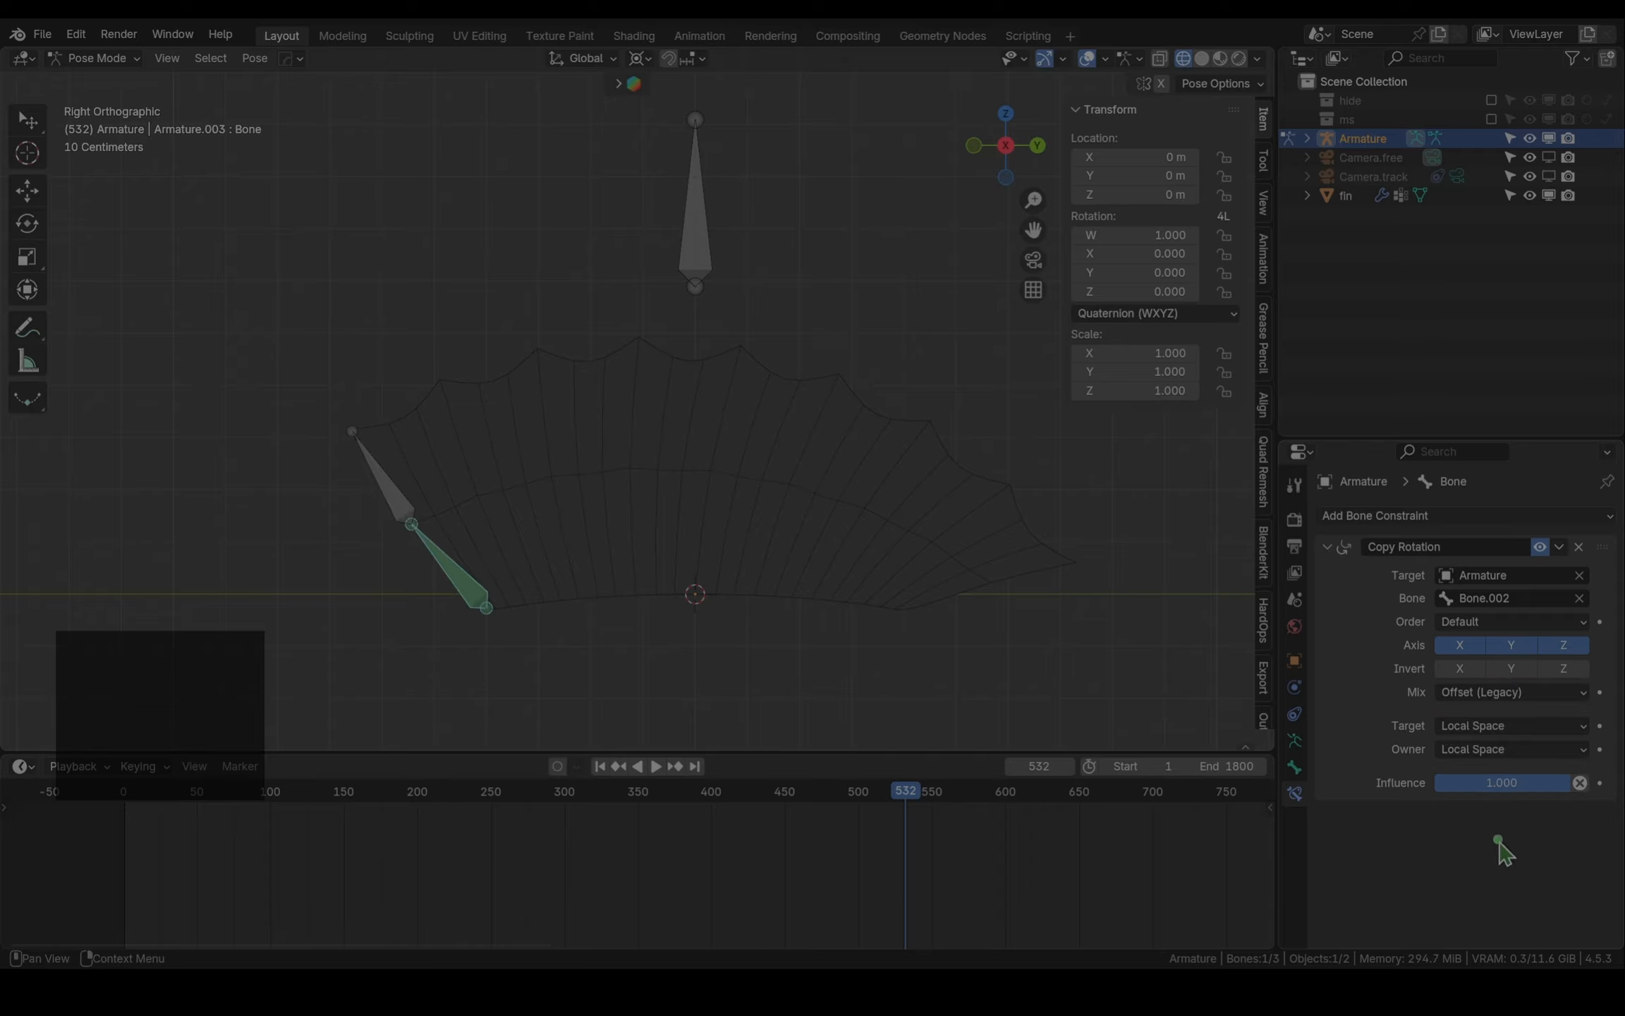
left_click(1524, 782)
type("0.8")
key("Return")
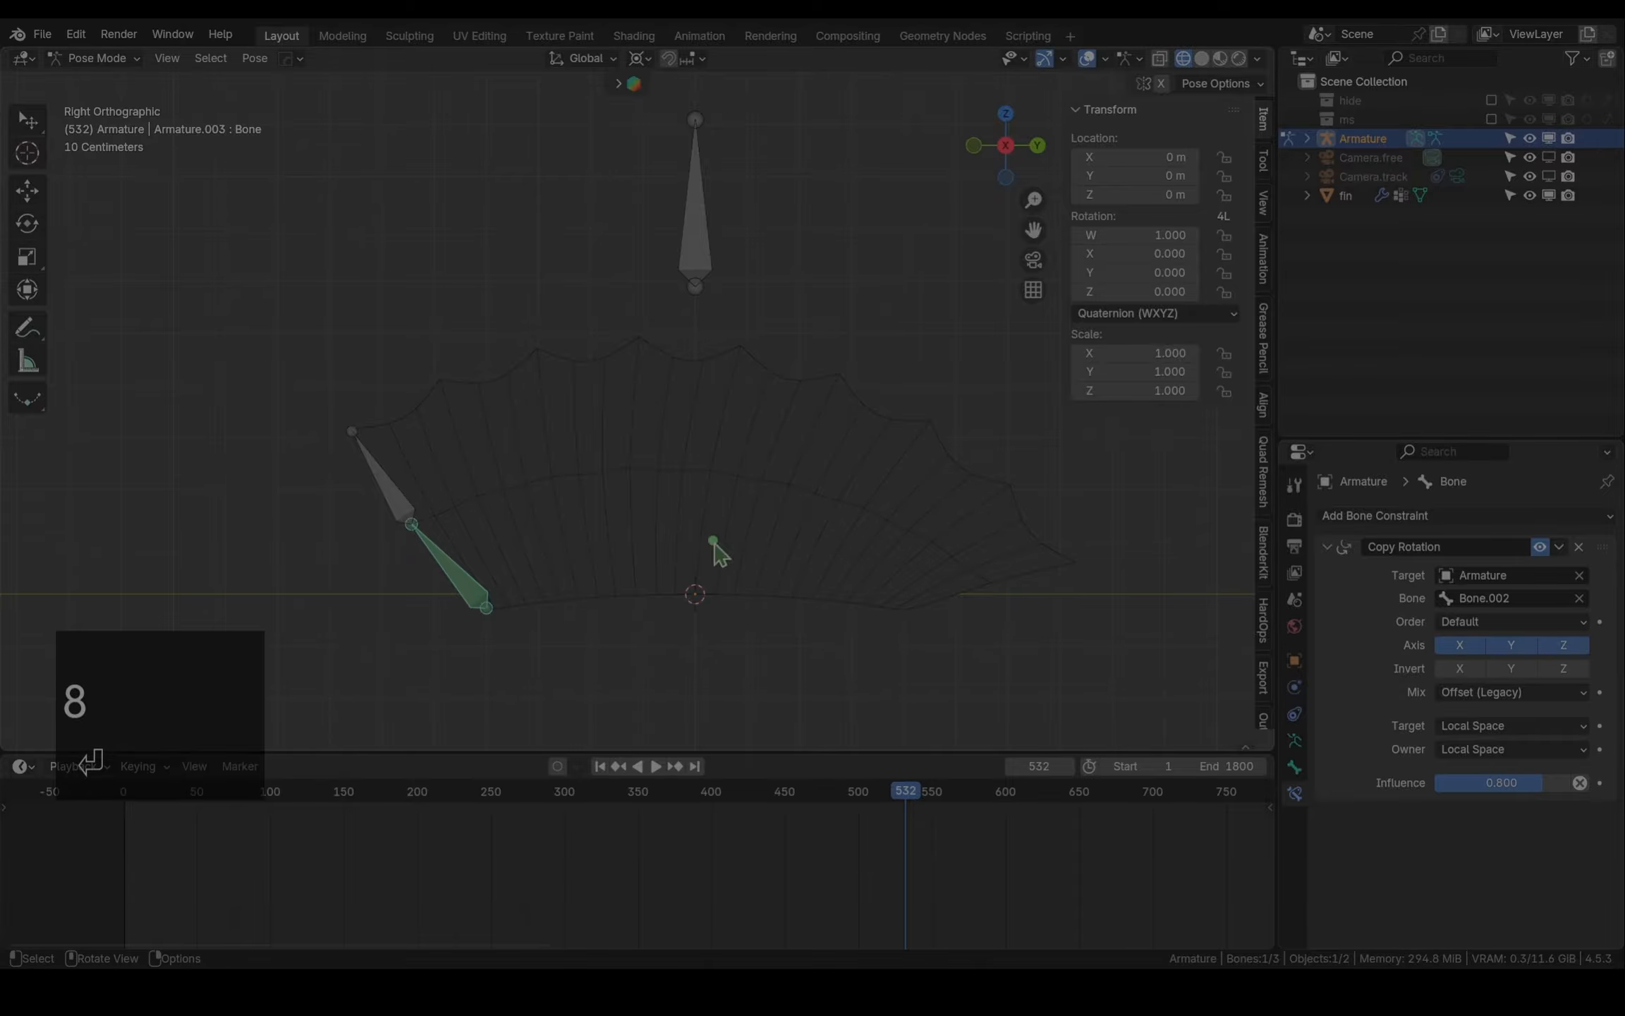
Copy the lower bone's Copy Rotation constraint to the upper fin bone
scroll(411, 519, "up", 1)
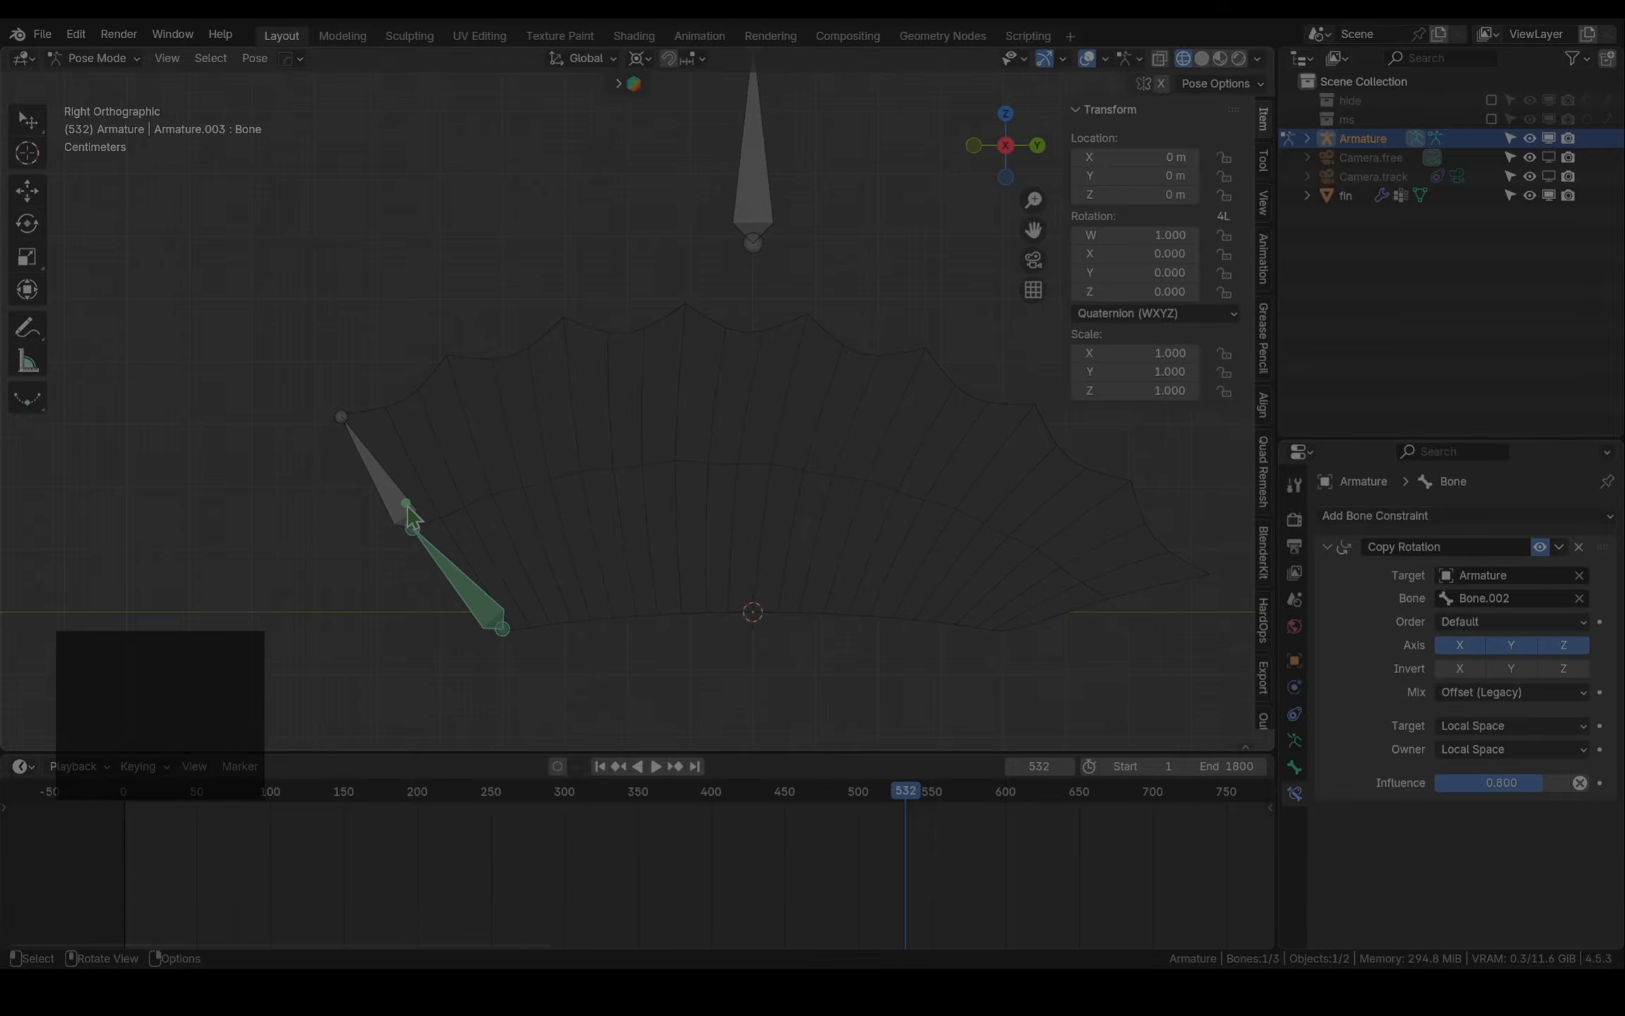
left_click(407, 513)
left_click(468, 584, "shift")
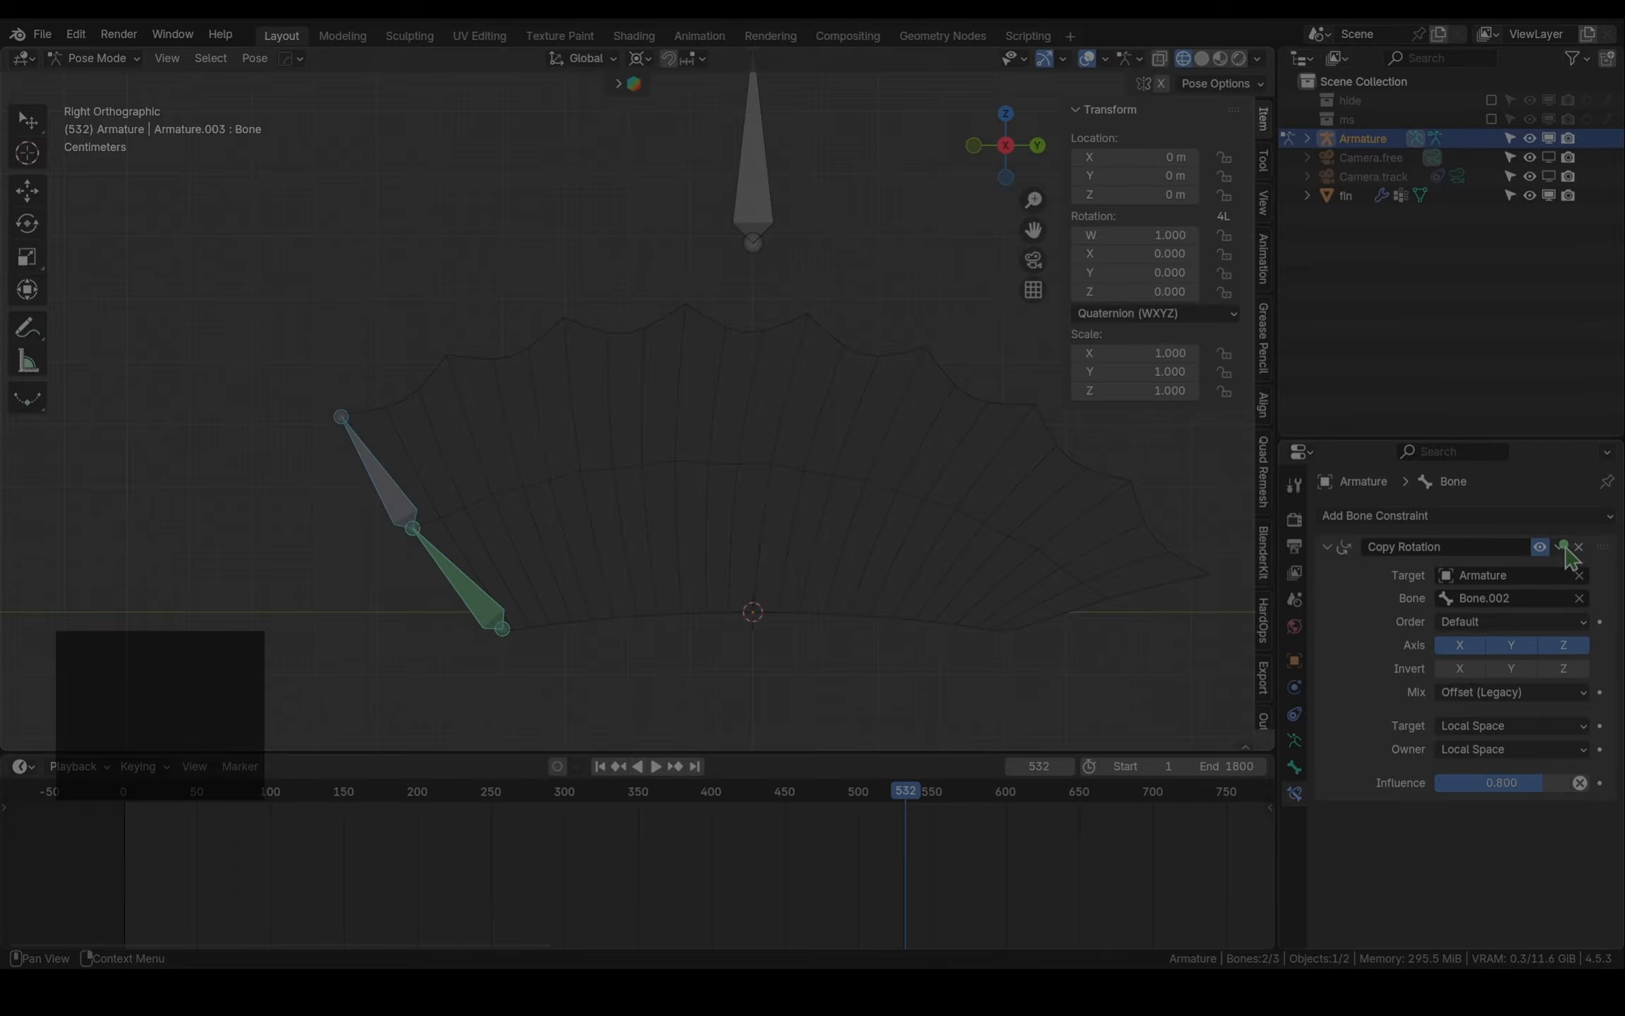
left_click(1562, 546)
left_click(1526, 605)
scroll(465, 515, "down", 1)
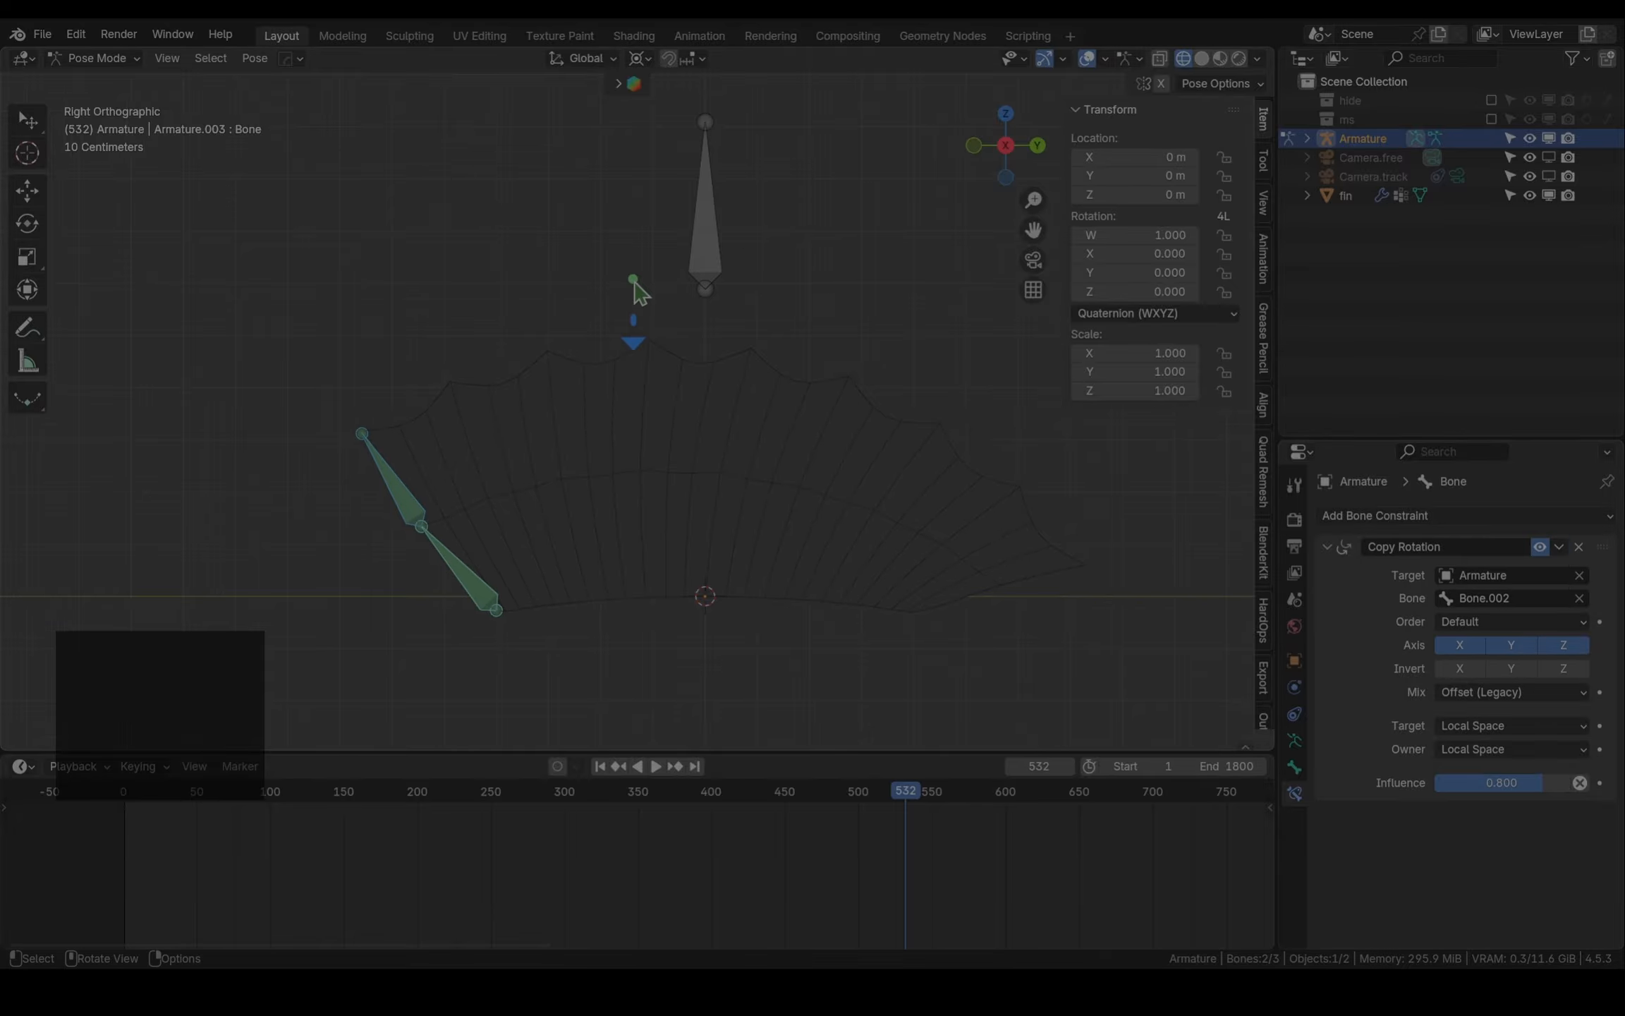
Rotate the control bone about 141° to test how the two fin bones fold
left_click(709, 233)
key("r")
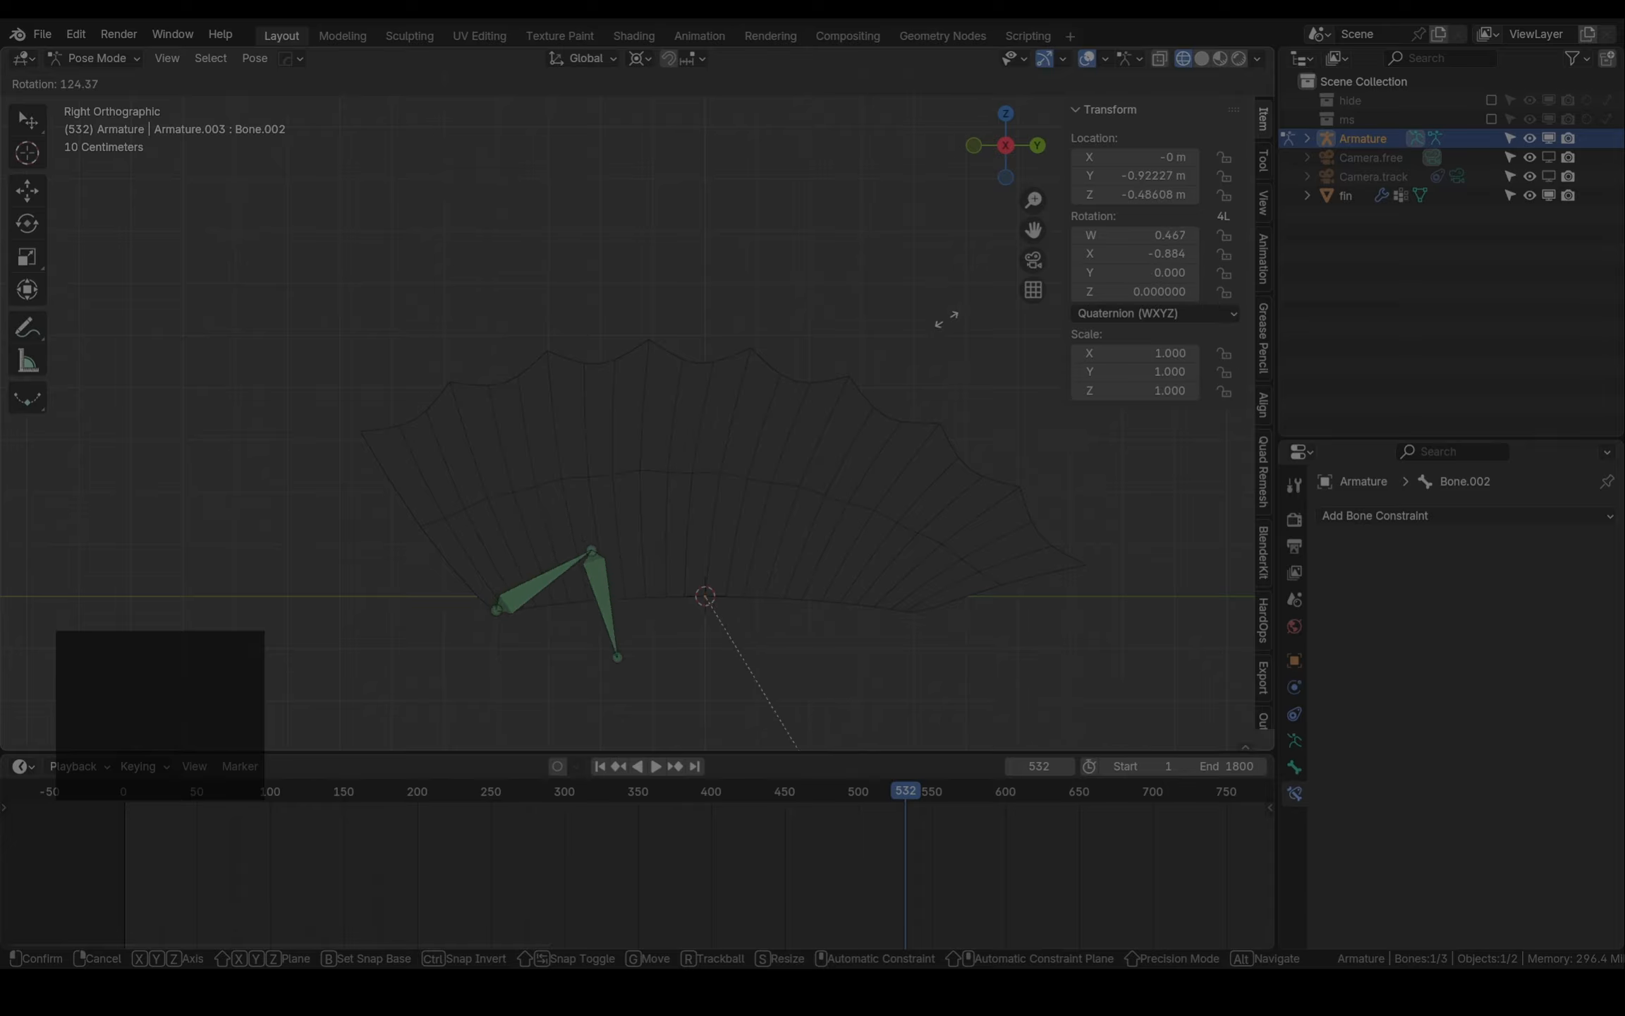
left_click(755, 605)
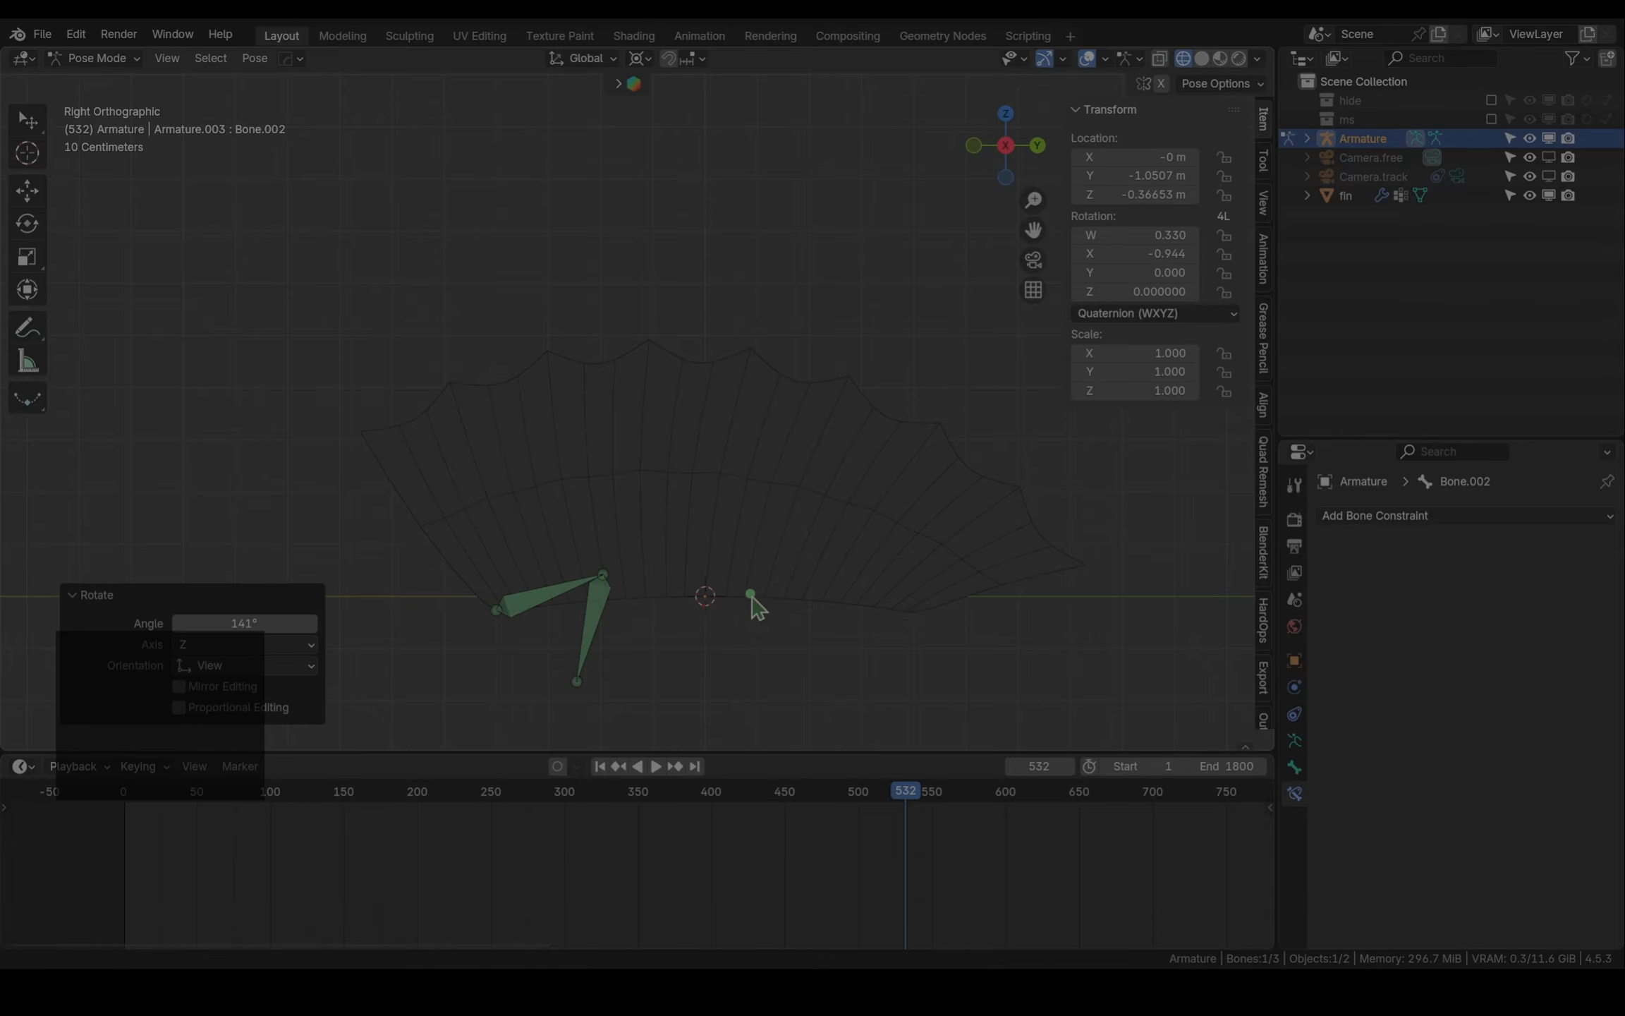
Lower the Copy Rotation influence of the upper fin bone to about 0.1
left_click(598, 613)
left_click_drag(1494, 782, 1432, 782)
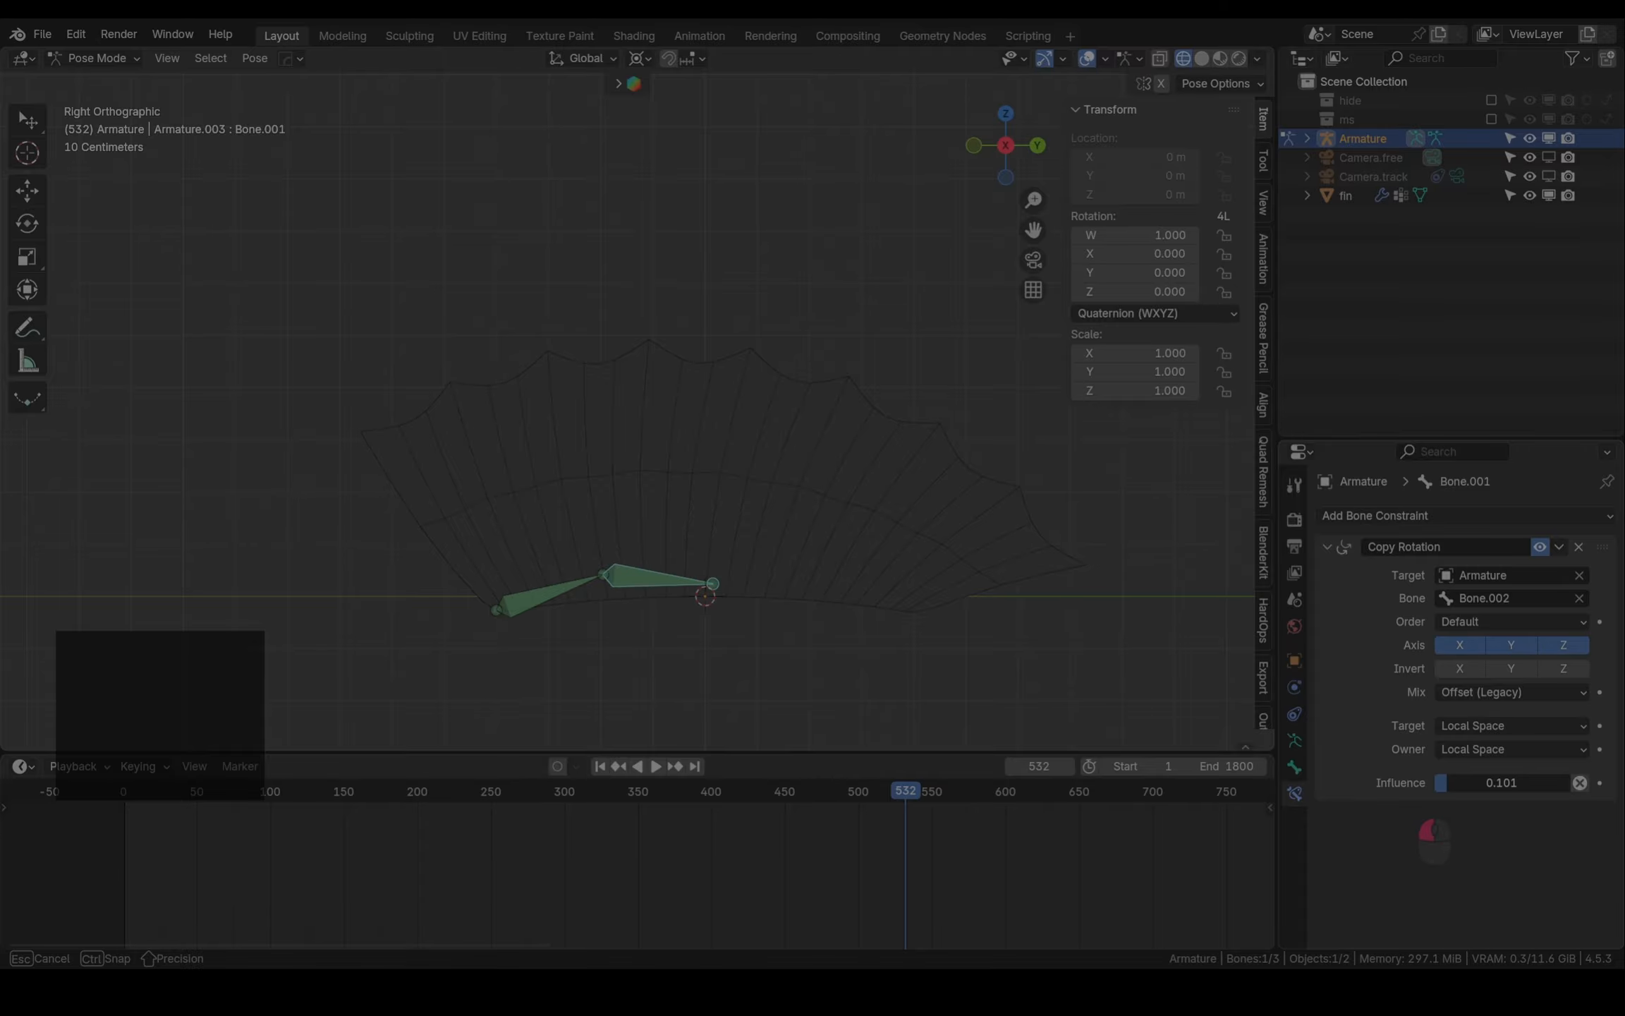
left_click_drag(1439, 782, 1449, 786)
Return the armature to Edit Mode and set the bendy bone segments to 3 on both fin bones
key("Tab")
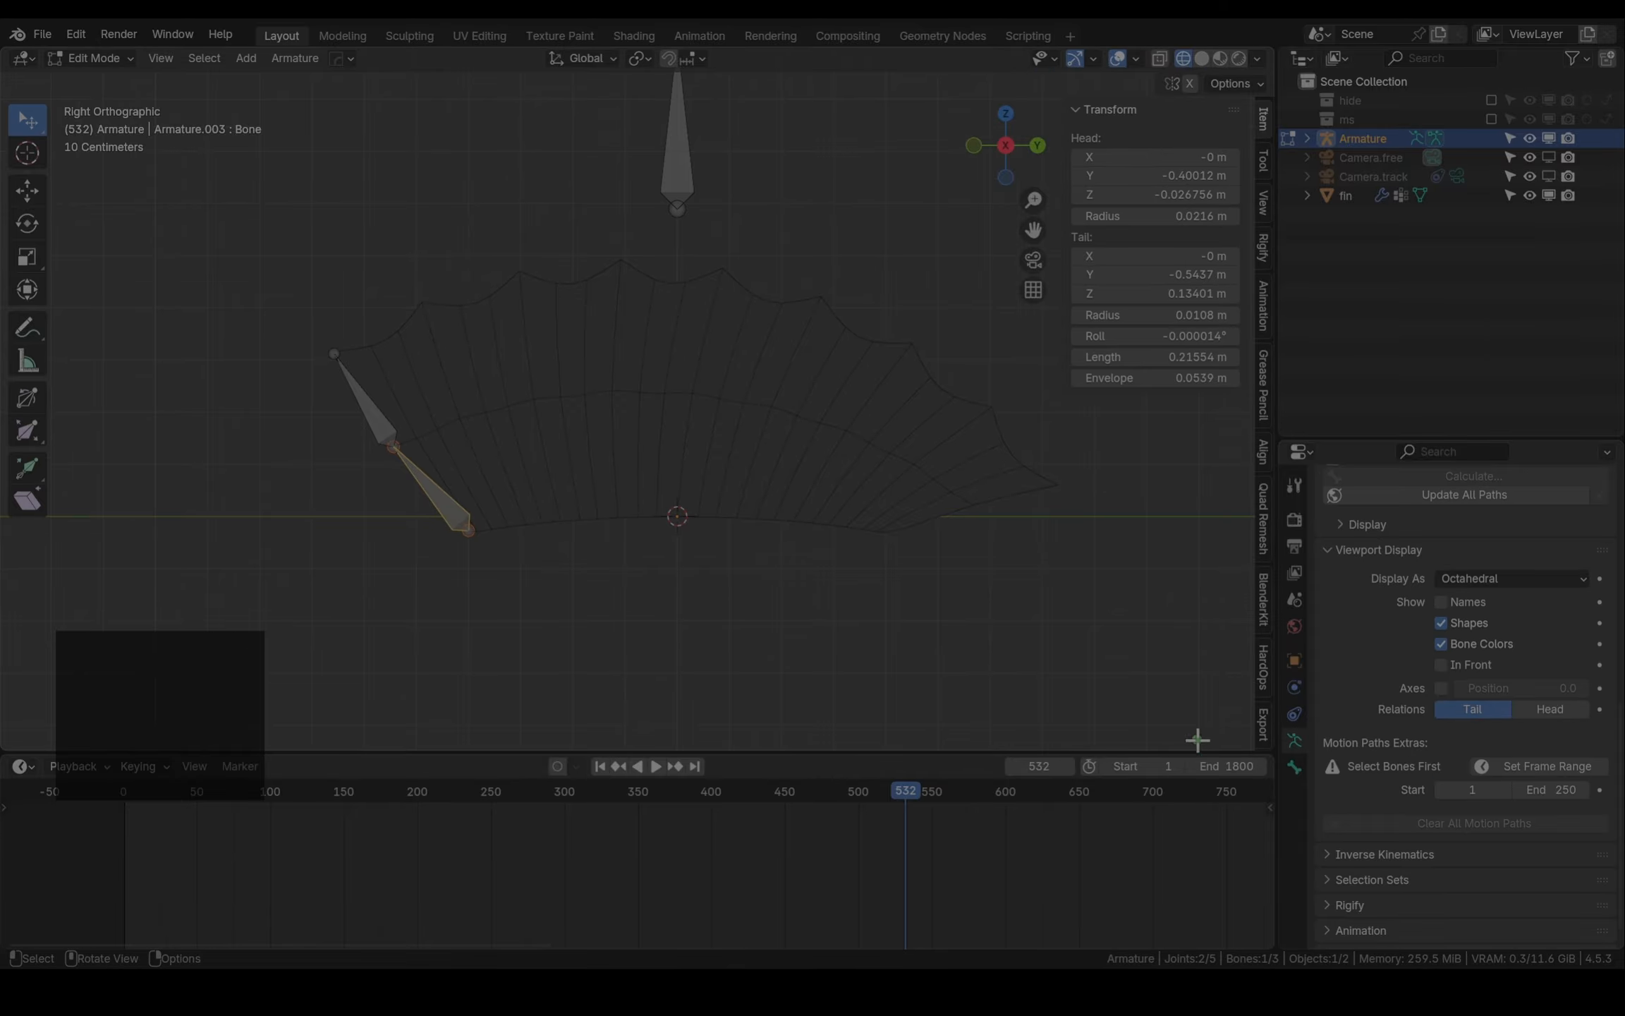
left_click(1294, 769)
scroll(1349, 744, "up", 1)
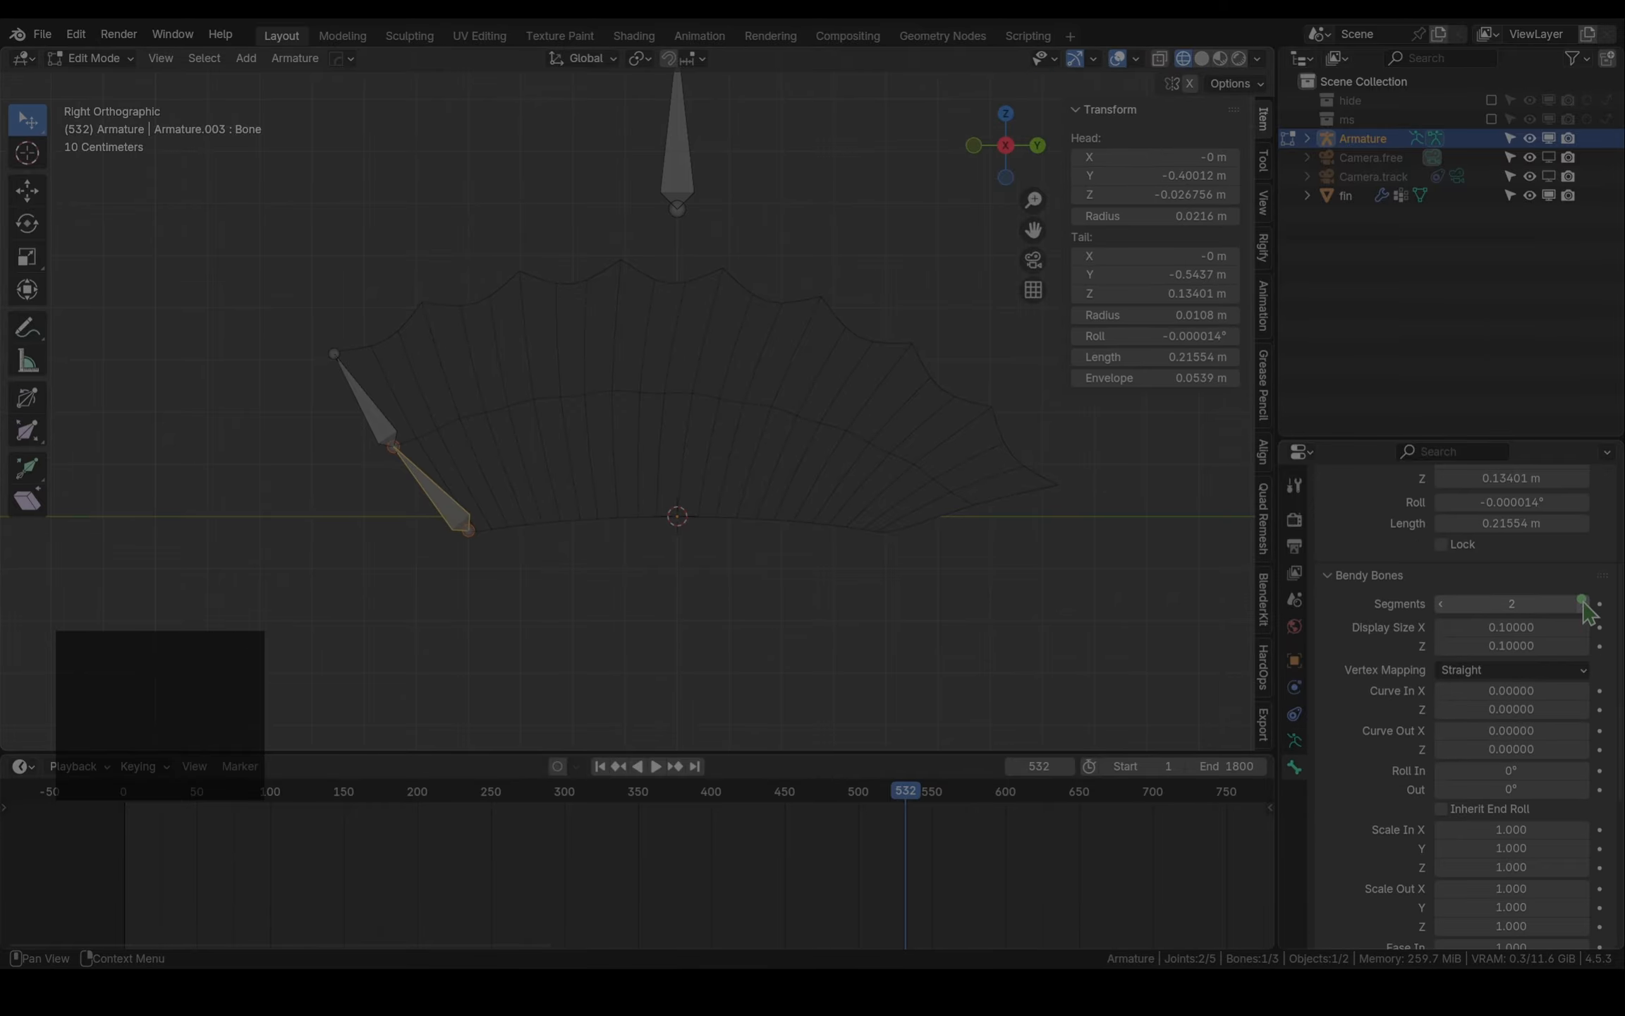
left_click(383, 425)
left_click(1584, 604)
left_click(1584, 605)
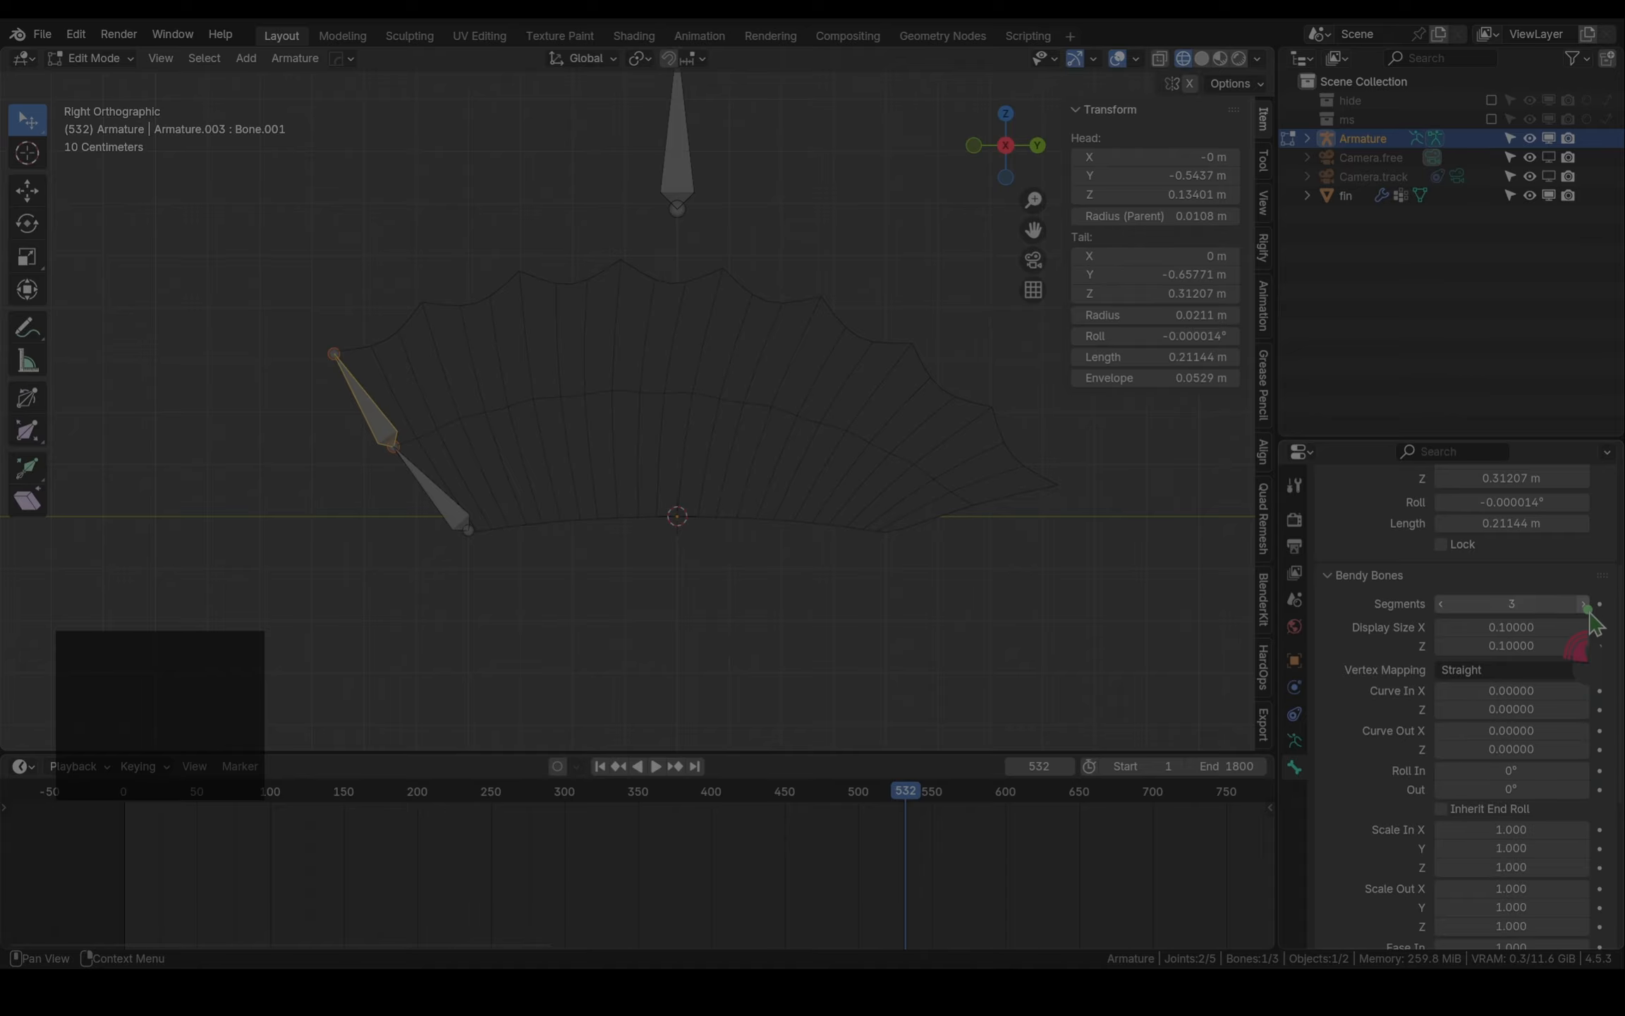
Duplicate the two-bone chain eight times, spacing the copies at the rib roots along the fin's base
scroll(474, 506, "up", 1)
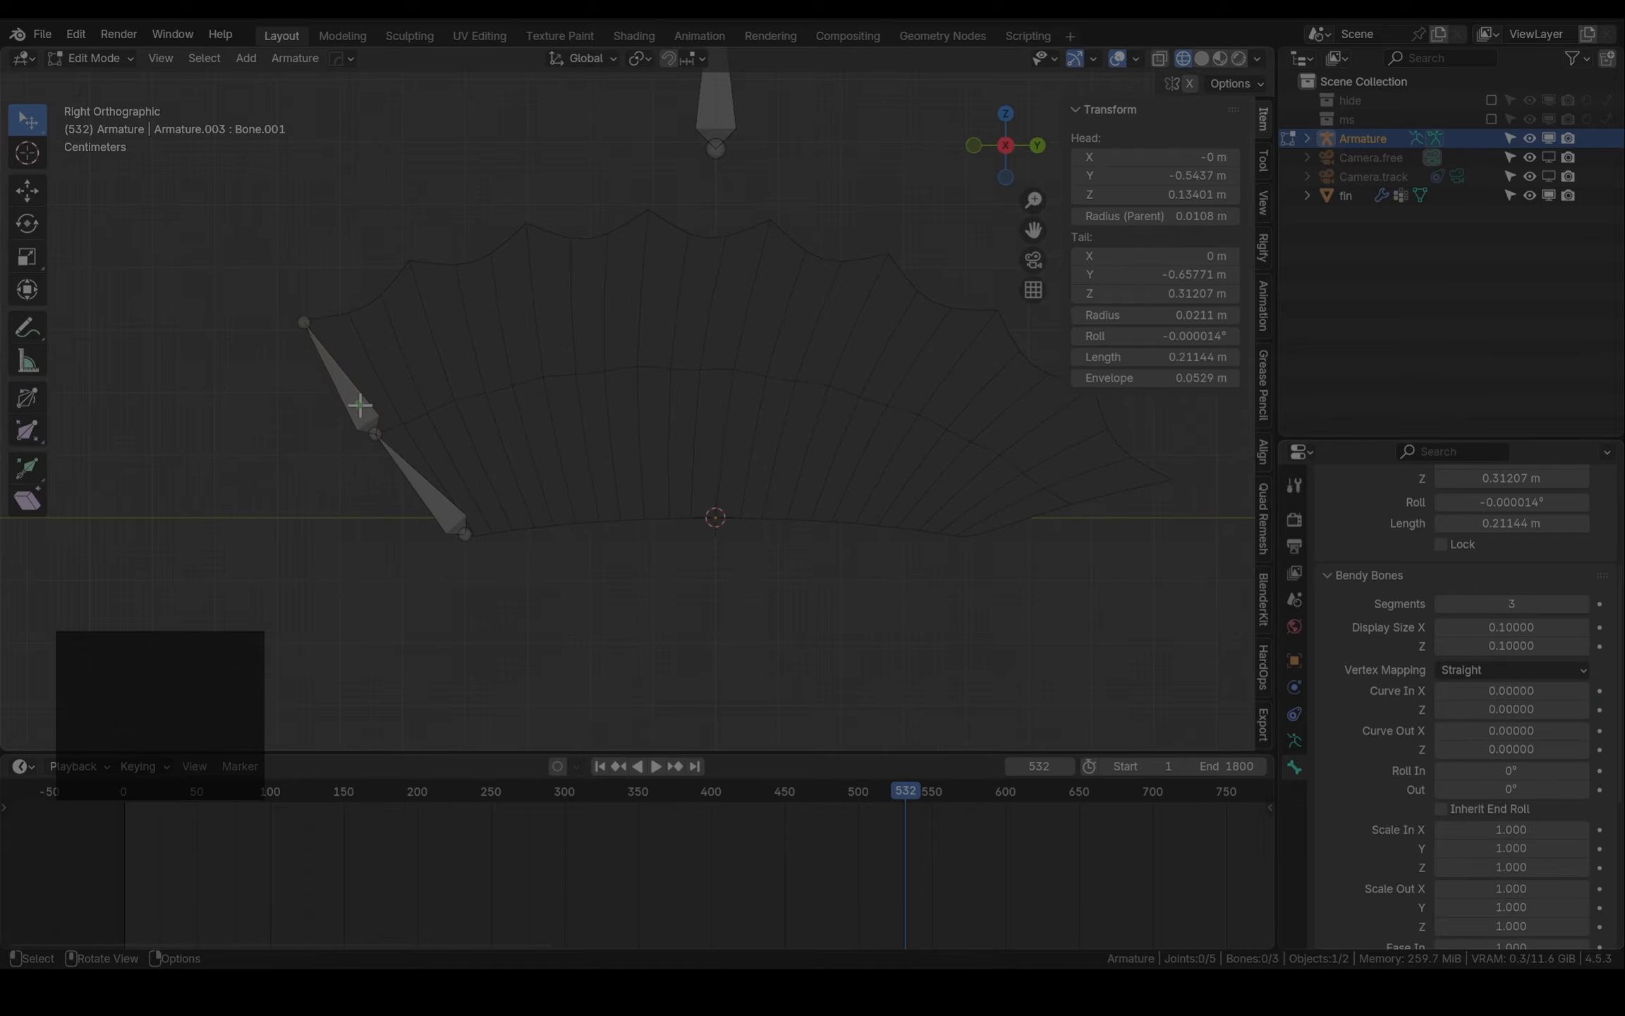
key("ctrl+z")
key("shift+d")
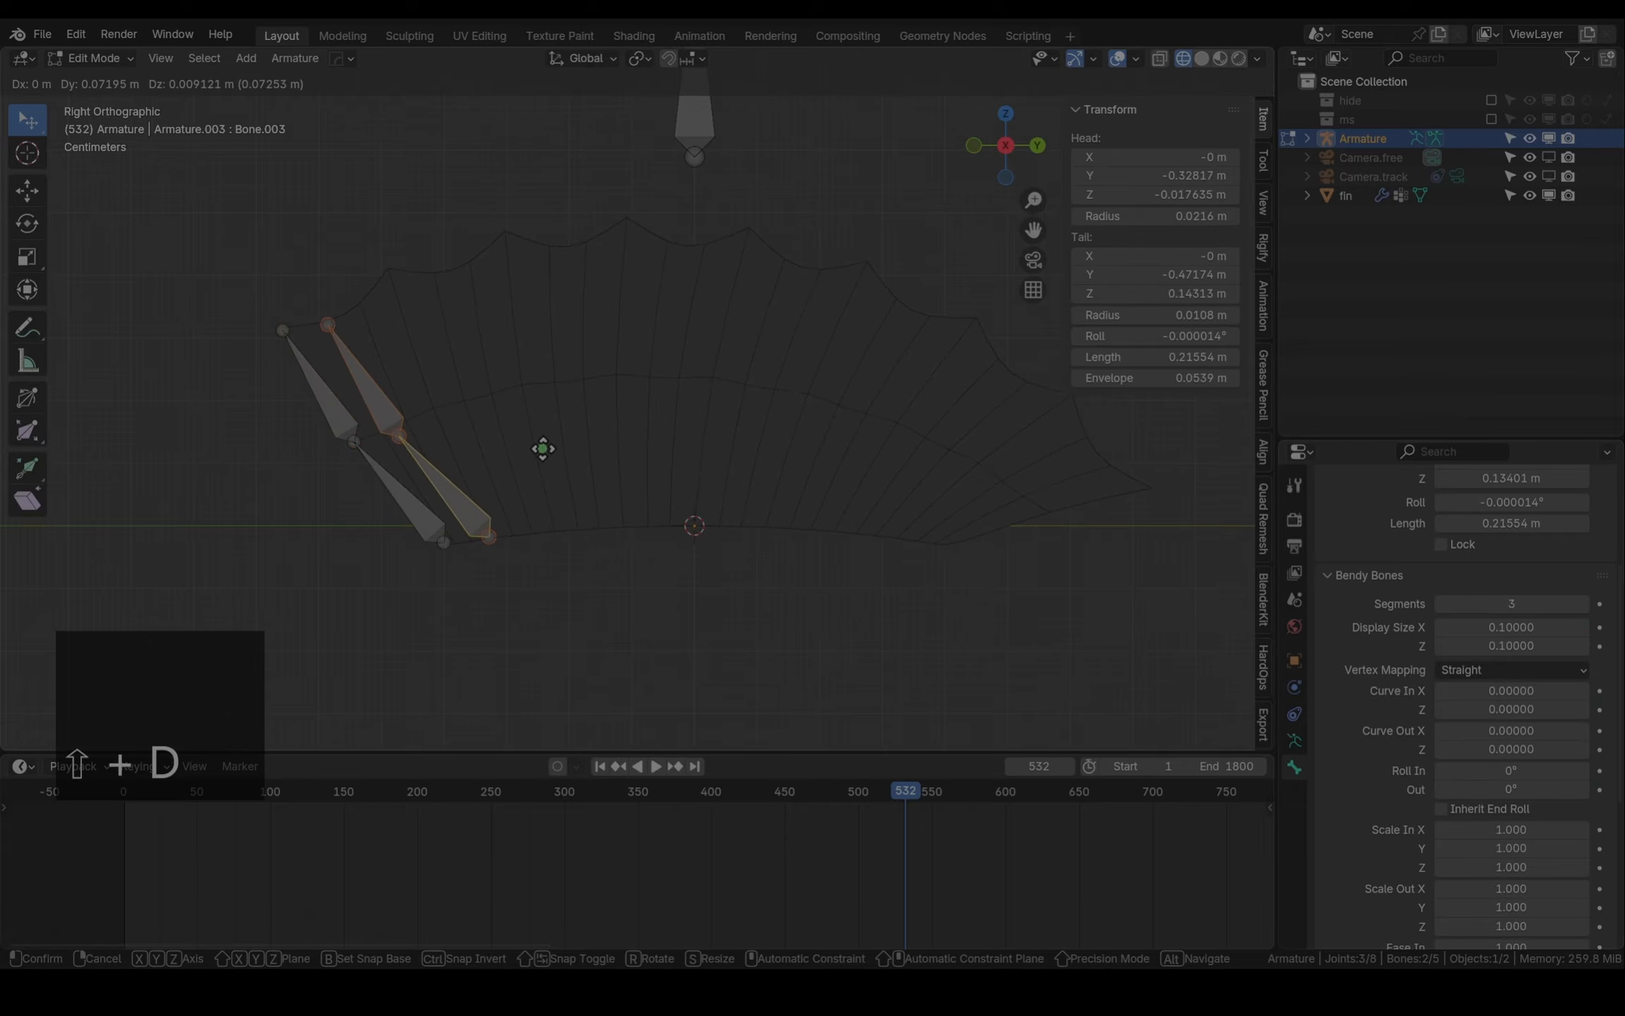
left_click(543, 449)
scroll(494, 405, "down", 2)
key("shift+d")
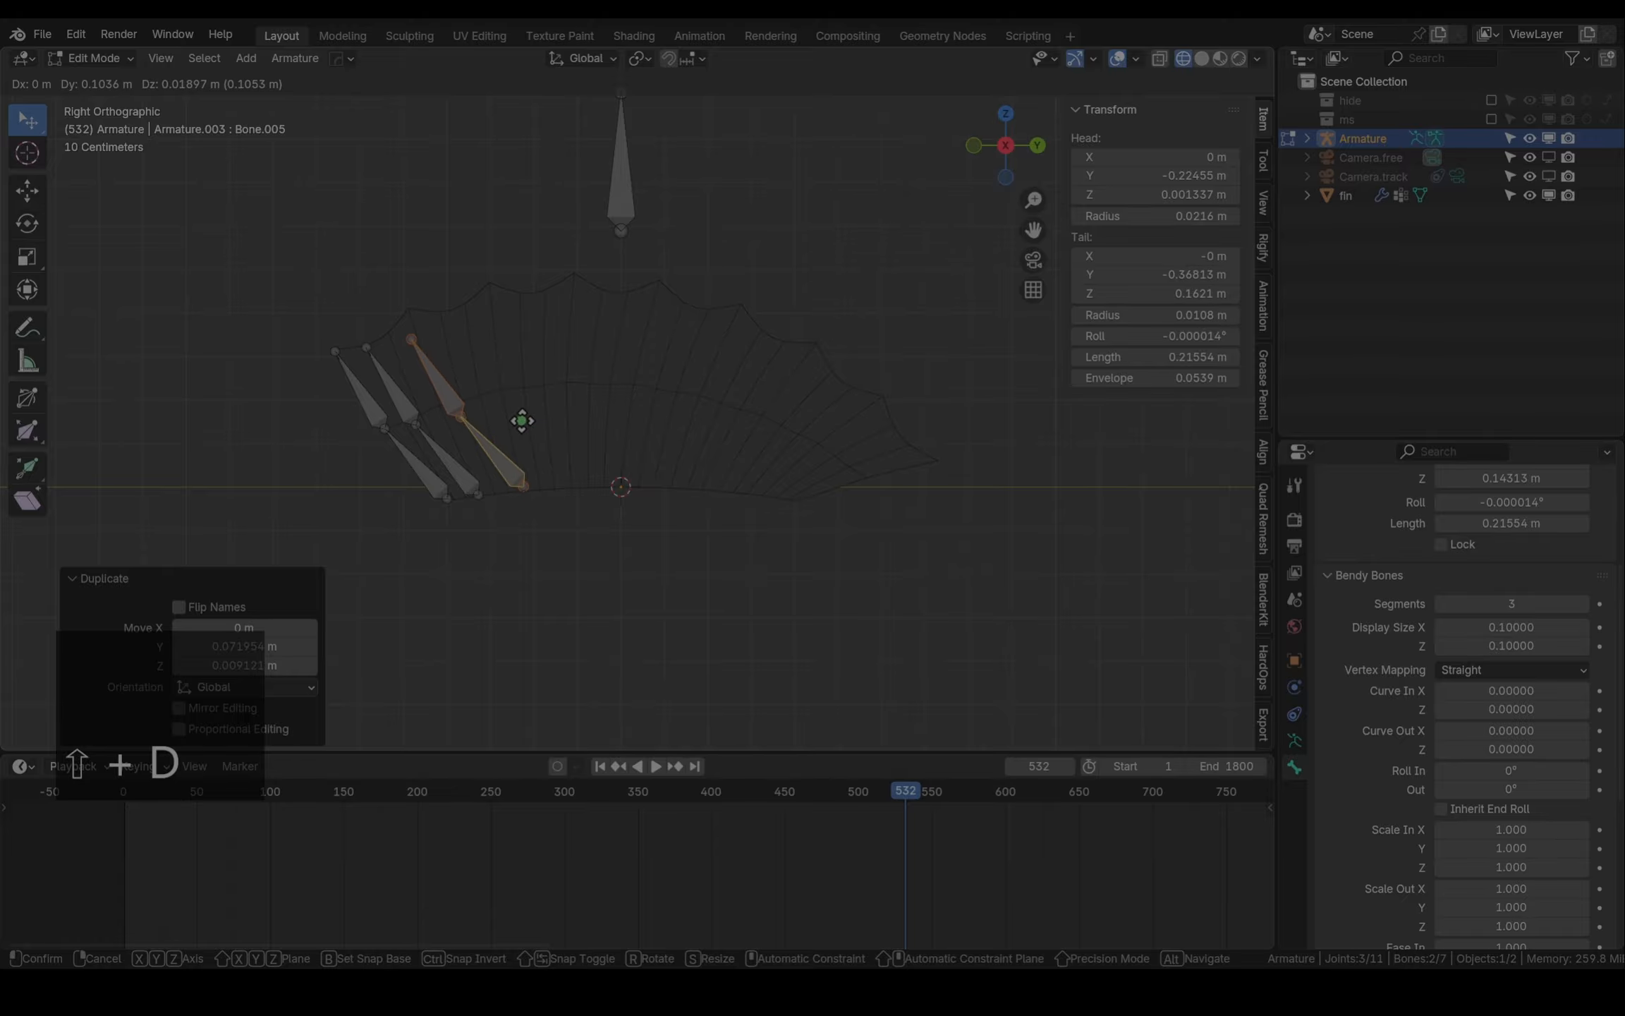
left_click(524, 424)
key("shift+d")
left_click(570, 421)
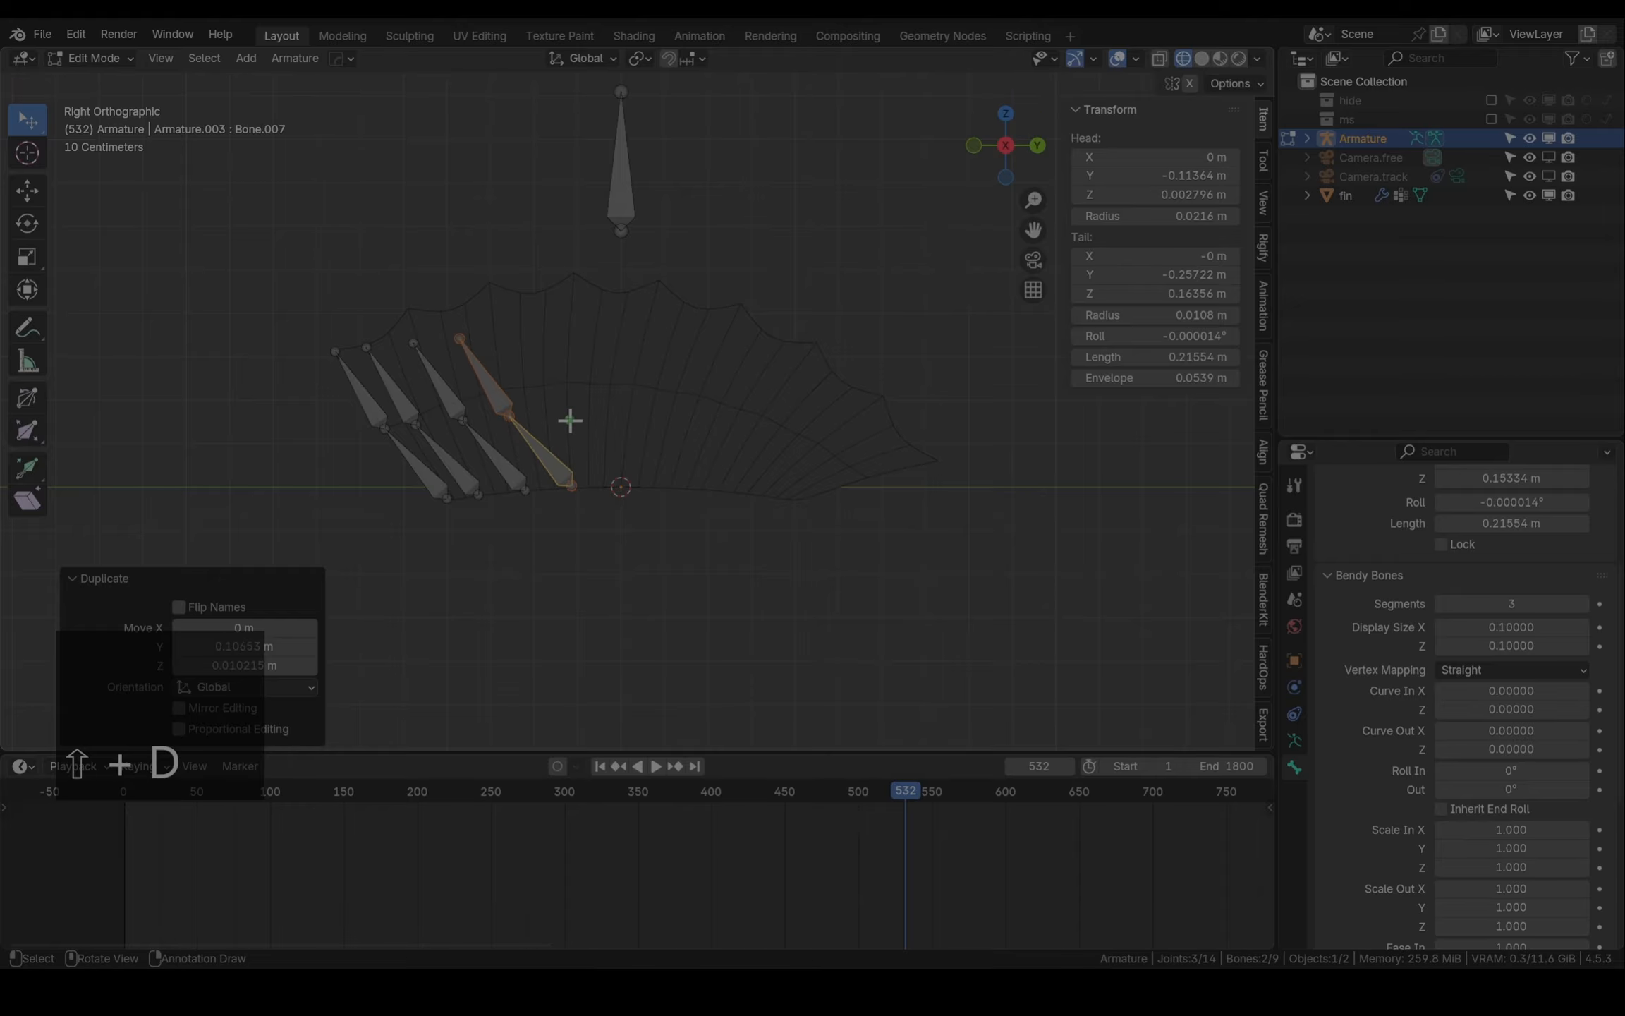
key("shift+d")
left_click(621, 420)
key("shift+d")
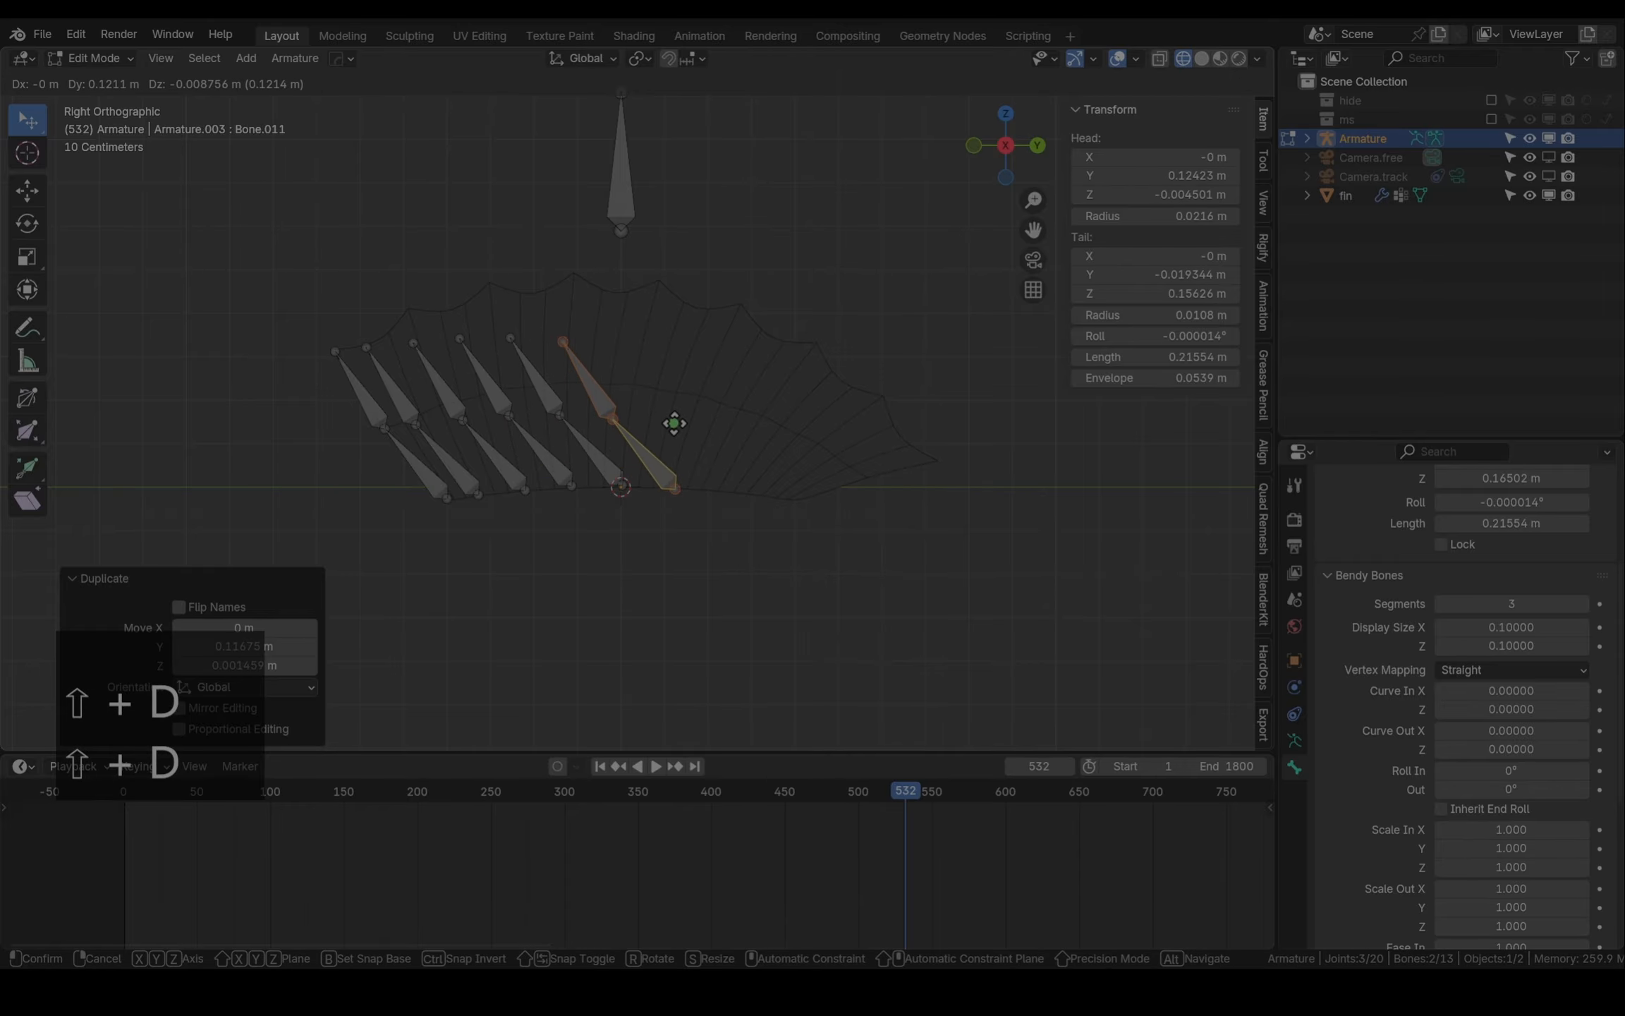
left_click(672, 423)
key("shift+d")
left_click(715, 425)
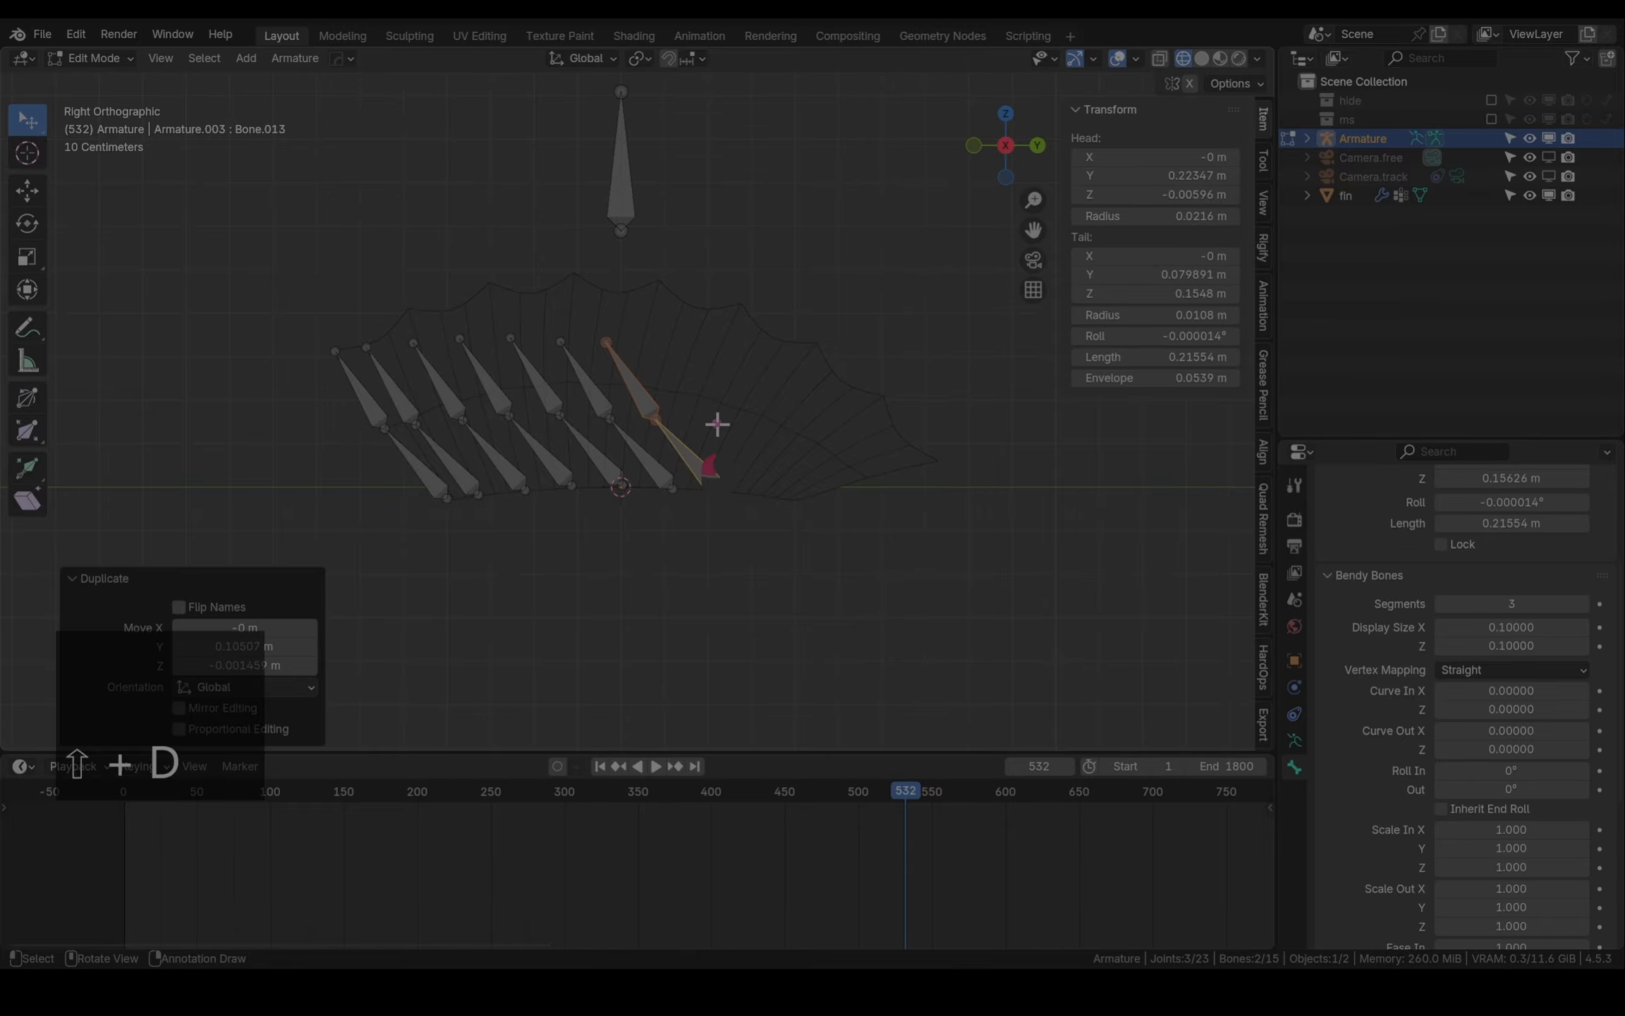
key("shift+d")
left_click(764, 430)
key("shift+d")
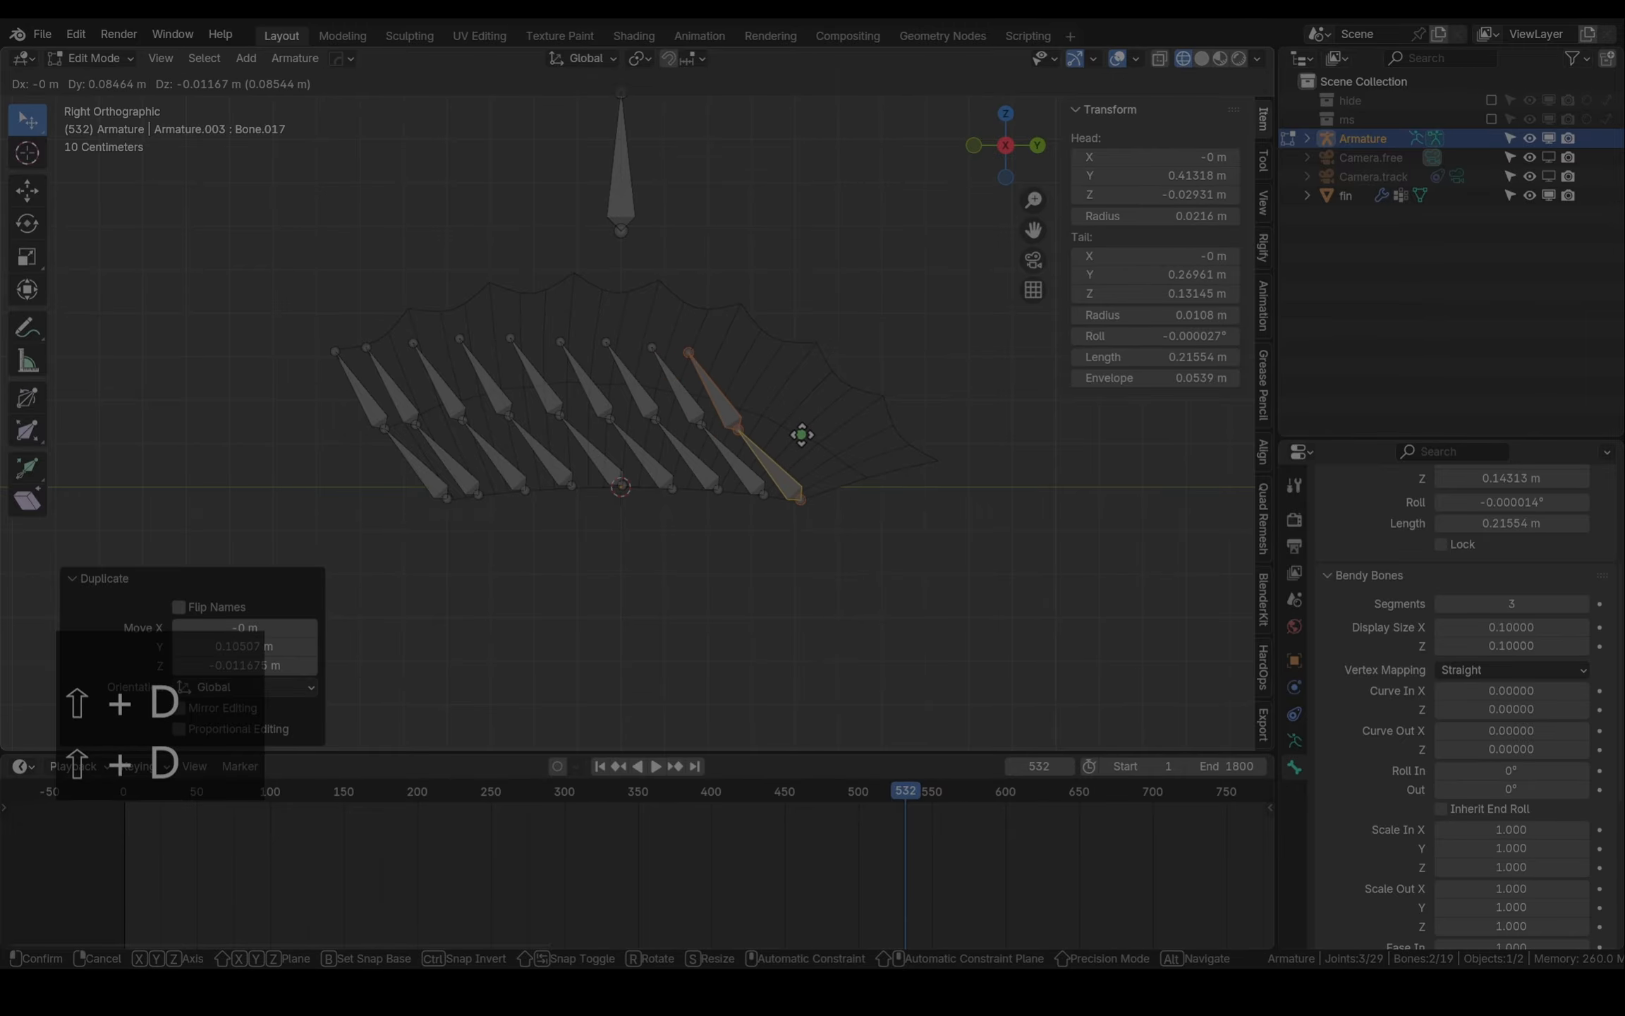
left_click(802, 434)
Move the second chain's tip onto its rib and align the rearmost chain's middle joint and tip with the last rib
scroll(417, 326, "up", 4)
left_click_drag(349, 379, 435, 304)
middle_click_drag(1019, 401, 543, 337, "shift")
left_click_drag(544, 338, 1052, 559)
left_click_drag(645, 498, 913, 593)
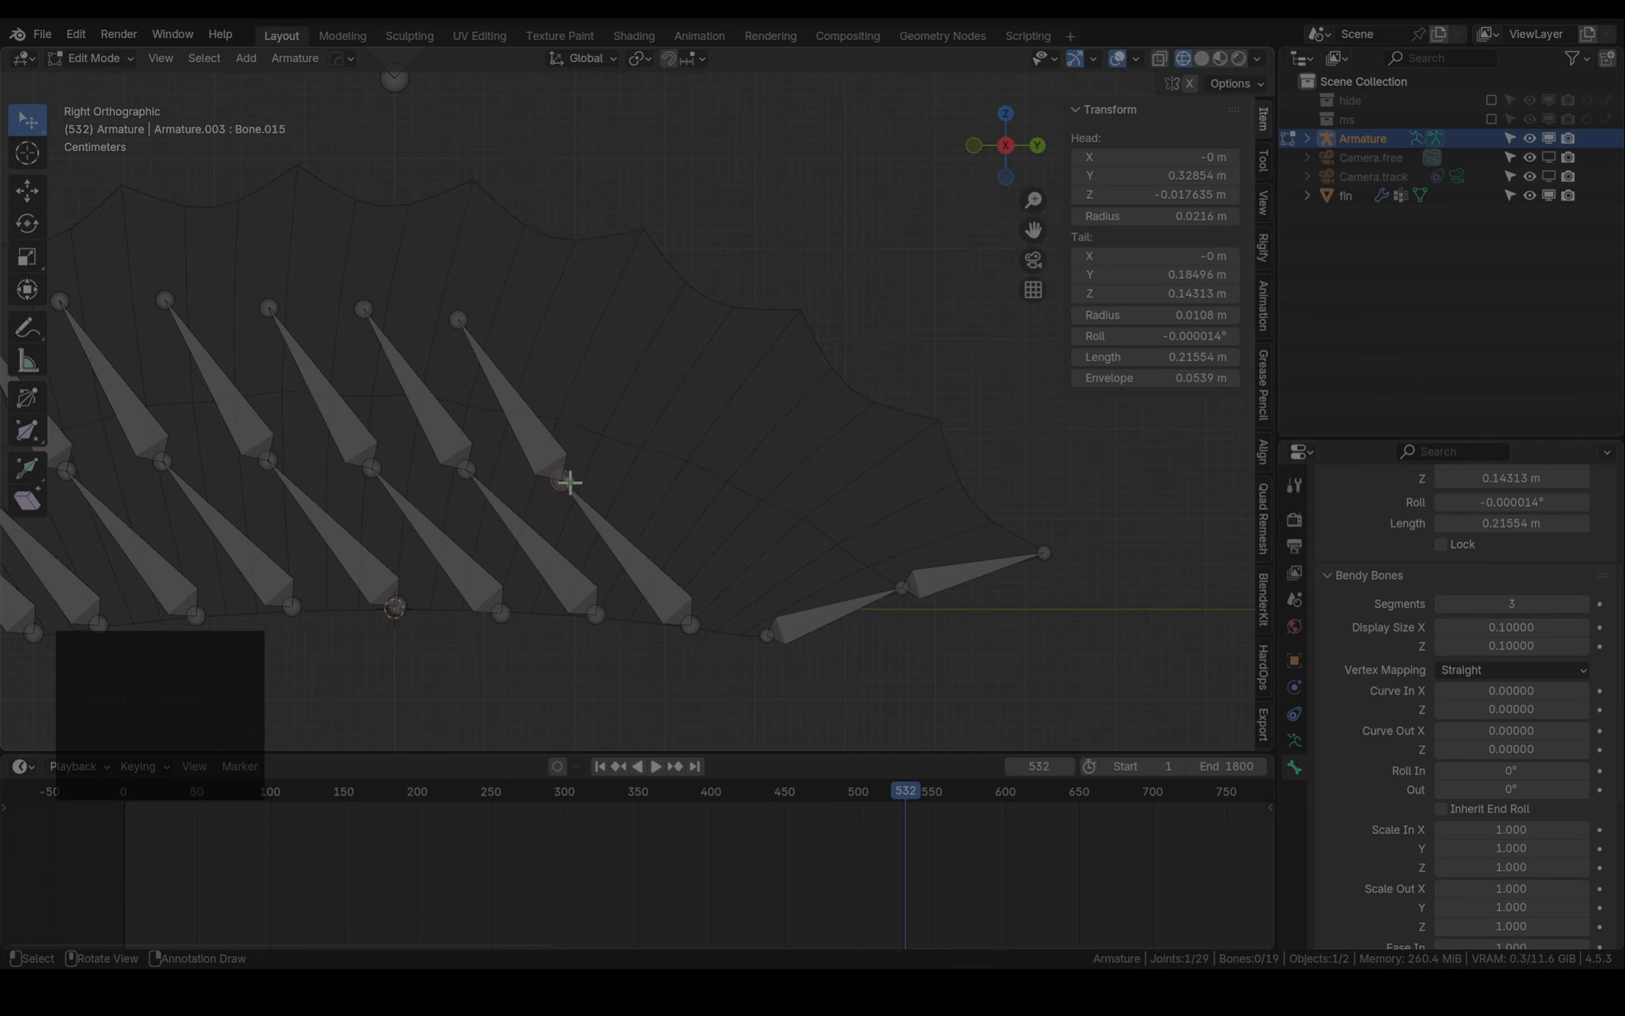
Align the middle joints and tips of the next three chains toward the fin's center with their ribs
left_click_drag(569, 479, 810, 519)
left_click_drag(471, 326, 945, 428)
left_click_drag(476, 467, 695, 462)
left_click_drag(367, 312, 801, 314)
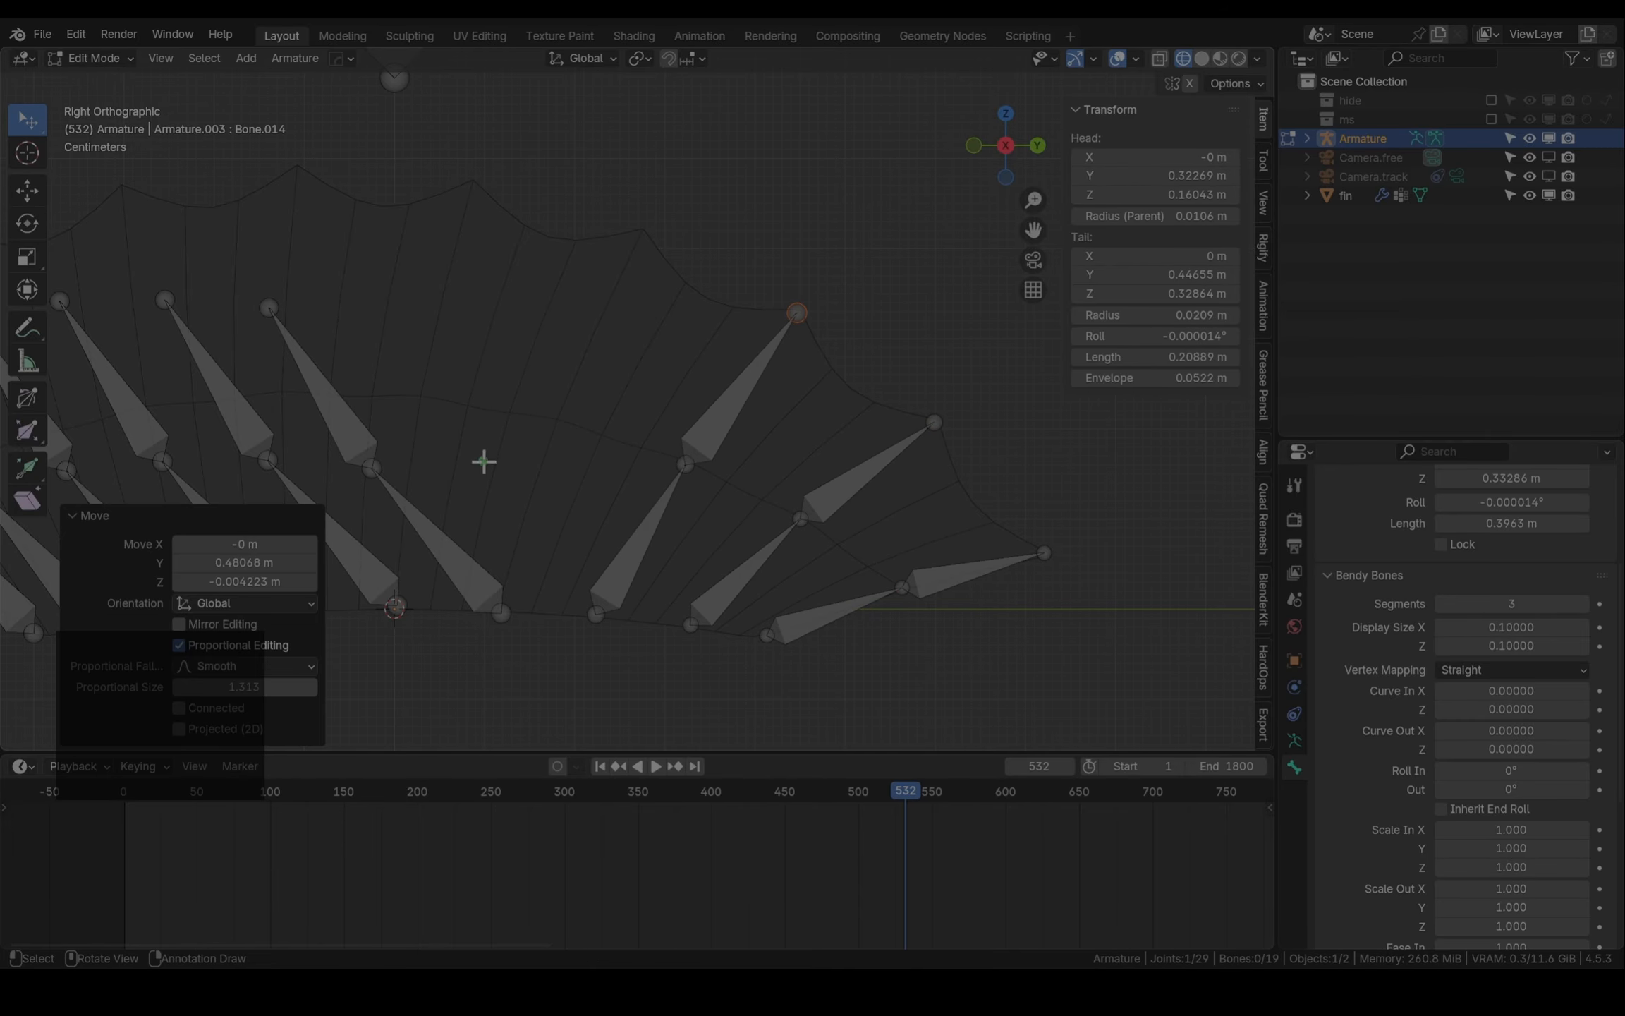
left_click_drag(374, 467, 562, 417)
left_click_drag(287, 305, 660, 228)
Fit the remaining joints and tips of the central and front bone chains onto their ribs
middle_click_drag(336, 464, 704, 521, "shift")
left_click_drag(635, 516, 788, 449)
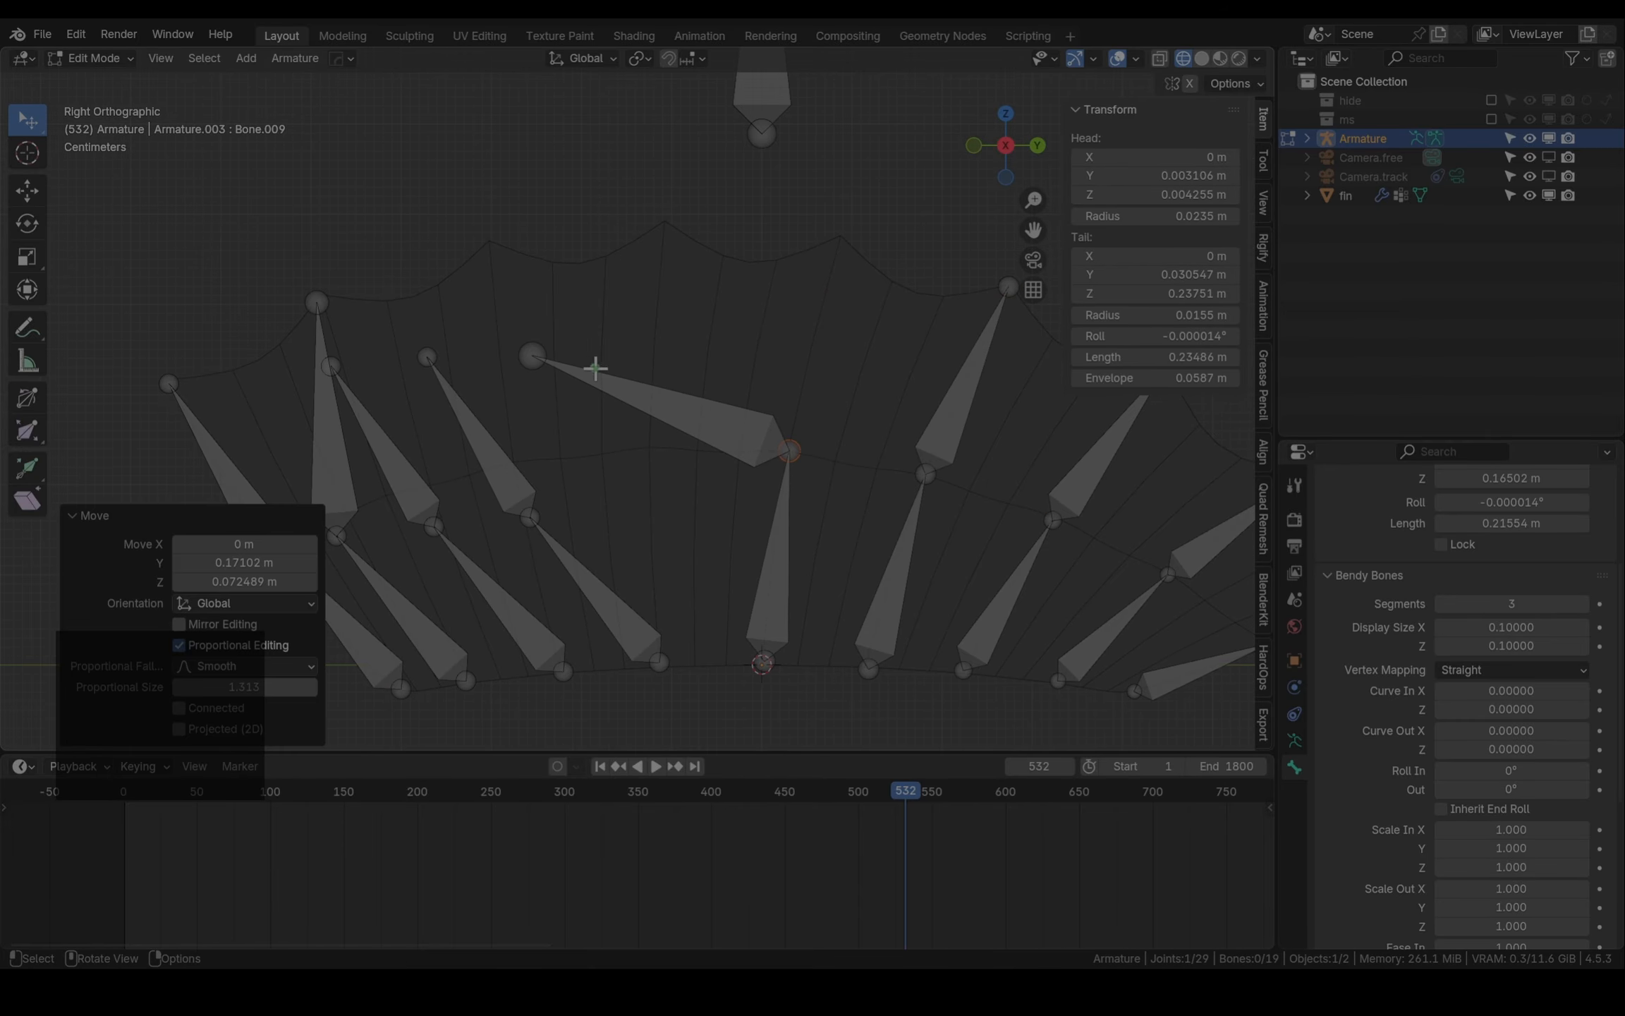
left_click_drag(533, 357, 839, 239)
left_click_drag(529, 517, 649, 448)
left_click_drag(427, 356, 668, 226)
left_click_drag(433, 526, 512, 462)
left_click_drag(331, 366, 490, 244)
left_click_drag(337, 536, 384, 499)
scroll(323, 303, "down", 3)
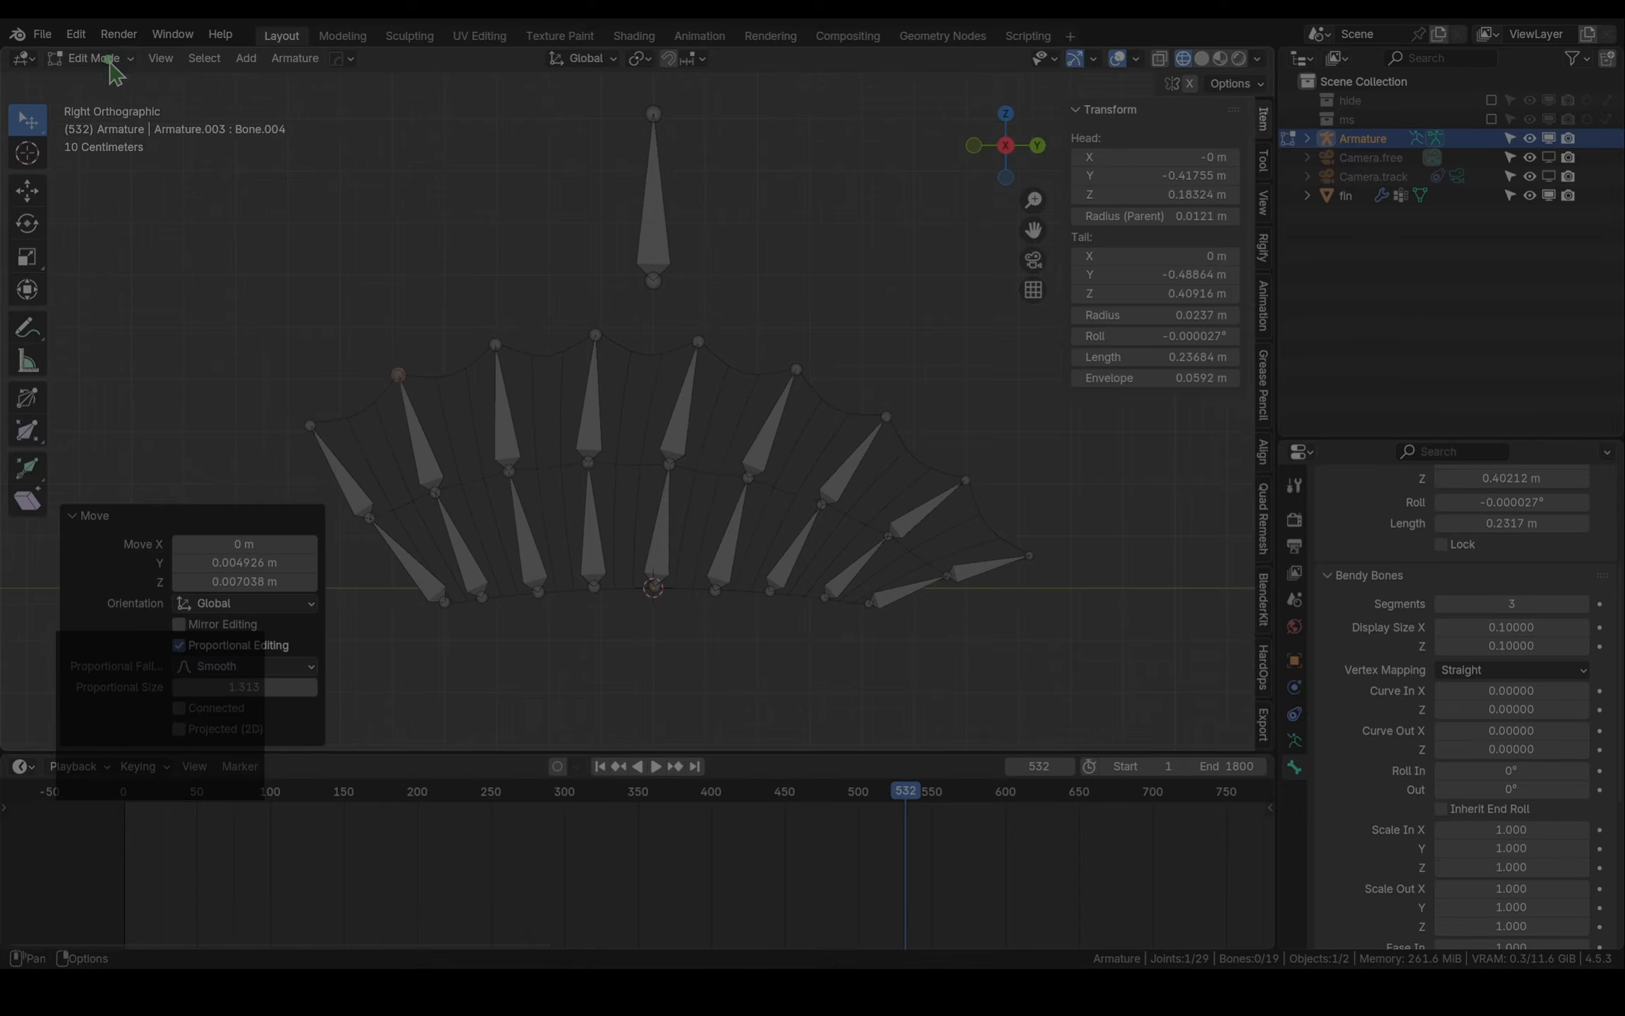
Switch the armature to Pose Mode and try rotating the control bone to test how all chains fold
left_click(94, 58)
left_click(113, 119)
left_click(653, 254)
scroll(603, 423, "down", 2)
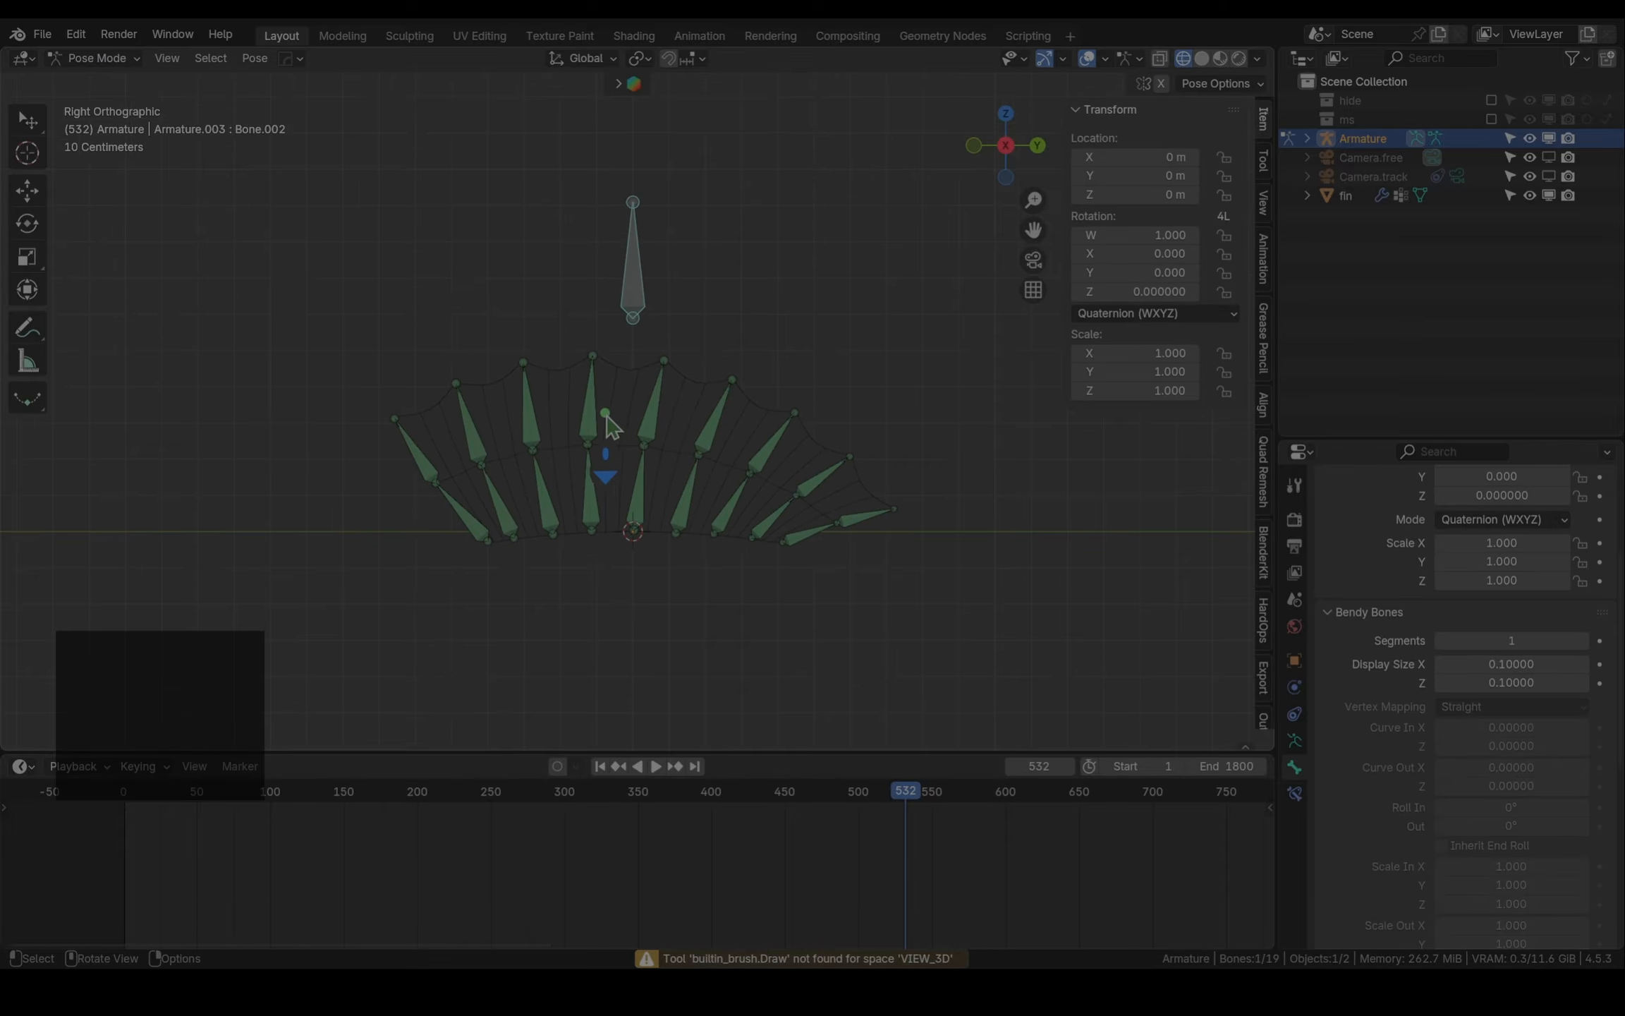
scroll(758, 413, "up", 2)
key("r")
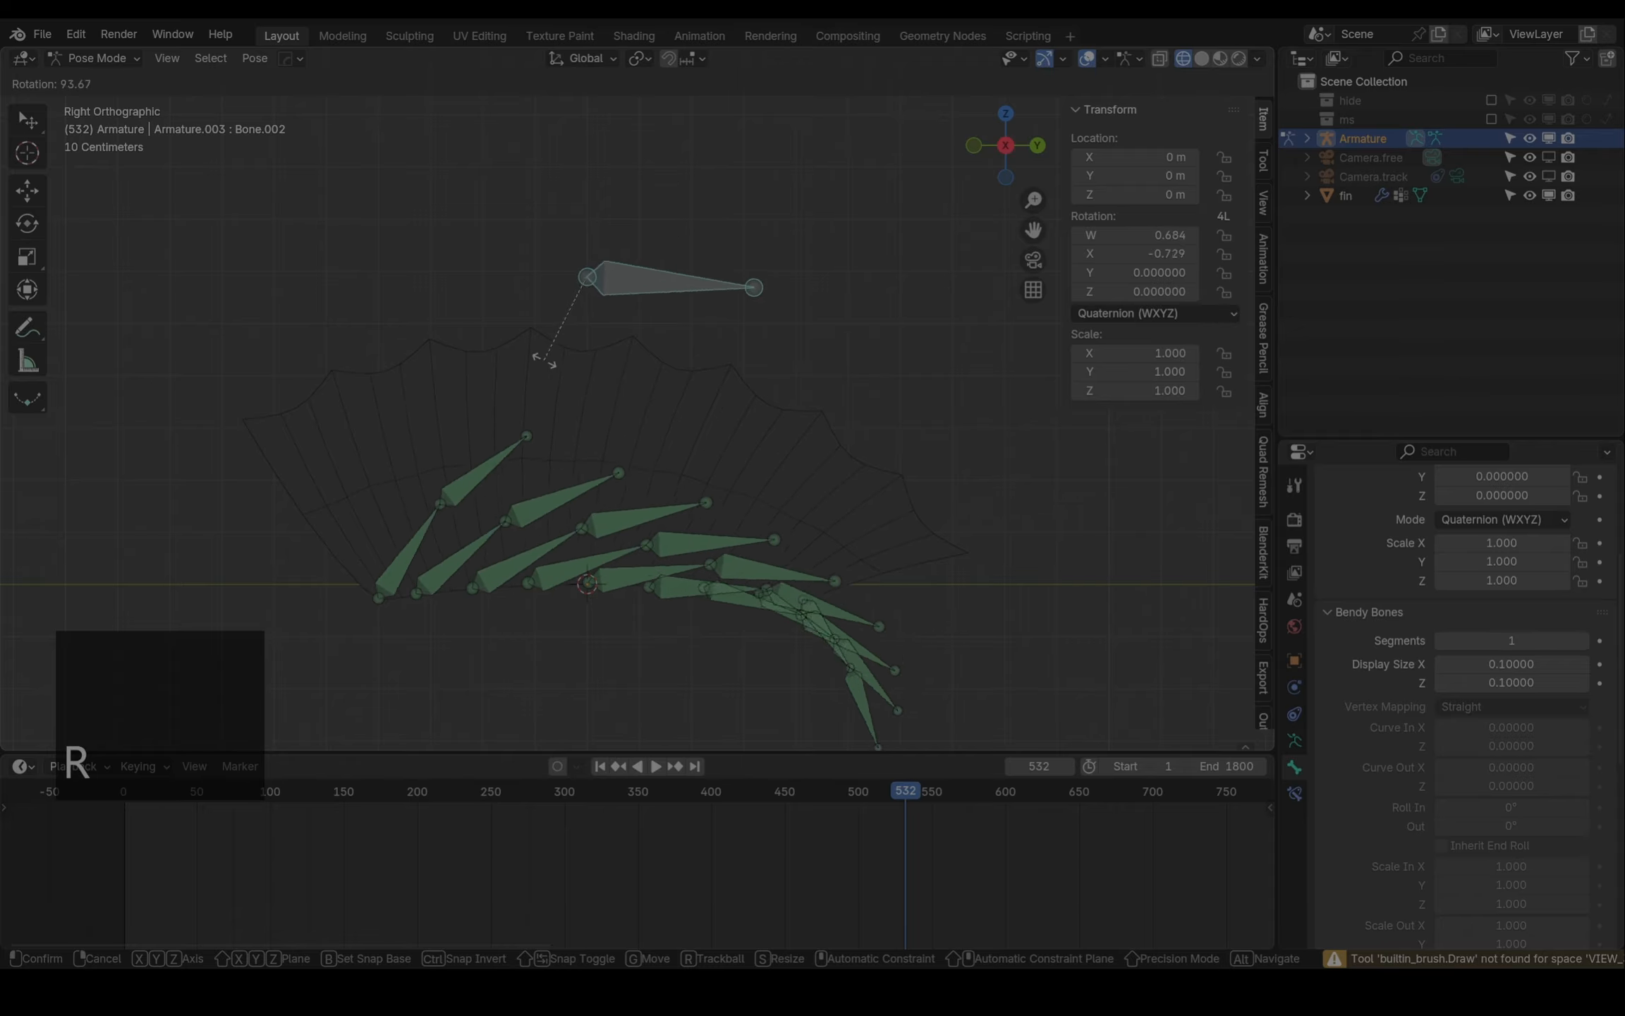
right_click(865, 551)
scroll(525, 464, "down", 3)
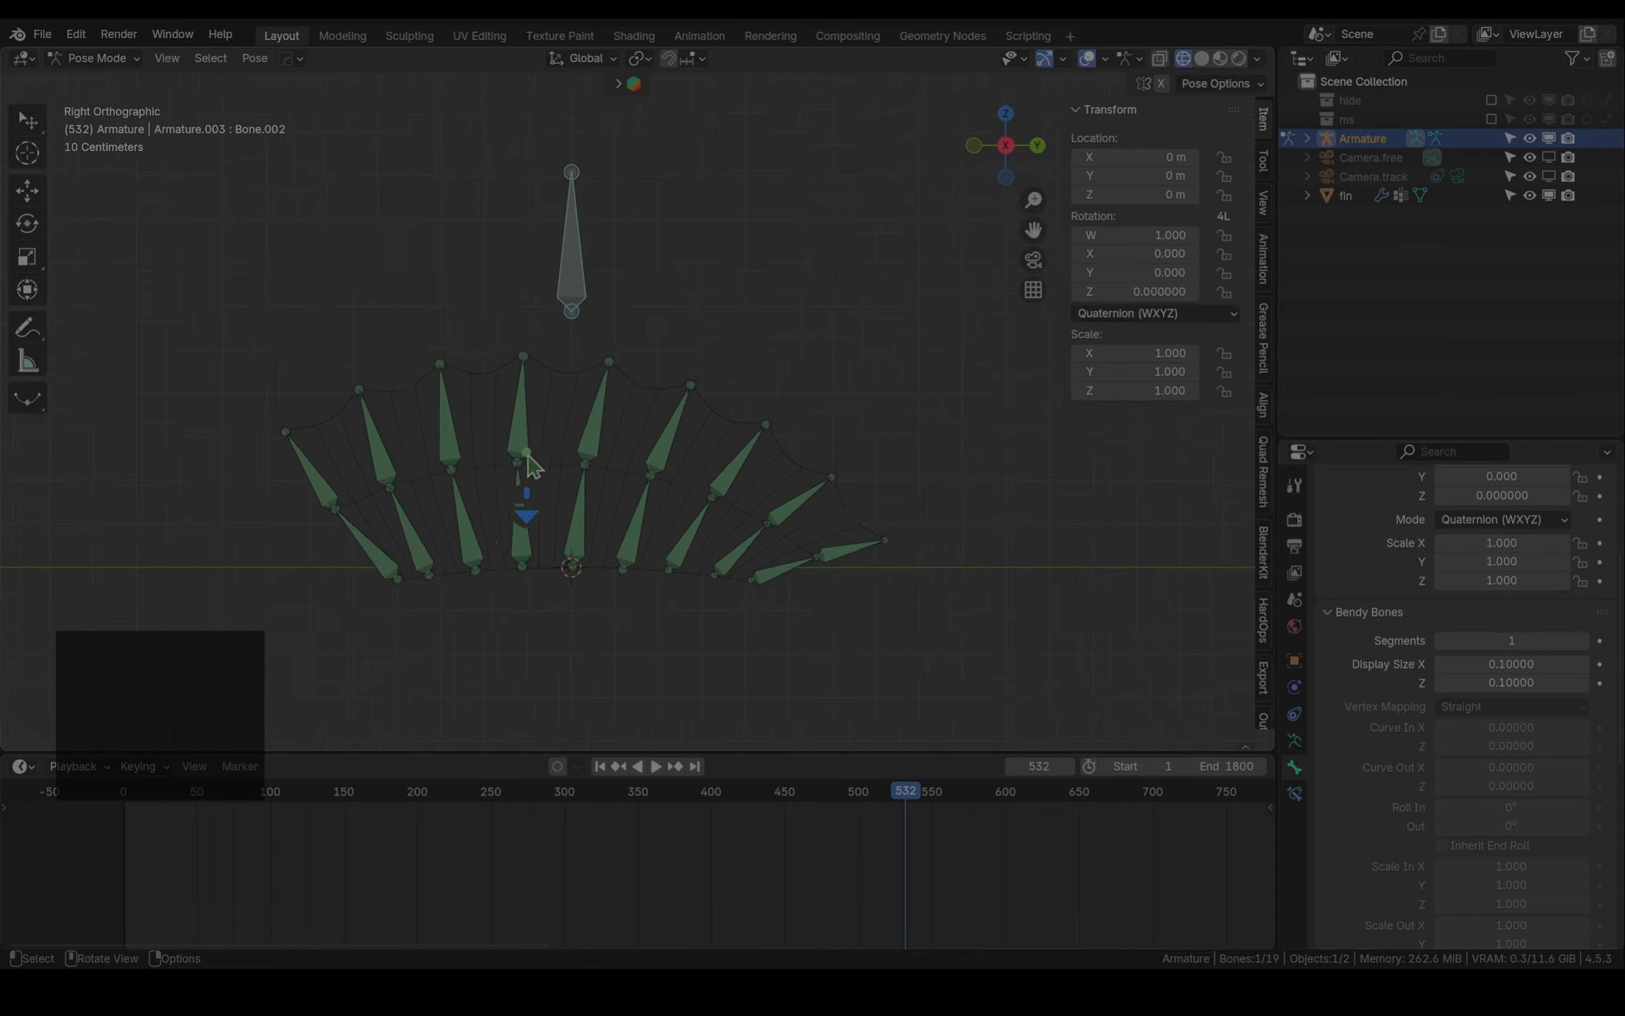
scroll(504, 557, "up", 2)
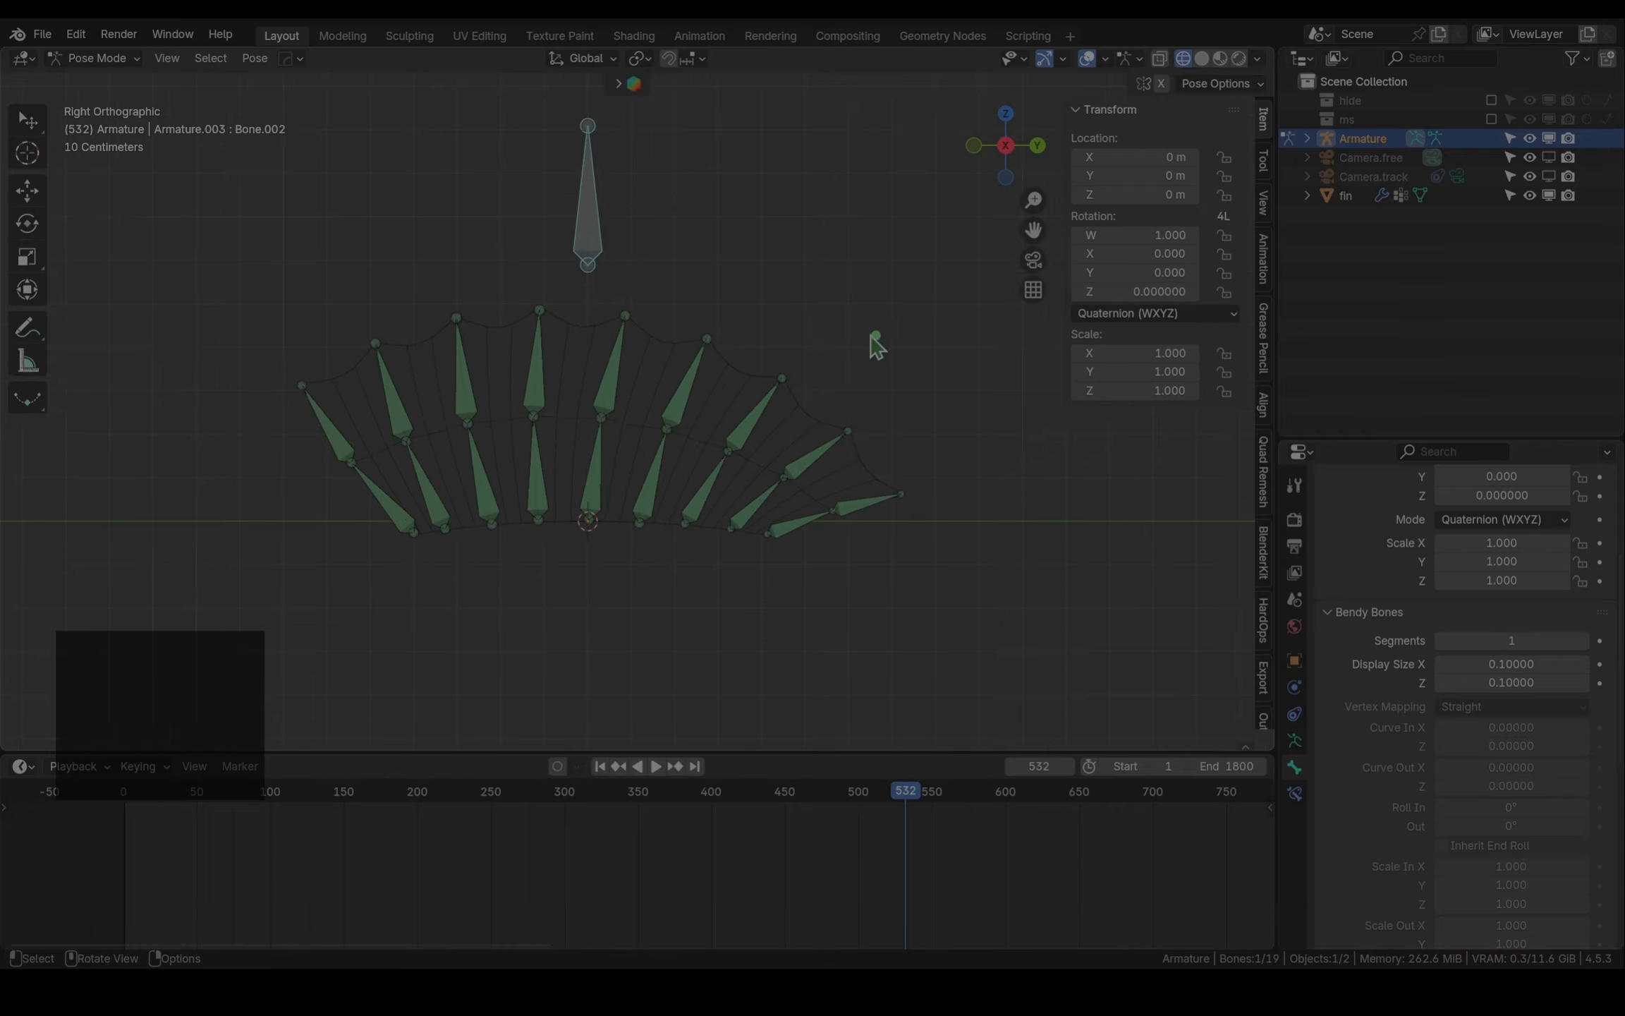
Fold the fin with the control bone, display the armature as B-Bones and scale down all bones' display thickness
key("r")
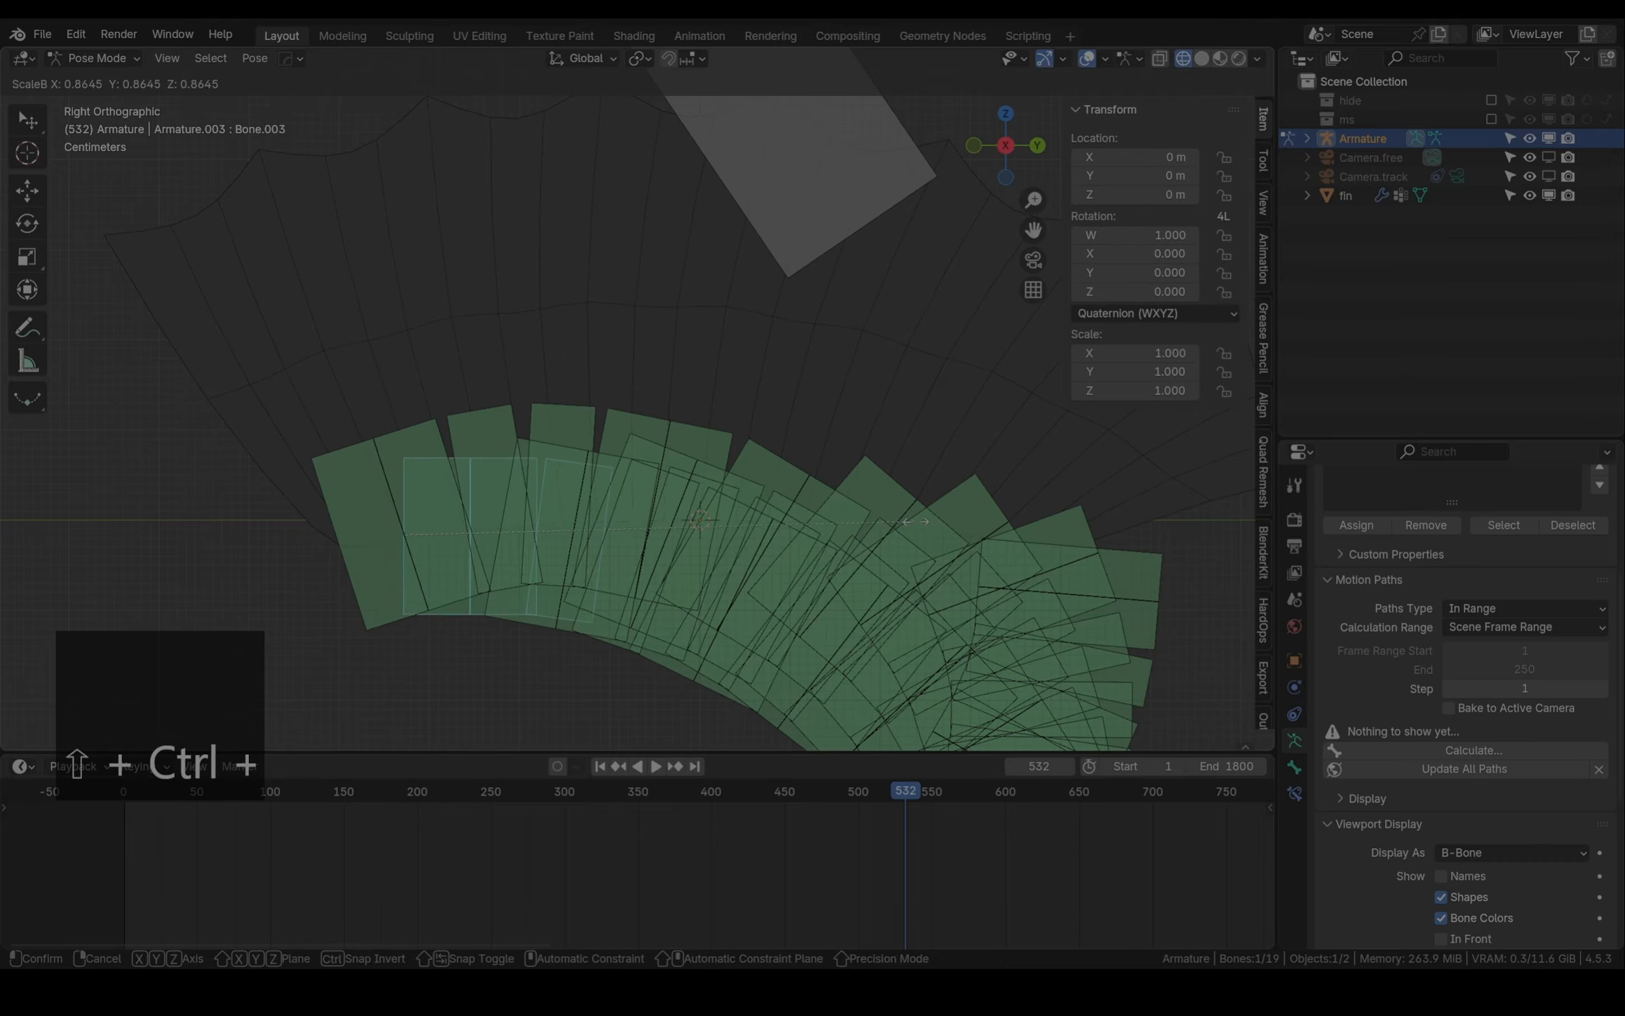
key("shift+ctrl+a")
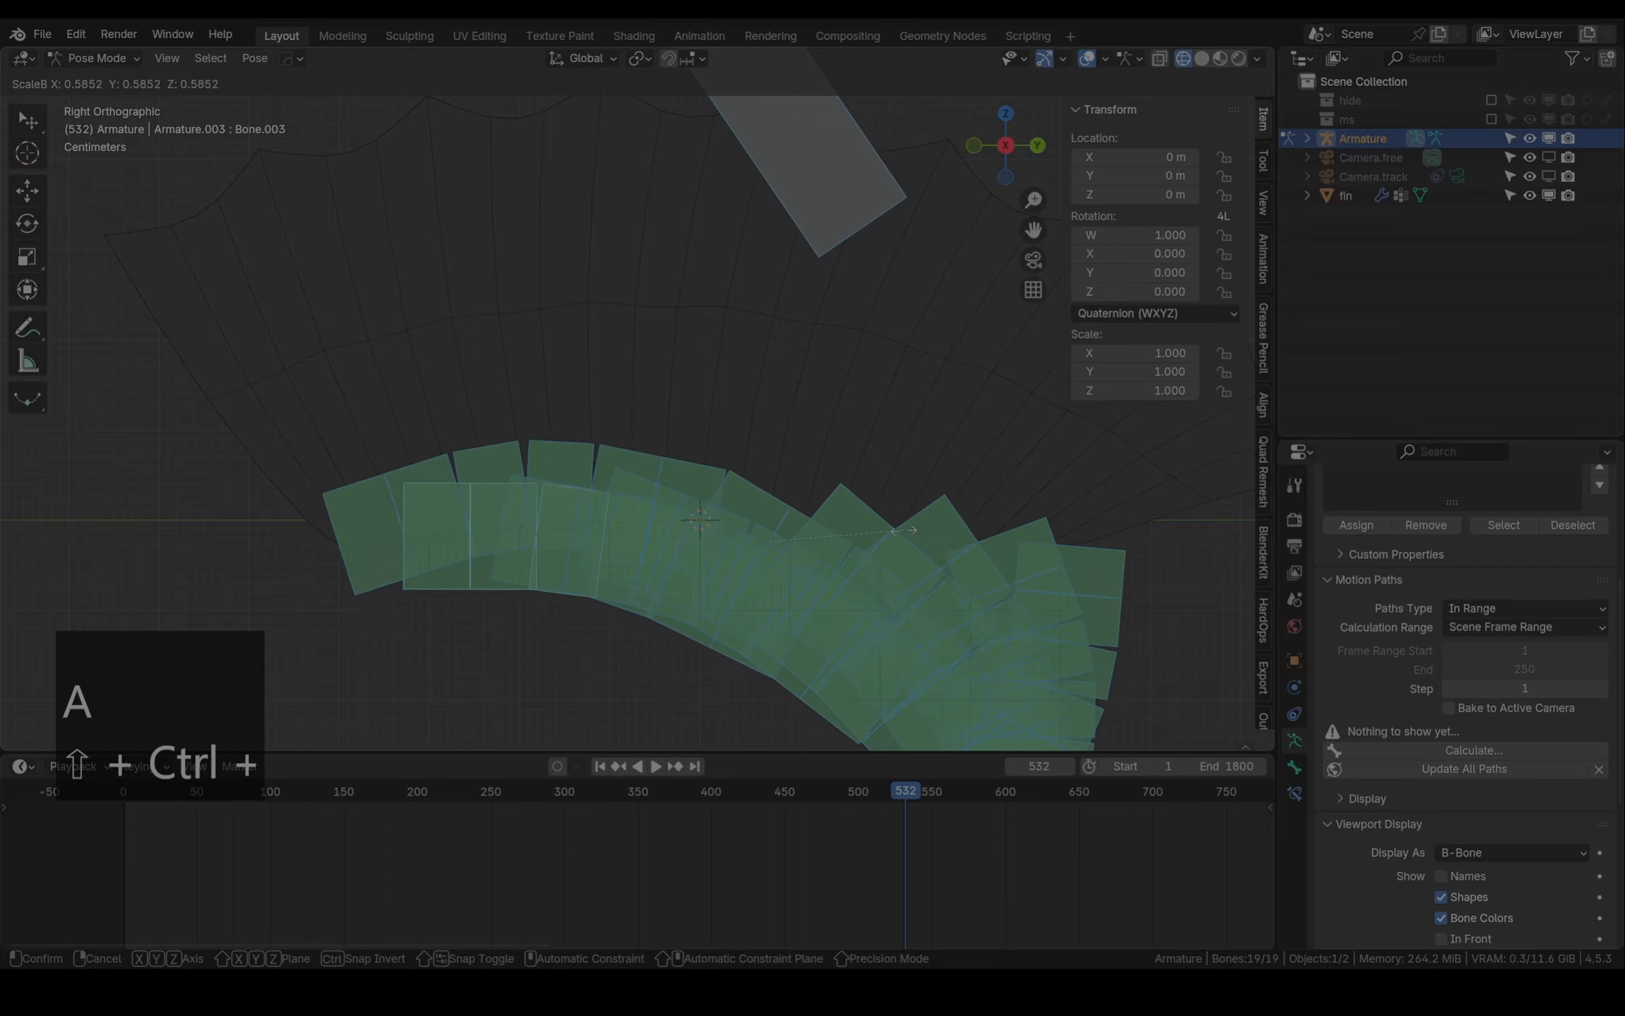
left_click(468, 490)
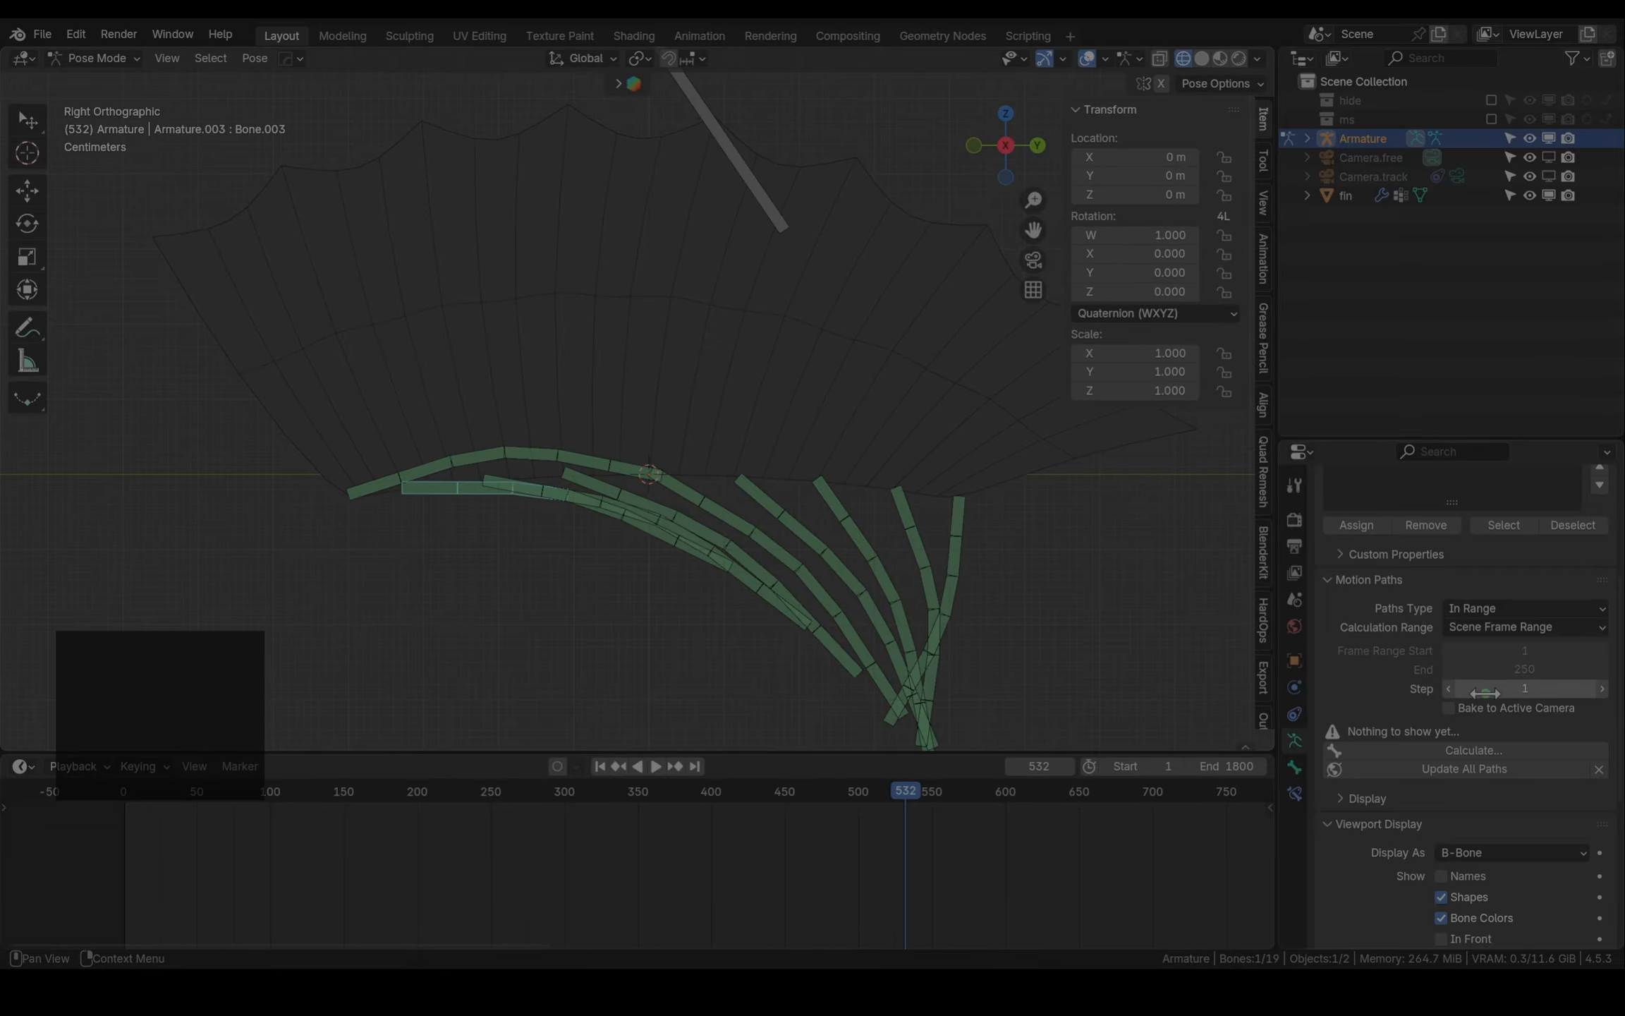
Adjust the Copy Rotation influence of the front and middle chains' lower bones so they fold flat along the base
left_click(1295, 793)
left_click_drag(1515, 792, 1455, 782)
left_click(557, 496)
left_click(643, 507)
left_click(733, 524)
scroll(628, 490, "down", 2)
scroll(696, 503, "up", 3)
left_click(707, 509)
left_click(857, 556)
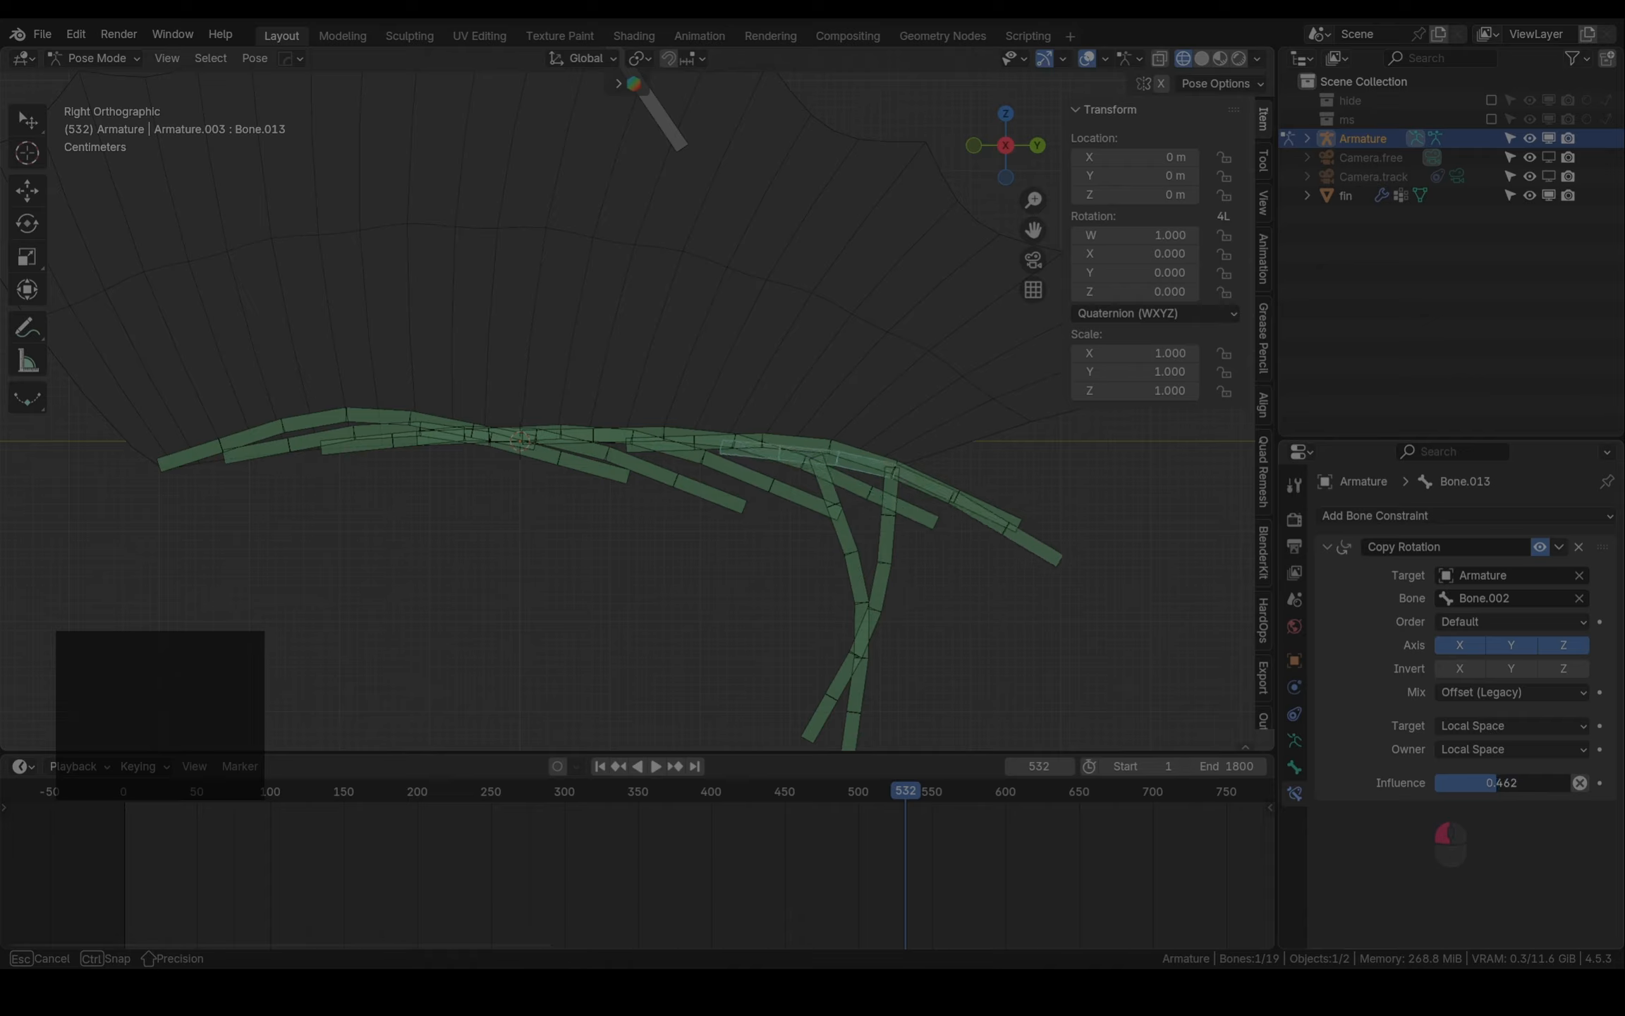
Lower the Copy Rotation influence of the last two chains' lower bones, to about 0.19 on Bone.017
left_click(859, 589)
left_click_drag(1504, 783, 1447, 845)
left_click(882, 586)
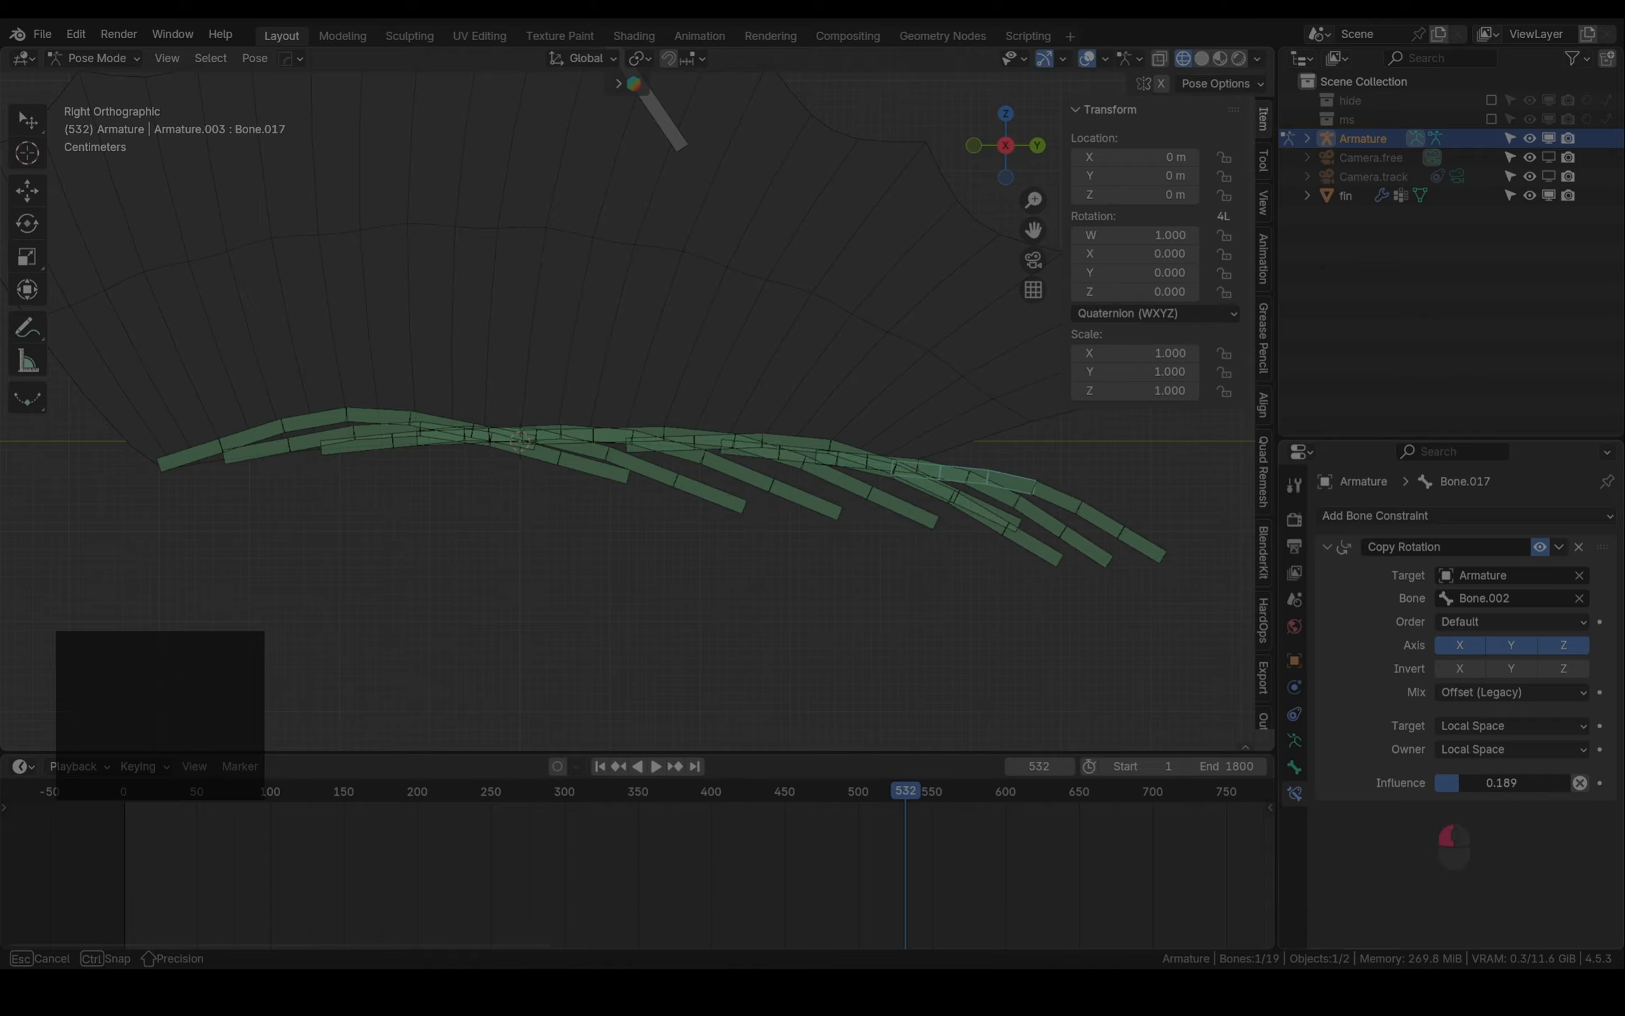
Tune the Copy Rotation influence of the upper bones from the rearmost chain forward, down to about 0.018 on Bone.004
left_click(1098, 506)
left_click_drag(1504, 783, 1549, 783)
left_click(1076, 541)
left_click(1007, 521)
left_click(1000, 524)
left_click(928, 524)
left_click(832, 518)
left_click(702, 488)
left_click(613, 478)
left_click_drag(1394, 783, 1388, 783)
scroll(812, 459, "up", 3)
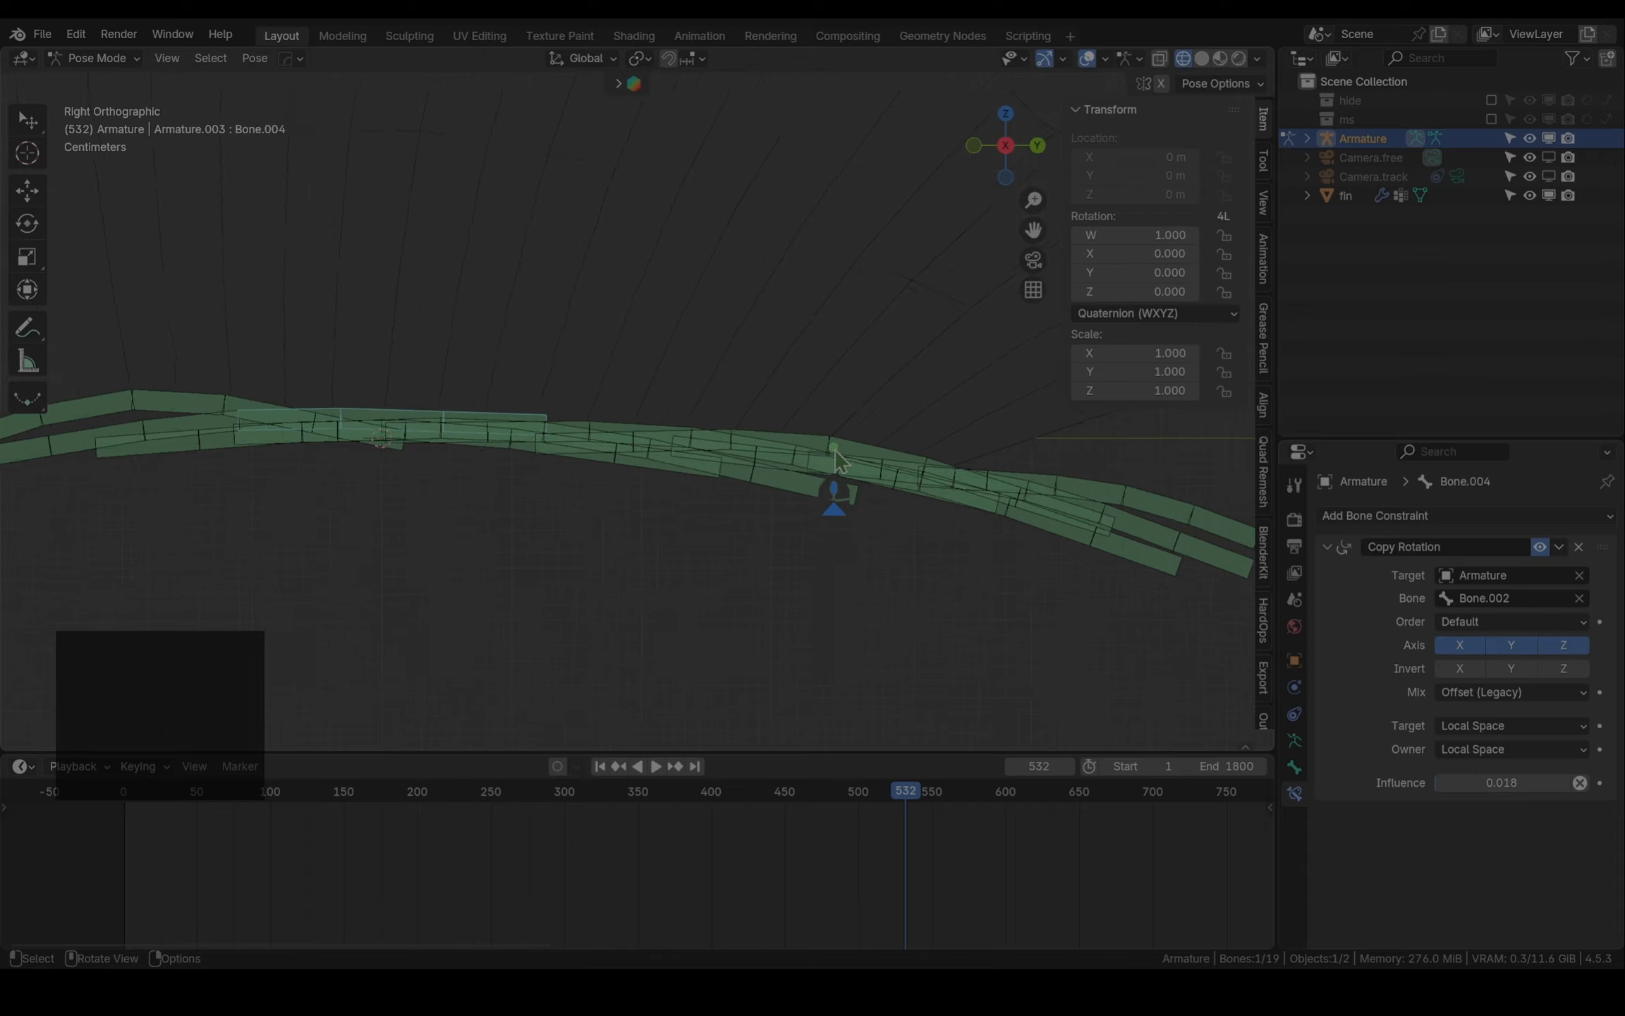
Invert X in the Copy Rotation constraints of Bone.008 and an upper bone farther back, and fine-tune Bone.008's influence
left_click(756, 484)
left_click(1459, 668)
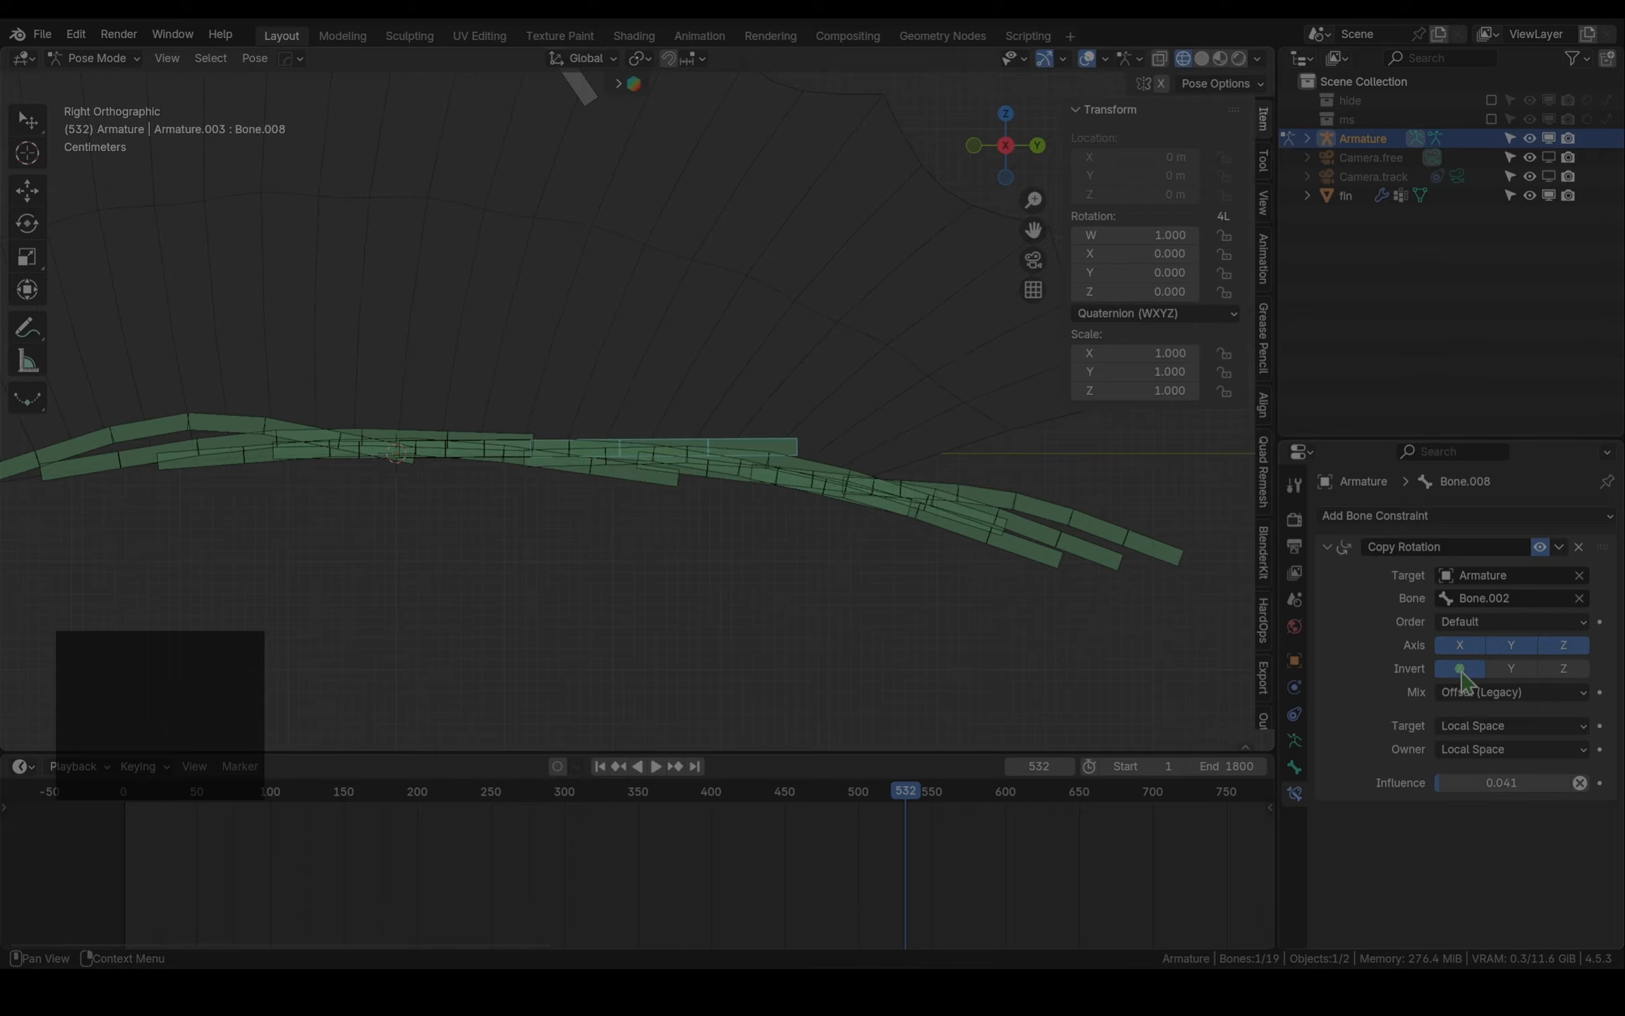
left_click_drag(1501, 783, 212, 794)
left_click_drag(1501, 783, 1485, 783)
left_click(1031, 526)
left_click(1460, 668)
Try lowering the Copy Rotation influence of Bone.014 to 0.013 and undo the last two changes
scroll(540, 526, "down", 4)
middle_click_drag(369, 593, 597, 587, "shift")
scroll(459, 530, "up", 1)
left_click(897, 529)
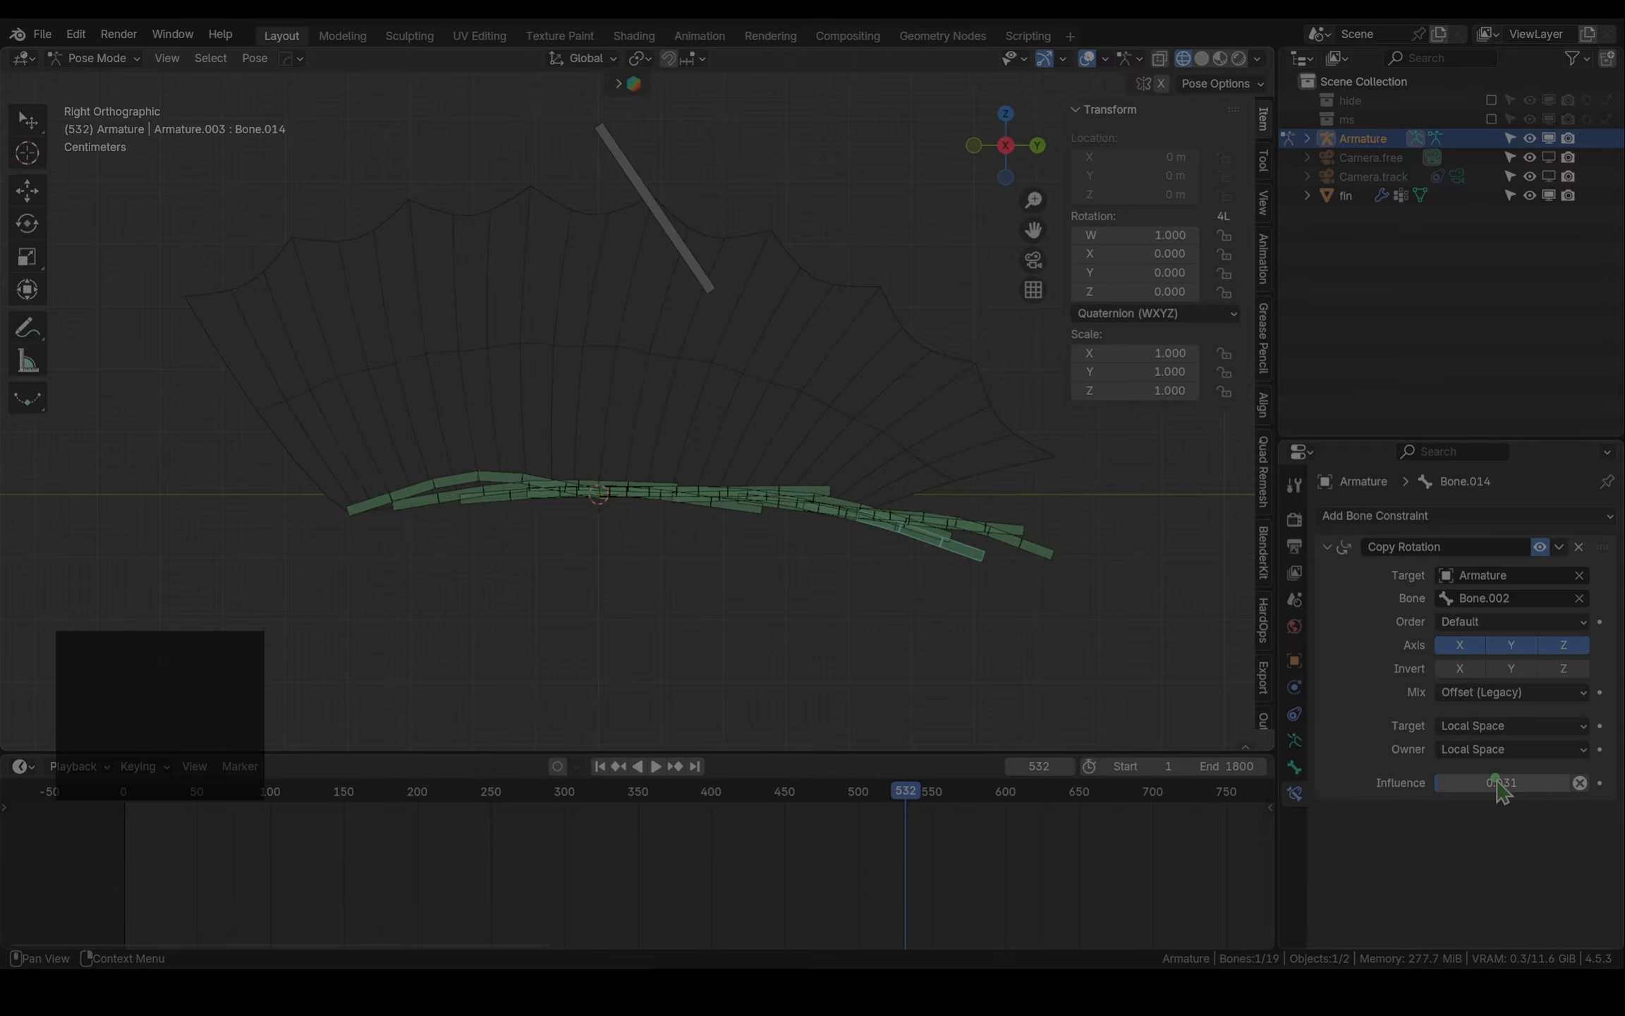
left_click_drag(1497, 786, 1480, 784)
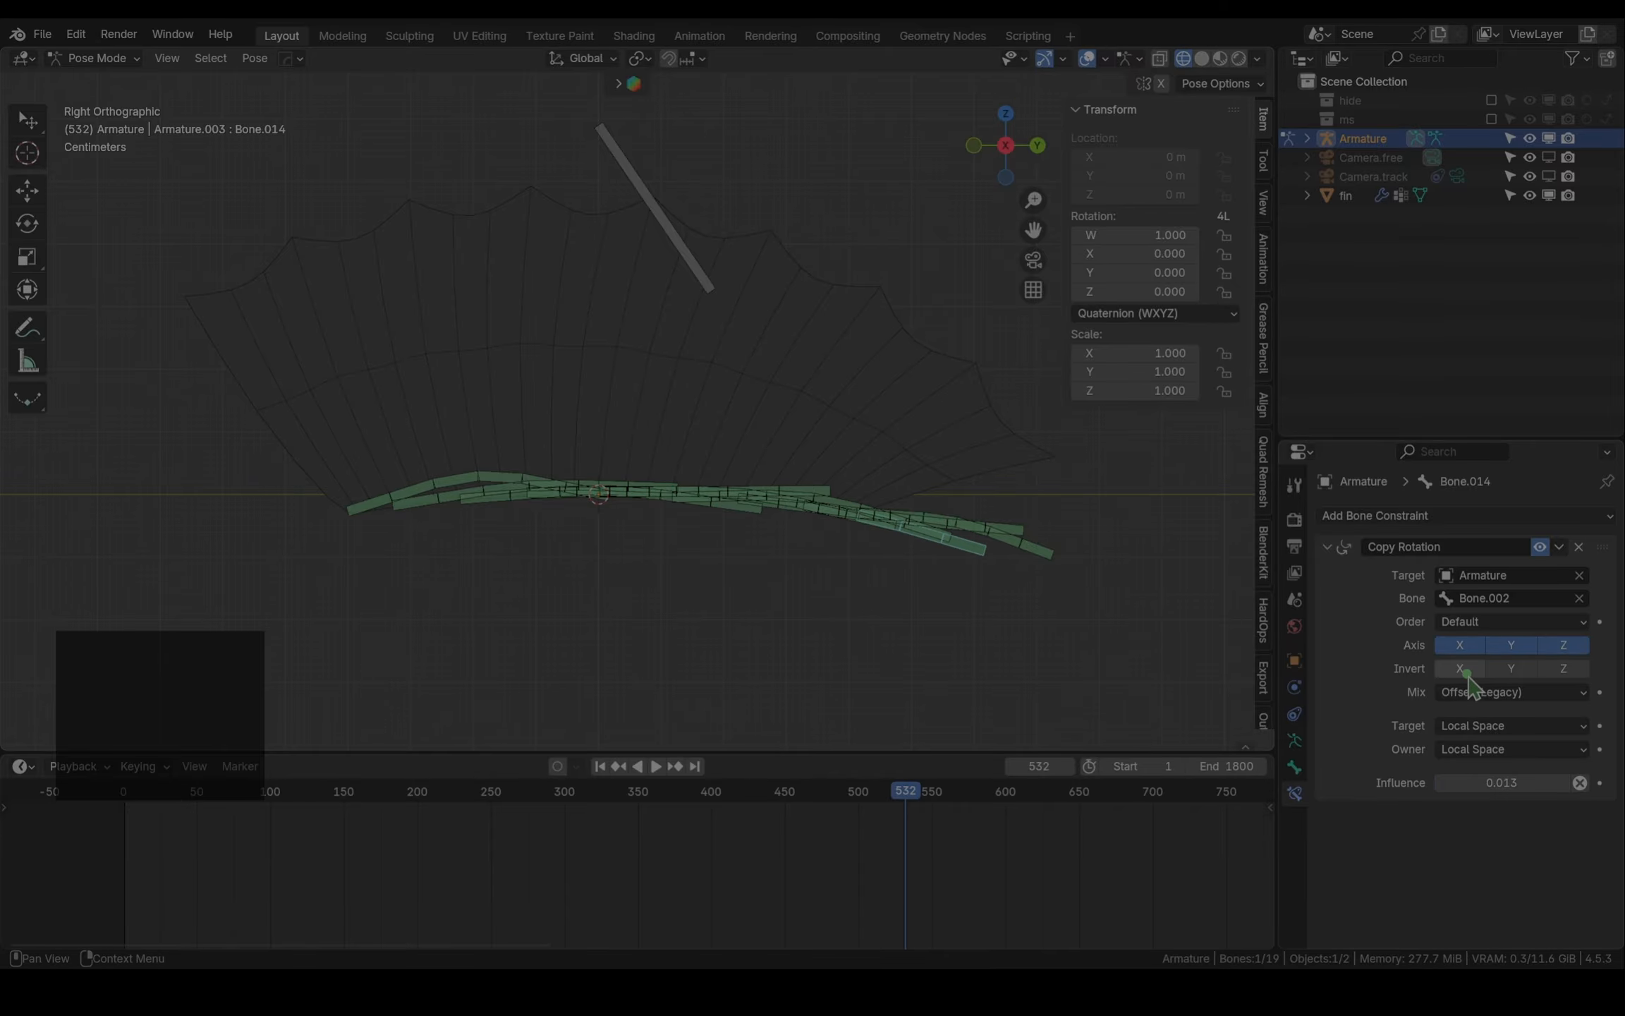
key("ctrl+z")
key("ctrl+z")
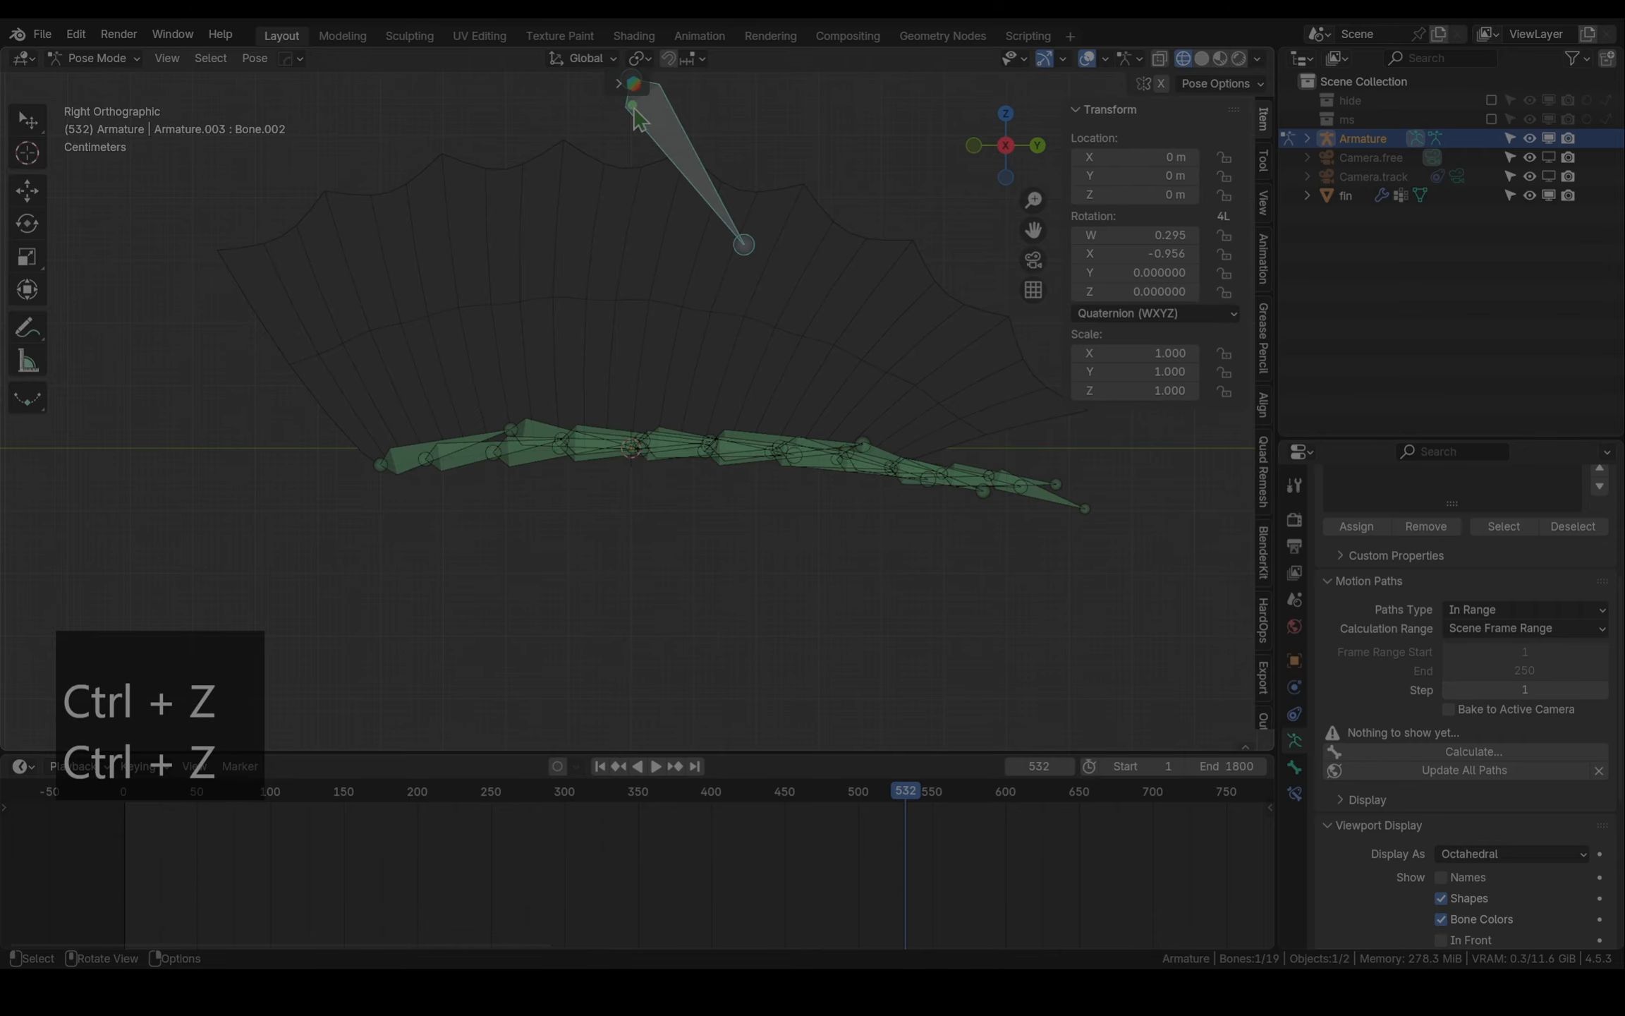
Clear the control bone's pose transforms to unfold the fin and return the armature to Object Mode
left_click(255, 57)
mouse_move(296, 98)
left_click(500, 102)
scroll(638, 374, "down", 3)
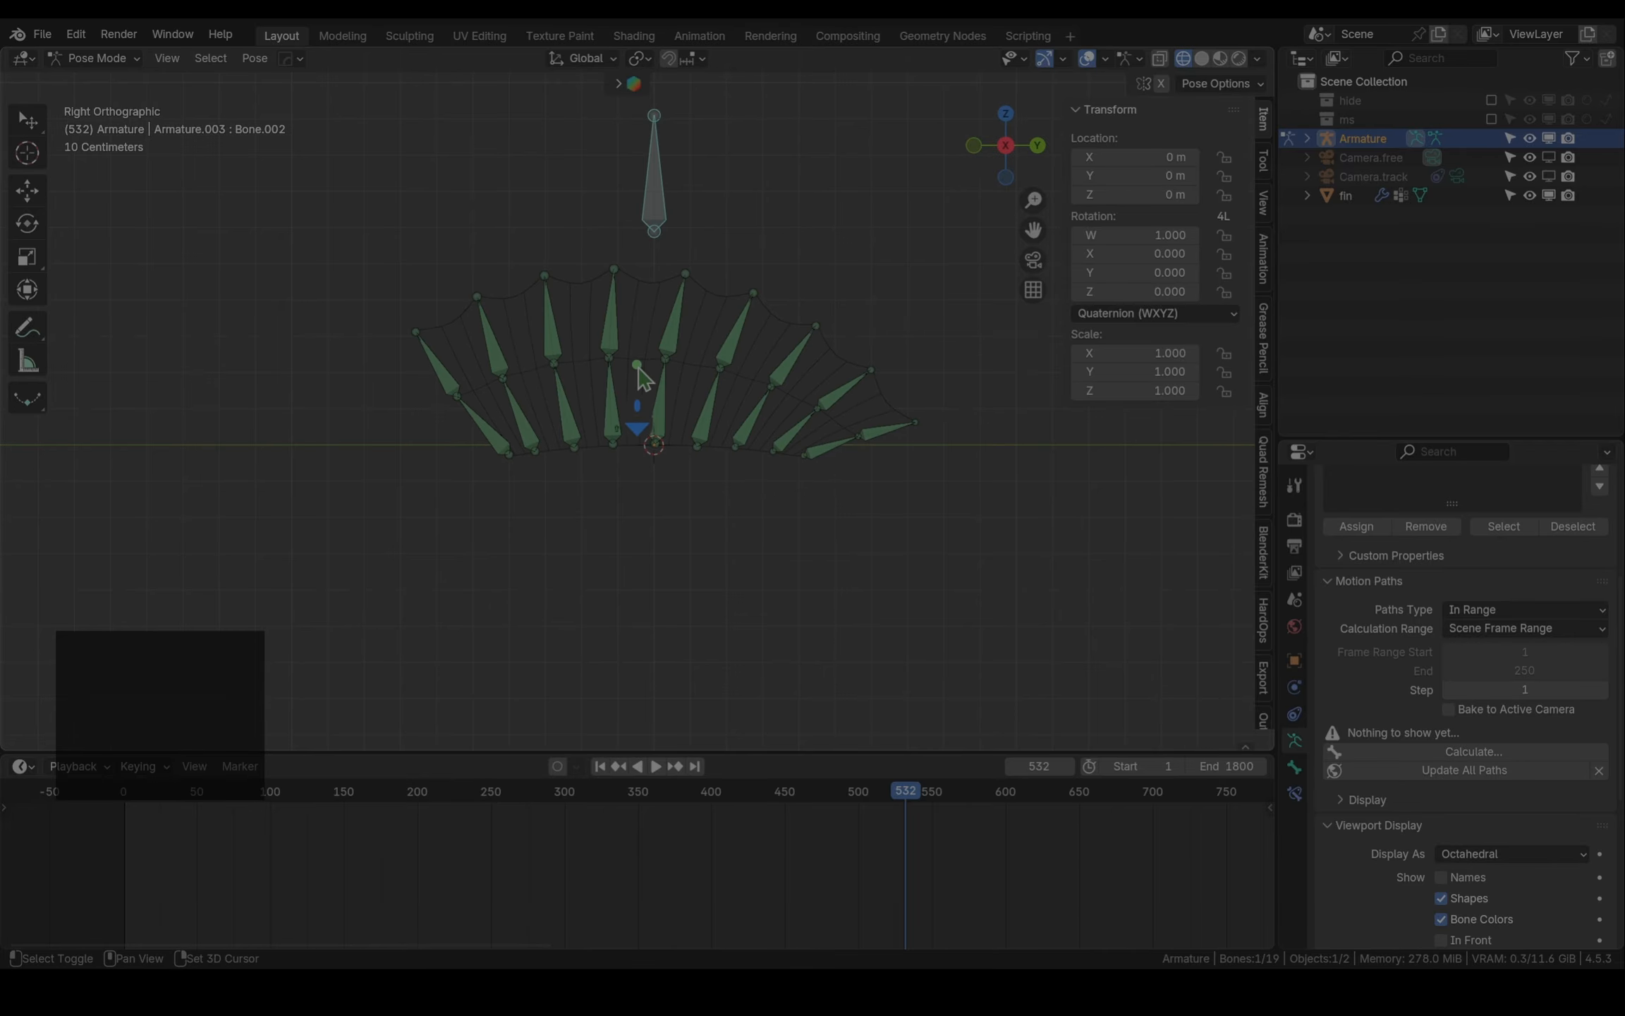
middle_click_drag(638, 373, 646, 462, "shift")
scroll(645, 462, "up", 1)
left_click(105, 57)
left_click(109, 76)
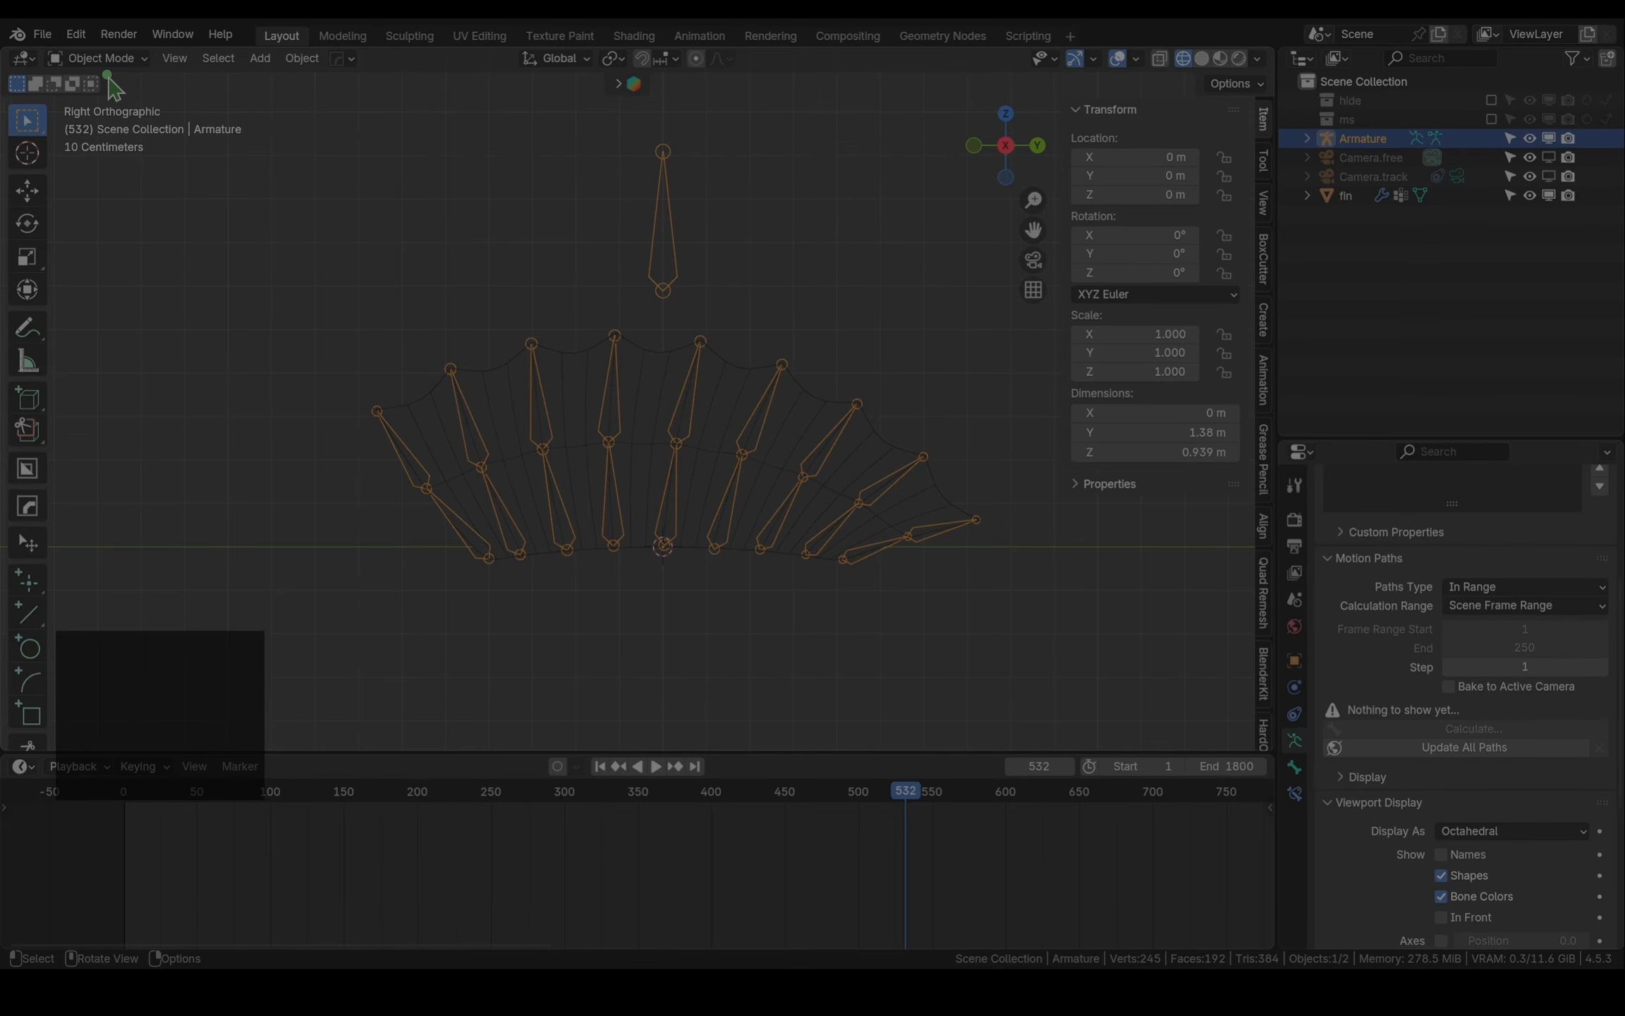
Bevel the middle lengthwise edge loop of the fin mesh into three spaced loops
left_click(536, 399)
key("Tab")
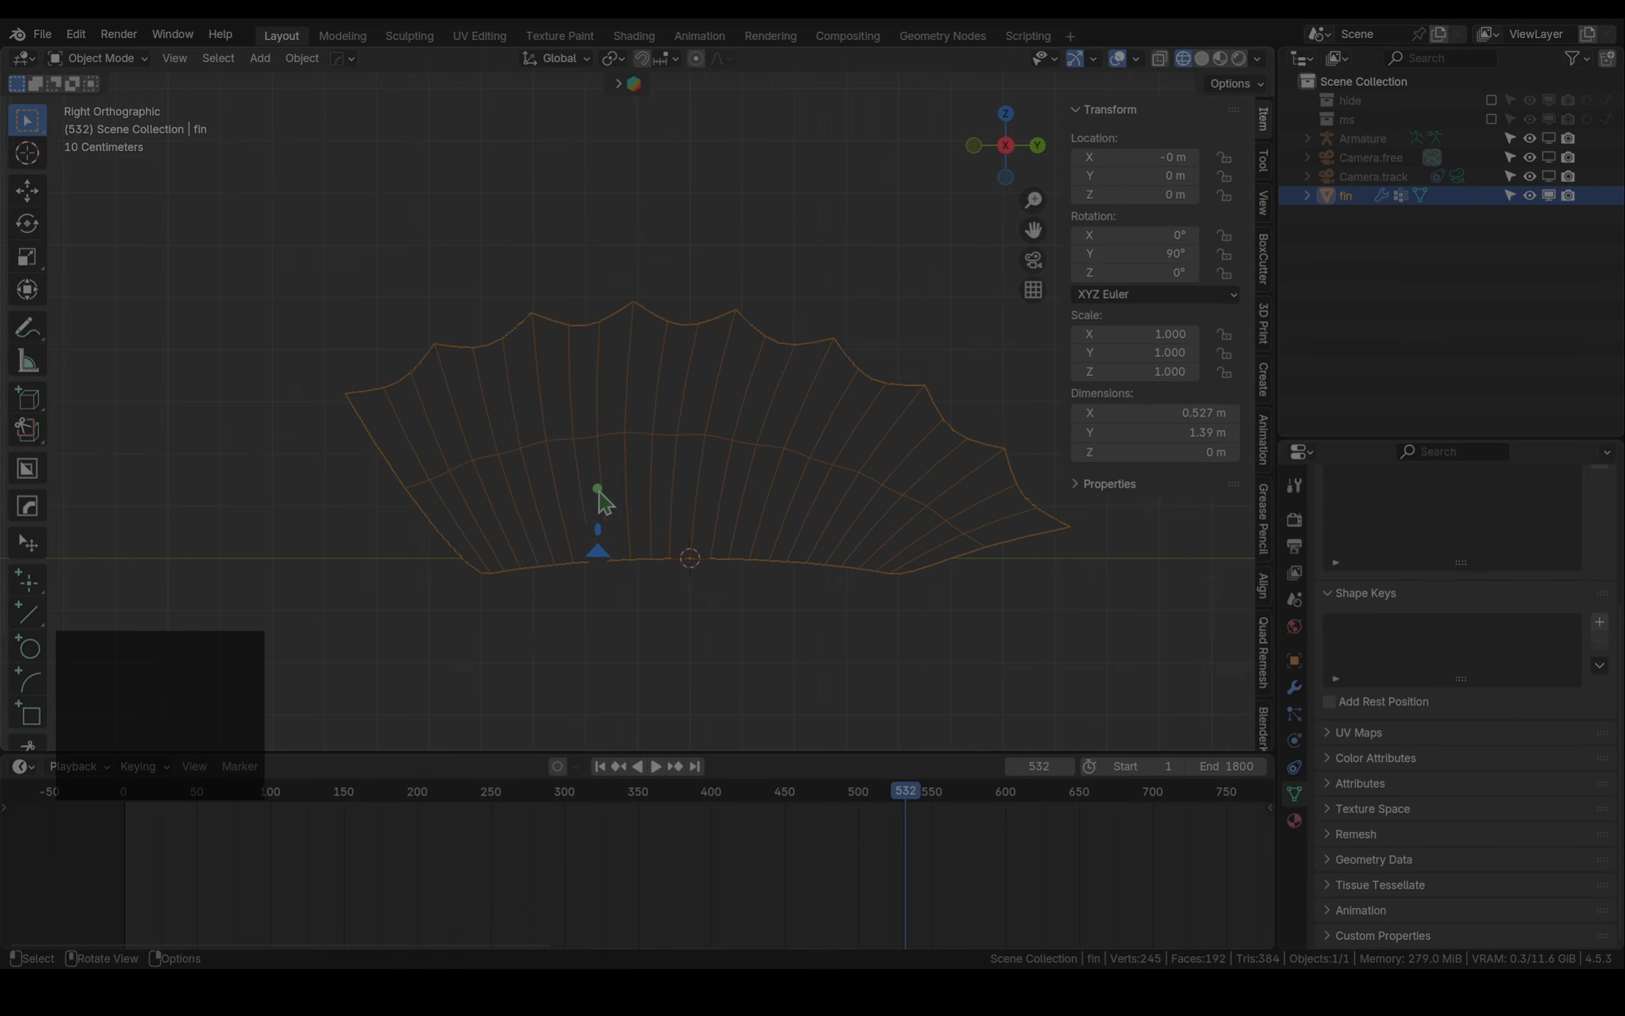
left_click(581, 431, "alt")
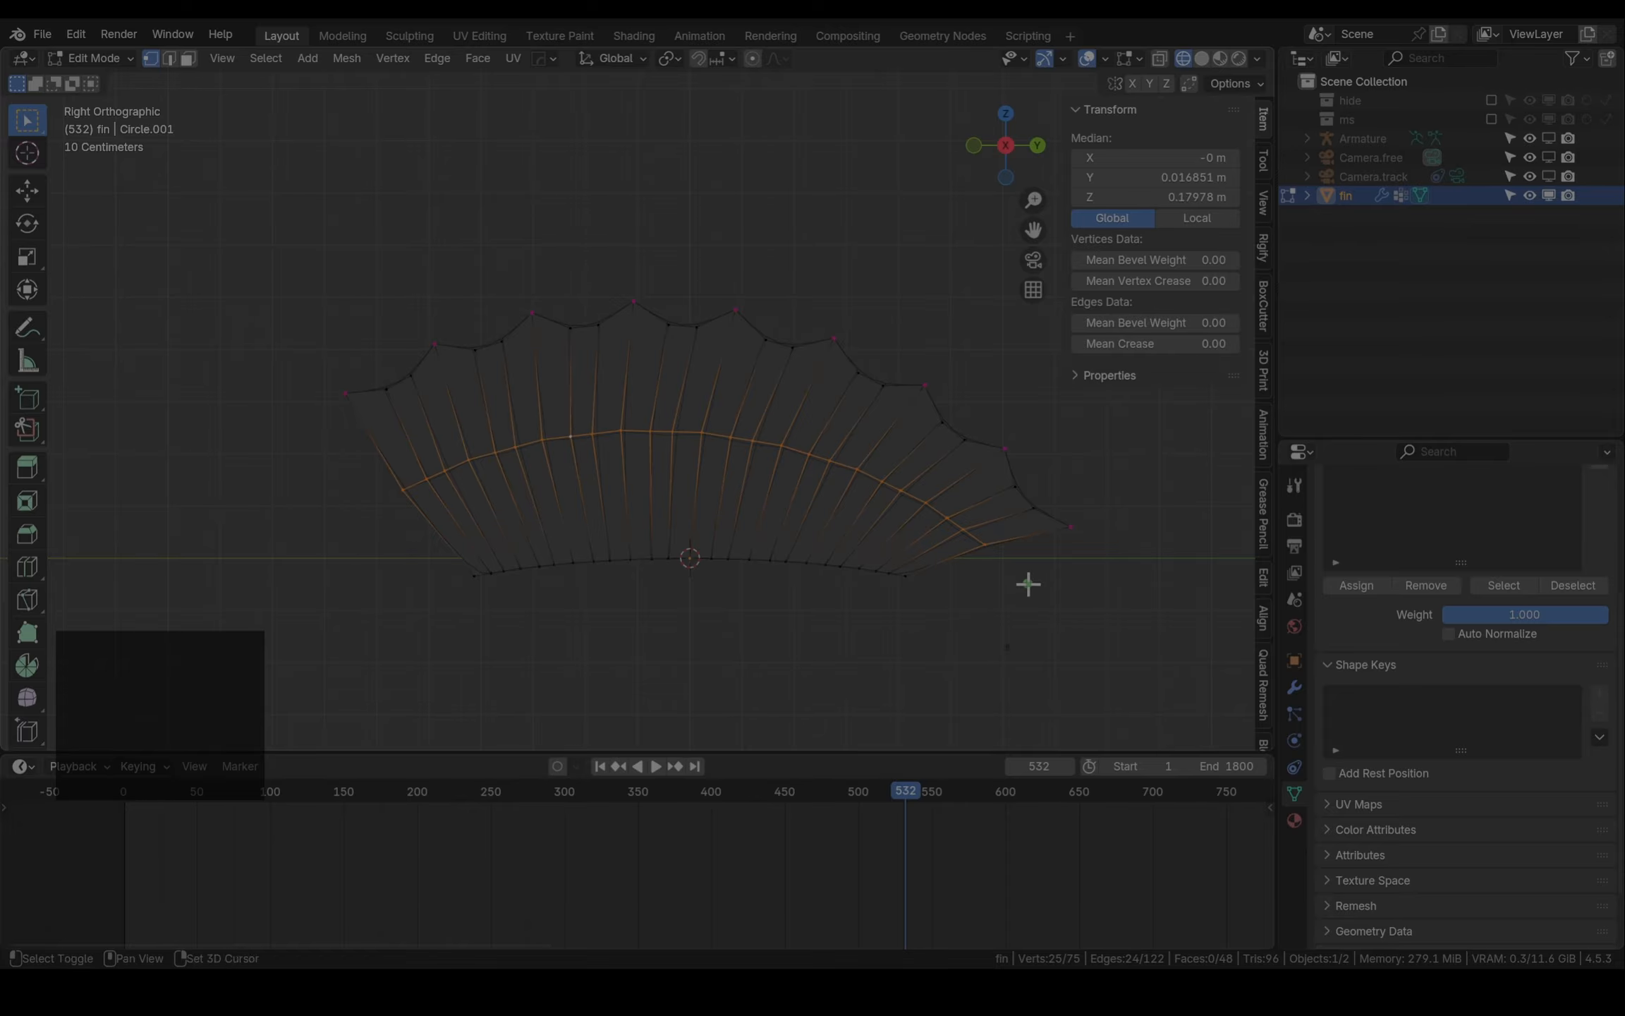
key("ctrl+b")
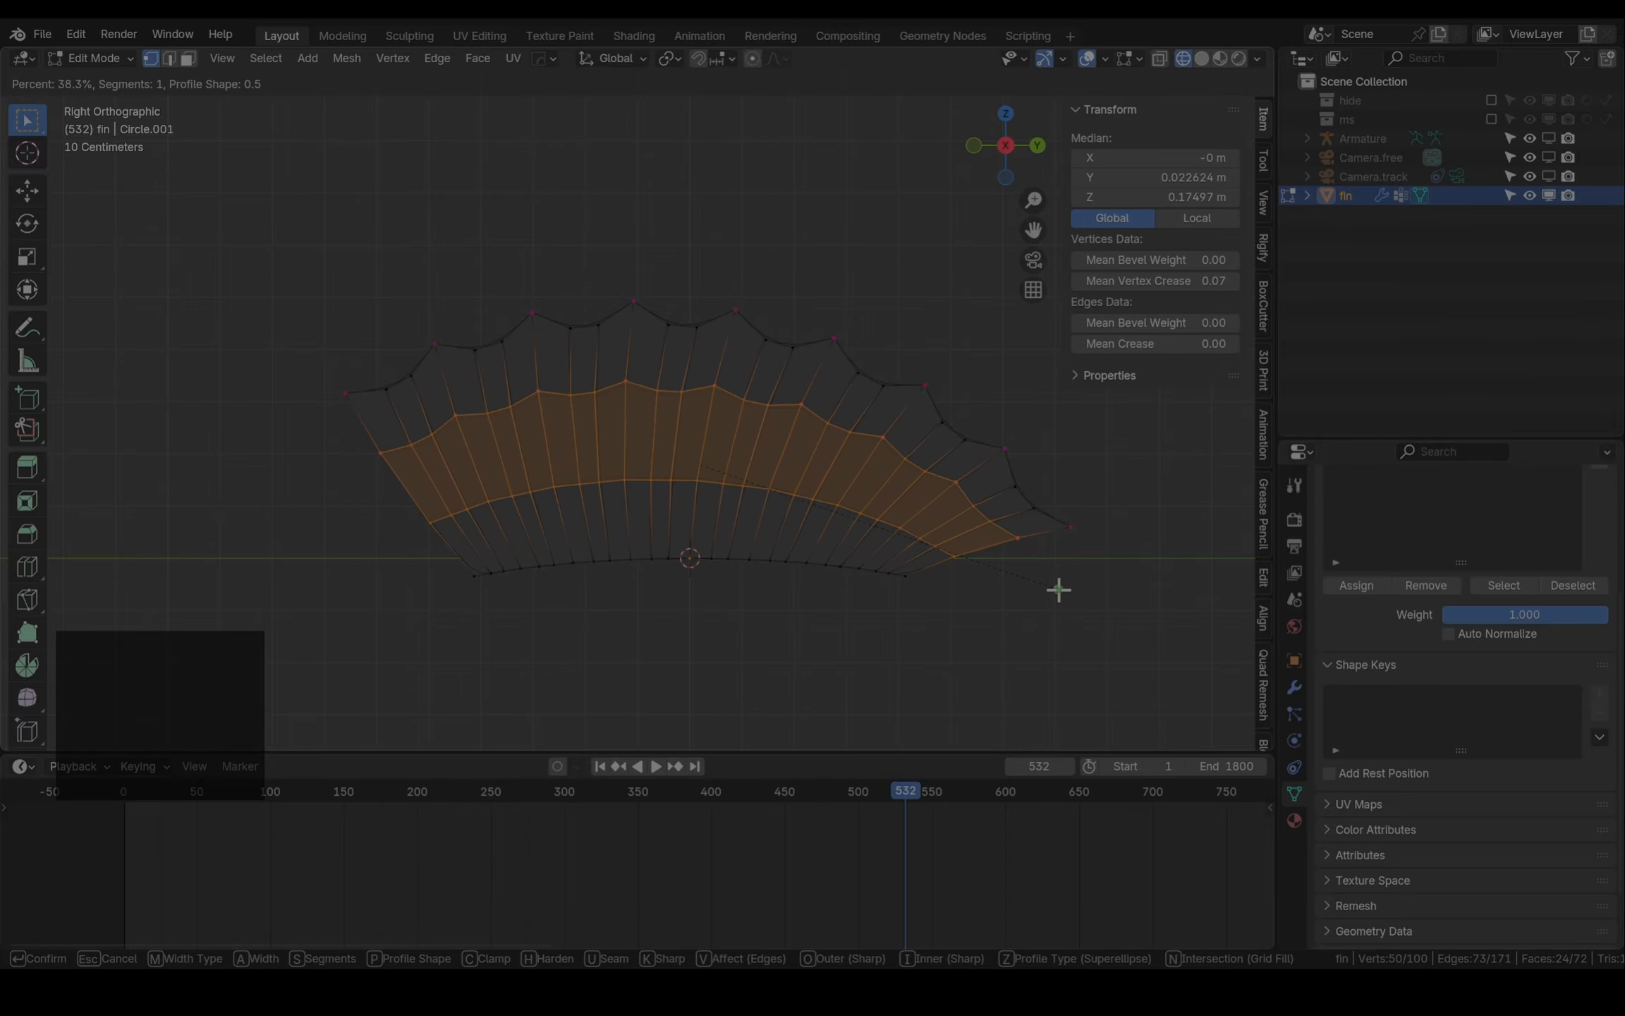
left_click(1062, 591)
Select the fin's nine rib edge loops and assign them to a new vertex group named "bones"
key("2")
left_click(399, 483, "alt")
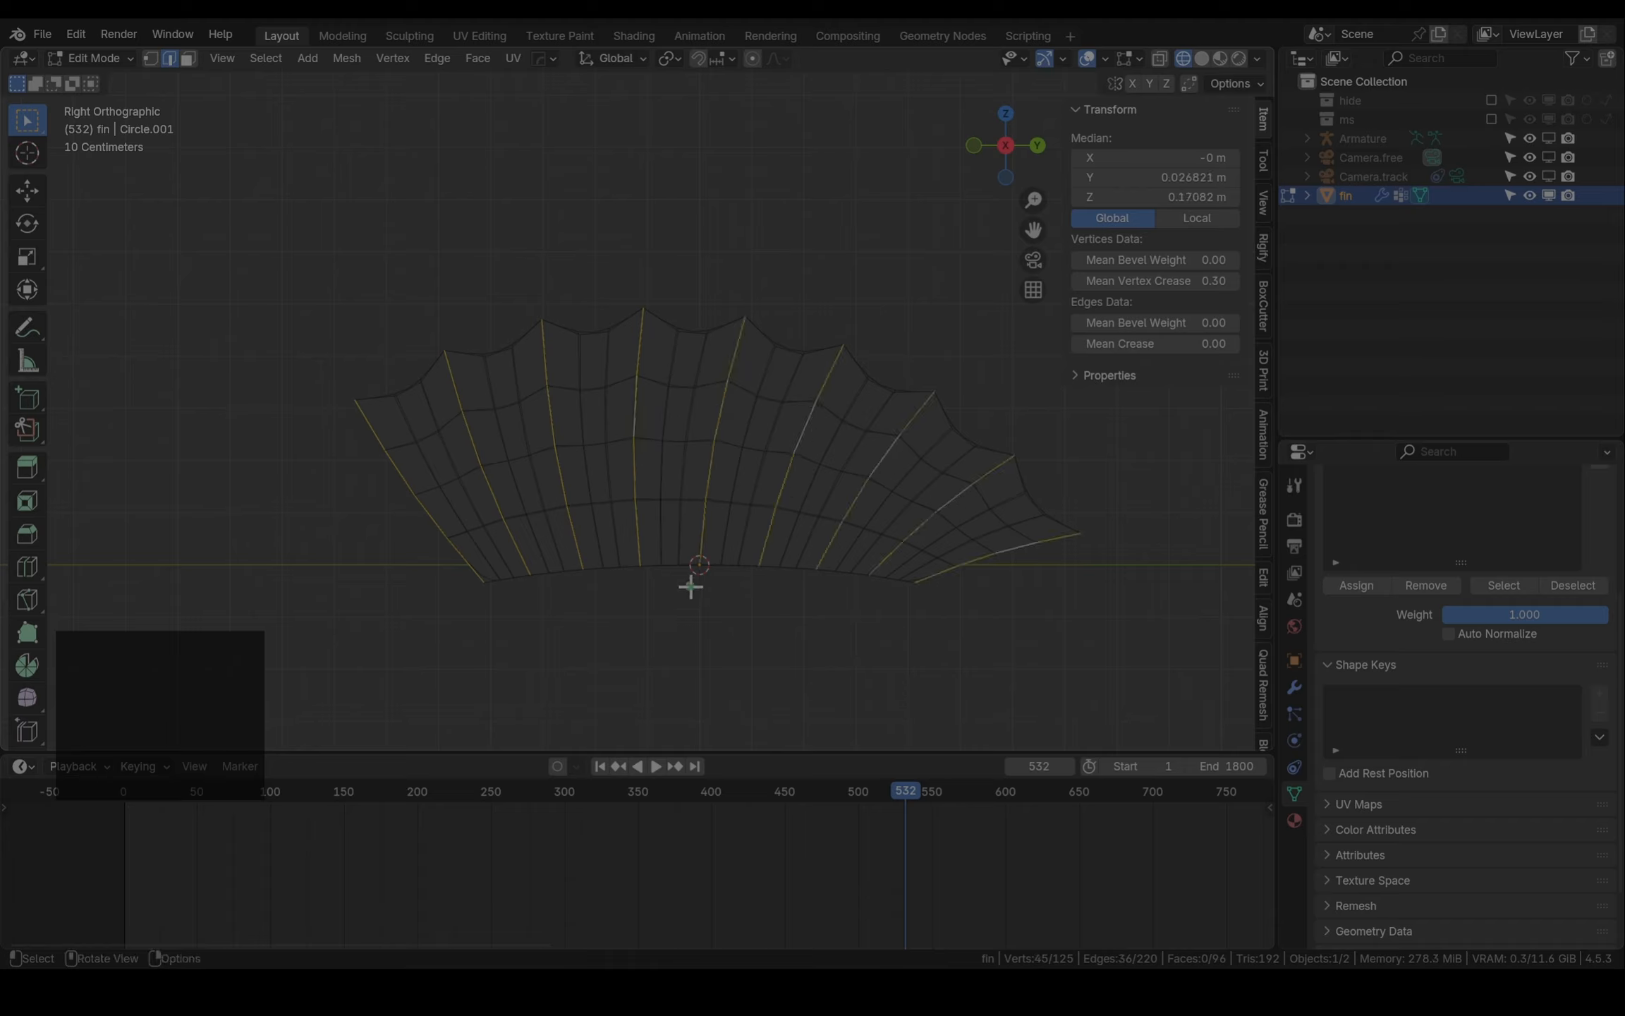
scroll(1433, 653, "up", 5)
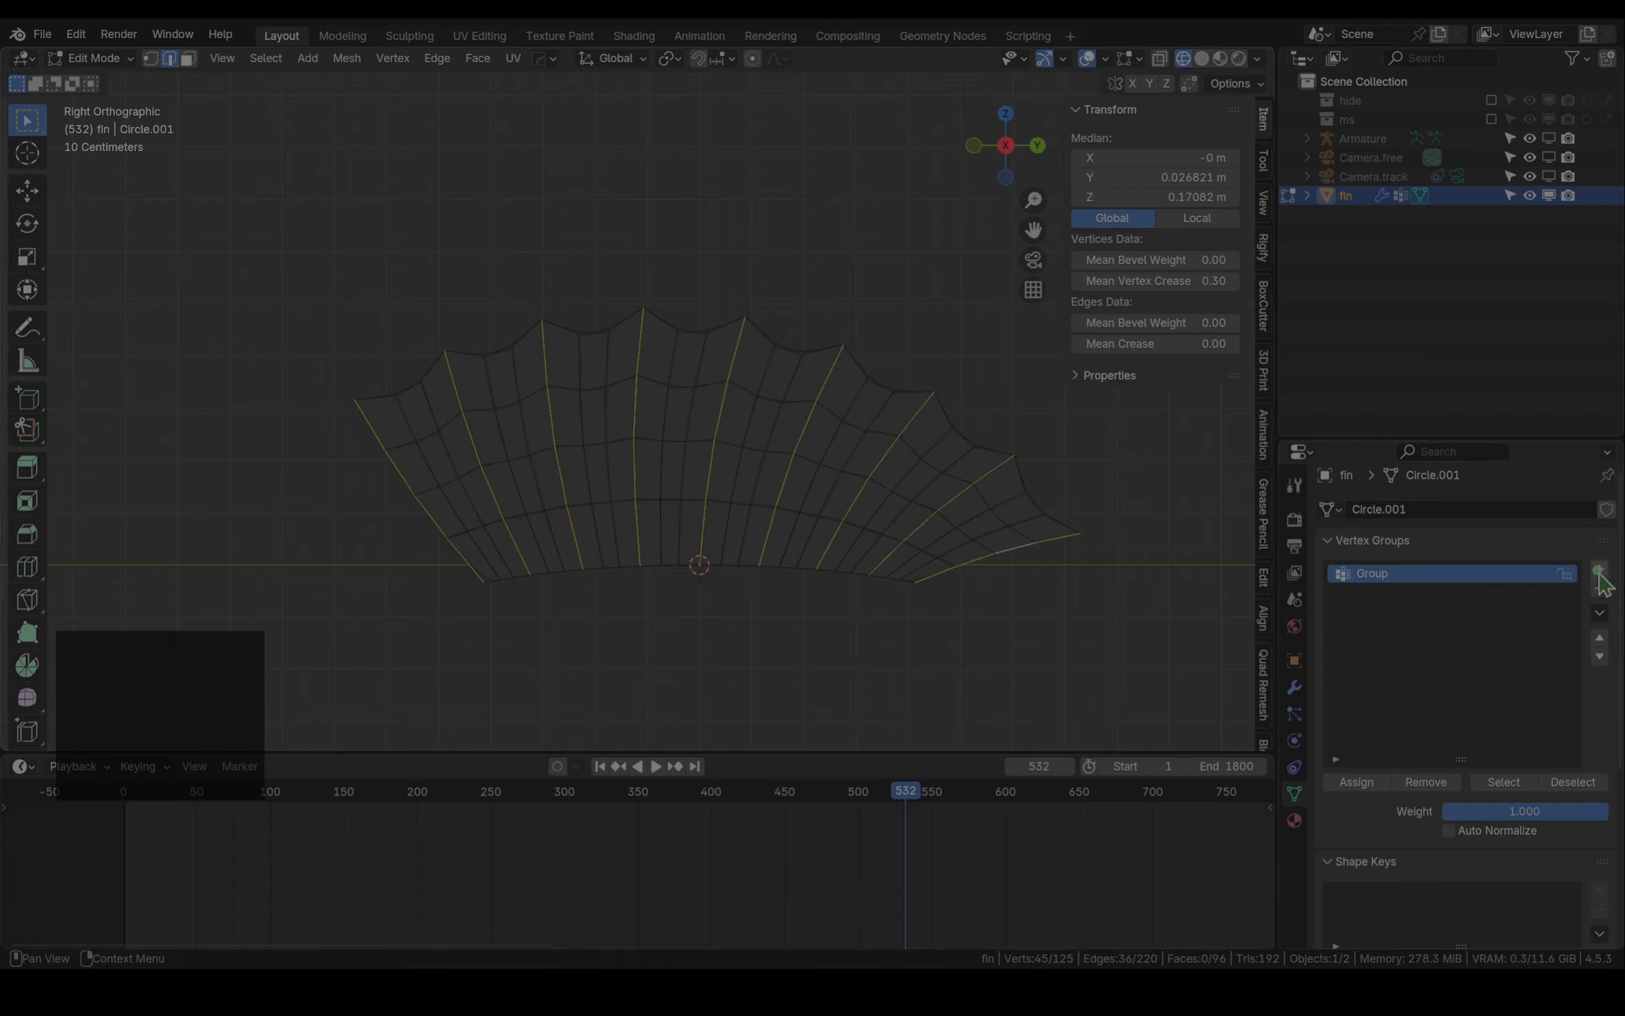
left_click(1599, 572)
double_click(1429, 593)
type("b")
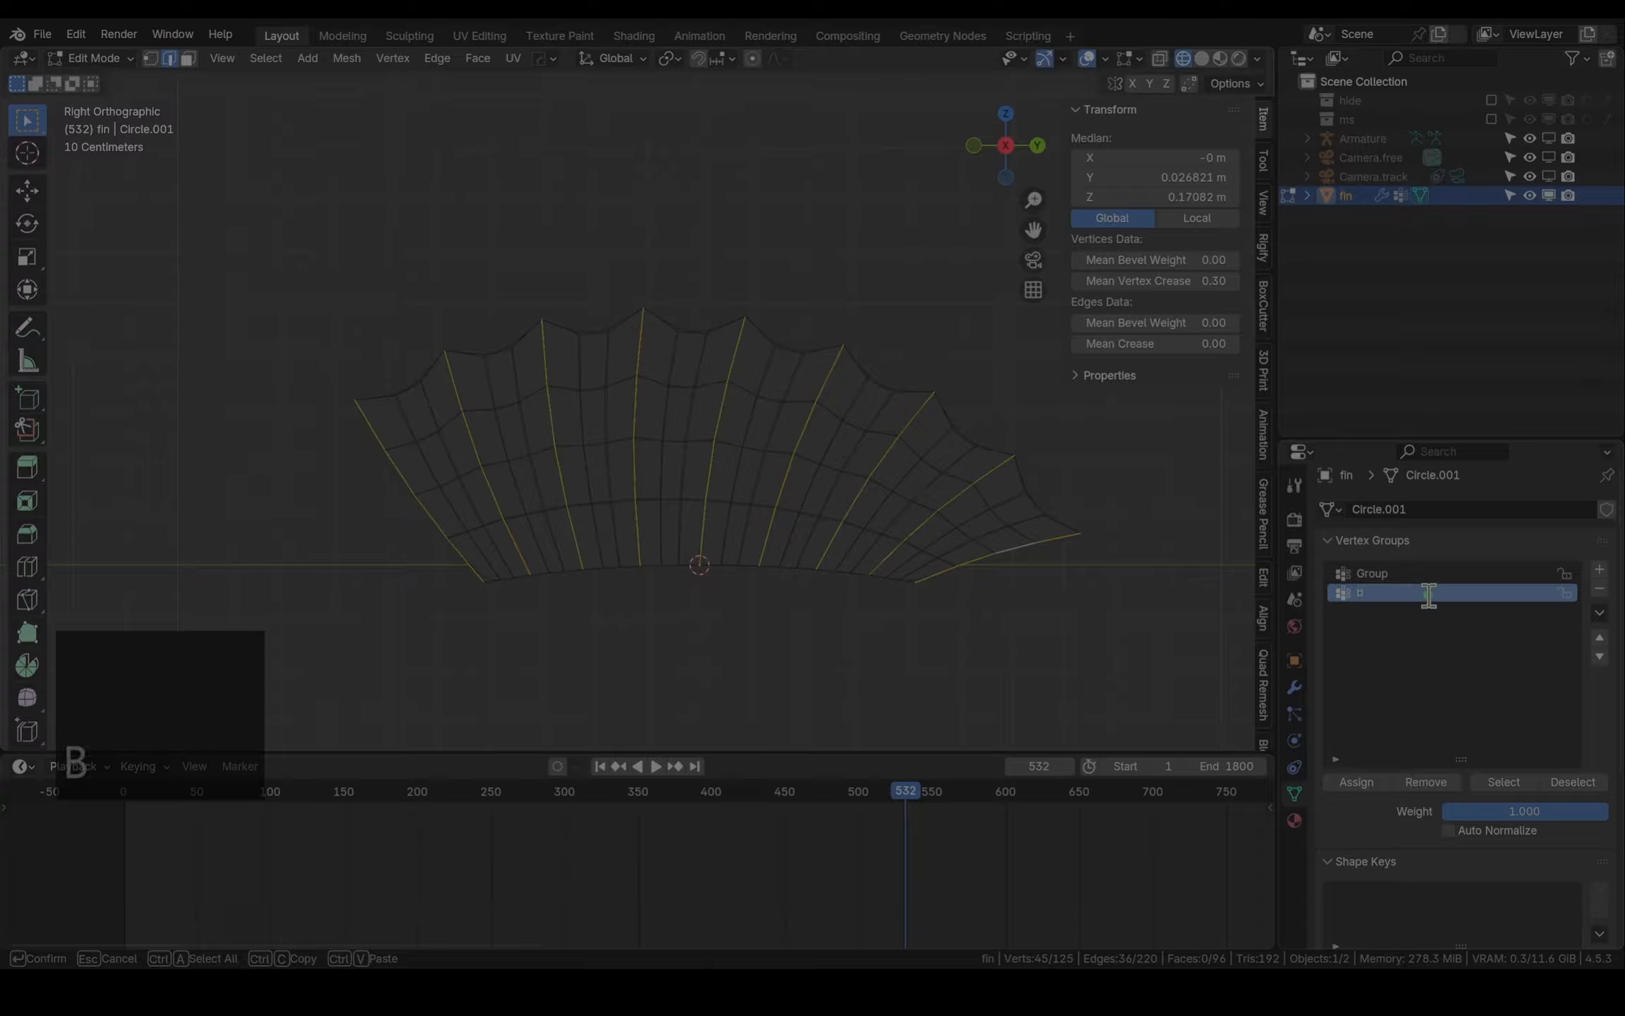
type("ones")
key("Return")
left_click(1365, 781)
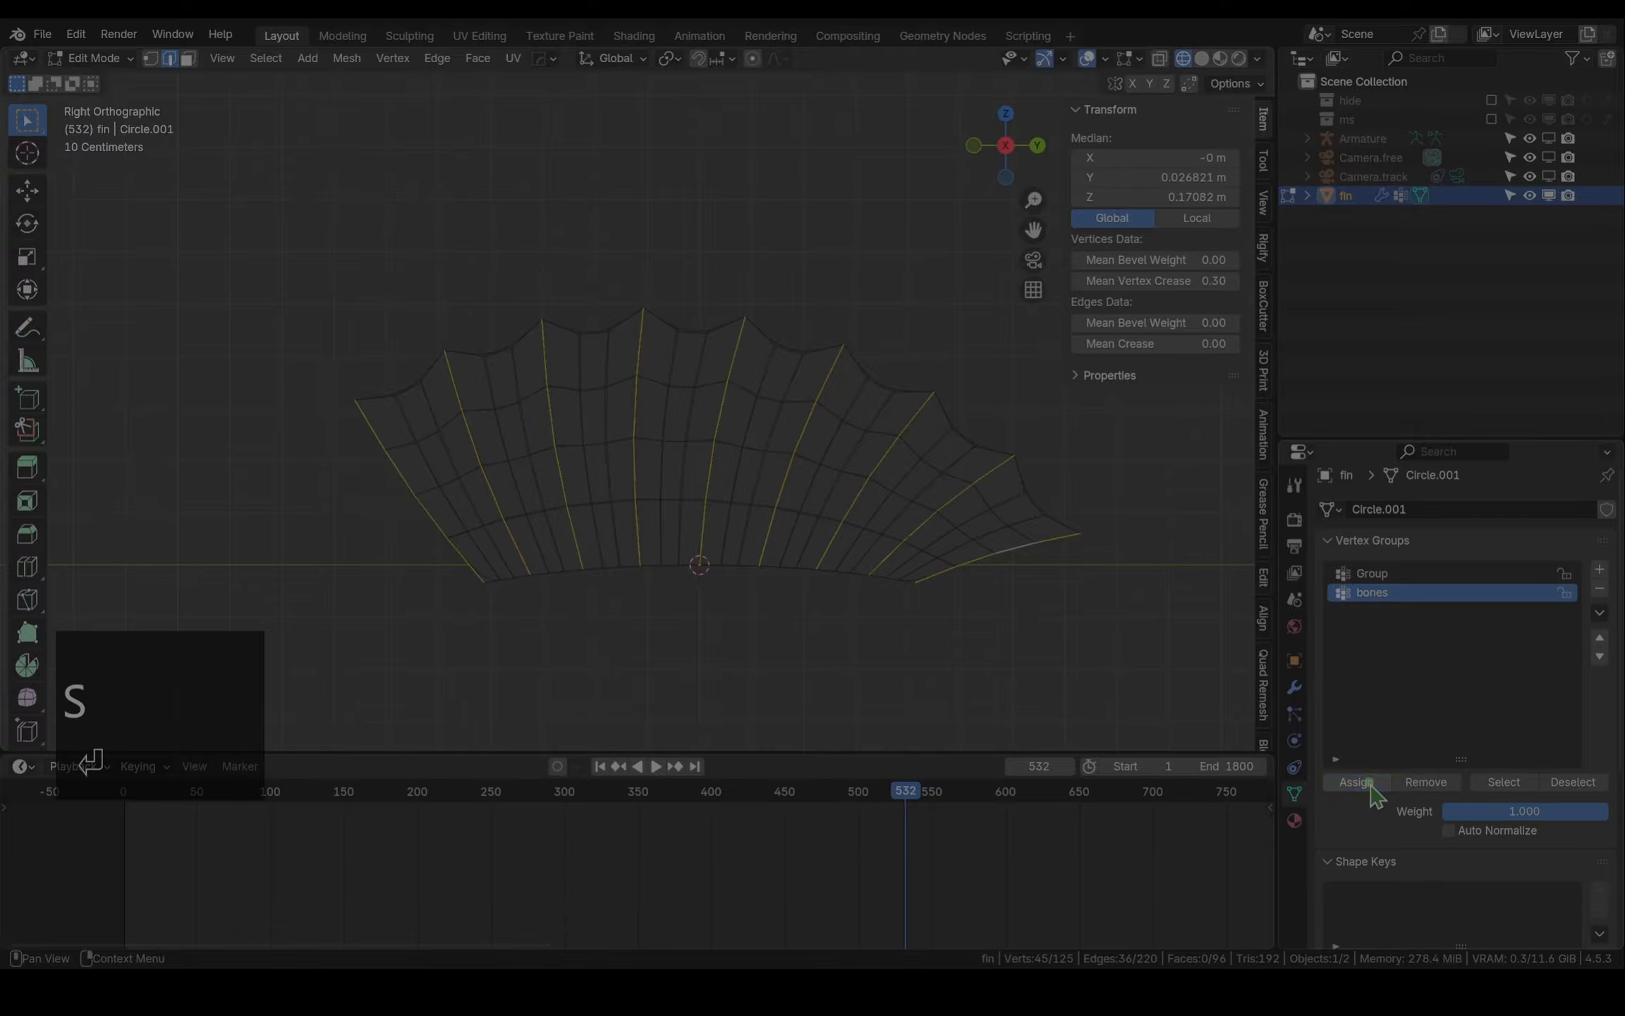
left_click(1572, 781)
left_click(1510, 783)
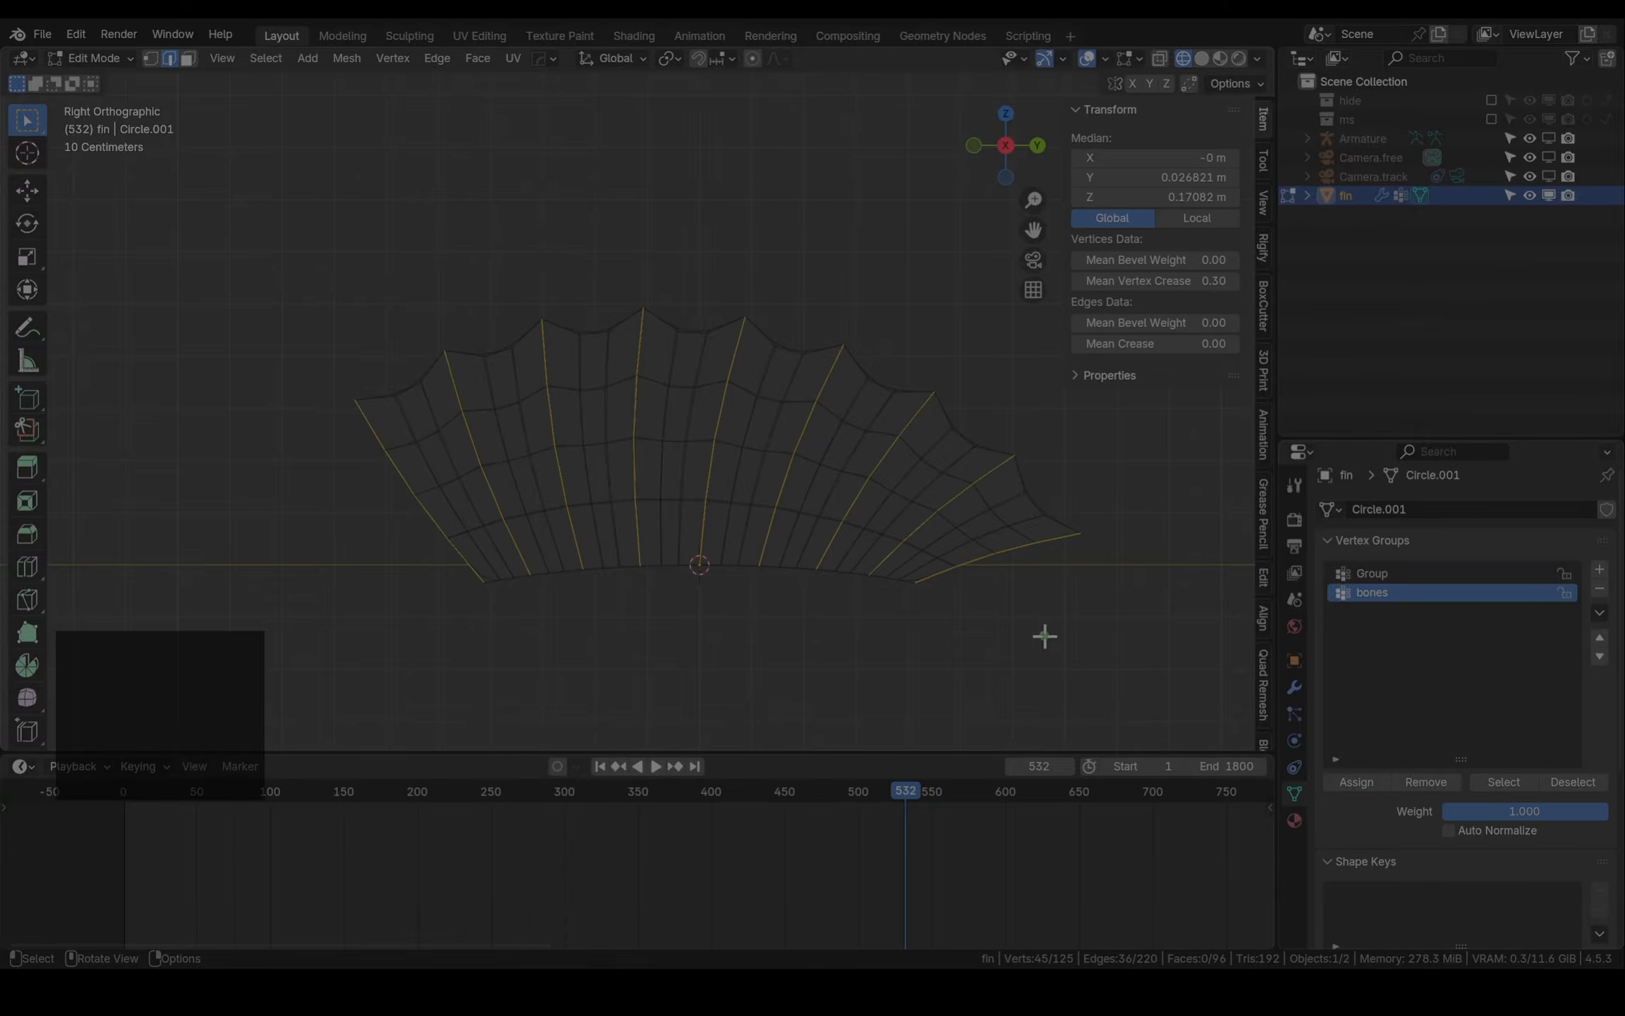
In the armature's Edit Mode, disable Deform on the control bone above the fin and rename it "rotation_fin"
key("Tab")
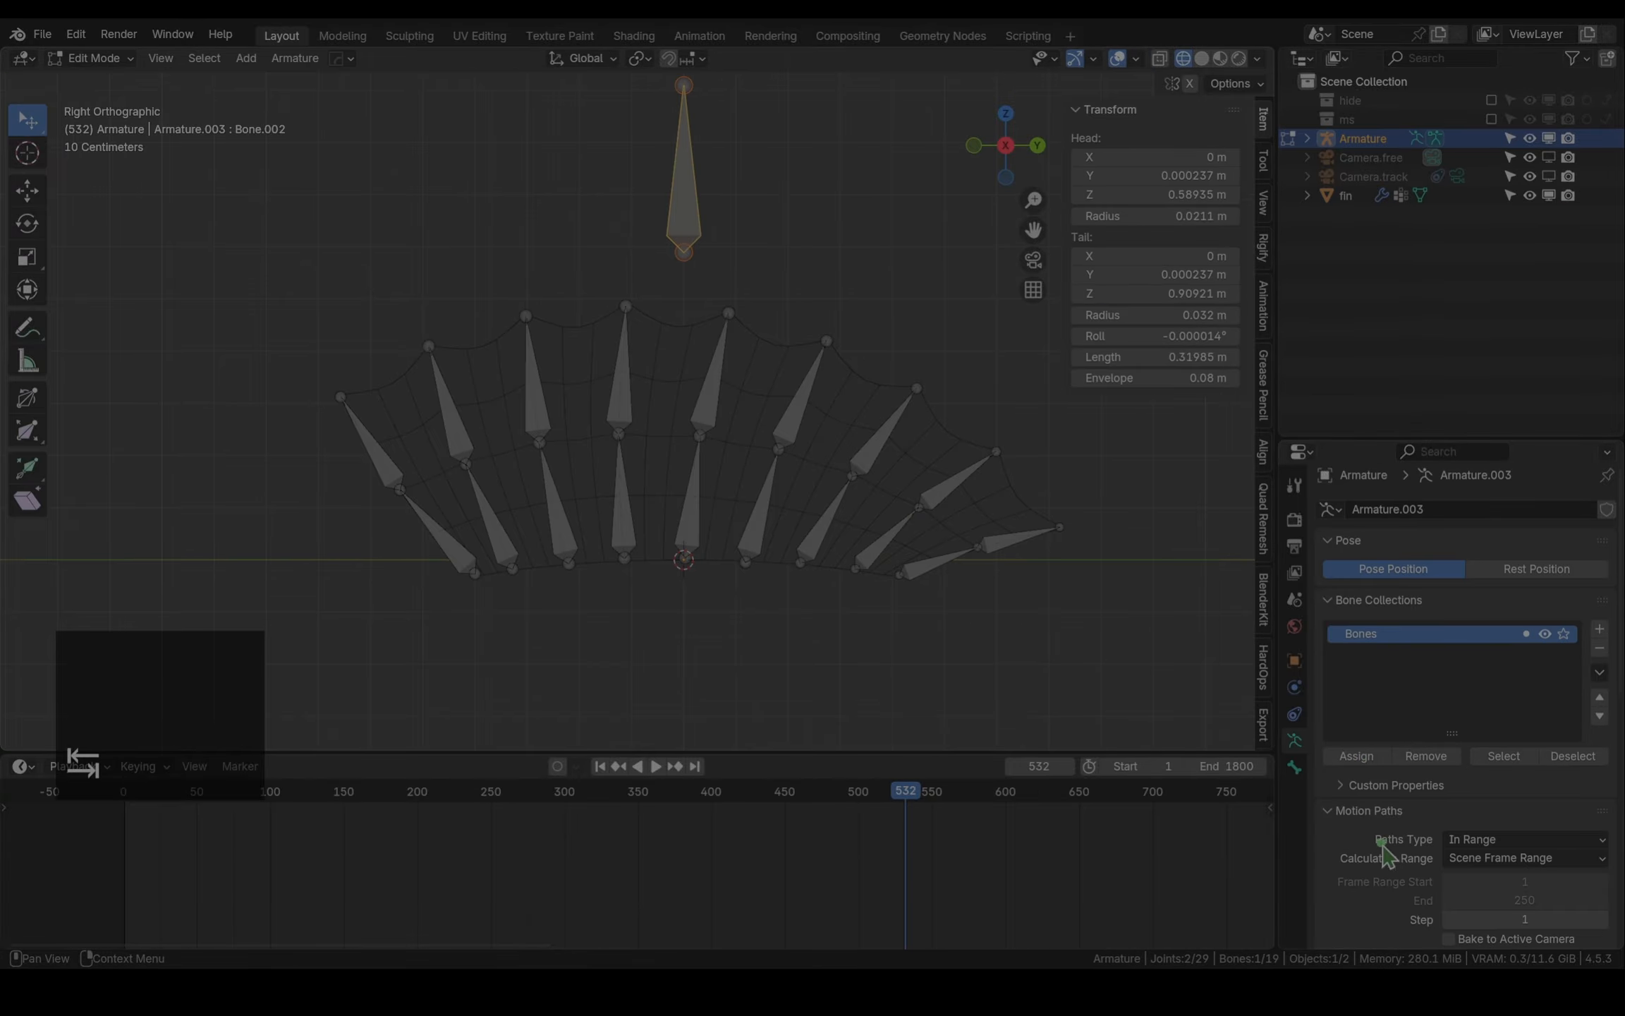
scroll(1382, 850, "down", 8)
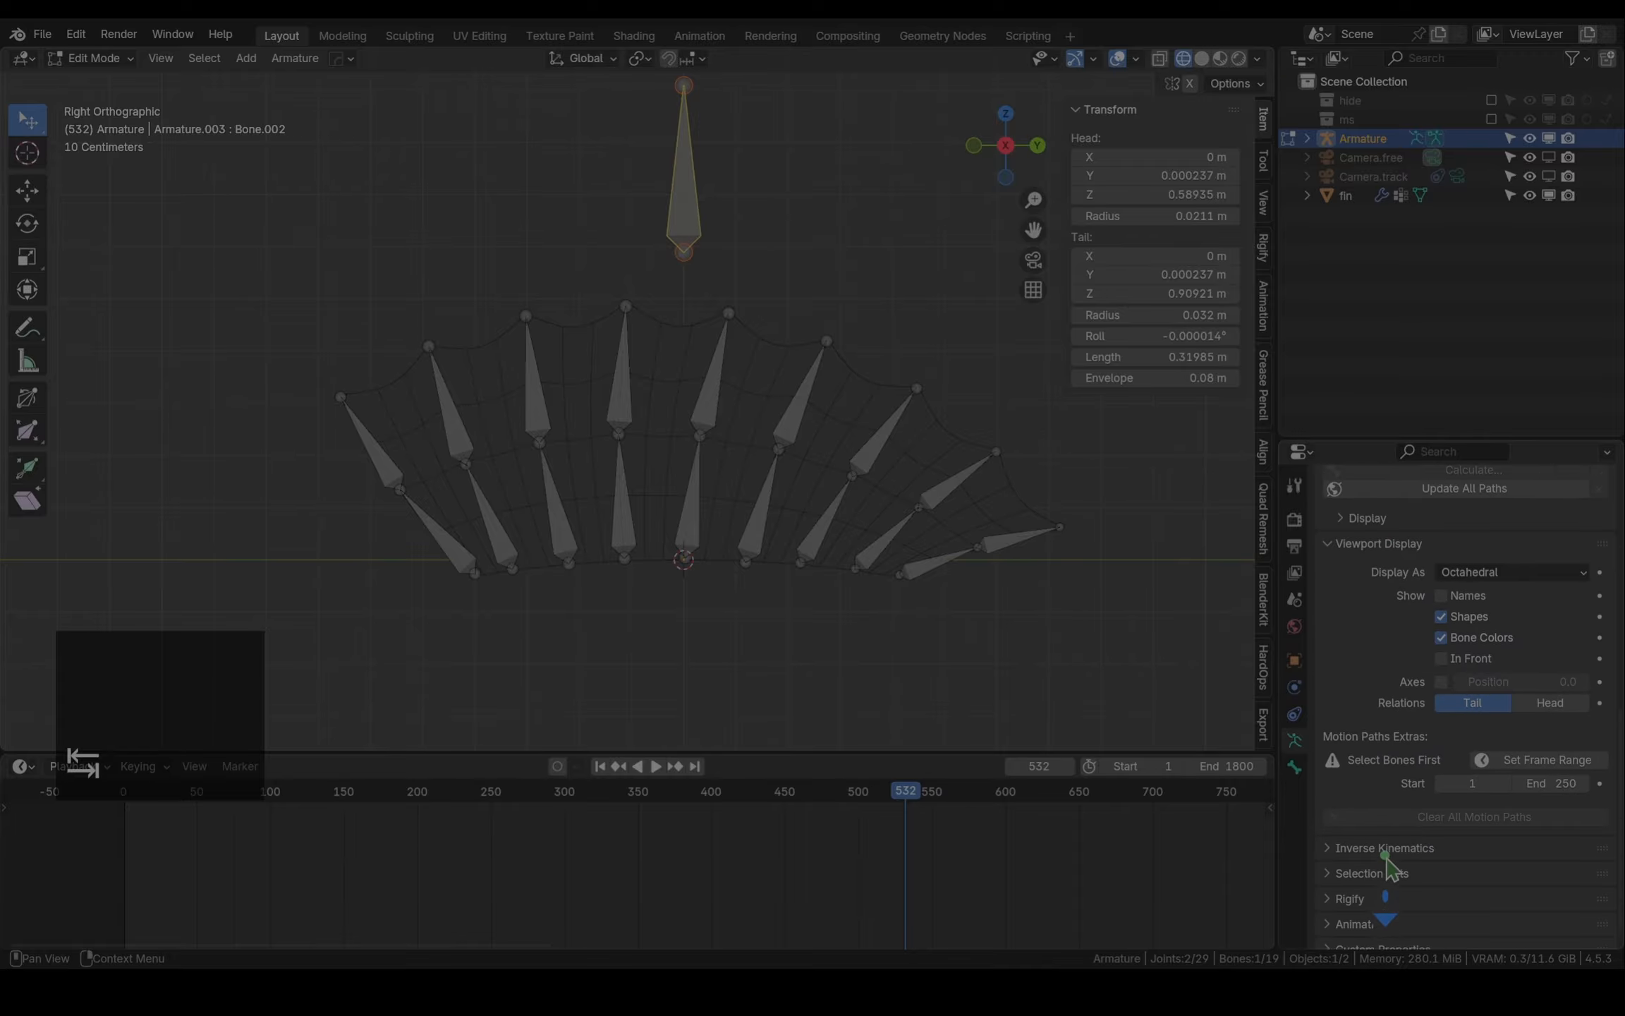
left_click(1294, 767)
left_click(1341, 886)
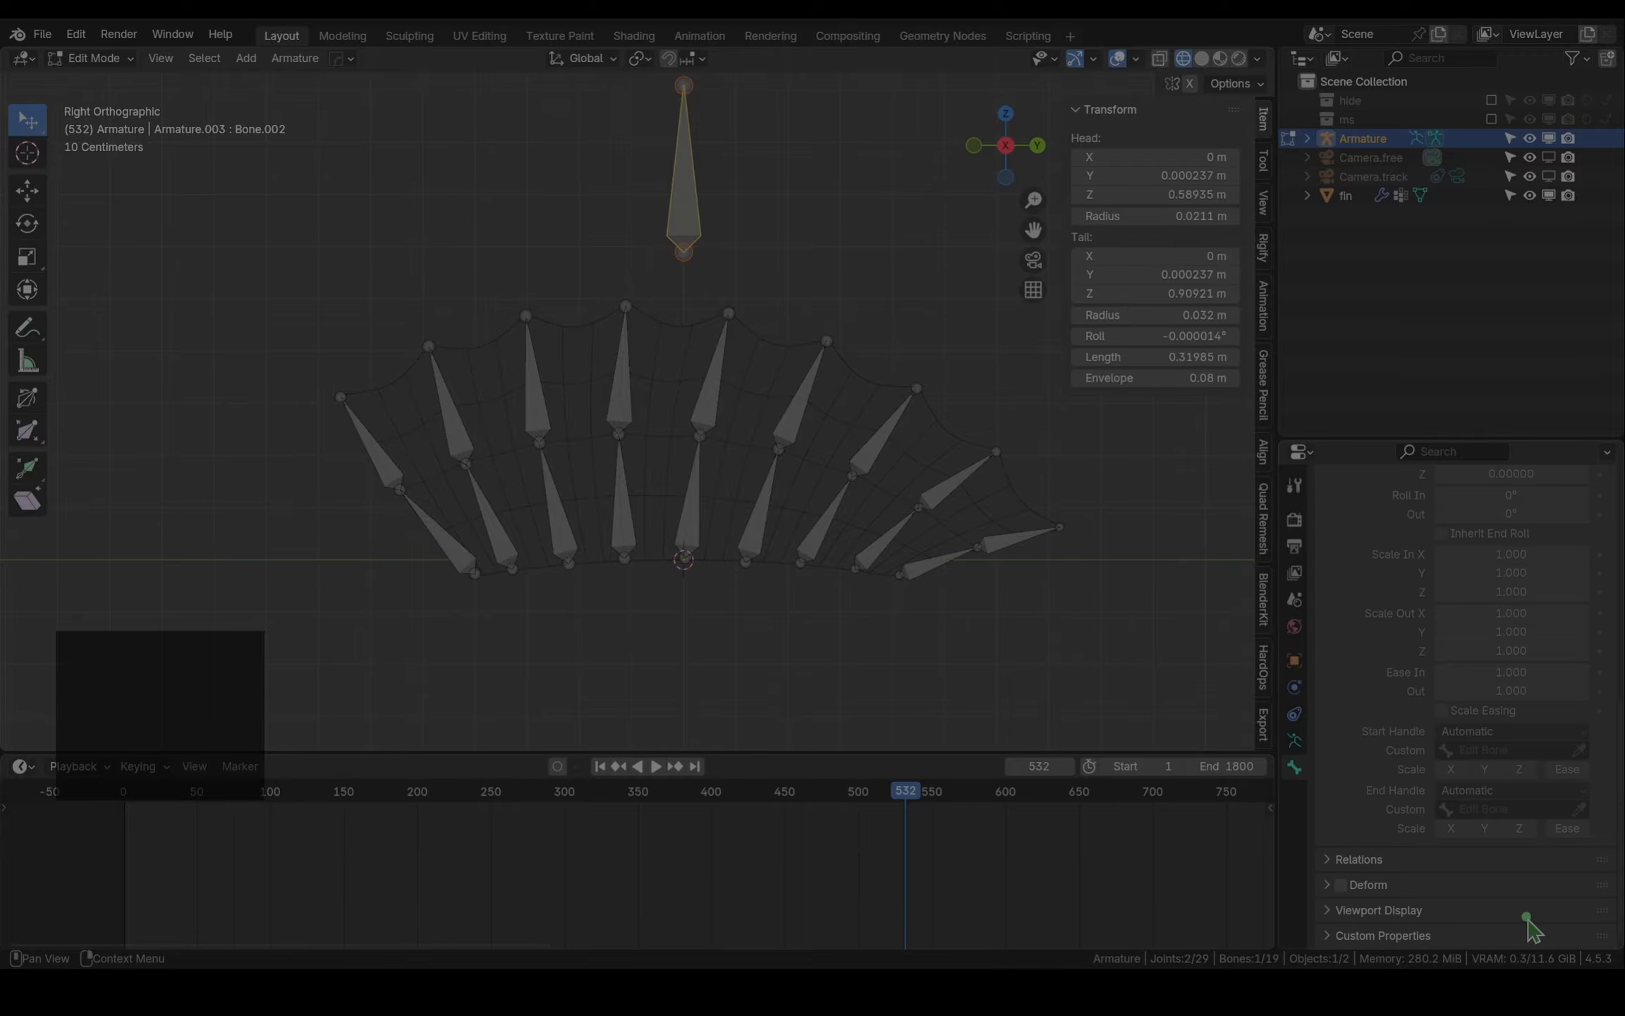
scroll(1388, 680, "up", 10)
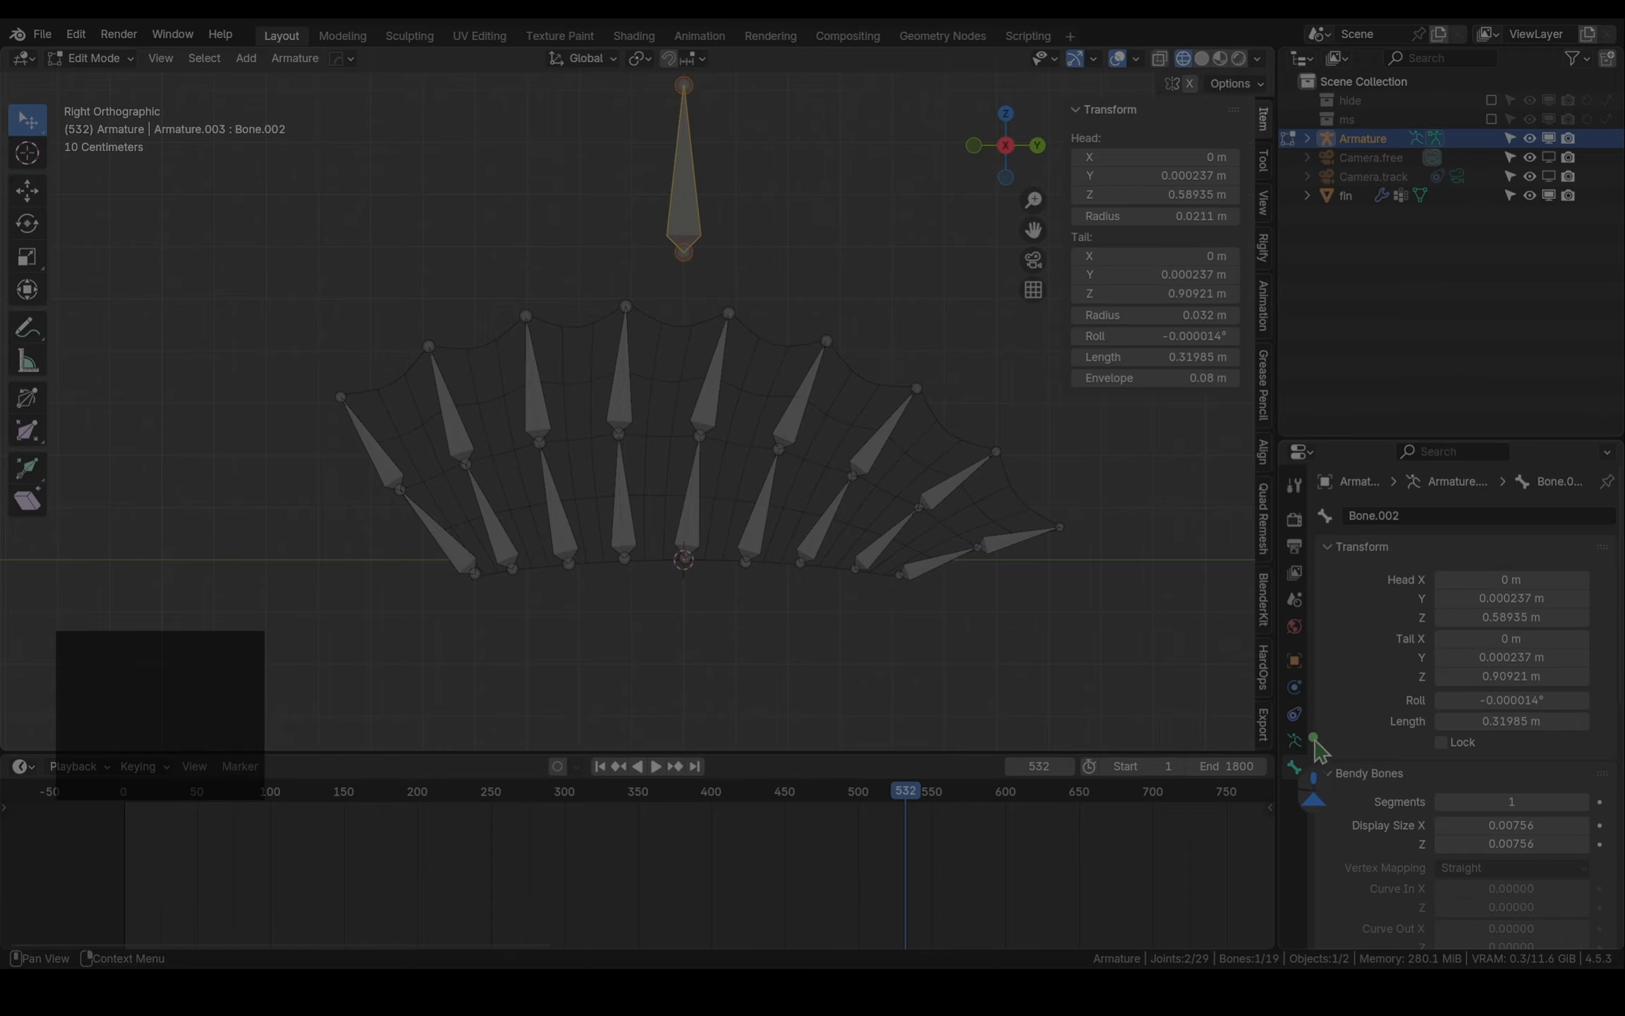
left_click(1412, 516)
type("rot")
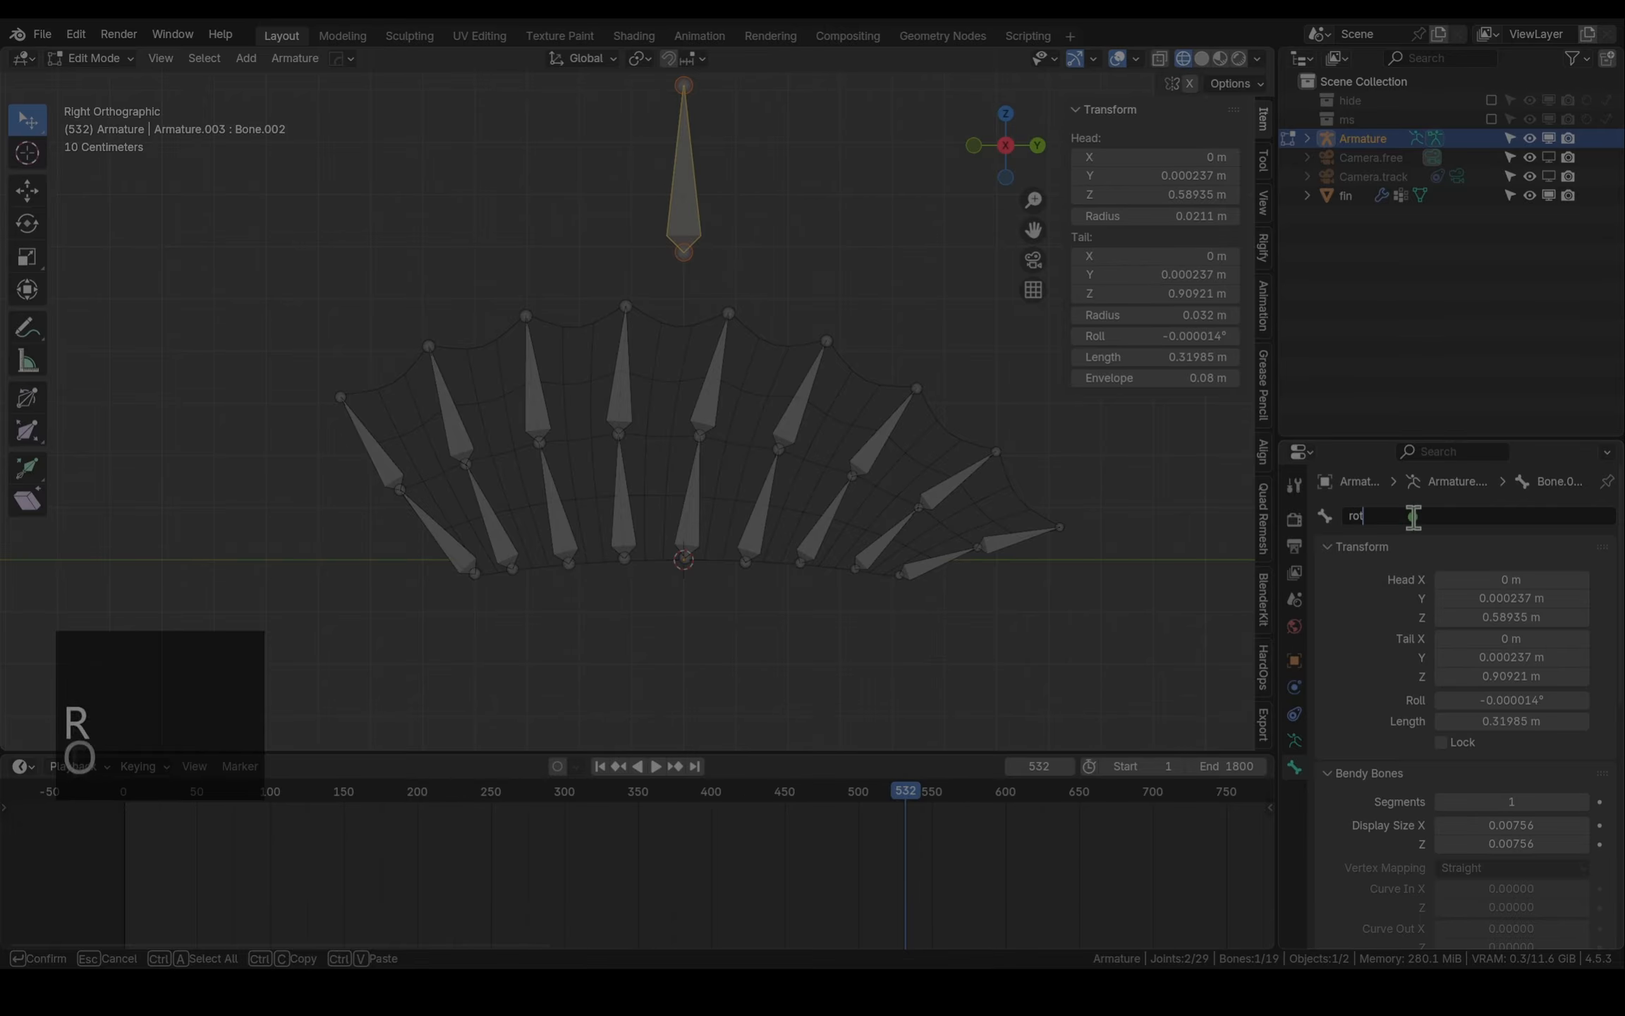
type("ation_fin")
key("Return")
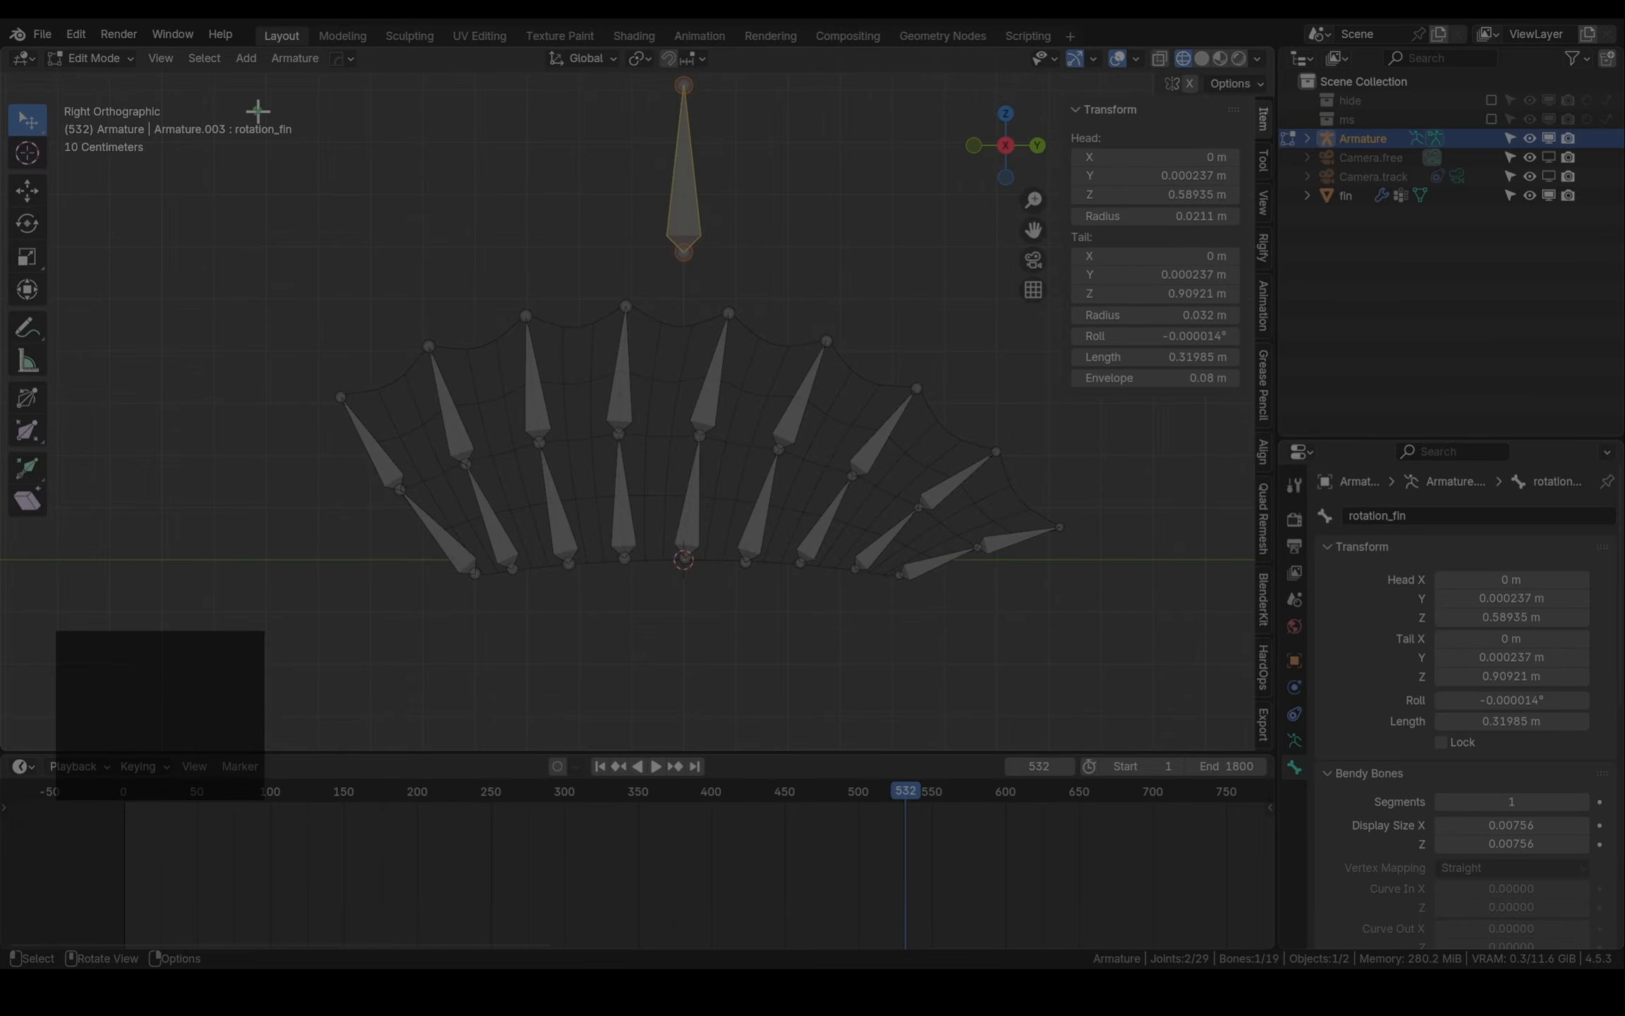
Return to Object Mode and parent the fin mesh to the armature with automatic weights
left_click(91, 58)
left_click(91, 72)
left_click(687, 326)
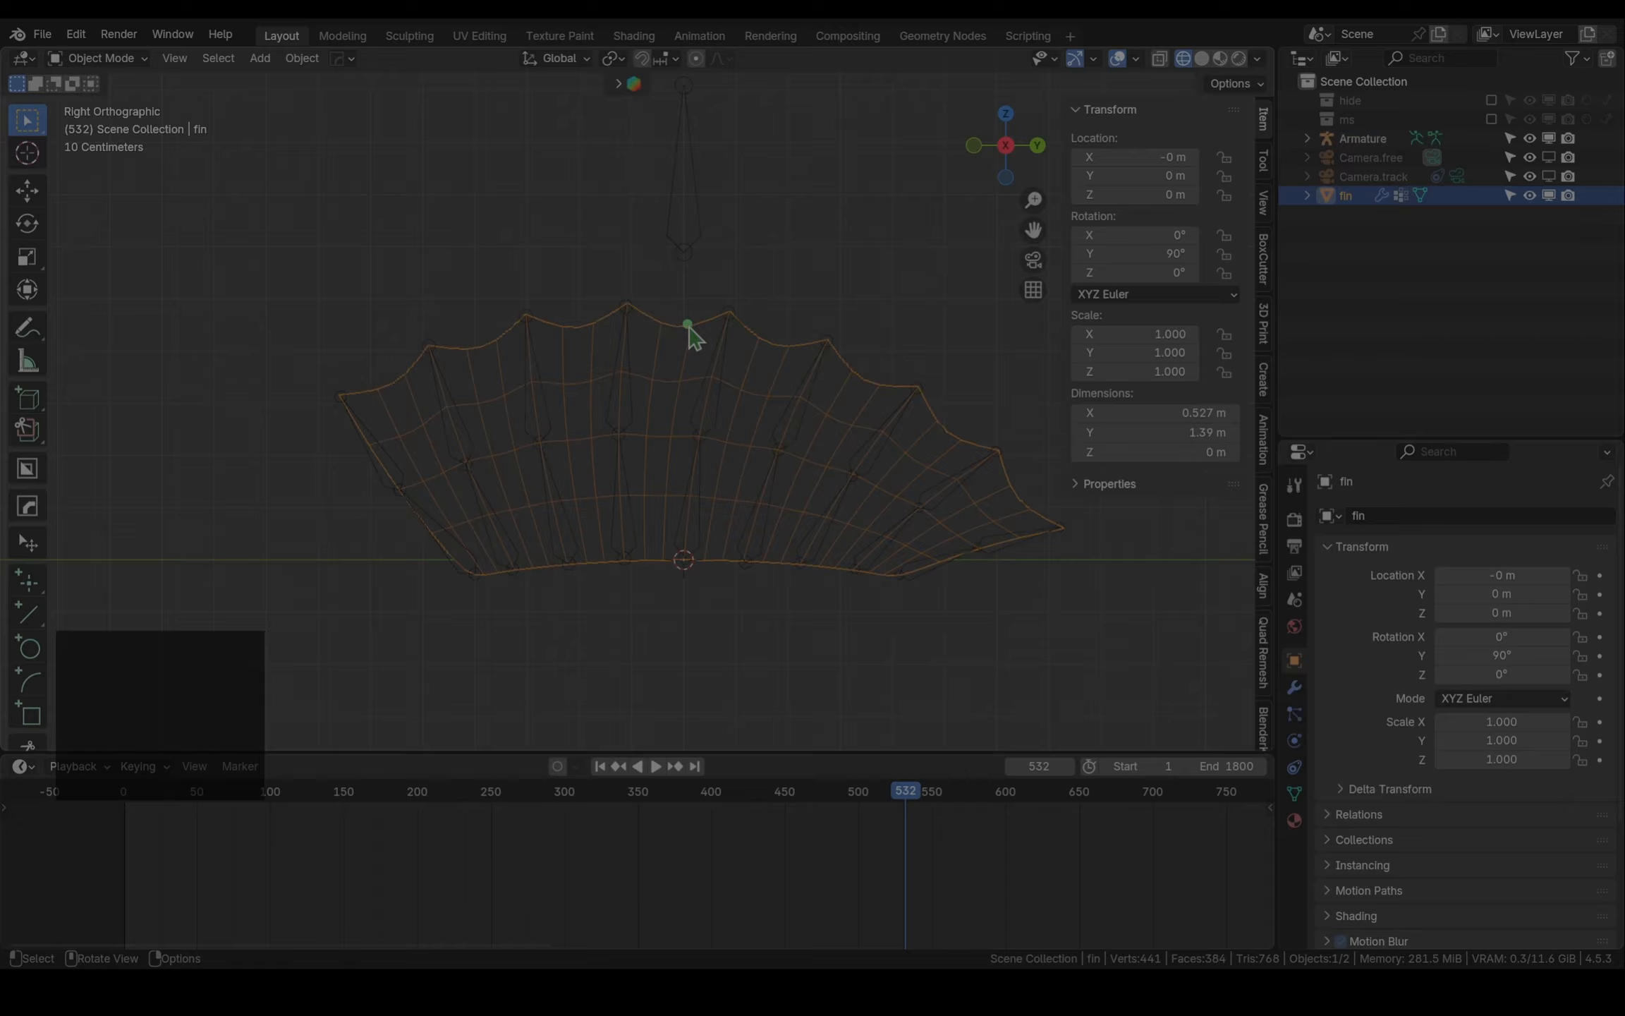
left_click(683, 242, "shift")
key("ctrl+p")
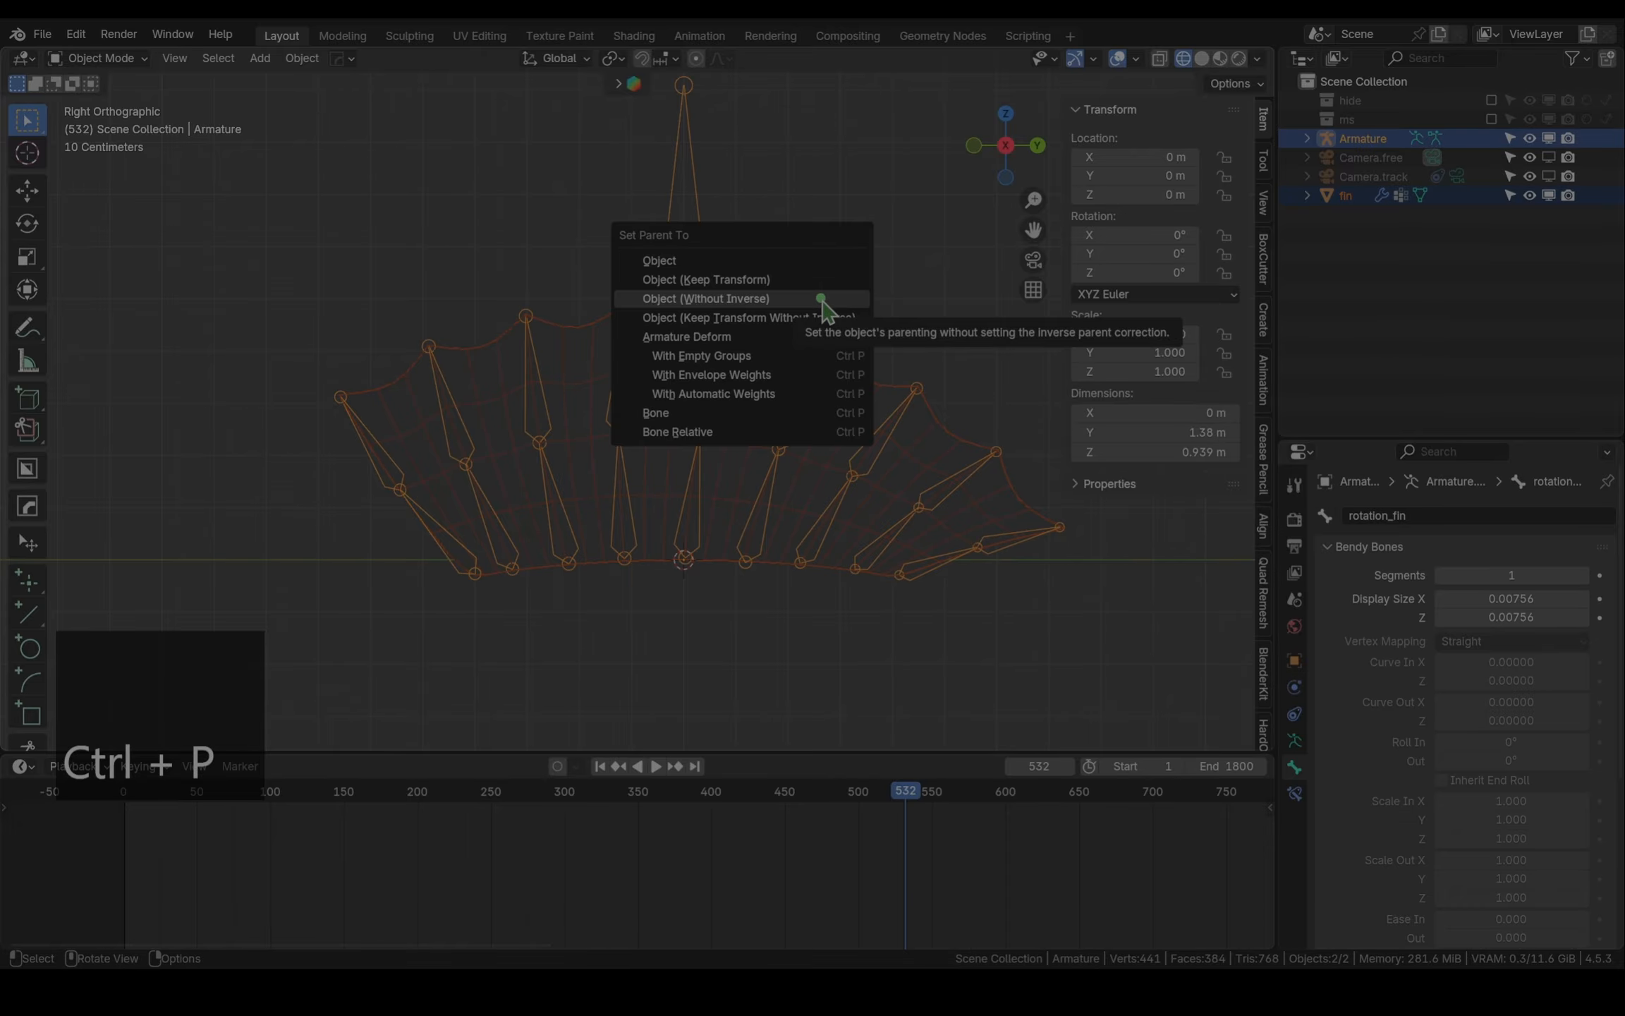
left_click(840, 400)
In Pose Mode, rotate the rotation_fin bone about -141° around its local X axis to fold the fin
left_click(92, 58)
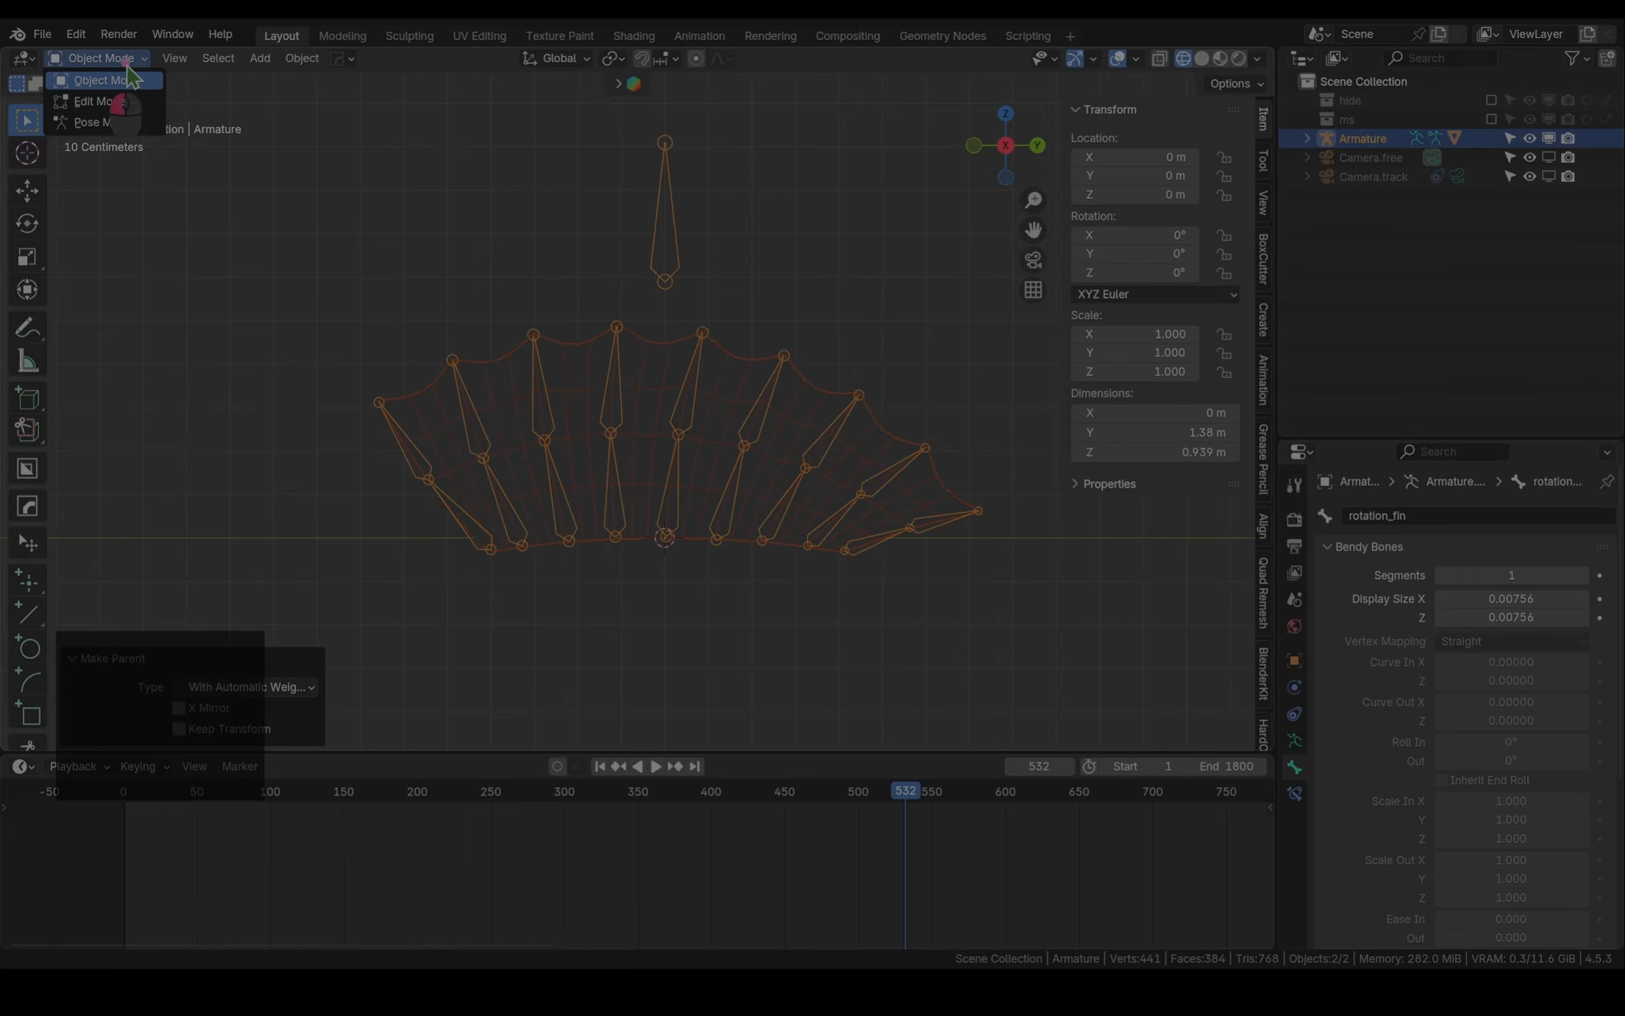
left_click(127, 125)
key("r")
key("x")
key("x")
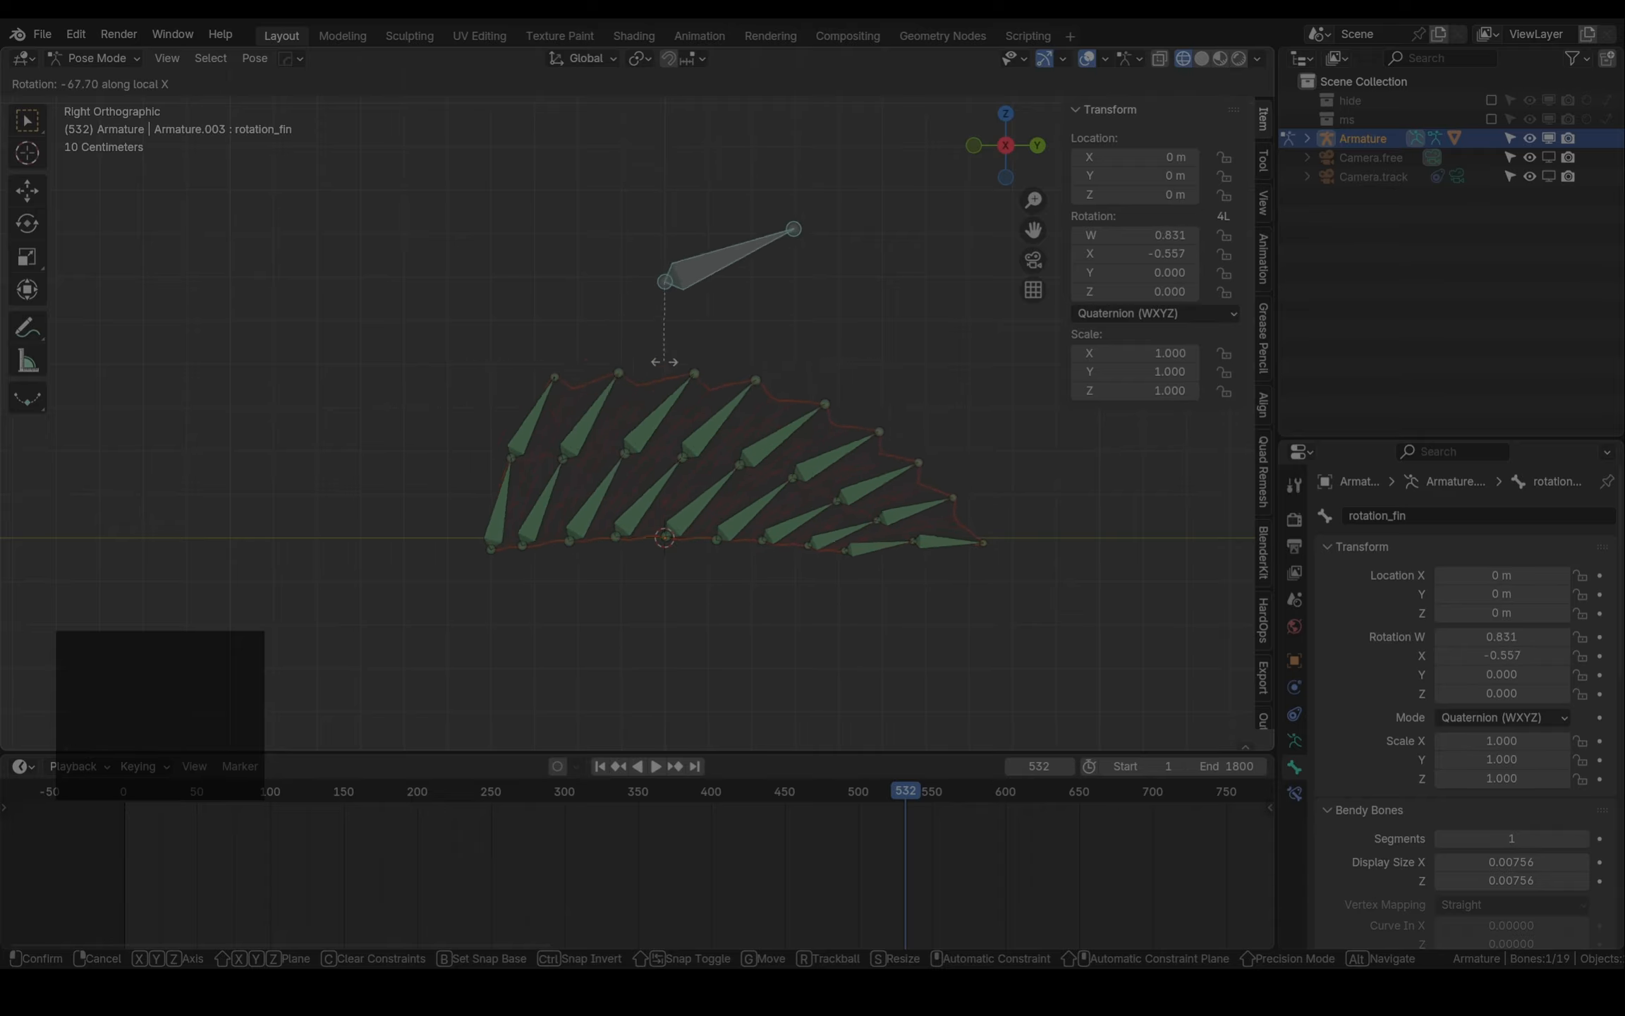
left_click(613, 296)
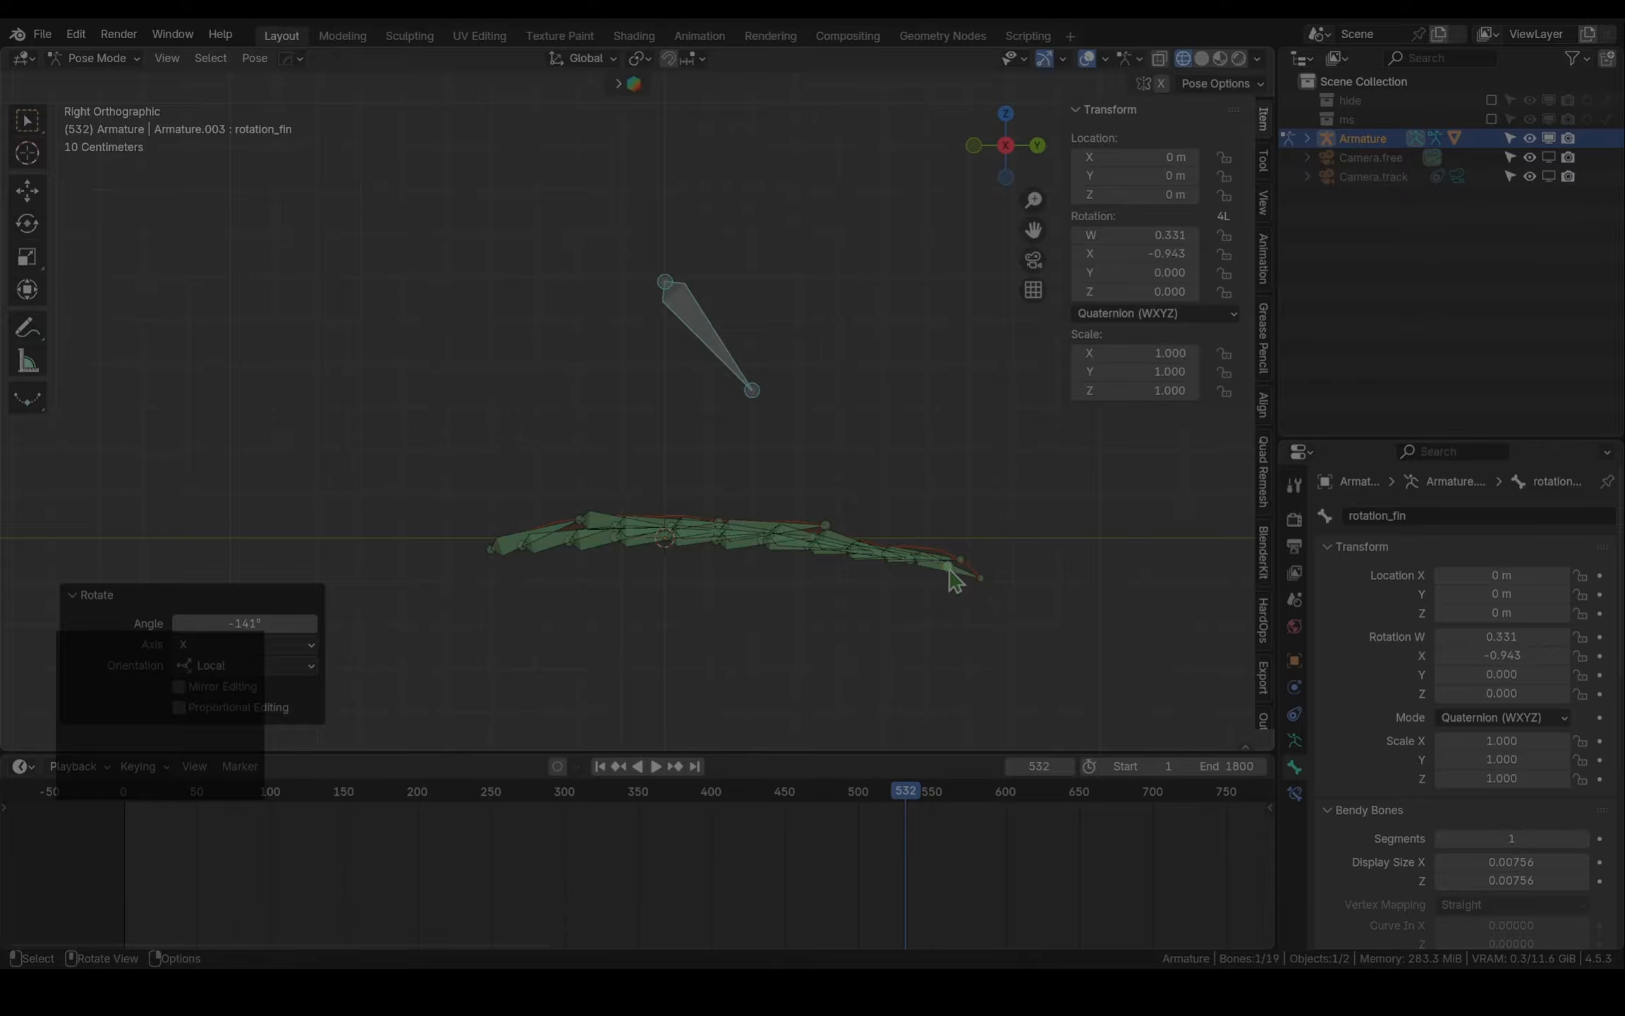
Lower the Copy Rotation influence of Bone.018, the rearmost rib's tip bone, to 0.018
left_click(954, 579)
left_click(1295, 792)
left_click_drag(1488, 782, 1440, 787)
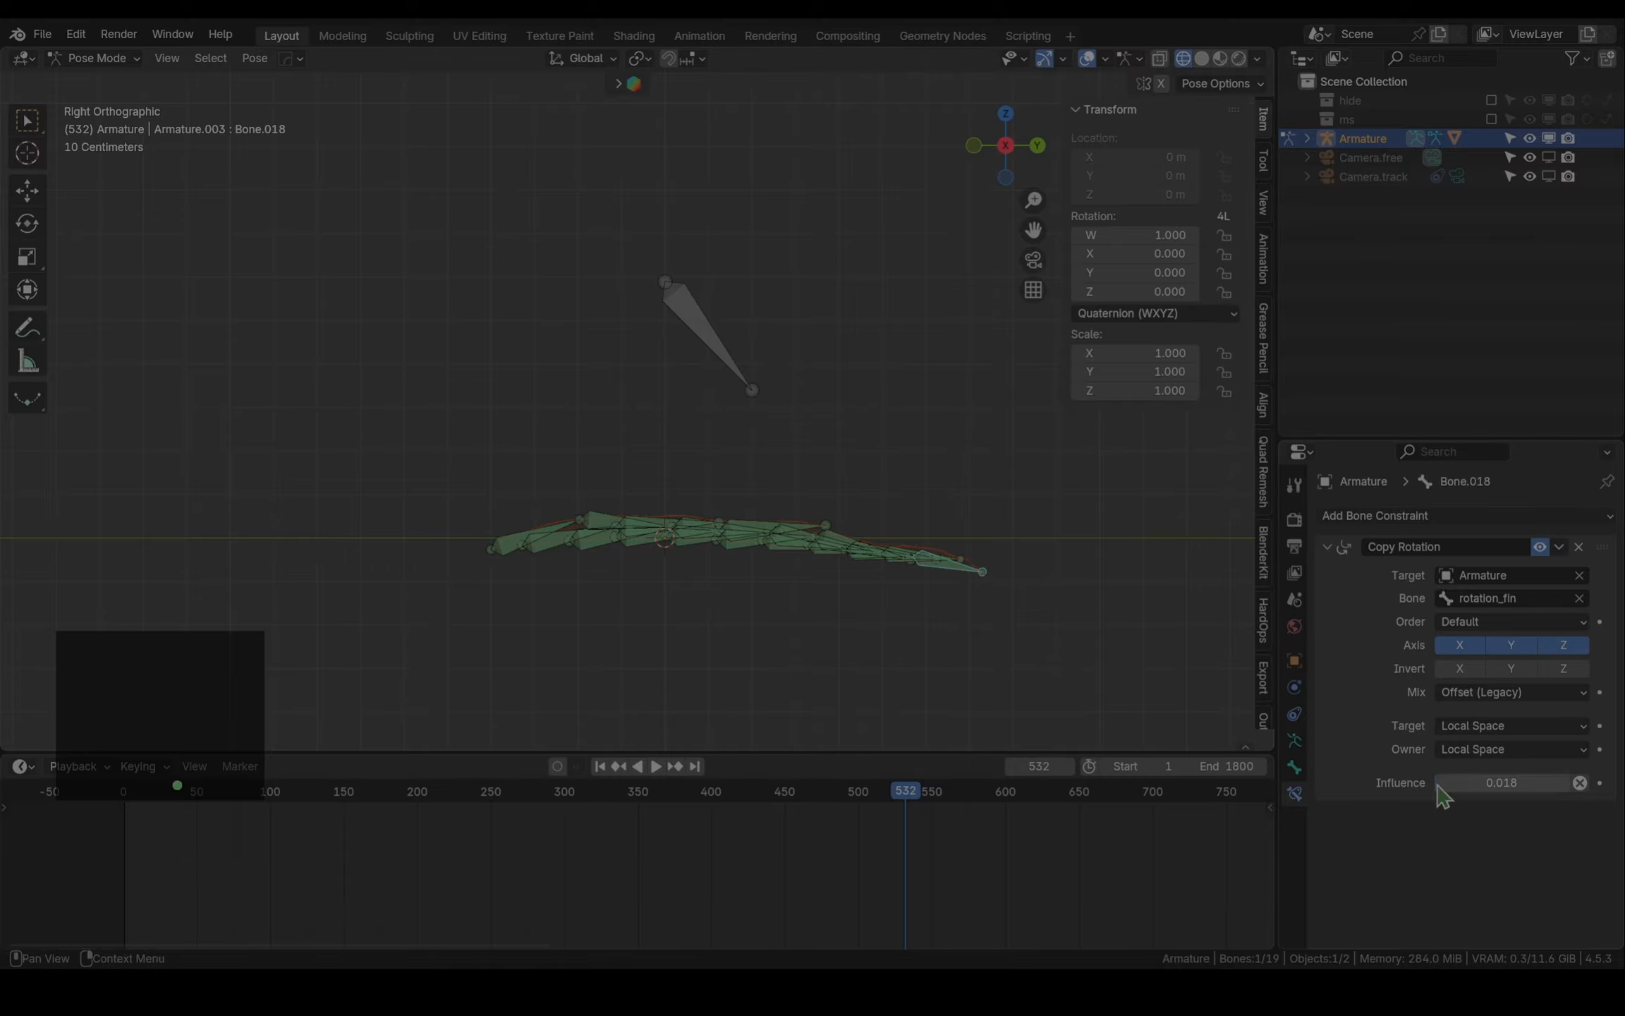
Clear the rotation_fin bone's pose transforms to unfold the fin
left_click(723, 332)
left_click(255, 58)
mouse_move(497, 101)
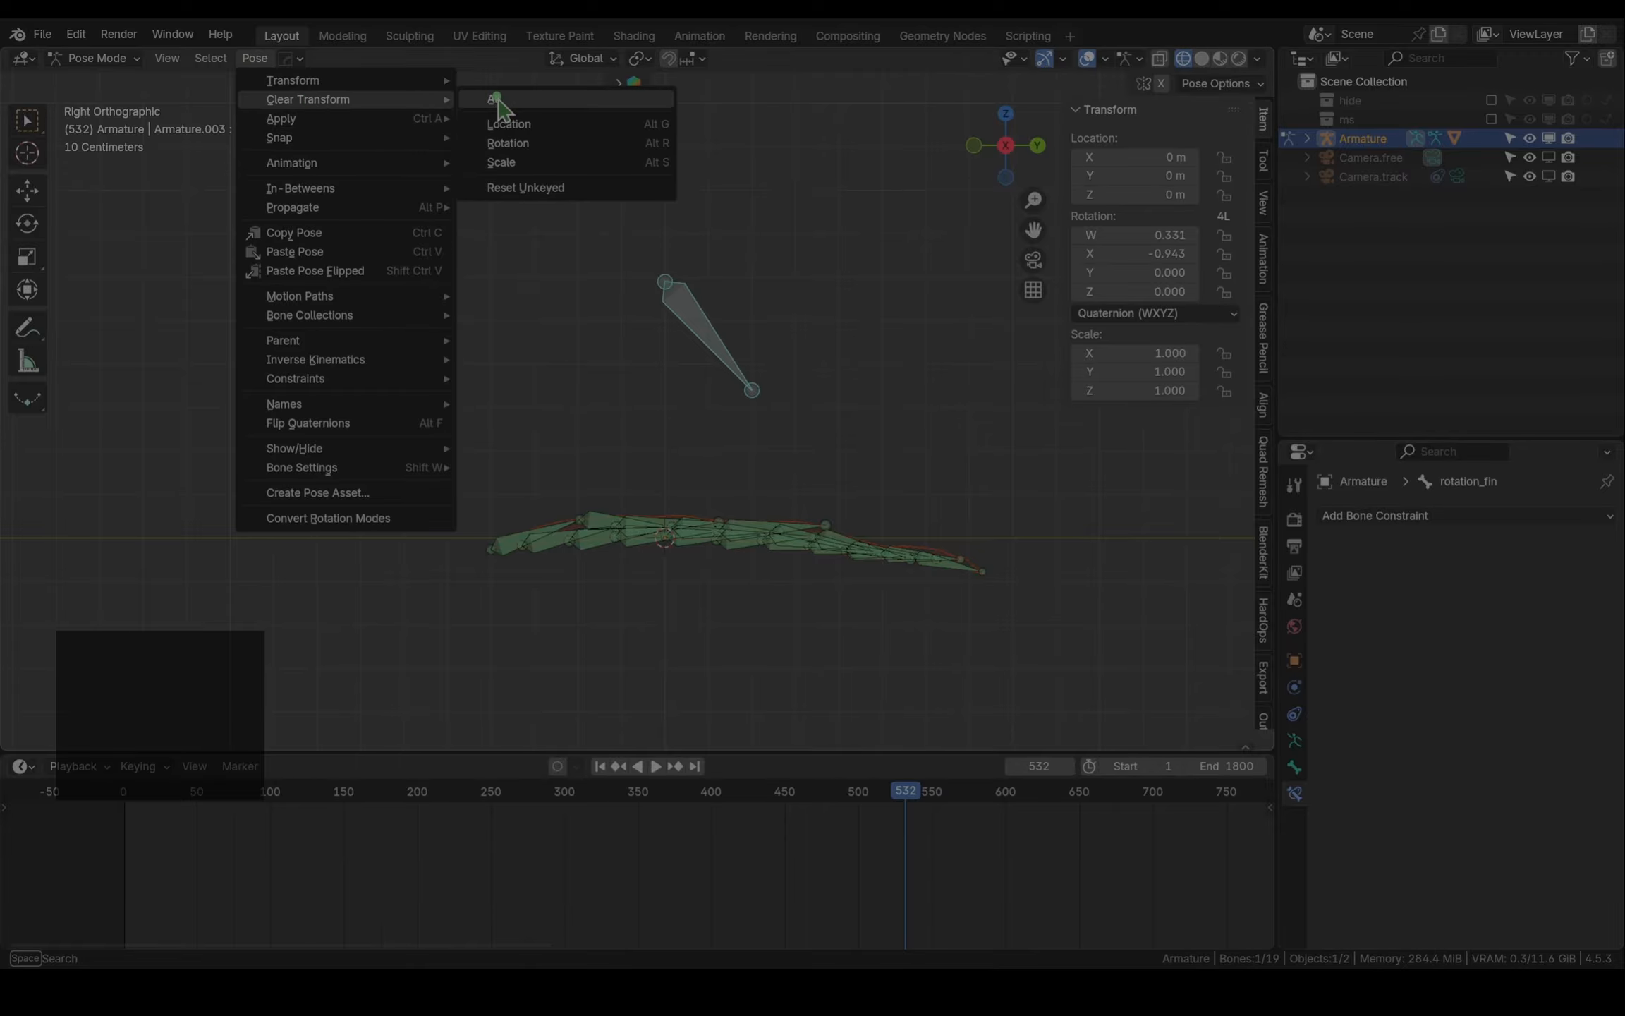
left_click(497, 151)
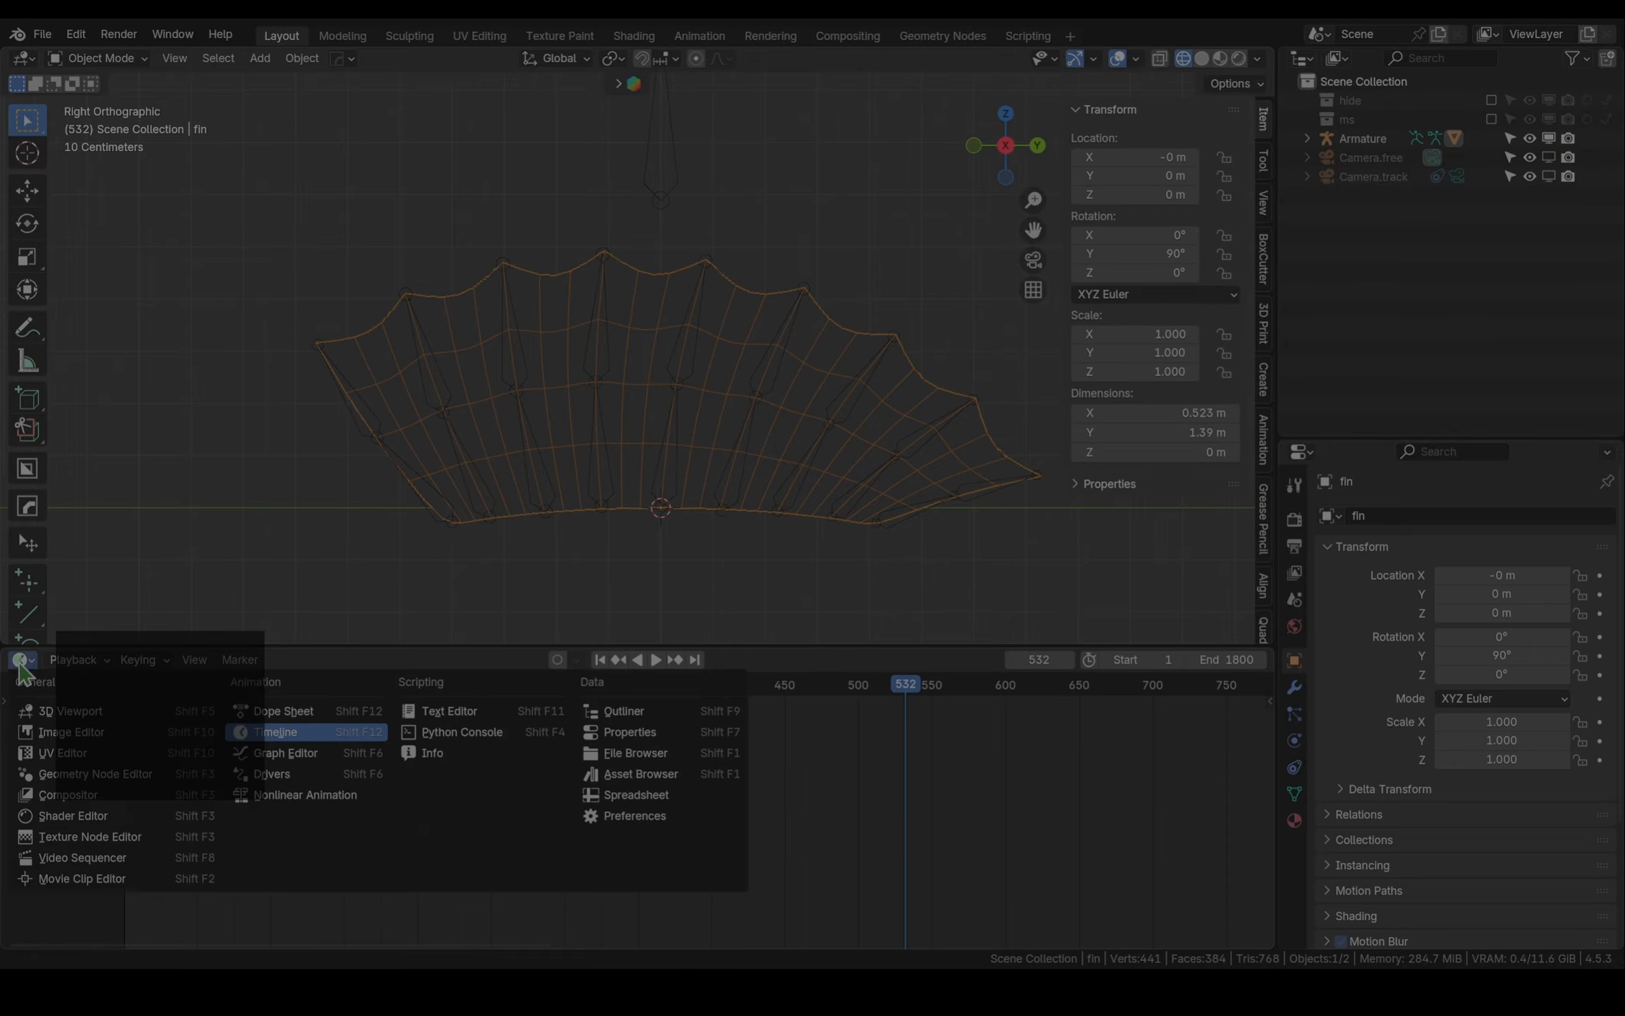
Change the timeline area to a Geometry Node Editor and create a new node group for the fin
left_click(22, 659)
left_click(22, 659)
left_click(156, 773)
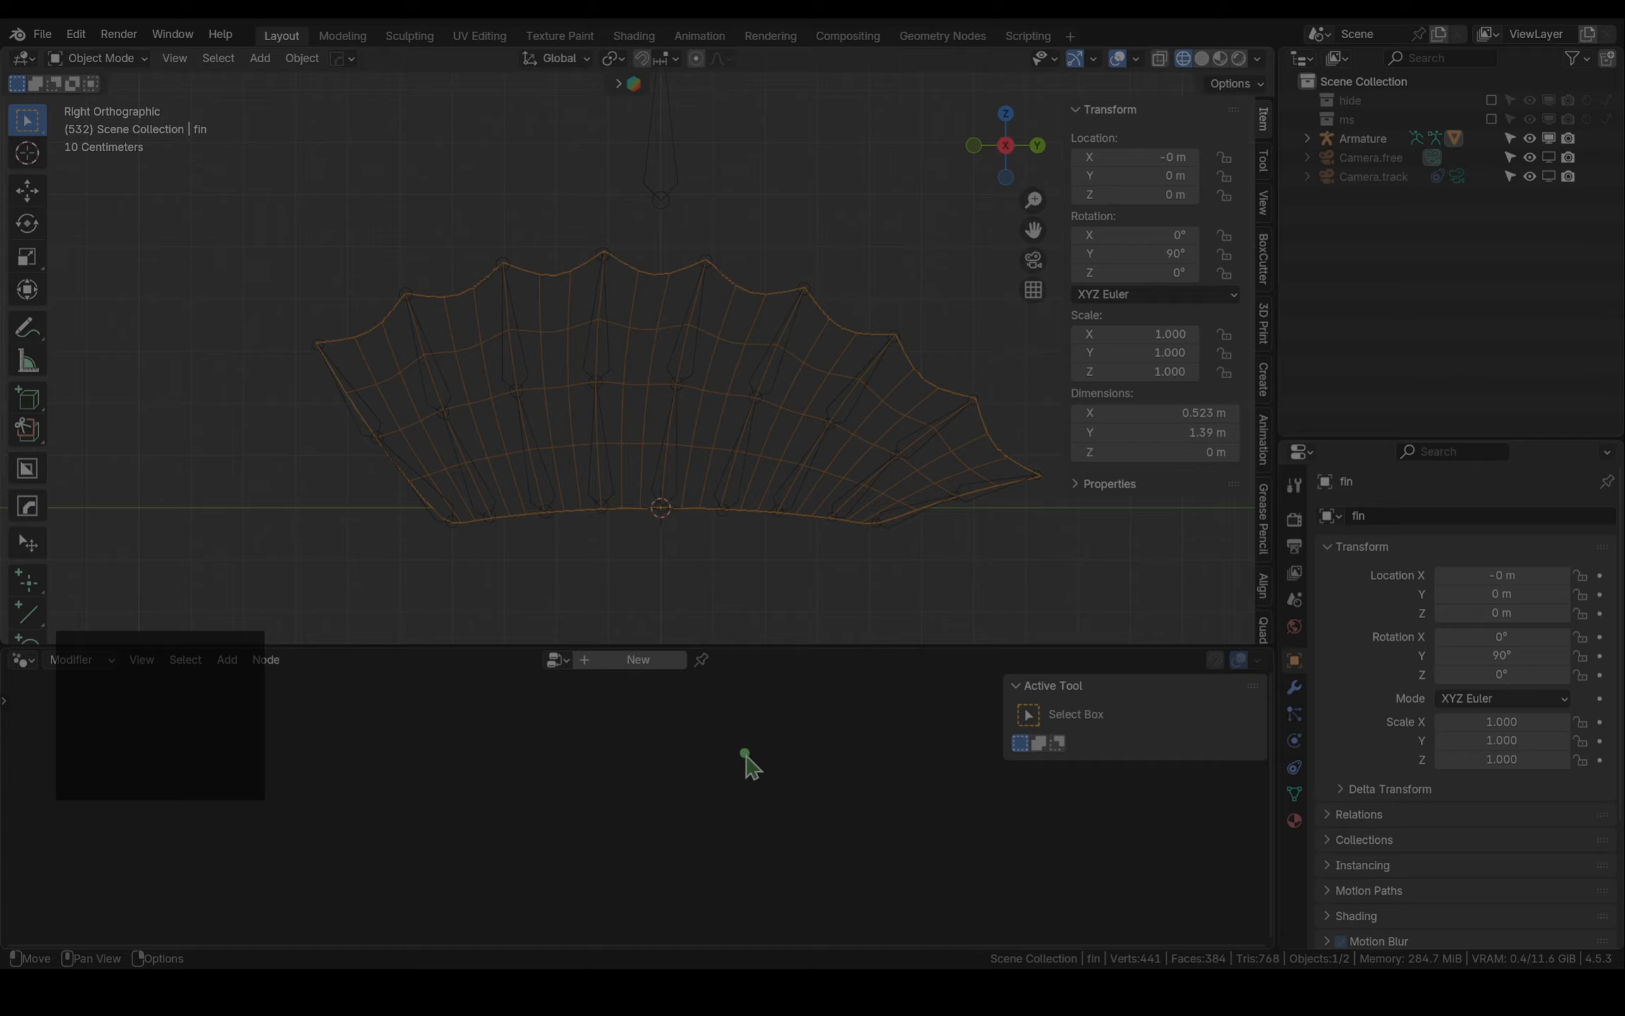
left_click(637, 663)
In the fin's Edit Mode, select the "bones" vertex group's rib edges and duplicate them in place
left_click(1294, 793)
left_click(1441, 605)
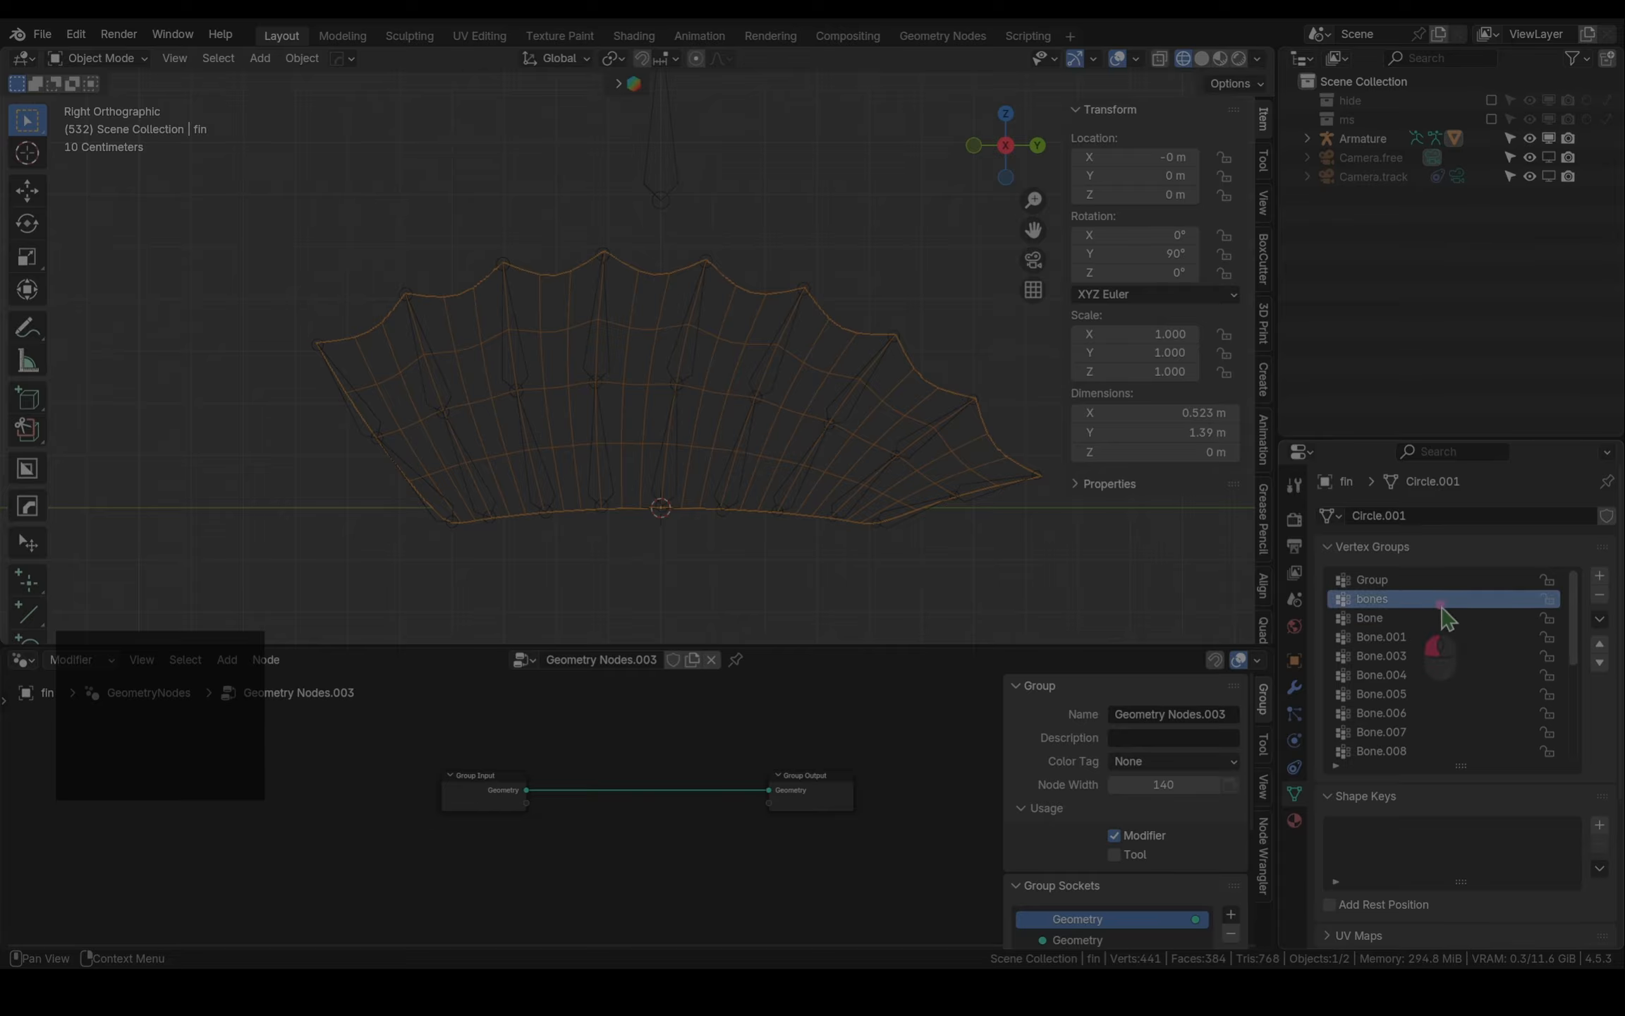
key("Tab")
left_click(1516, 795)
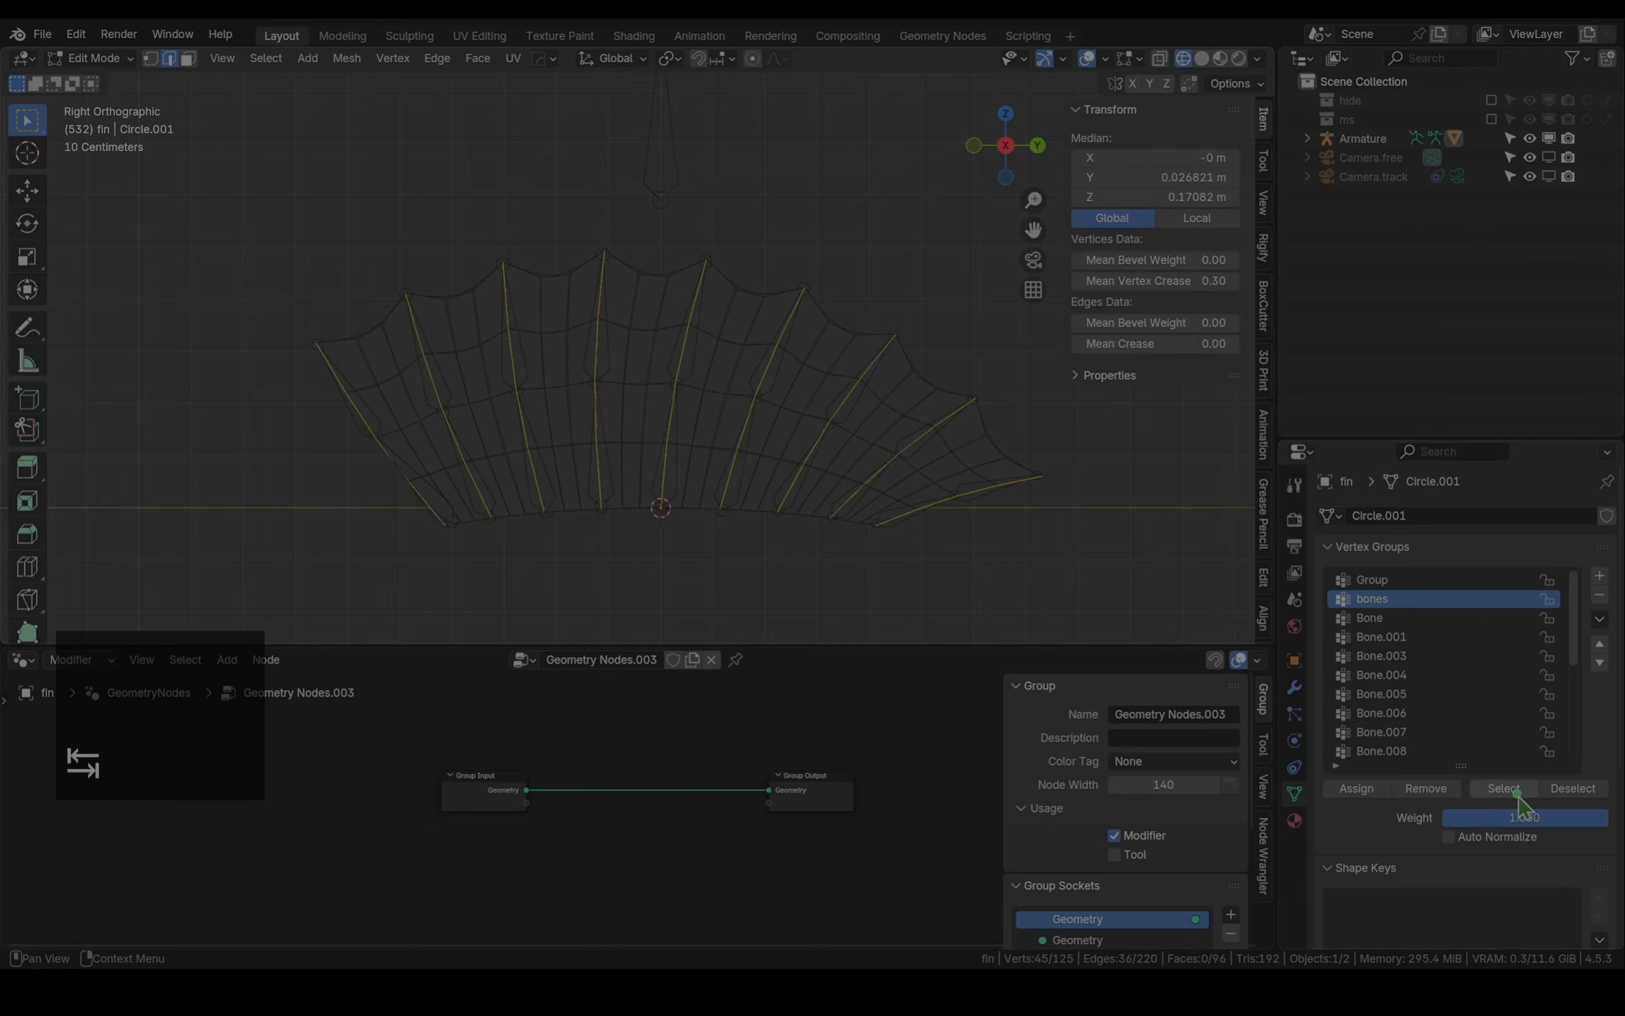
key("shift+d")
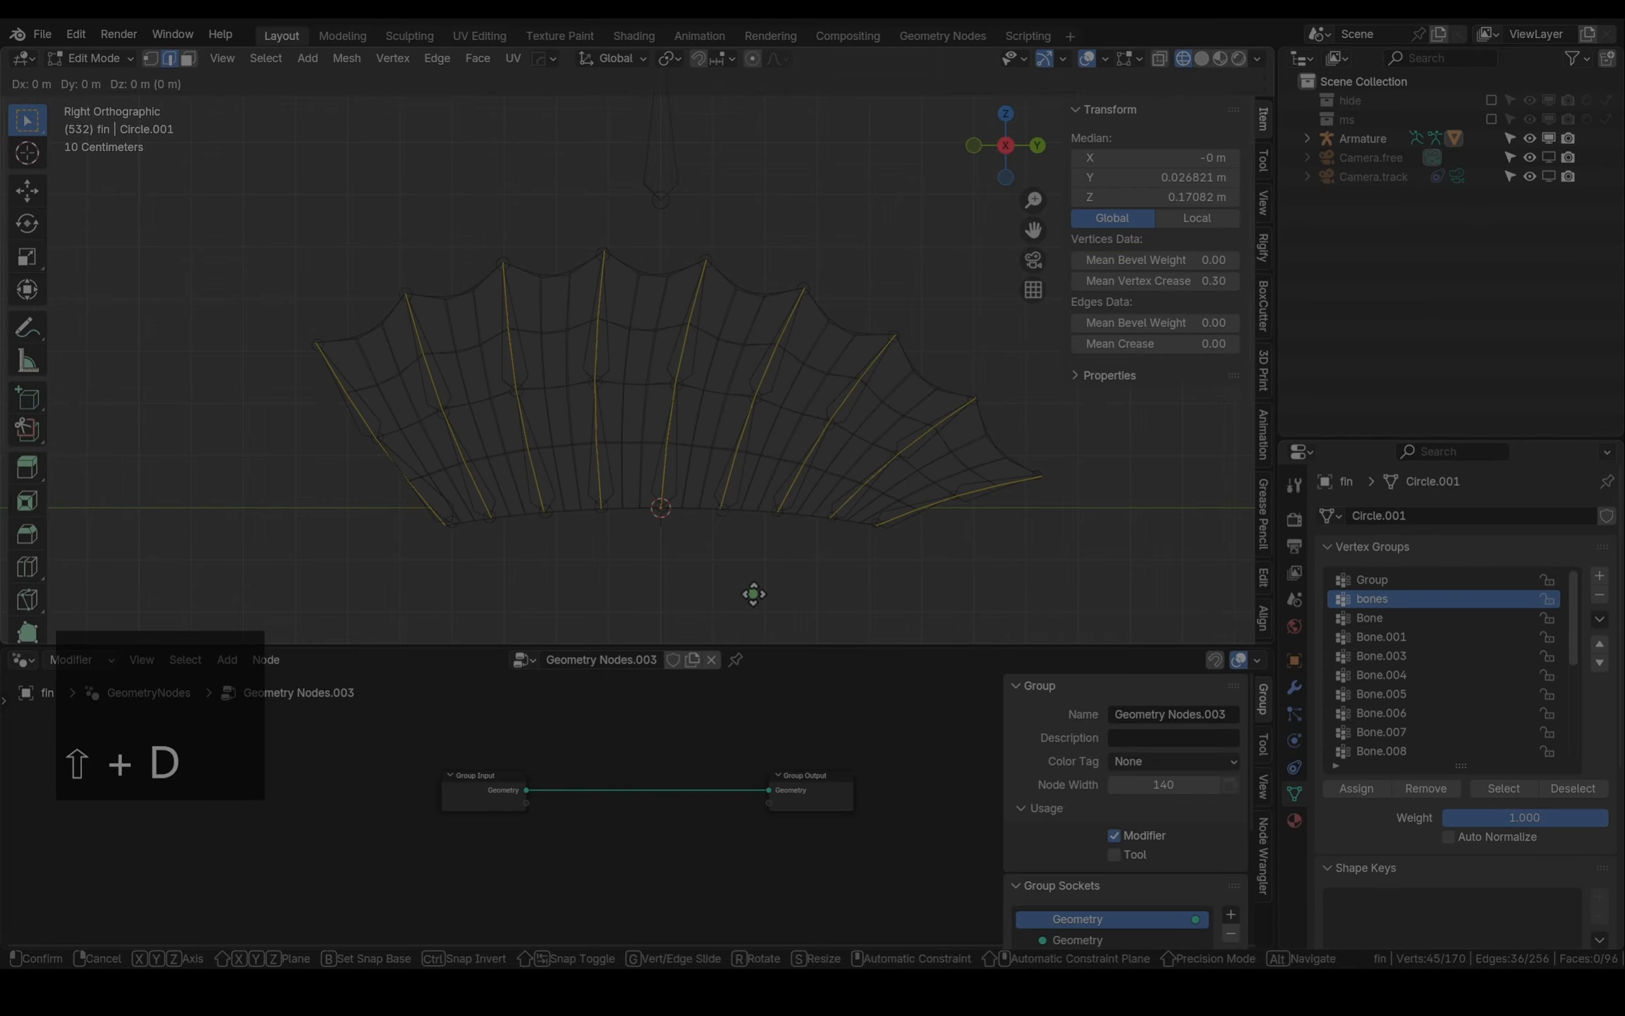
right_click(753, 594)
Create a vertex group named "bonethickness" and assign the duplicated rib edges to it
left_click(1600, 576)
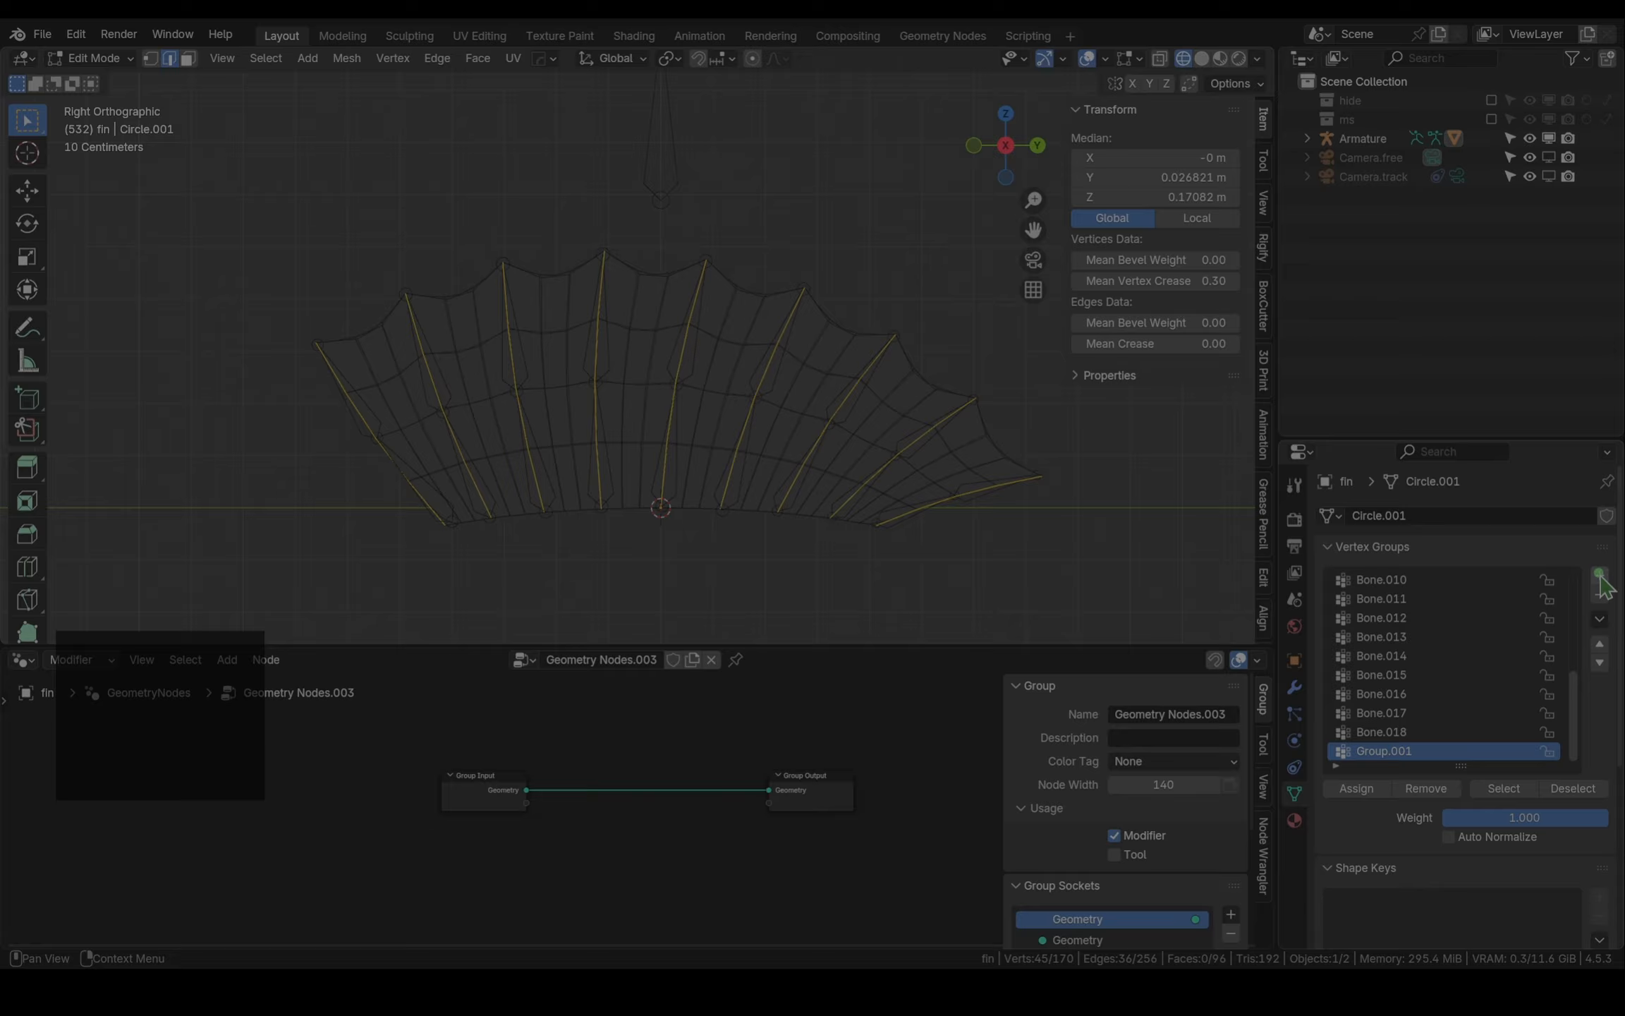
double_click(1387, 750)
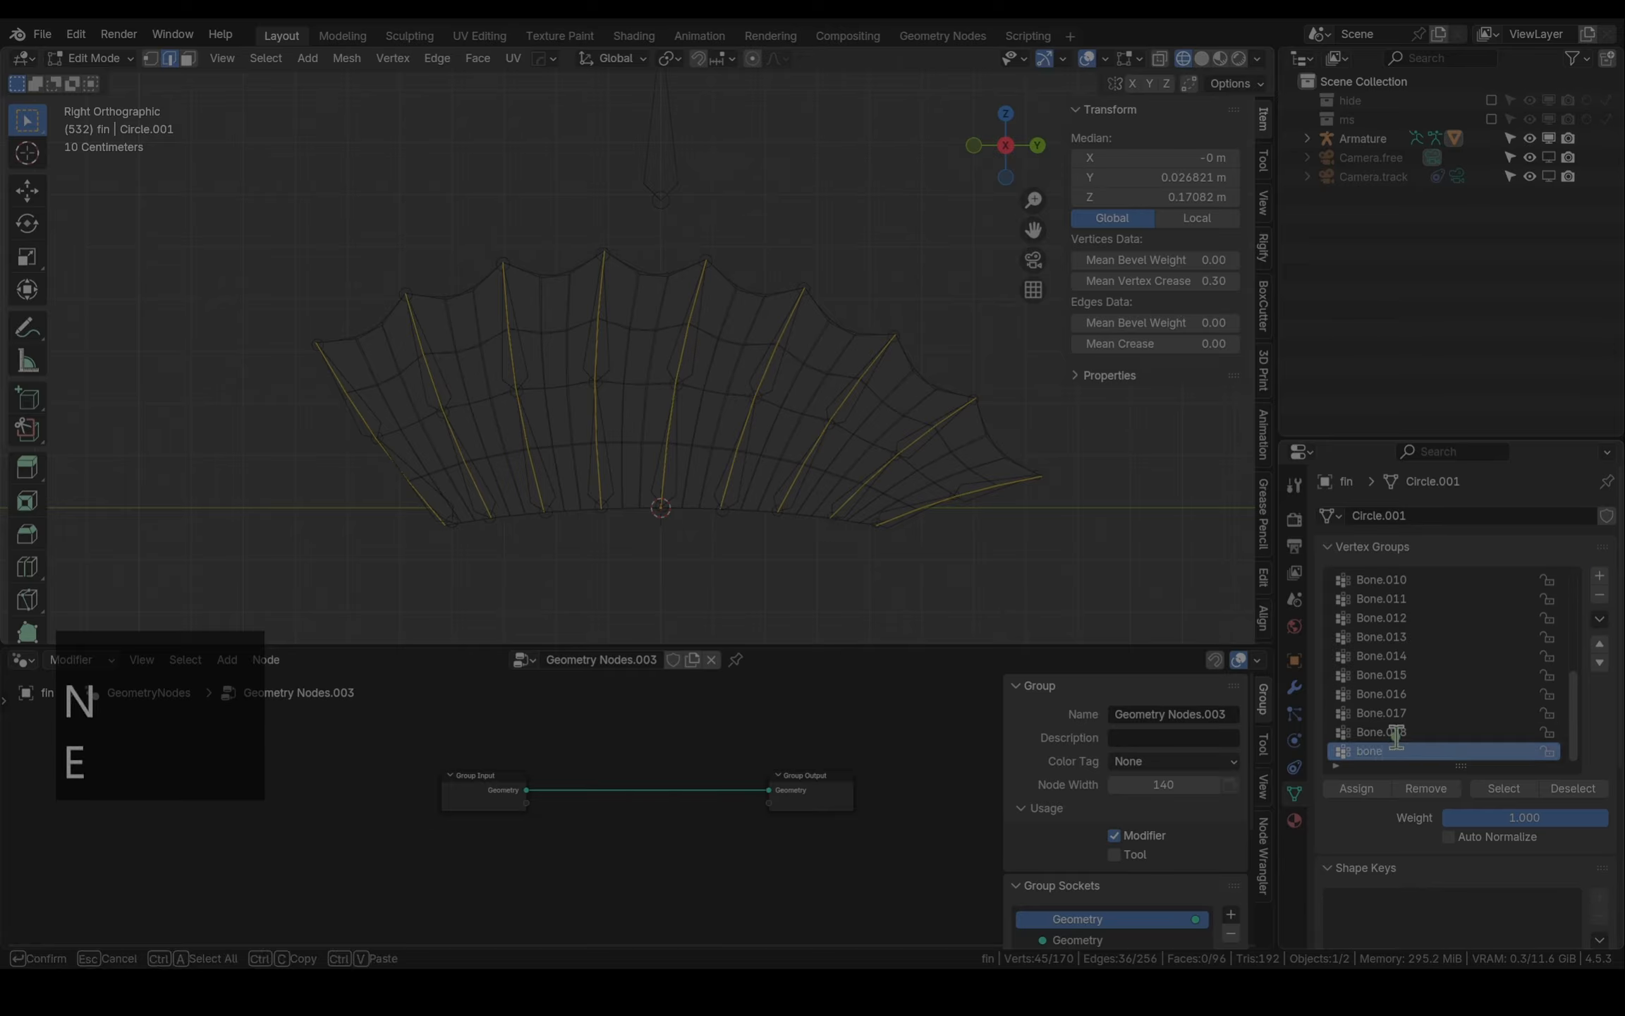
type("bonethickness")
left_click(1379, 785)
Reselect the ribs through the "bonethickness" vertex group and try moving them about 0.21 m upward off the fin
left_click(1125, 622)
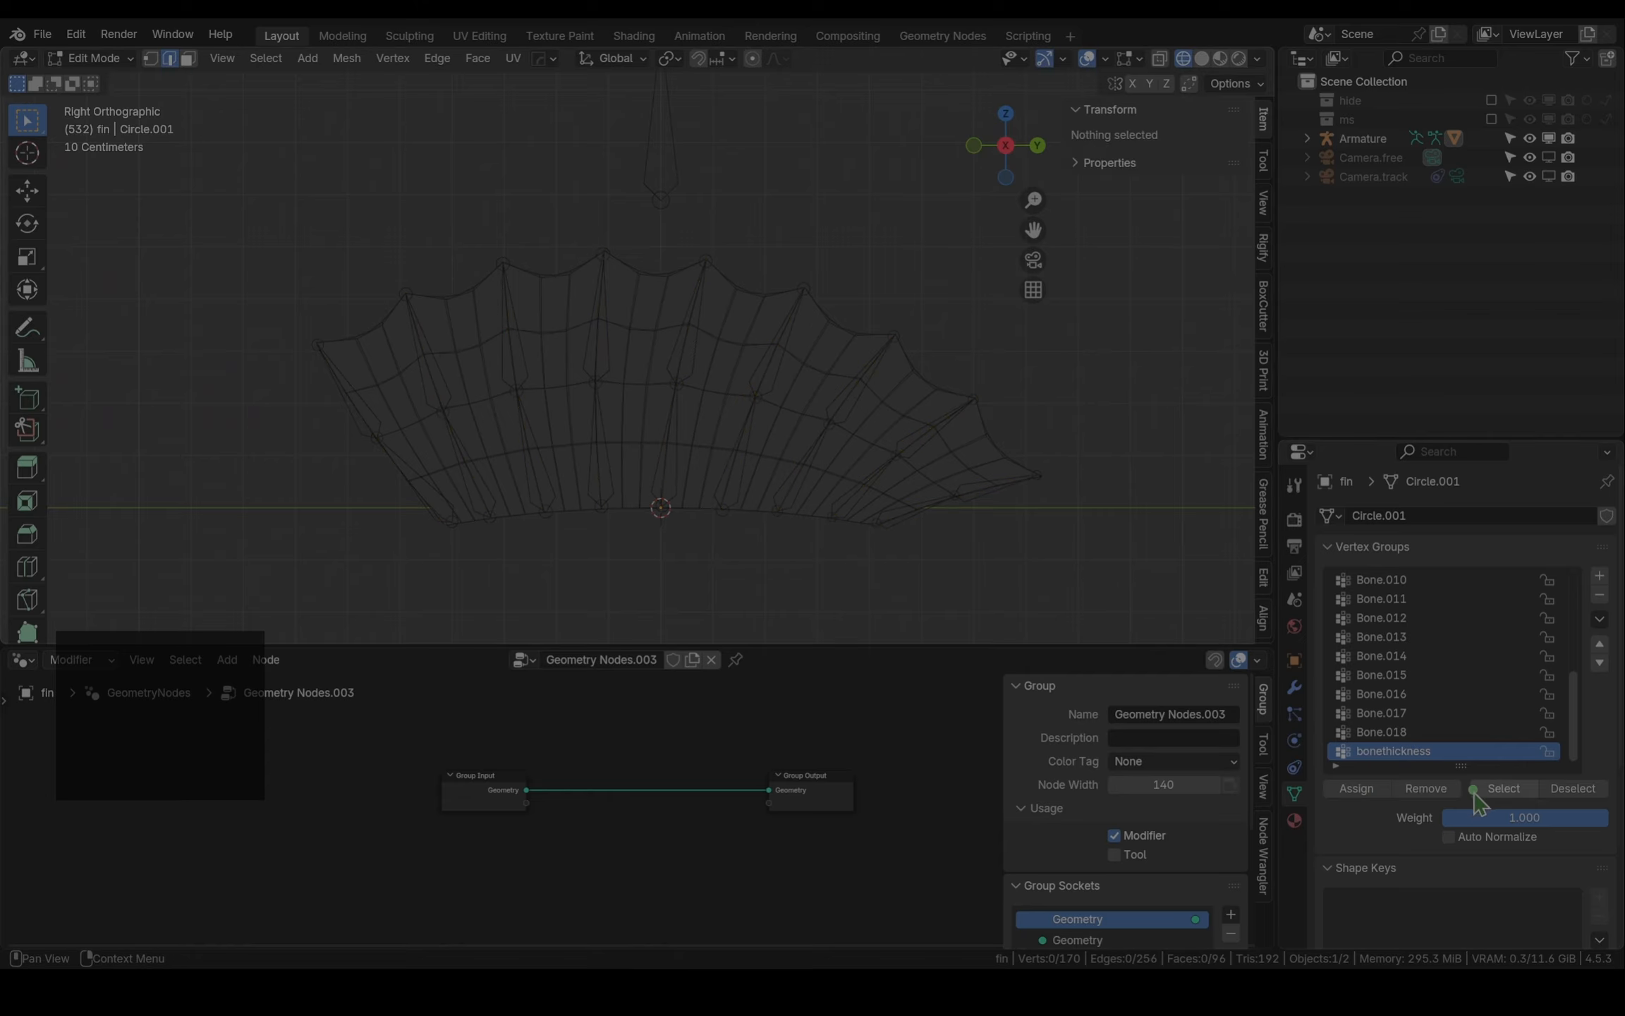
left_click(1501, 788)
key("g")
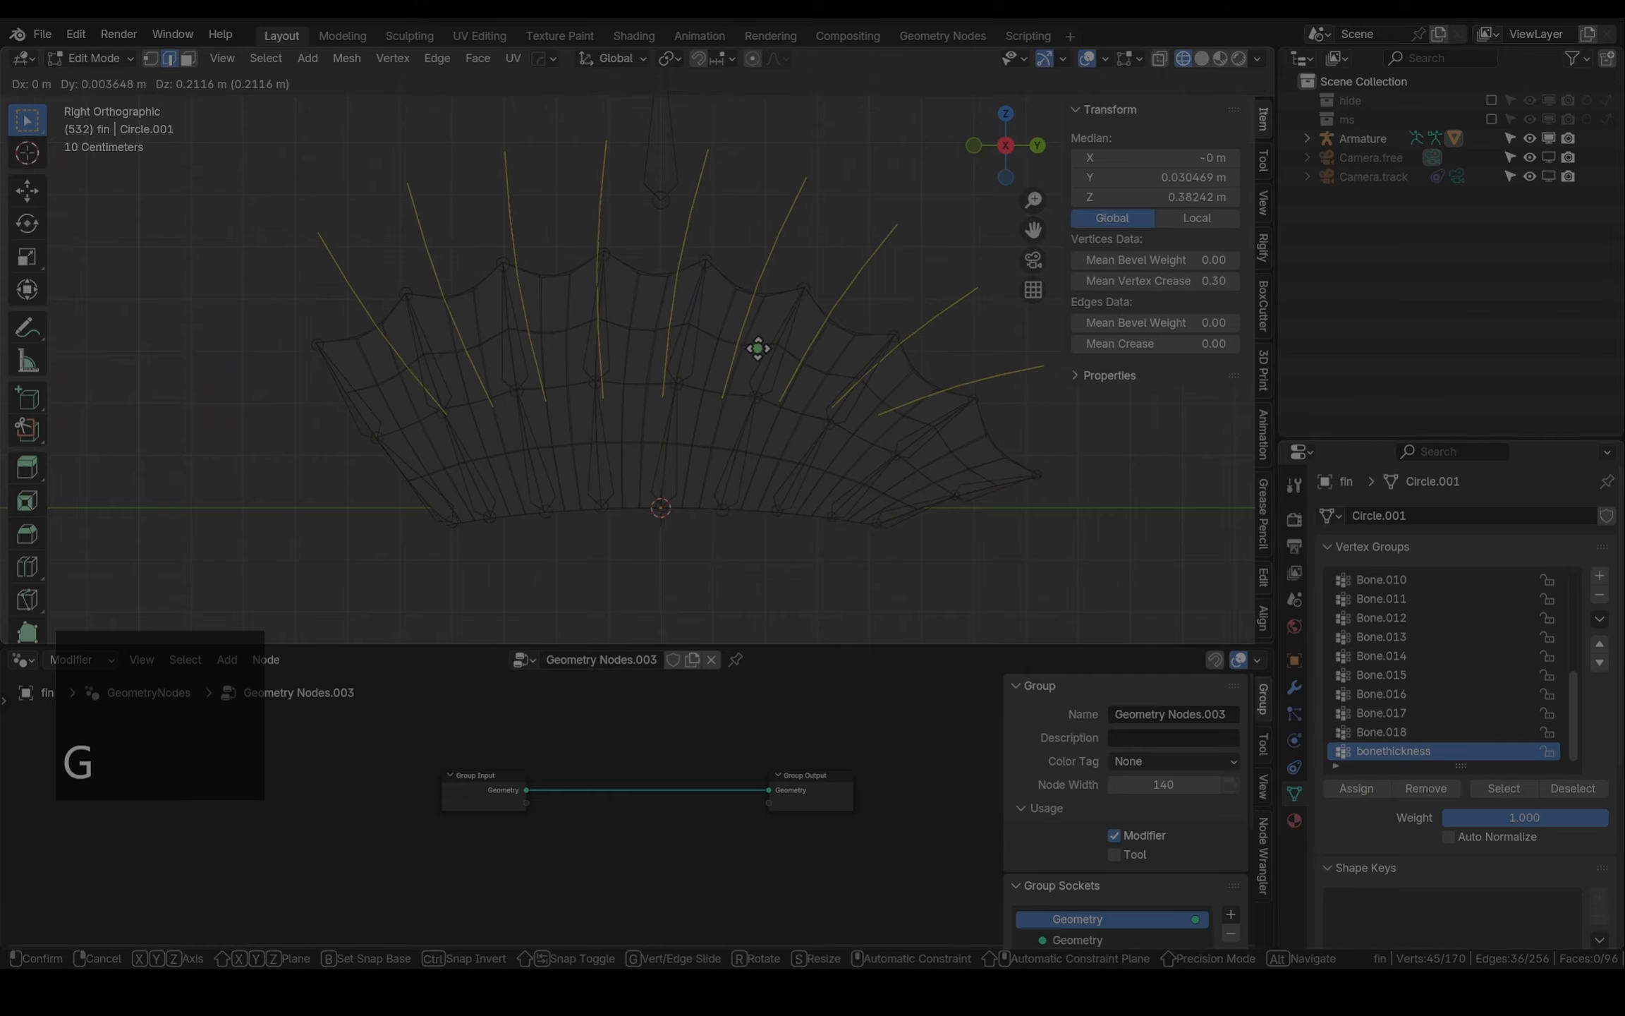
left_click(757, 347)
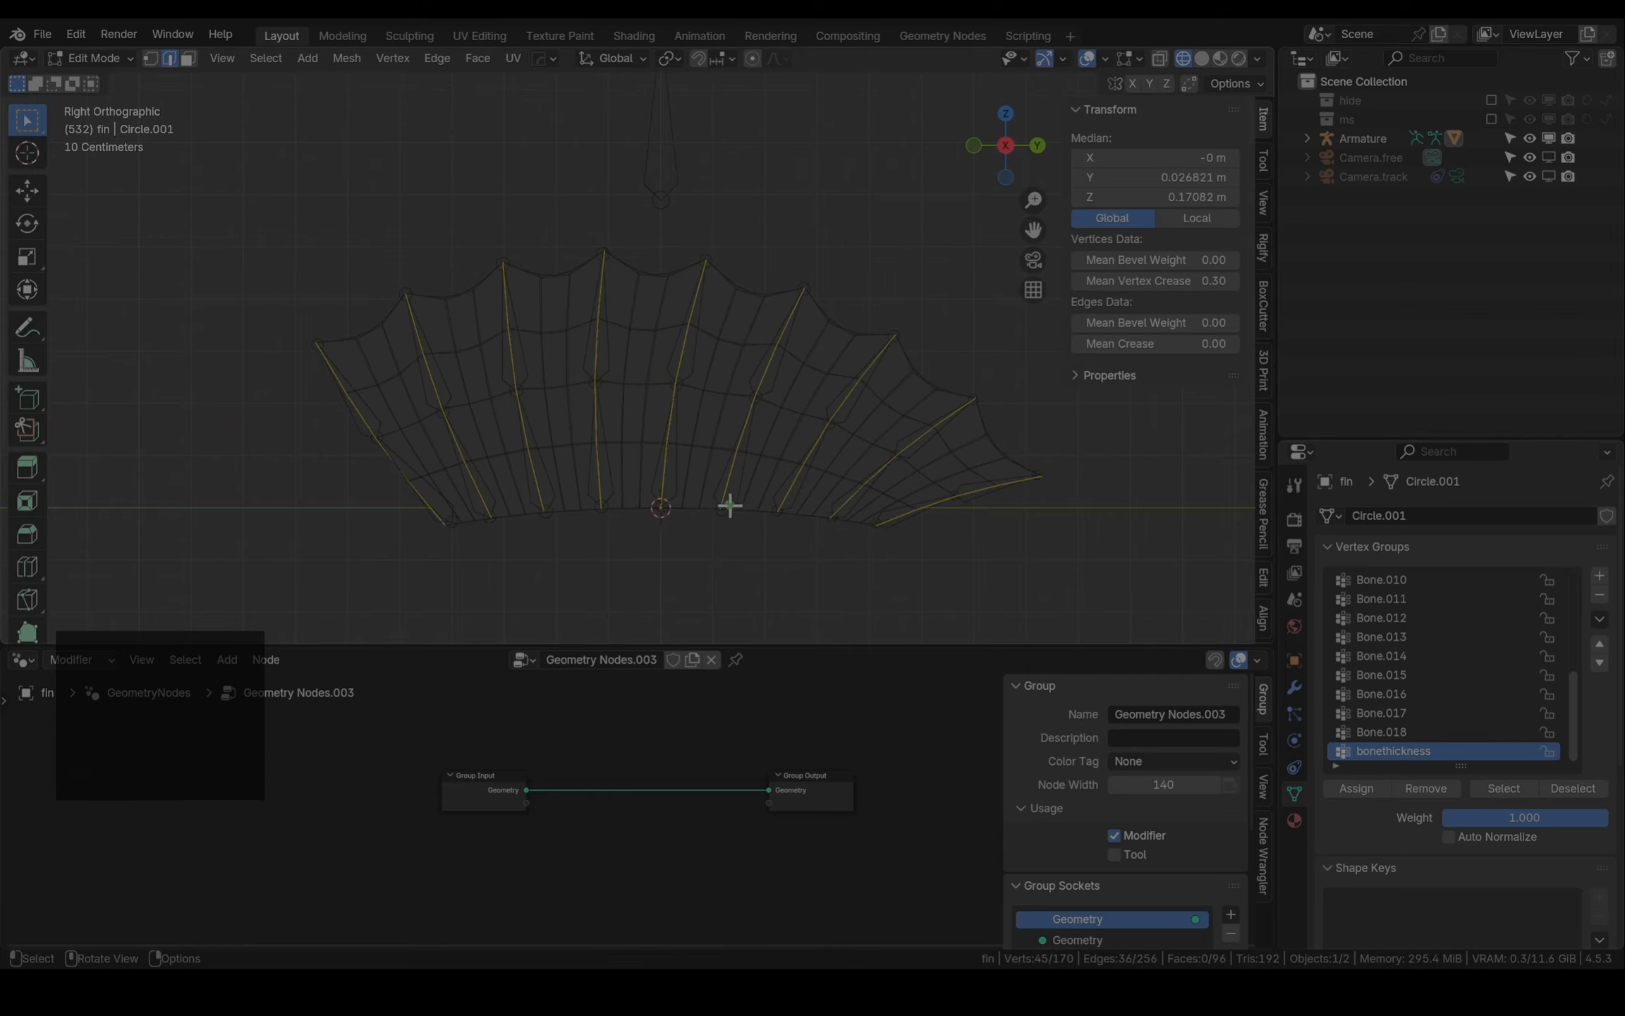
Move the Group Input node aside and insert a Join Geometry node before the Group Output
left_click_drag(494, 771, 373, 770)
key("shift+a")
type("j")
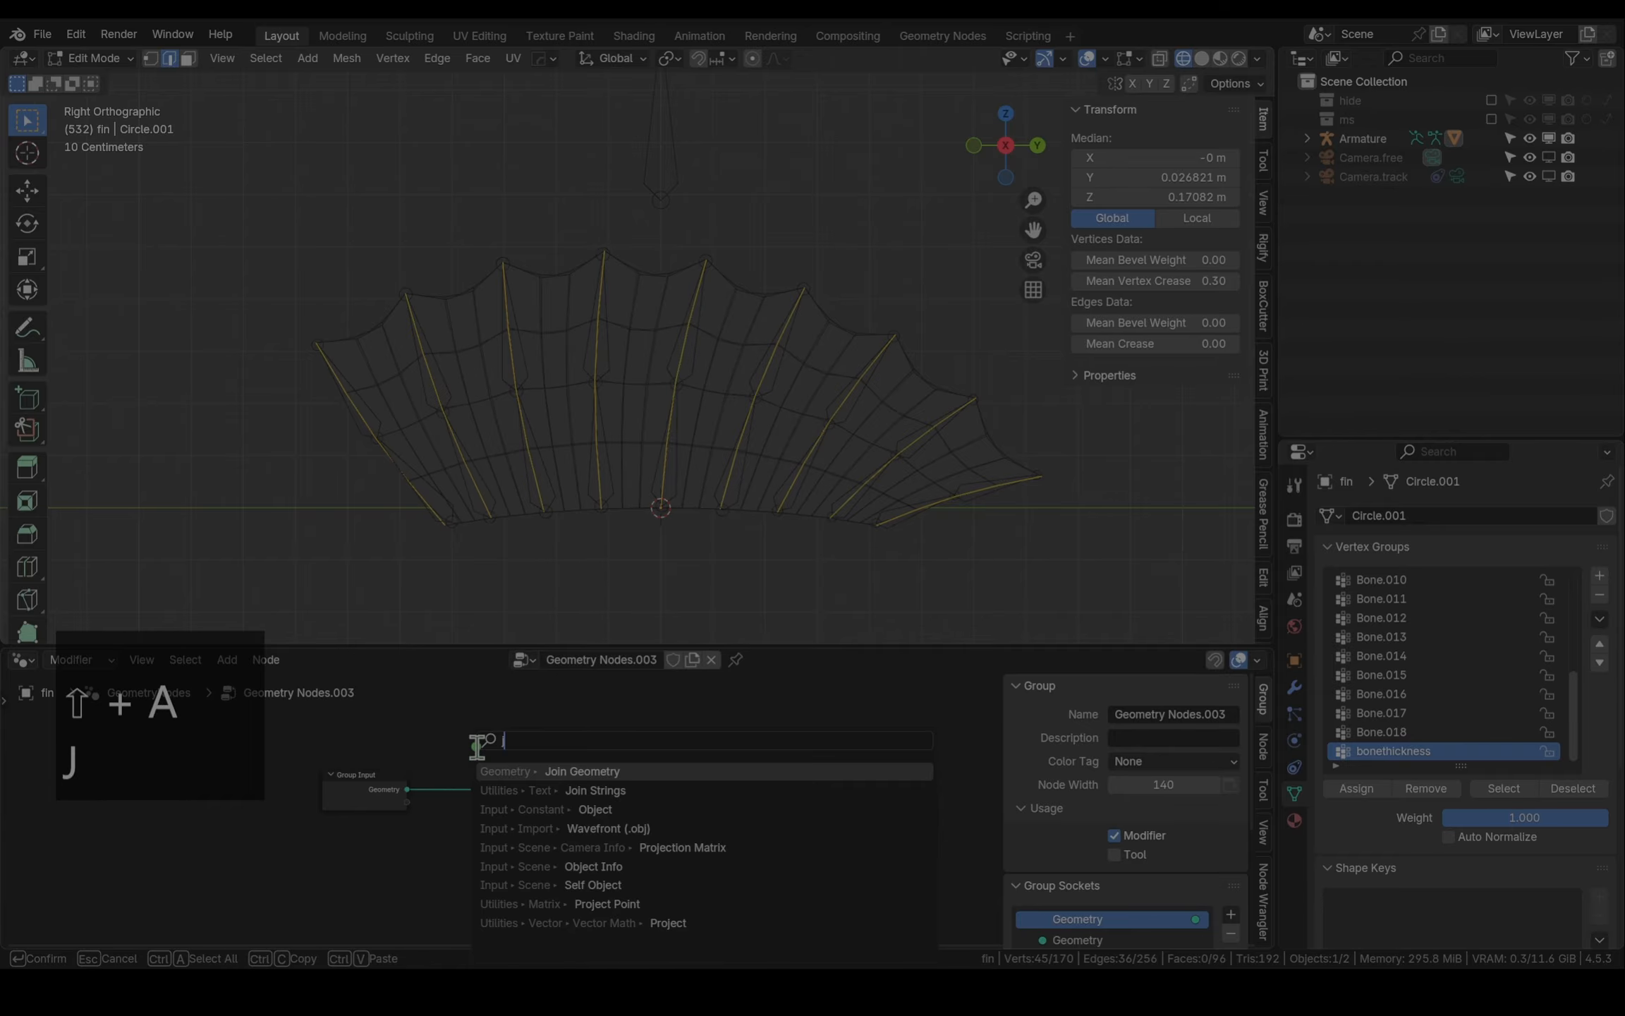
left_click(580, 768)
left_click(662, 772)
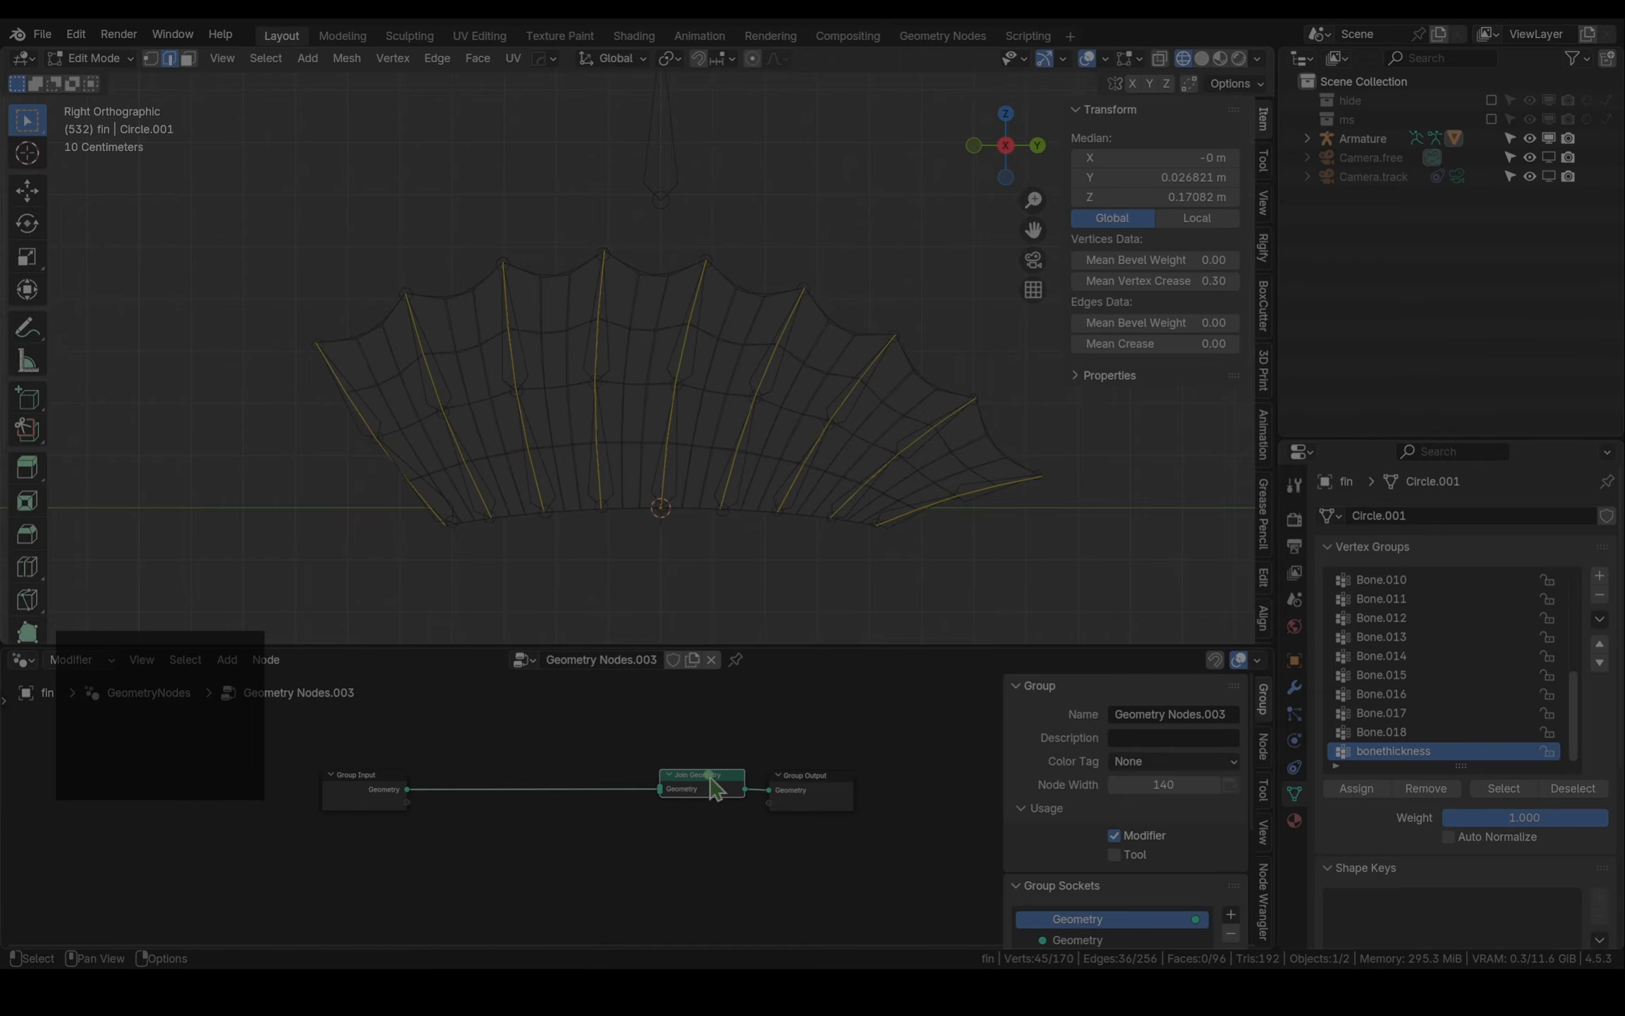
Add a Mesh to Curve node fed by the Group Input's geometry, expose its Selection as a group input, and connect its curve to Join Geometry
key("n")
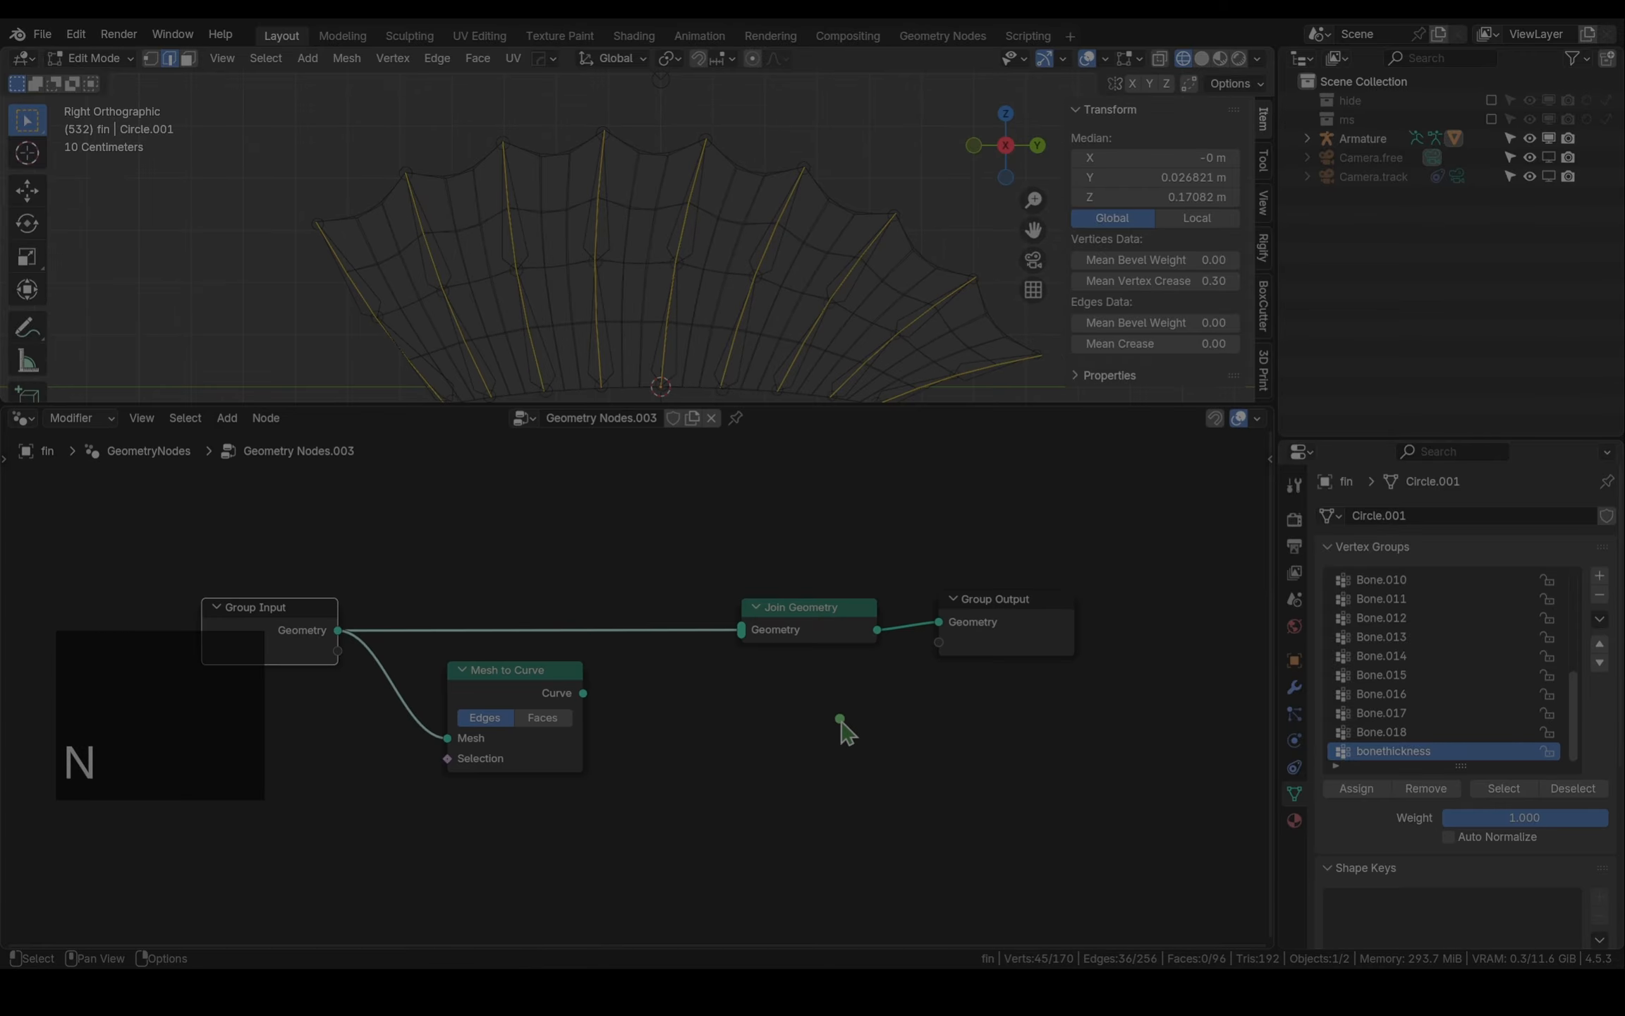
middle_click_drag(683, 714, 713, 709)
left_click_drag(472, 755, 364, 648)
left_click(1295, 687)
left_click_drag(609, 689, 767, 626)
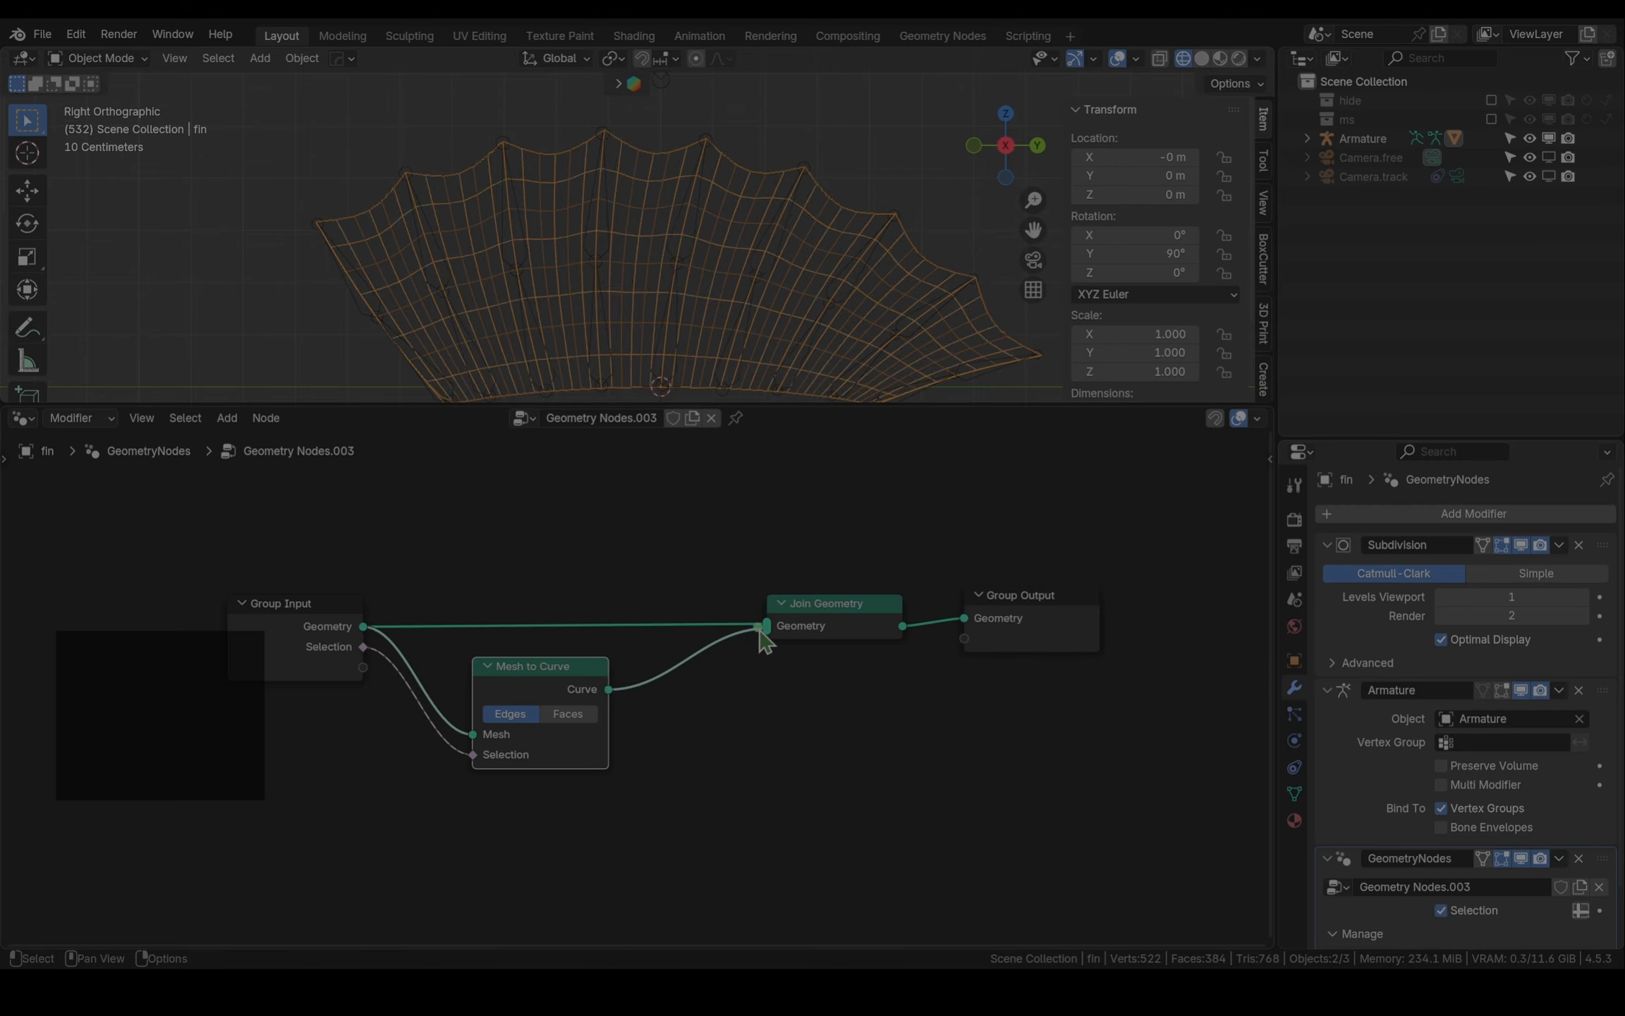
Set the Geometry Nodes modifier's Selection input to the "bonethickness" attribute
left_click(1580, 911)
left_click(1519, 912)
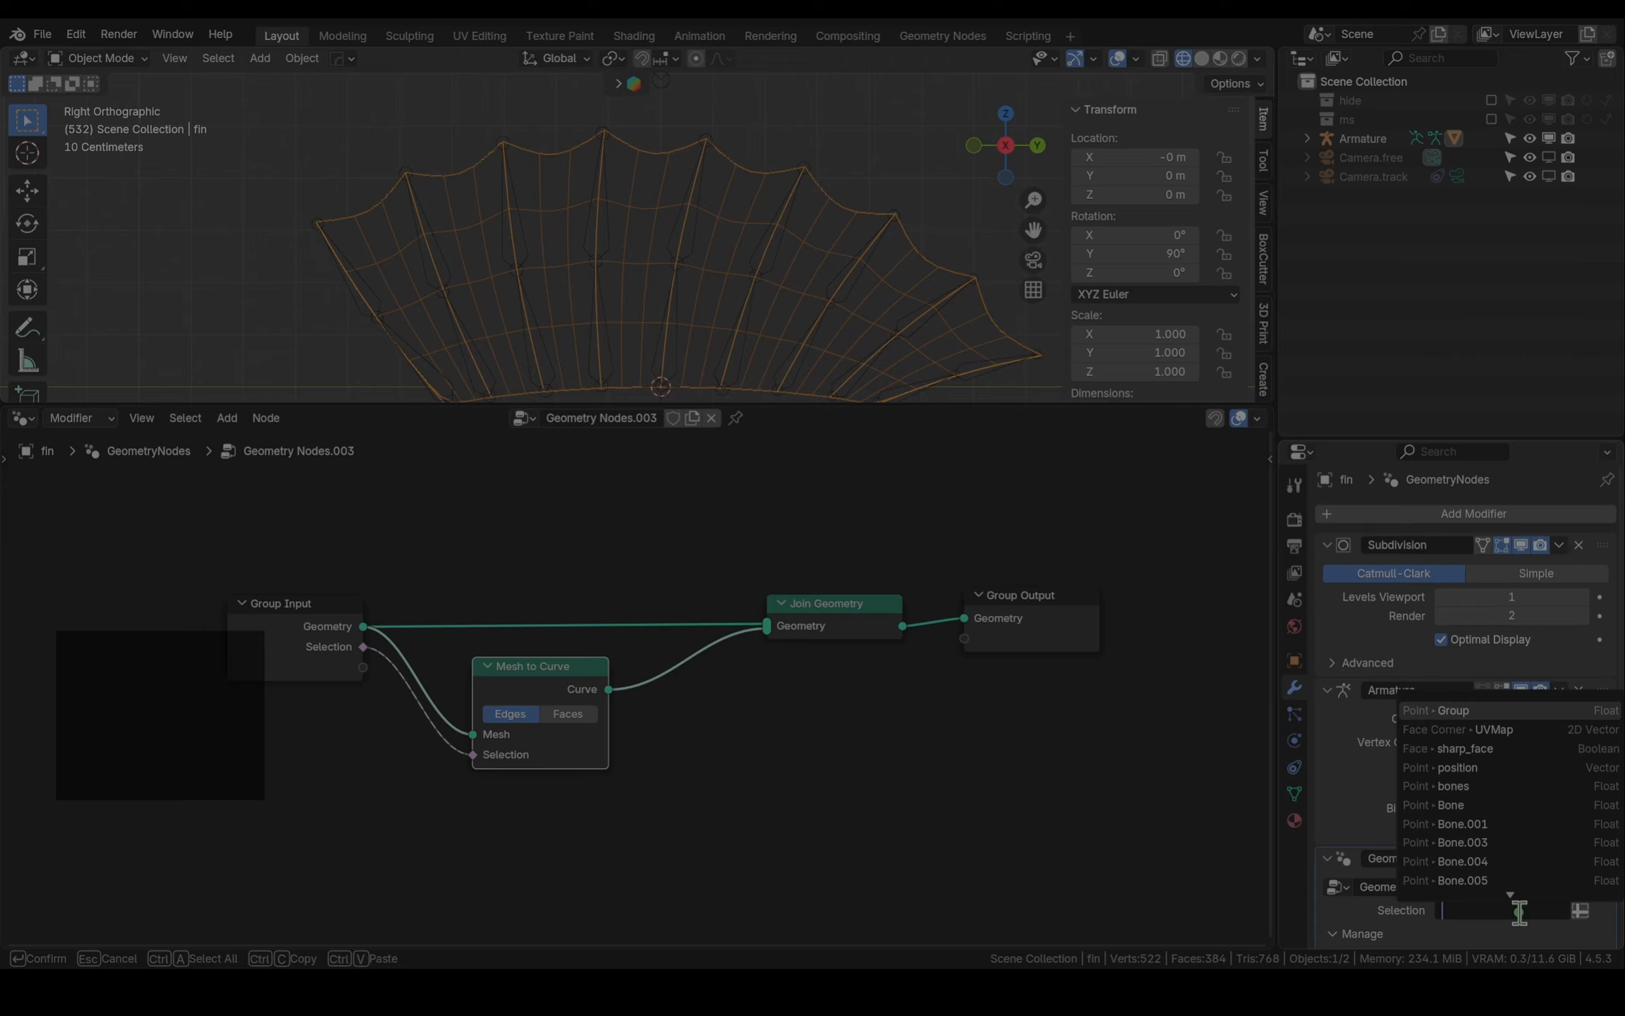
type("bonet")
left_click(1514, 735)
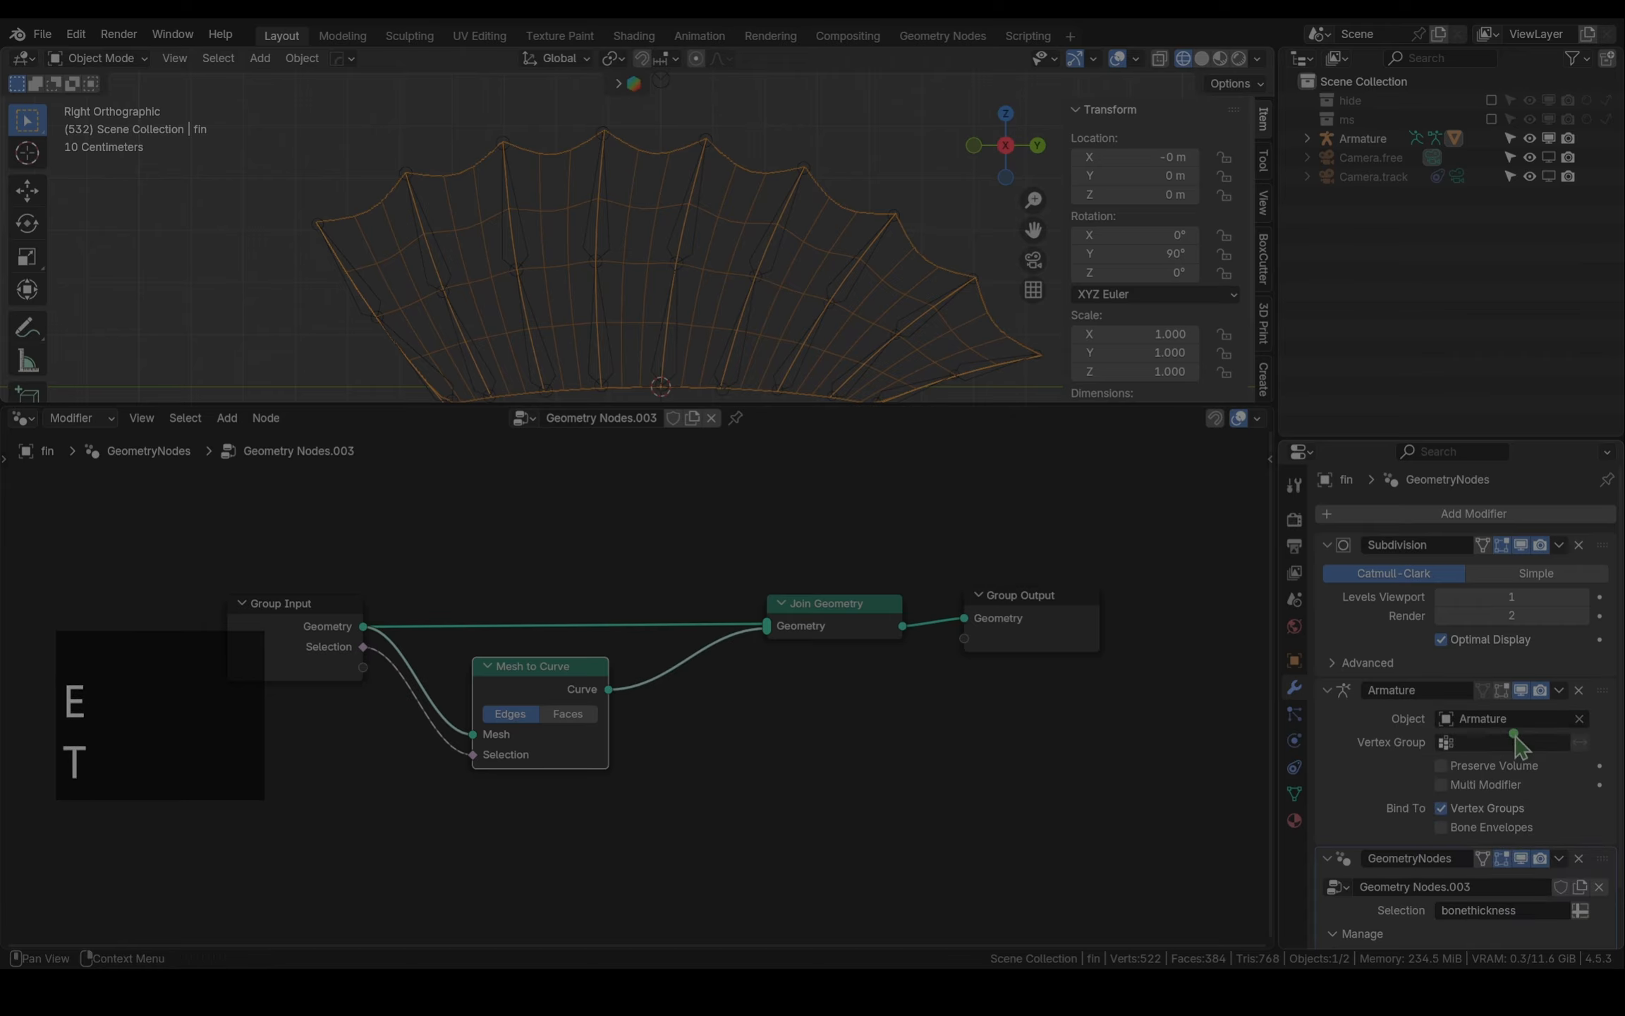
Insert a Curve to Mesh node between the Mesh to Curve and Join Geometry nodes
key("shift+a")
type("curb")
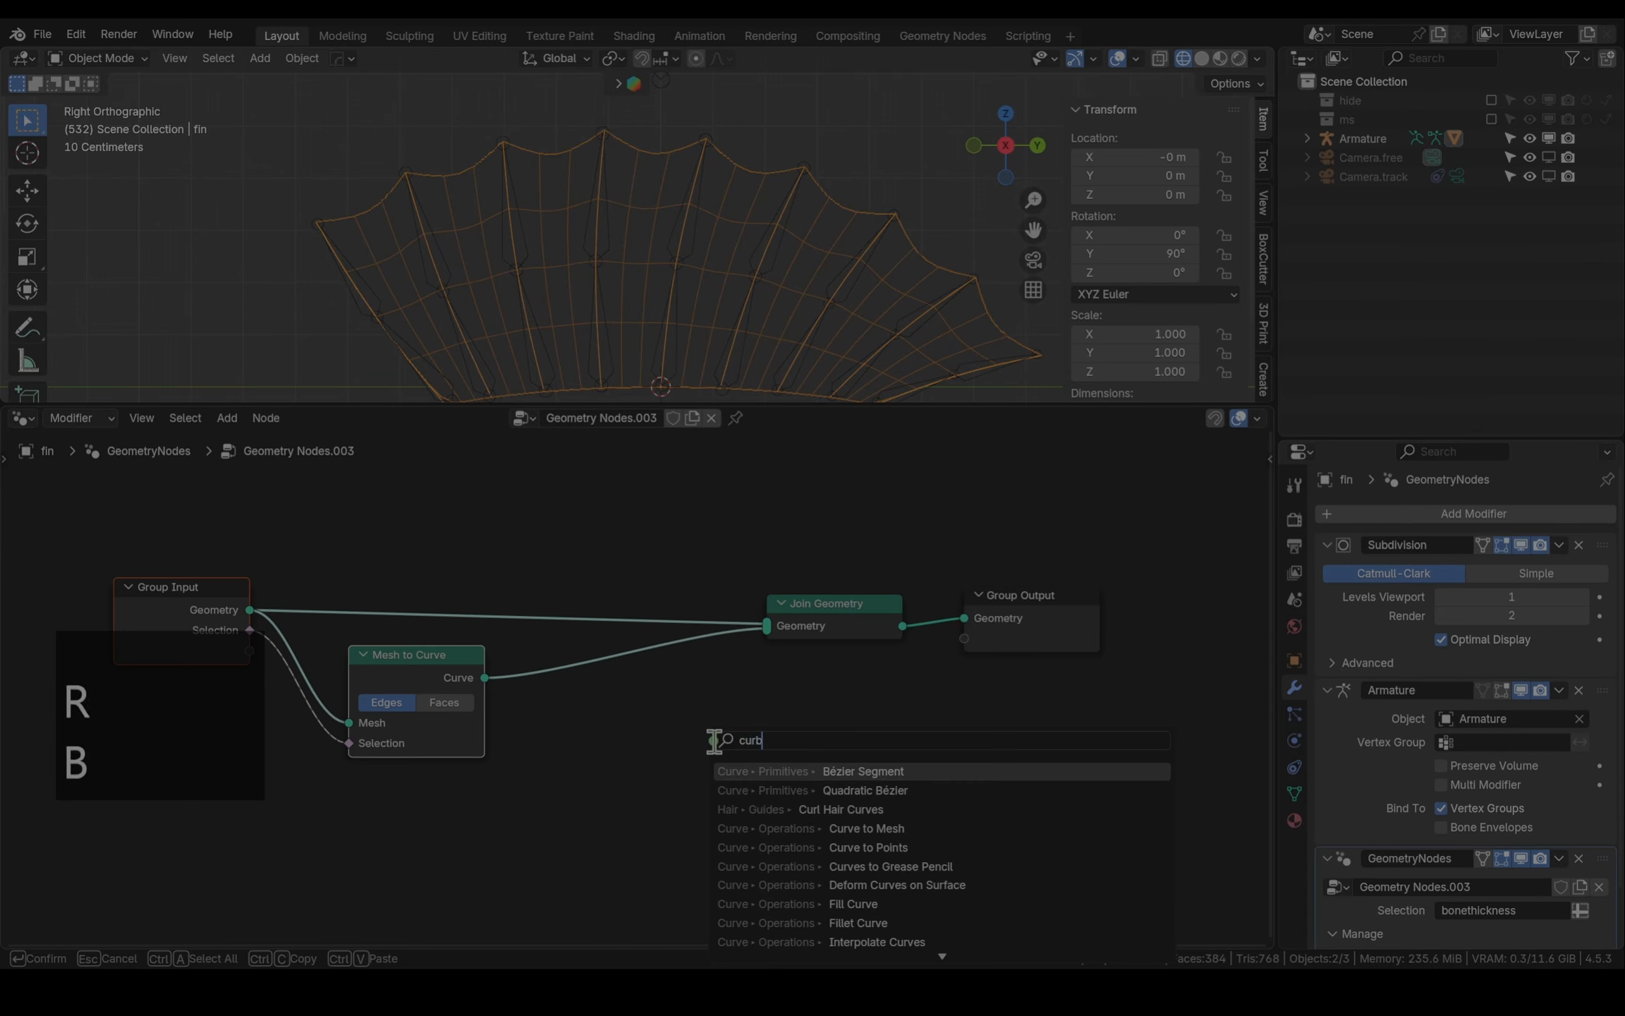
key("BackSpace")
type("ve t")
left_click(854, 808)
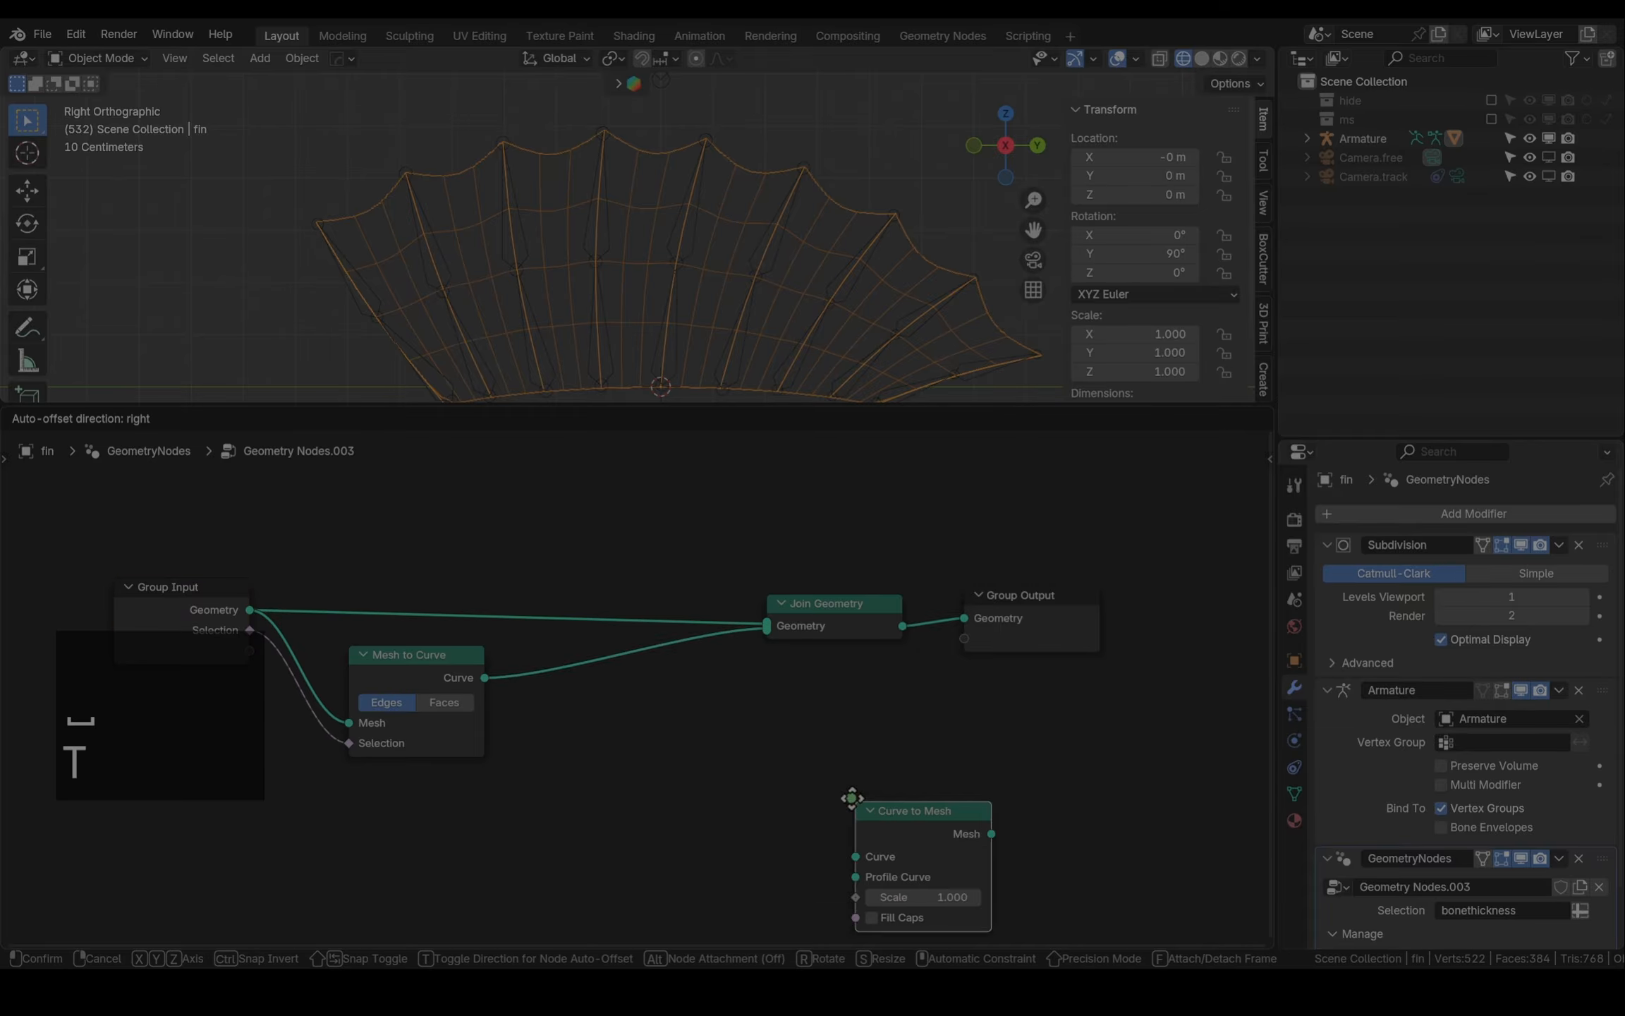
left_click(624, 679)
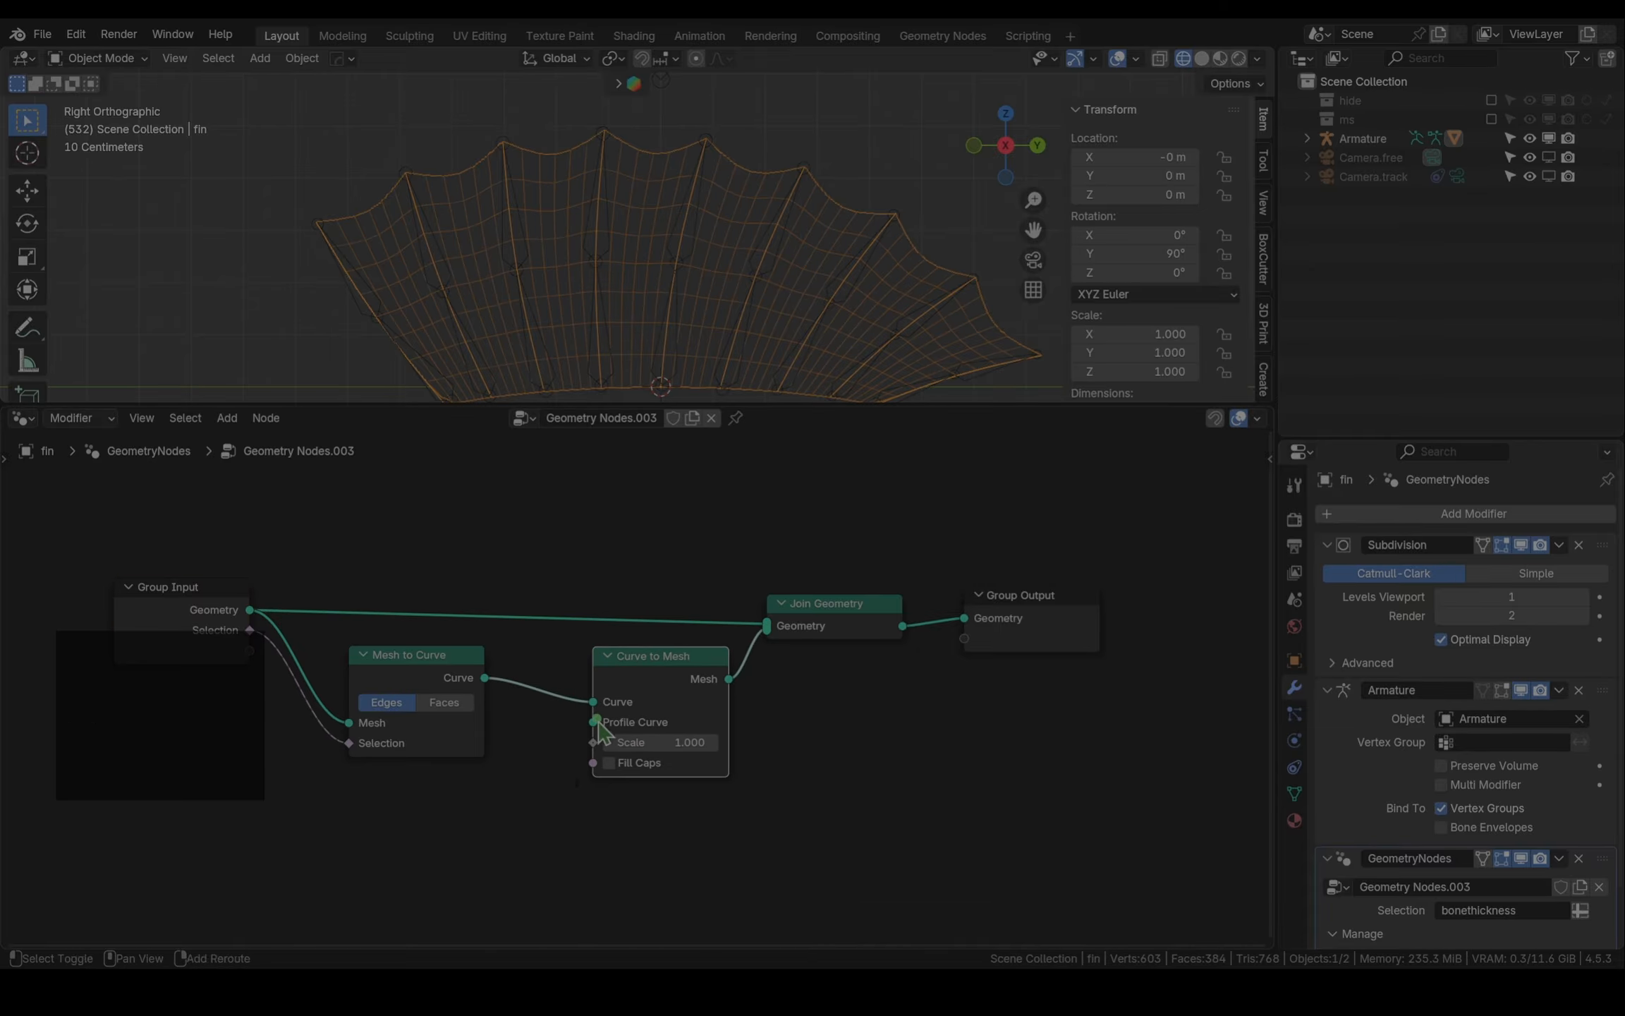
Add a Curve Circle node below the Mesh to Curve node
middle_click_drag(599, 722, 618, 719)
key("shift+a")
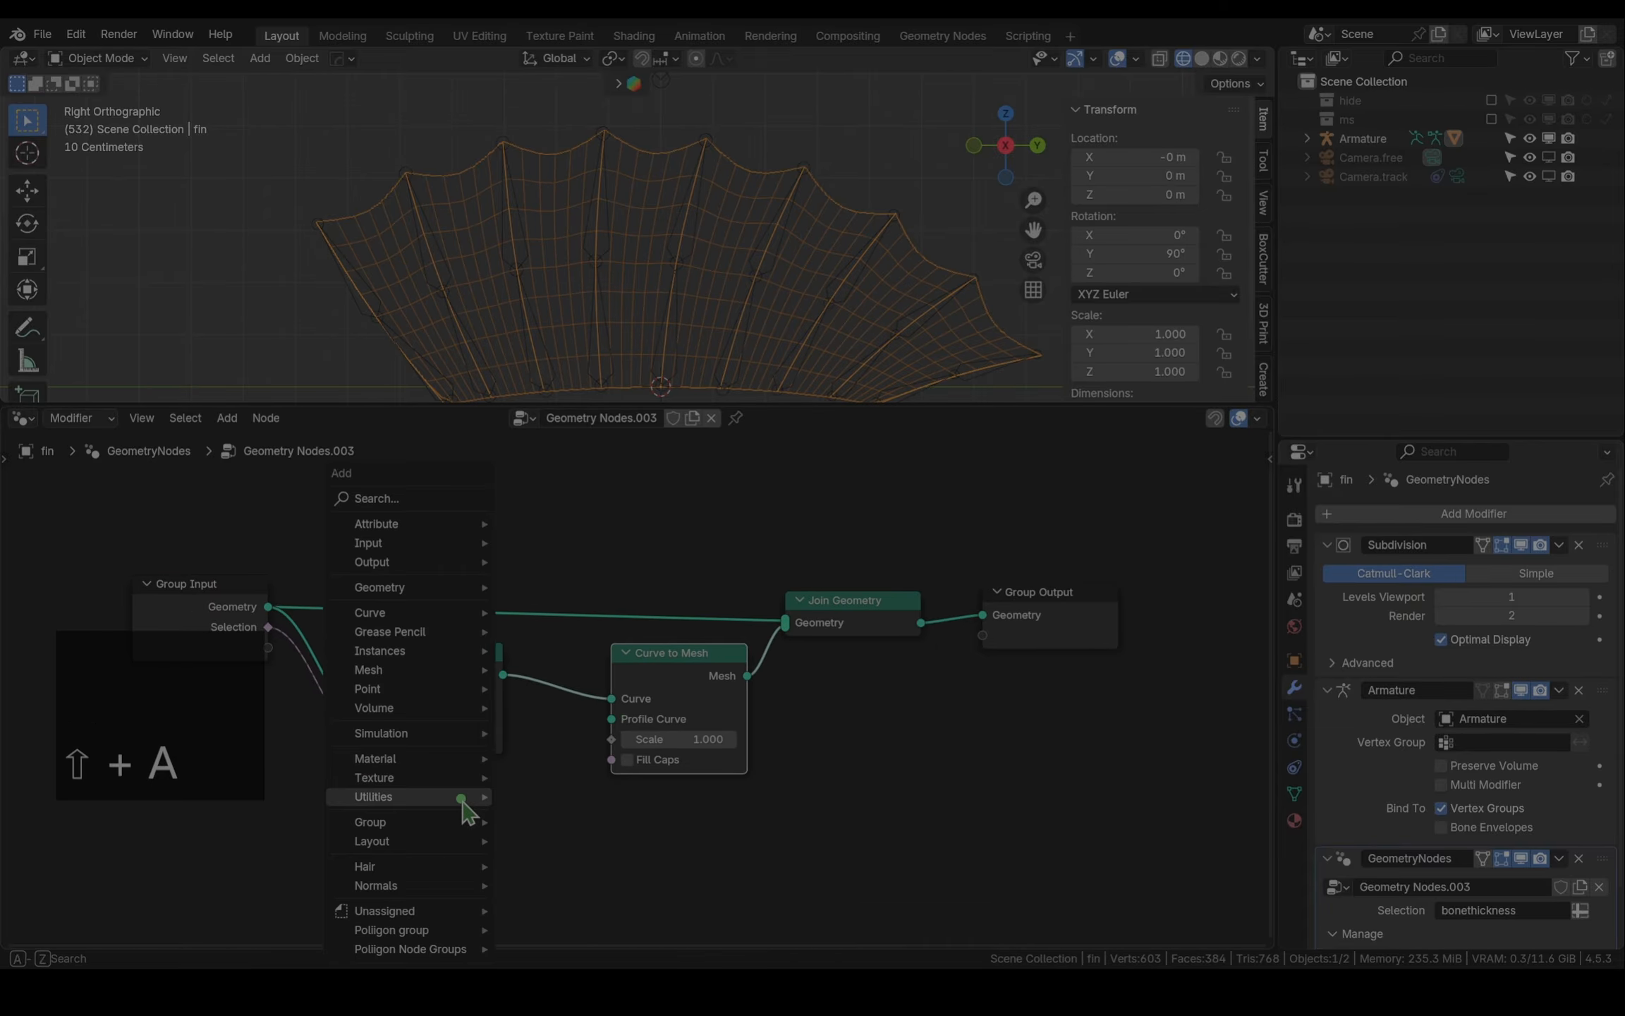
type("curve")
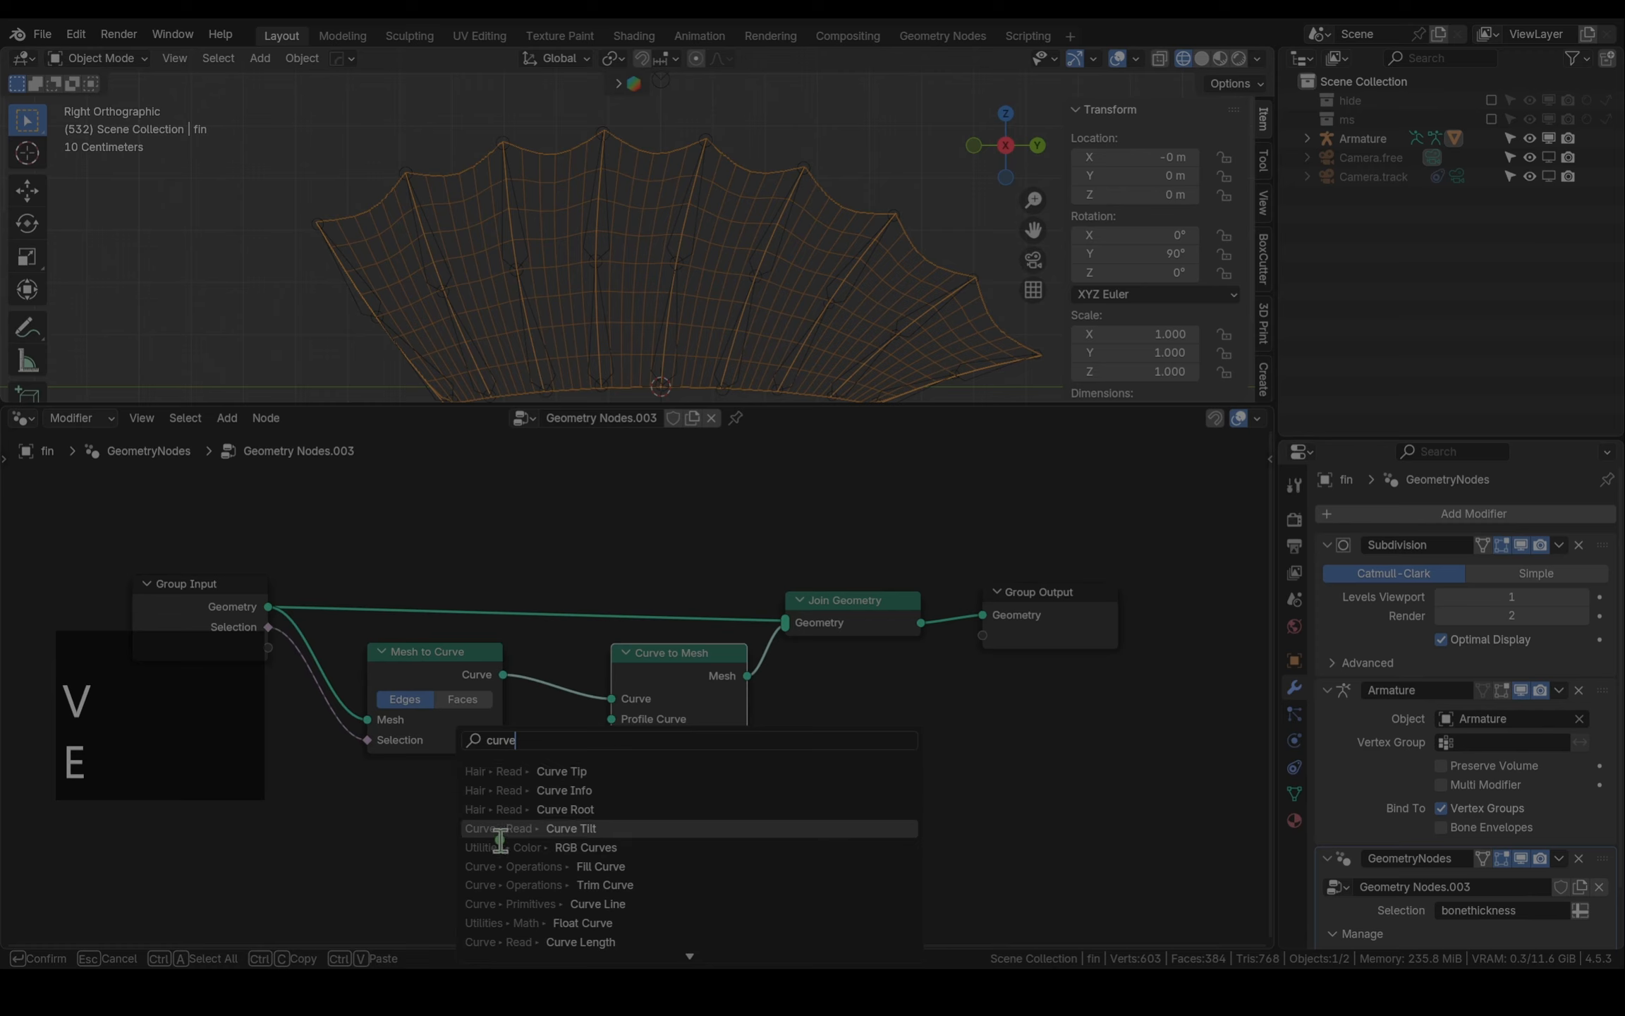
type(" c")
left_click(653, 782)
left_click(367, 785)
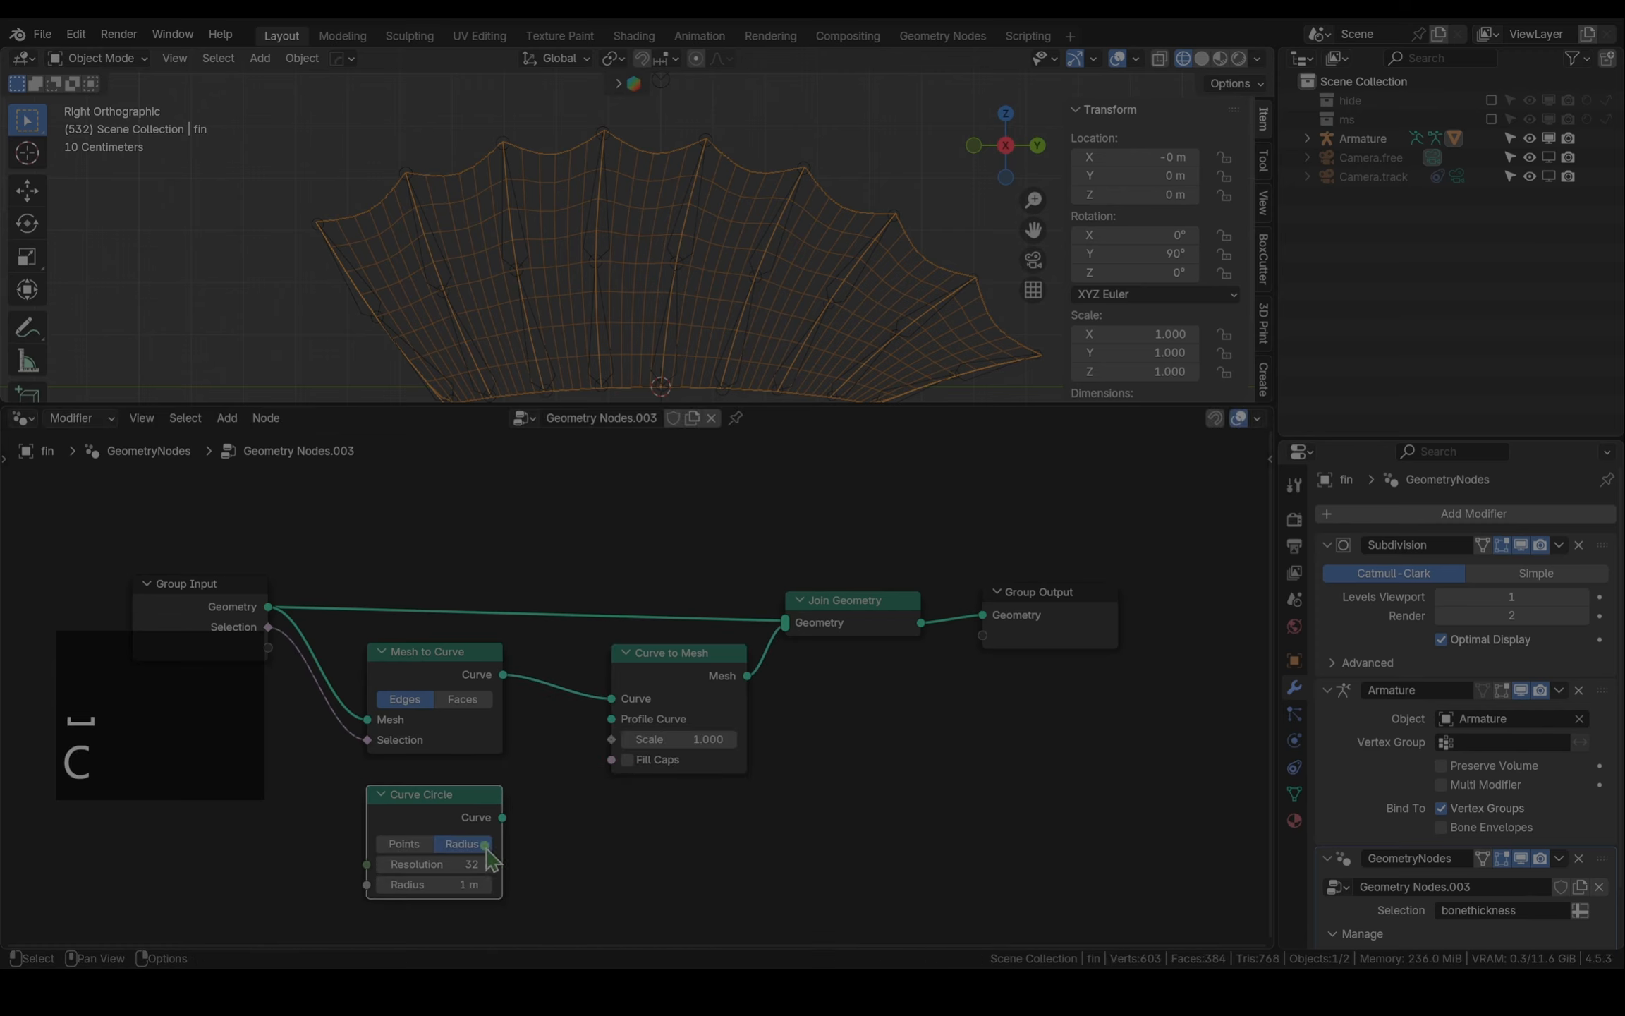
Set the Curve Circle's resolution to 4 and radius to 0.1 m, and connect its curve to the Curve to Mesh node's Profile Curve
left_click(466, 866)
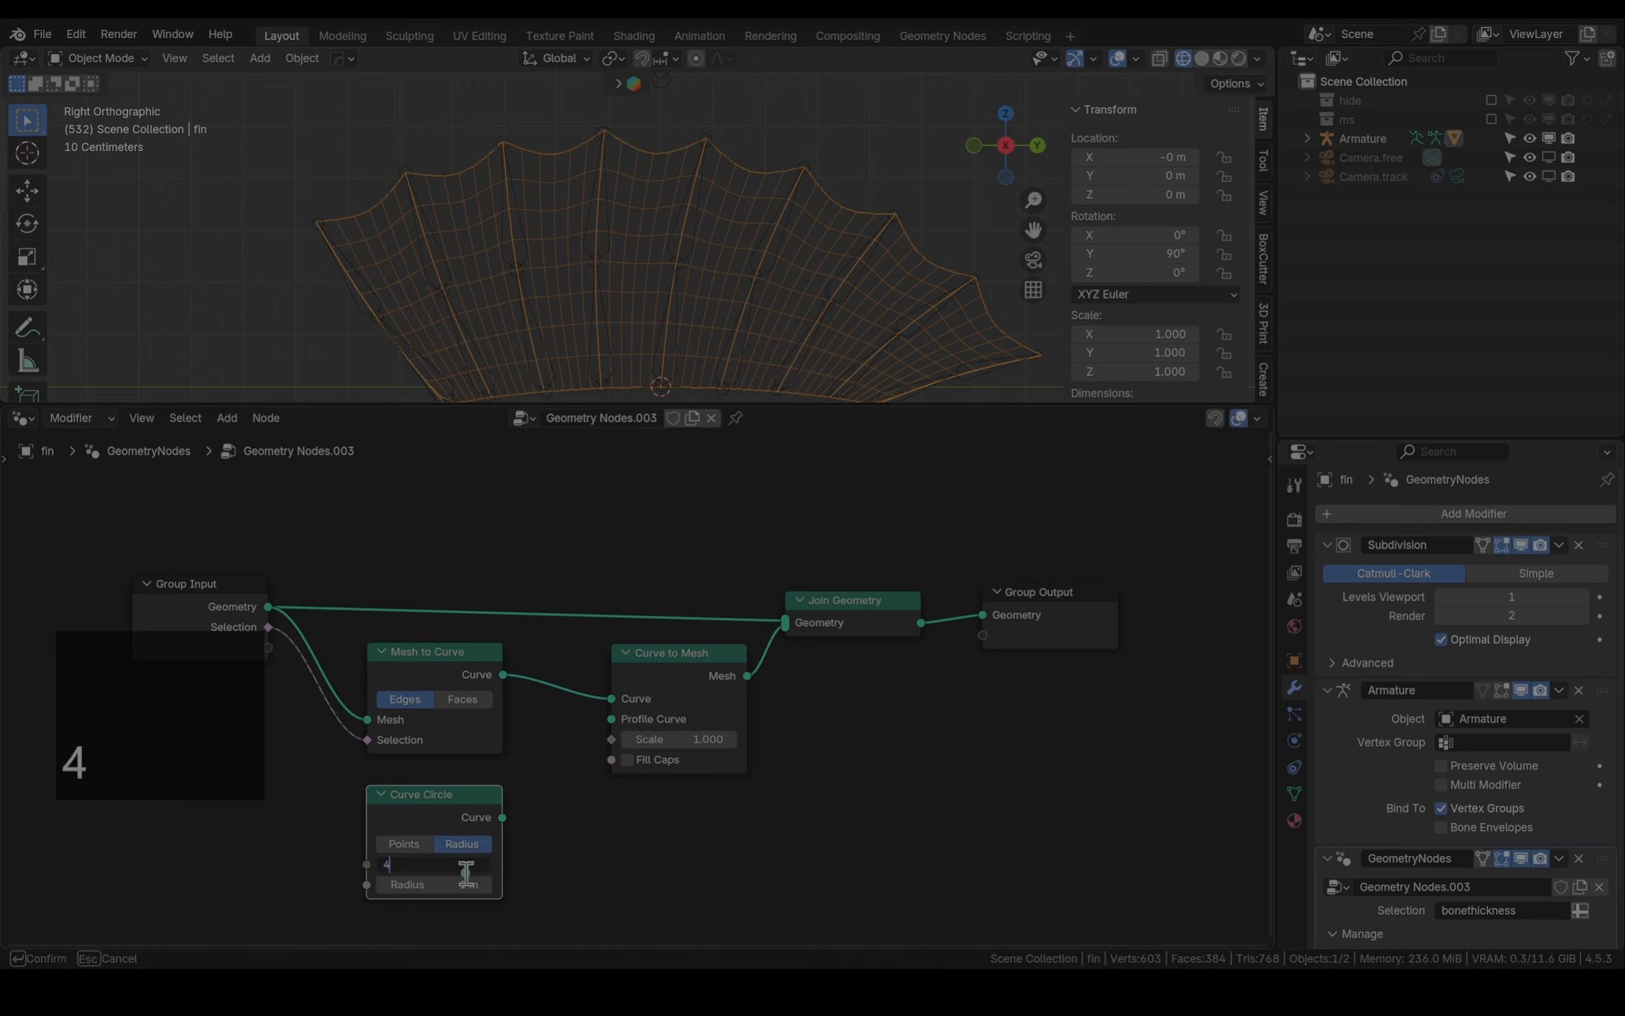
double_click(458, 885)
type("0.1")
key("Return")
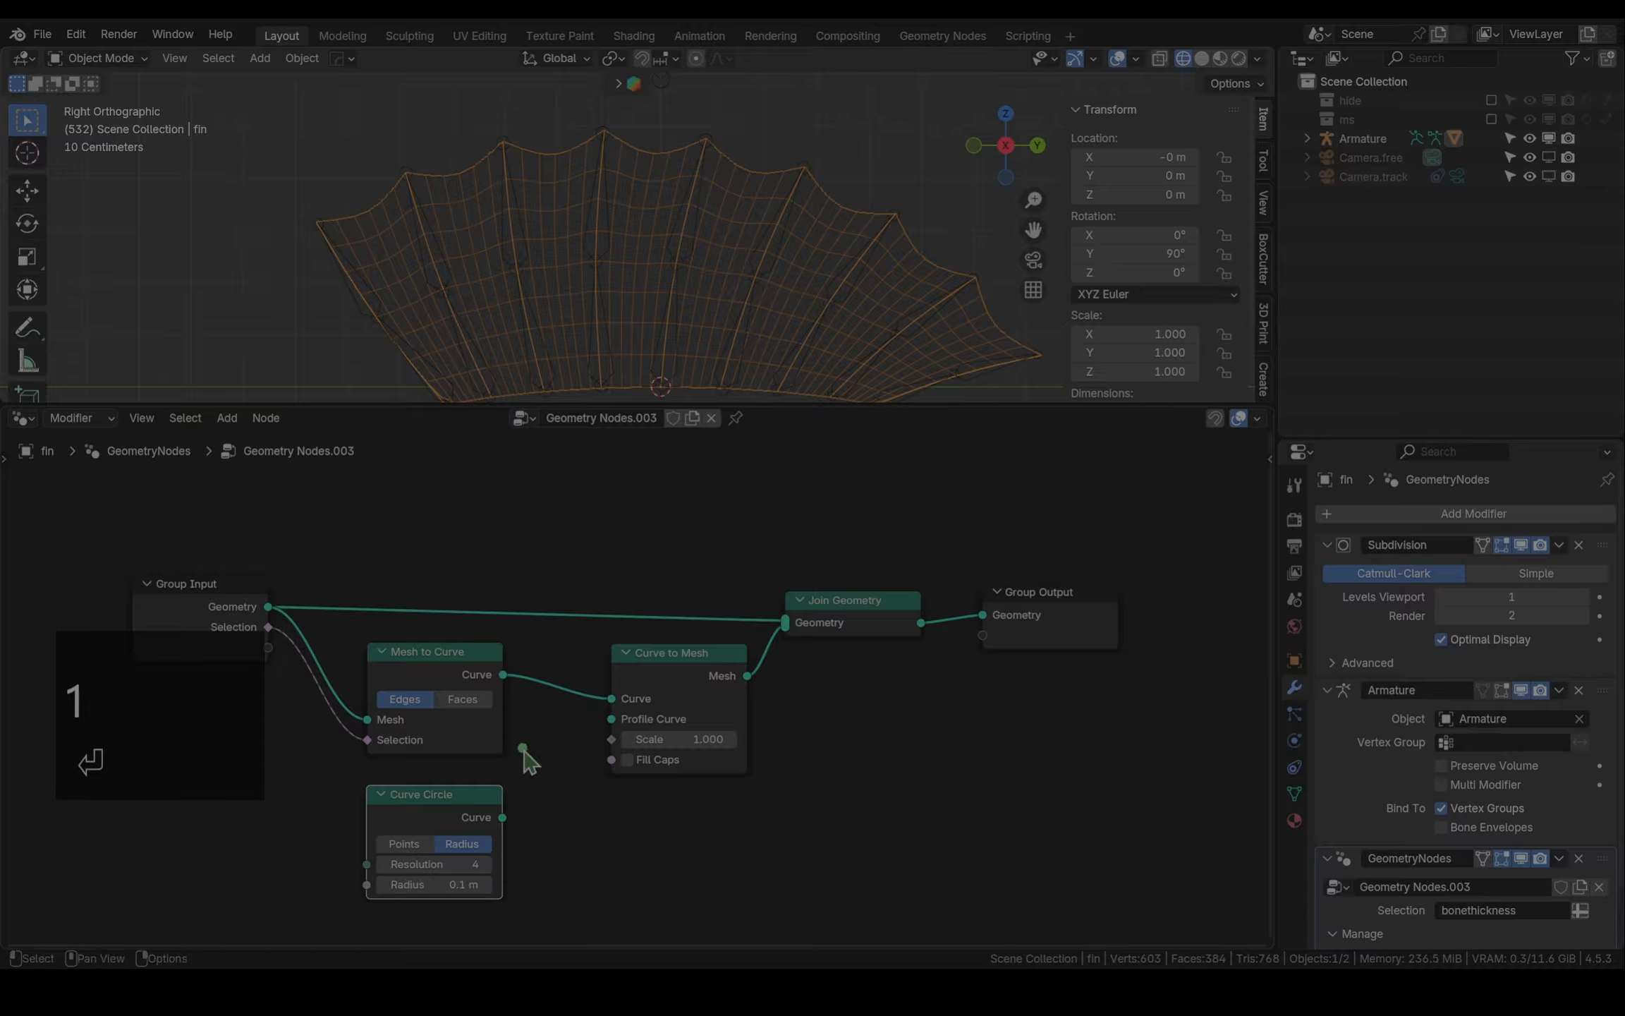
left_click_drag(502, 817, 611, 719)
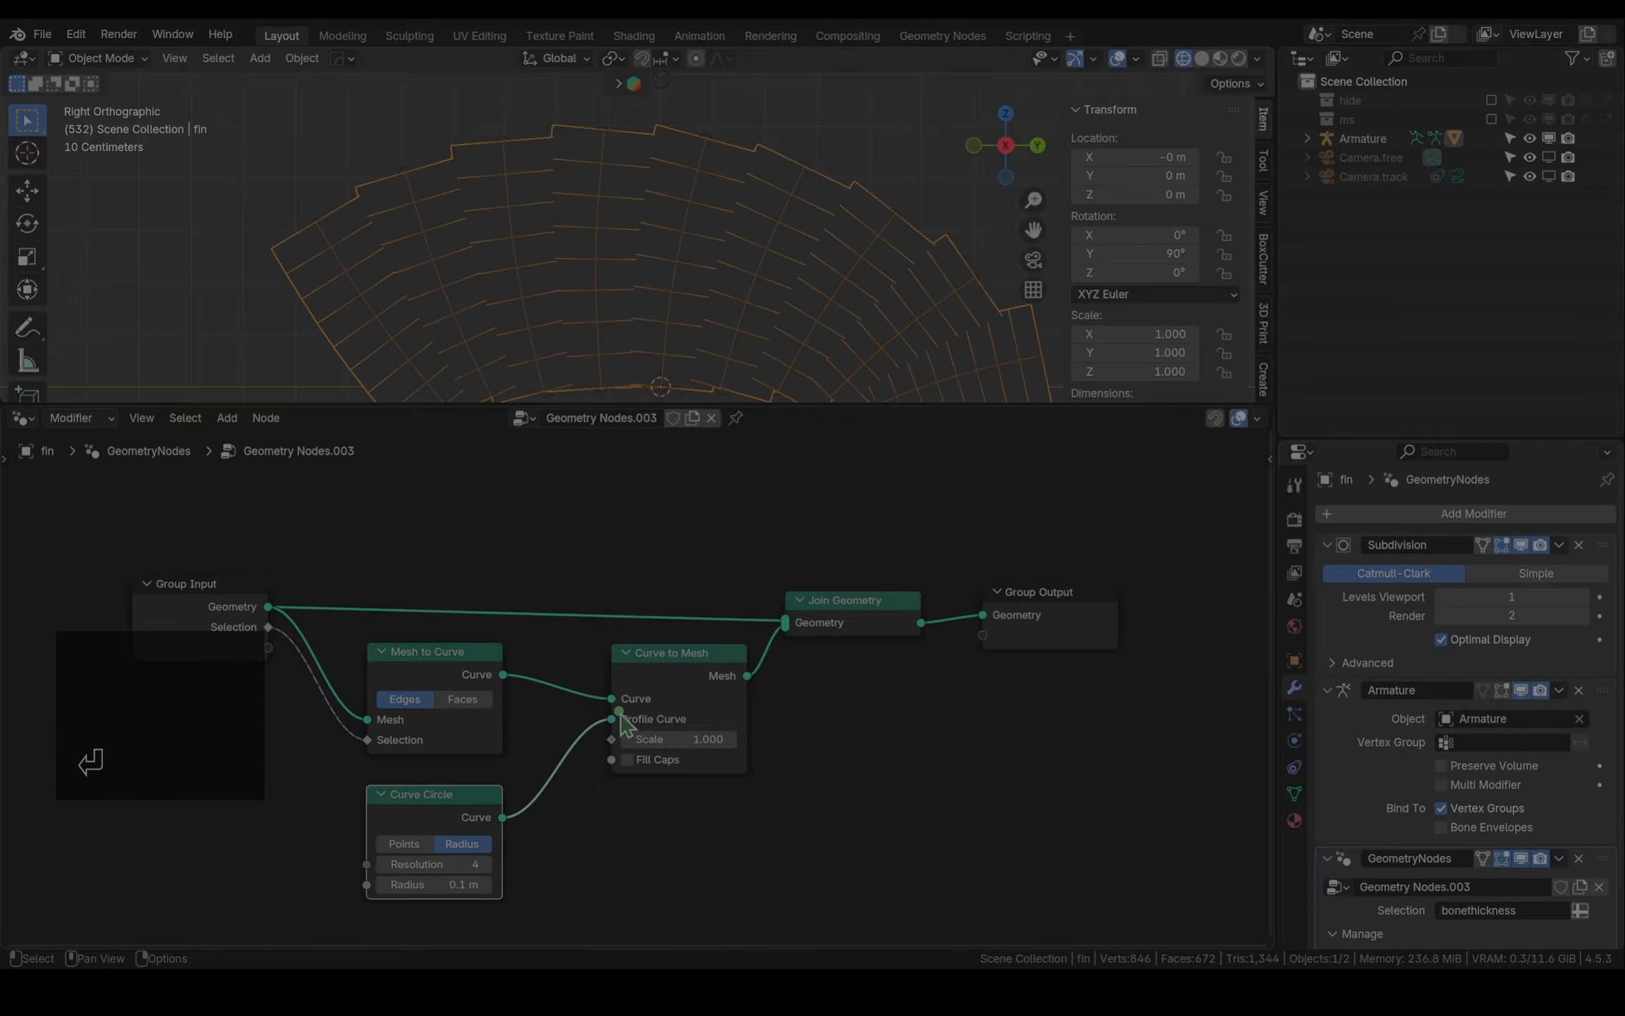
Reduce the Curve Circle's radius to 0.01 m and display the fin in solid shading
double_click(459, 886)
type("000")
key("BackSpace")
key("BackSpace")
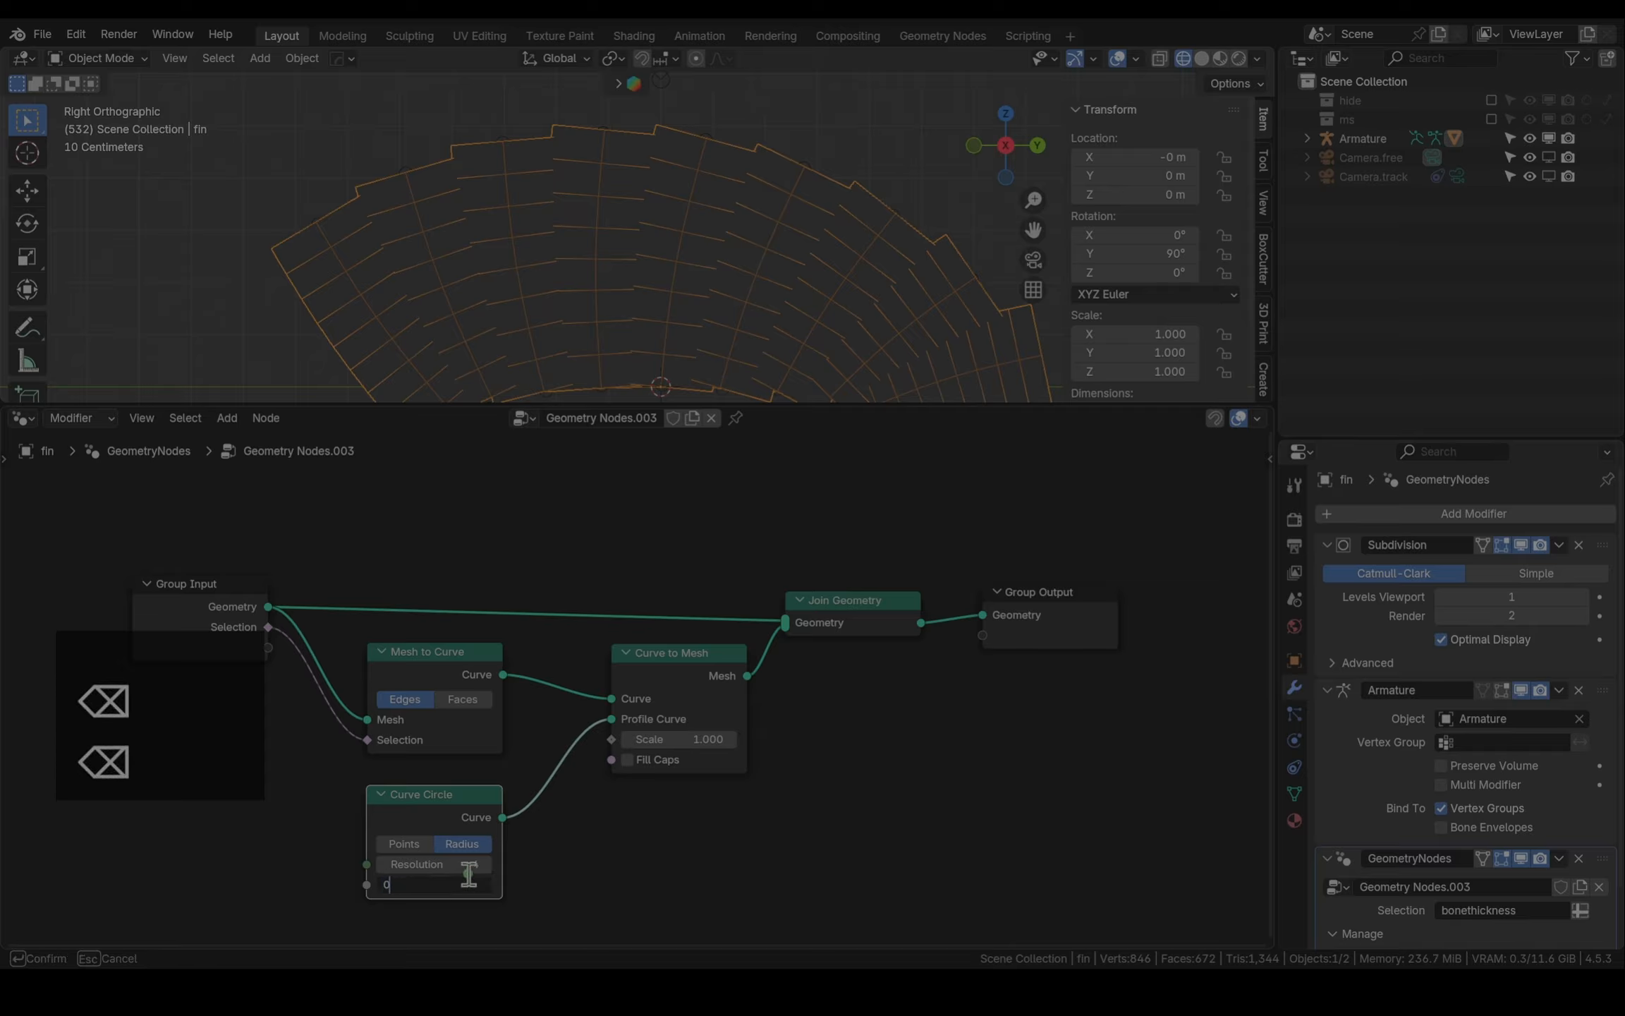
type(".01")
key("Return")
key("shift+z")
mouse_move(547, 353)
middle_mouse_down()
mouse_move(581, 291)
mouse_move(561, 357)
middle_mouse_up()
scroll(628, 827, "down", 2)
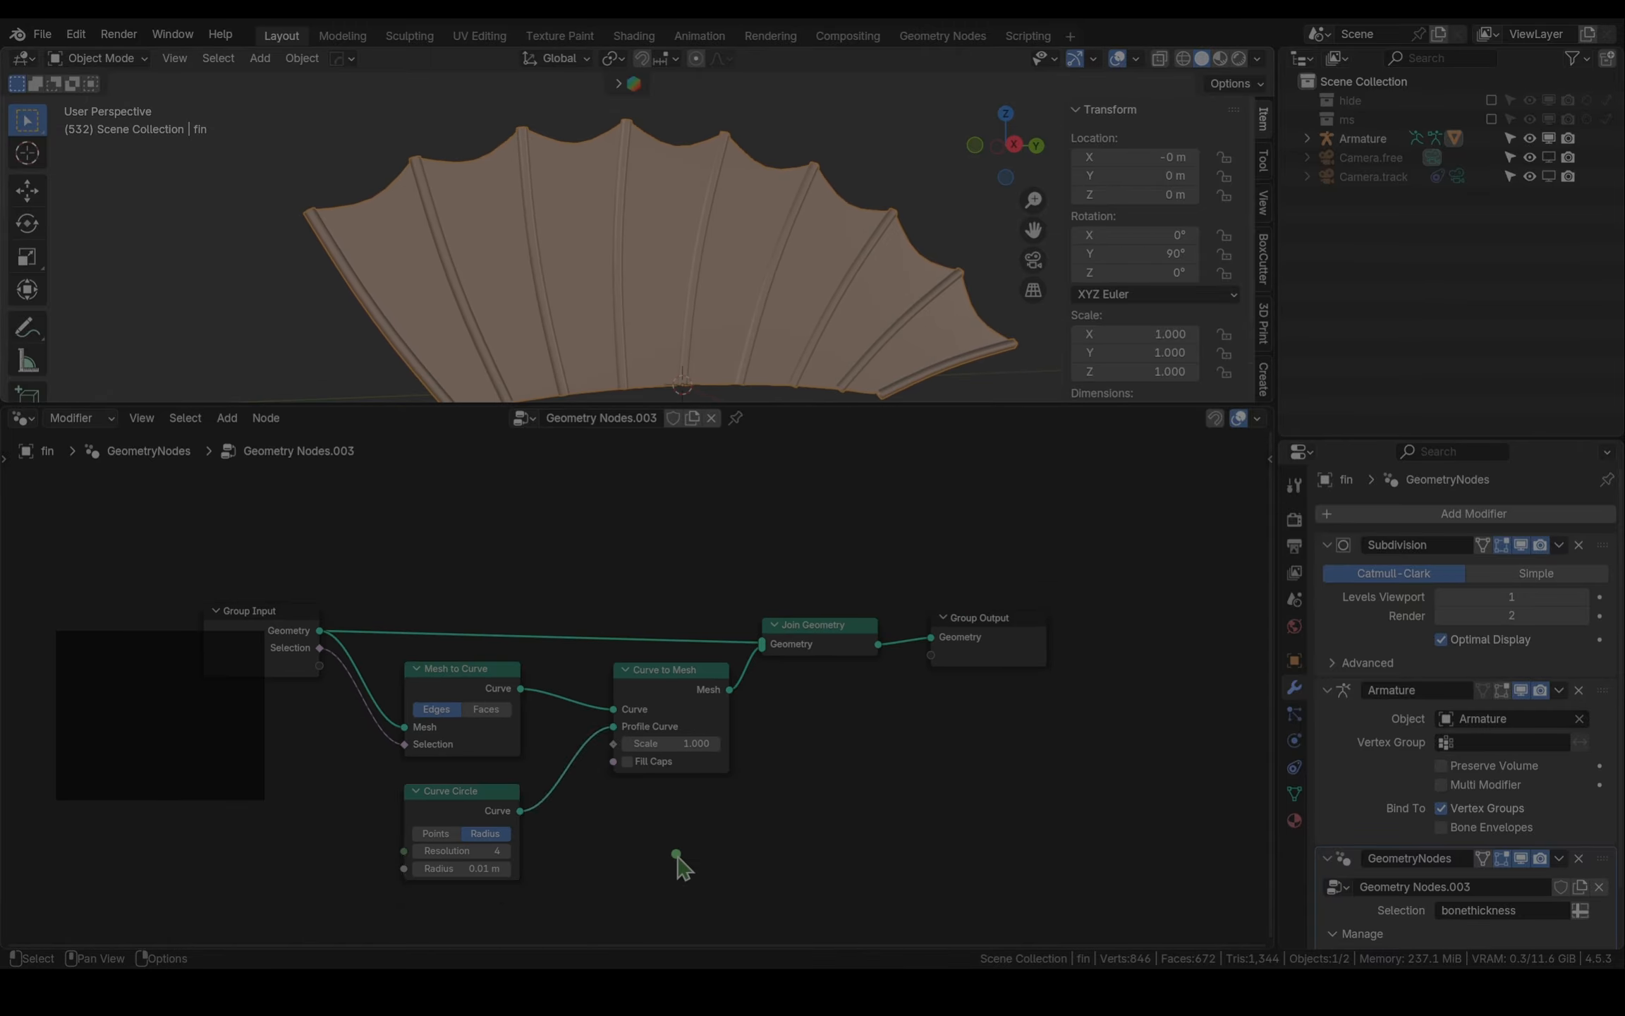
Add a Spline Parameter node and connect its Factor to the Scale of the Curve to Mesh node
key("shift+a")
type("spline")
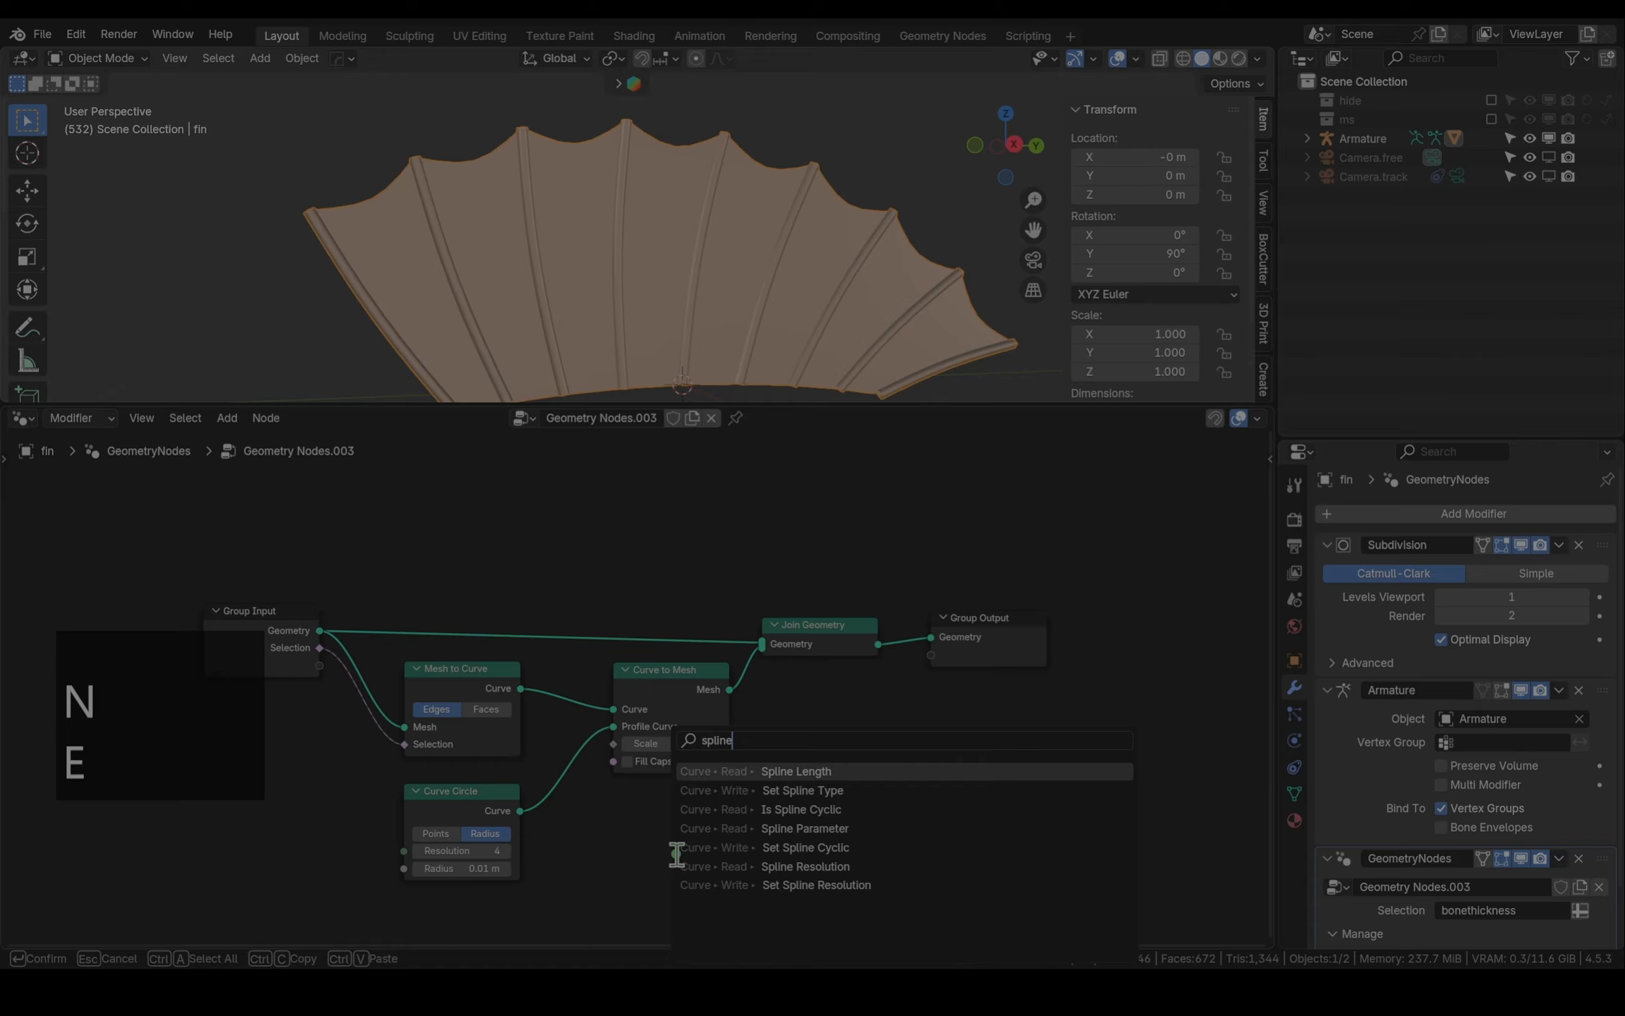
left_click(829, 824)
left_click(539, 857)
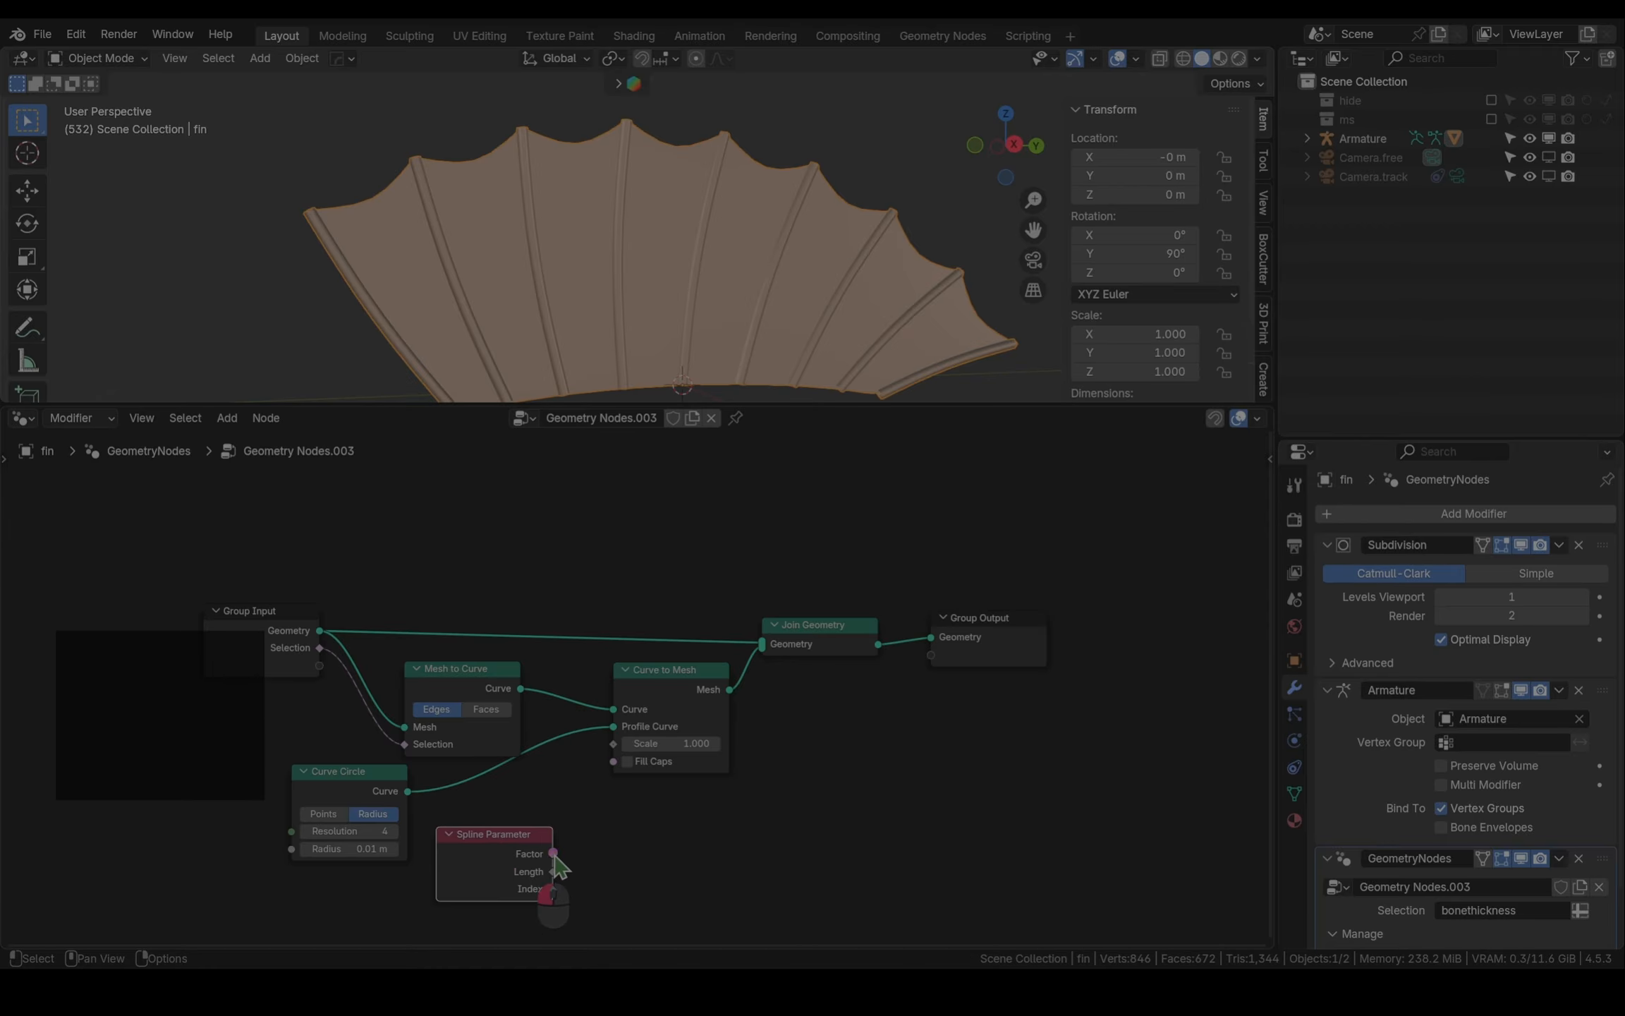
left_click_drag(552, 853, 608, 744)
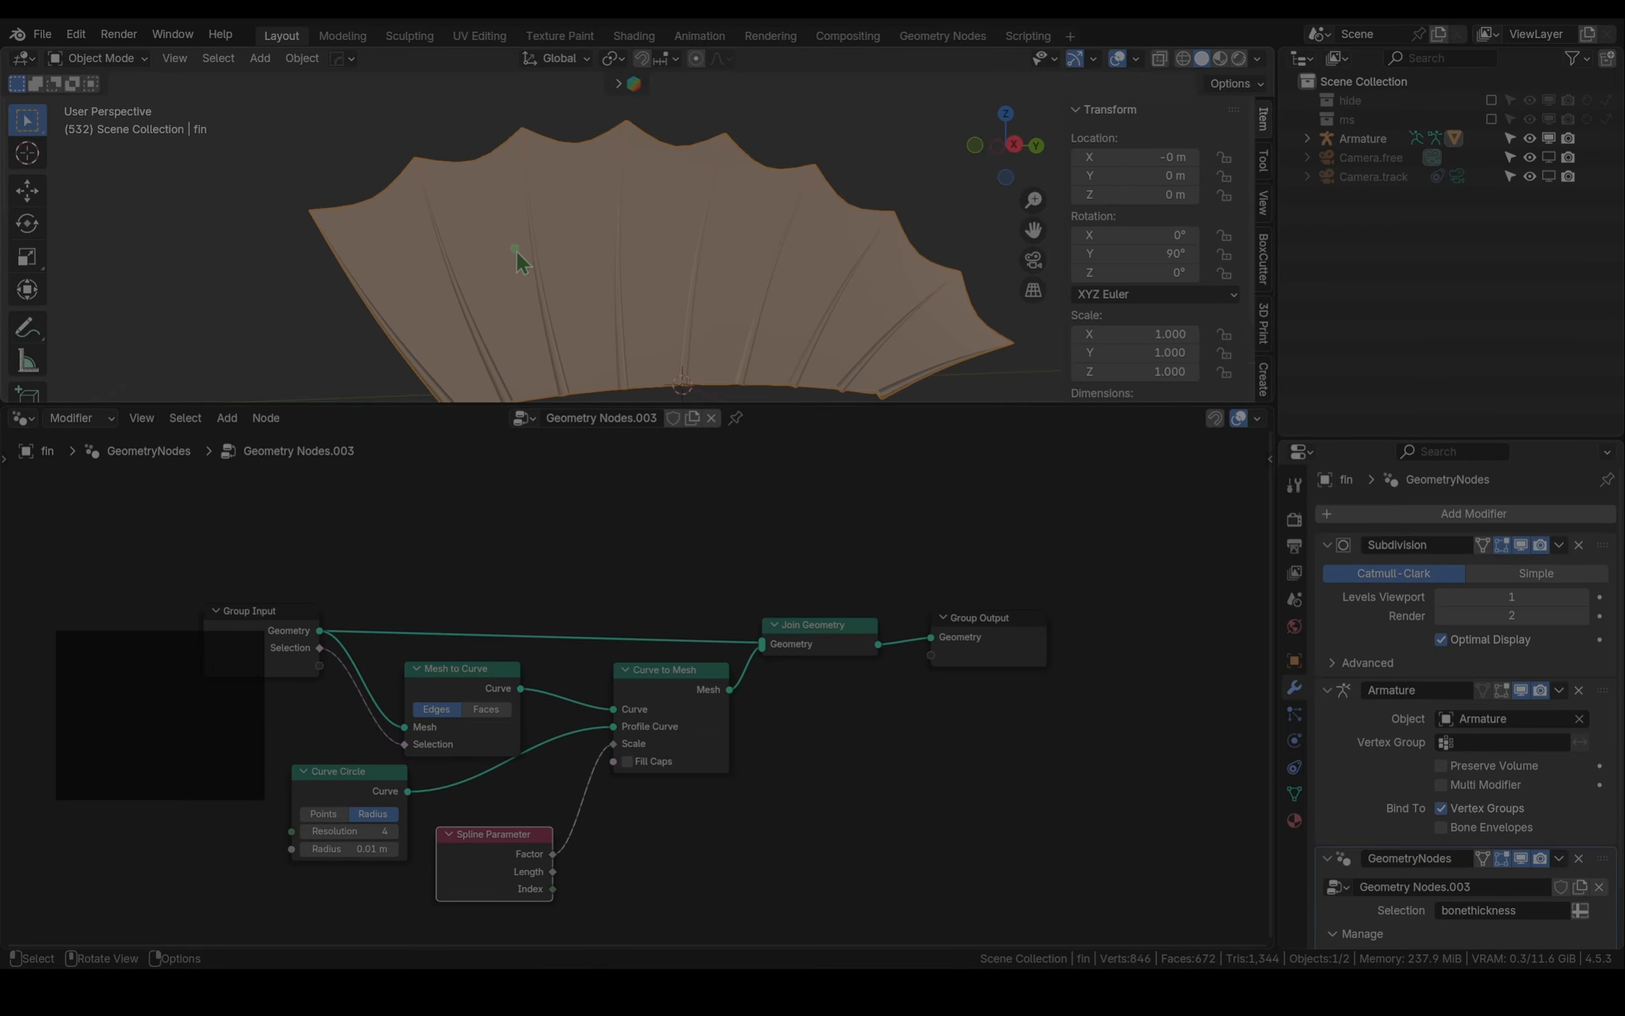
middle_click_drag(517, 252, 561, 314)
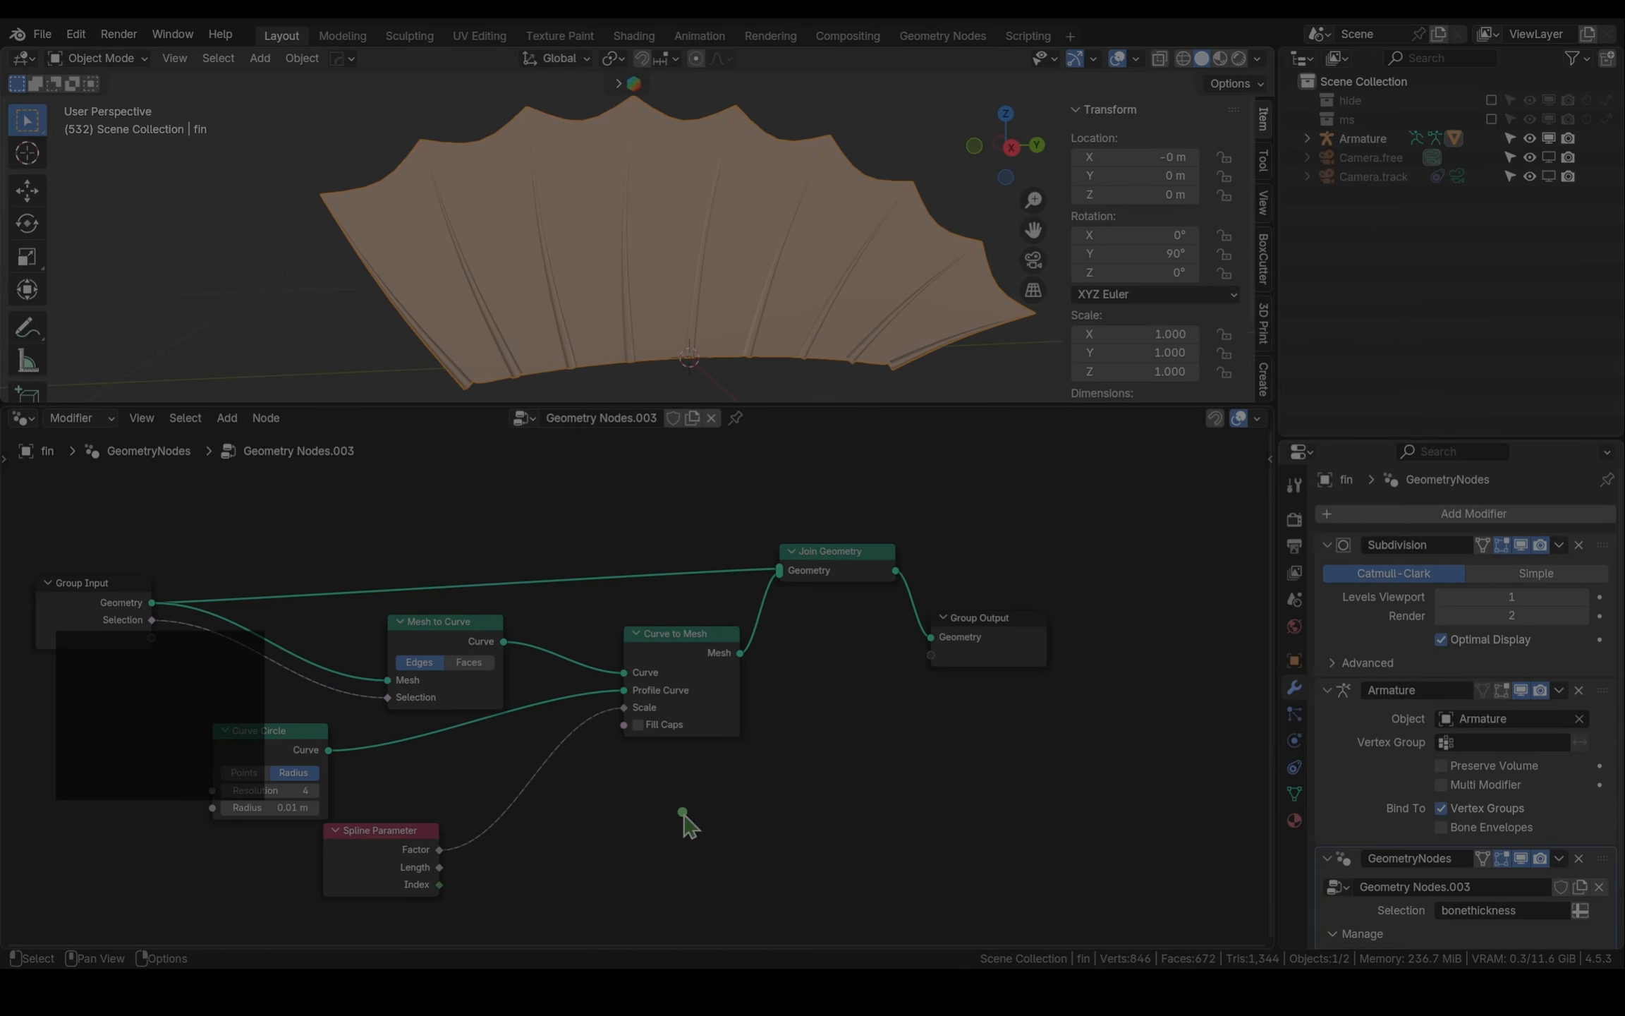
Insert a Math node set to Add with a value of 0.2 between the Spline Parameter's Factor and the Curve to Mesh Scale
key("shift+a")
type("m")
left_click(735, 773)
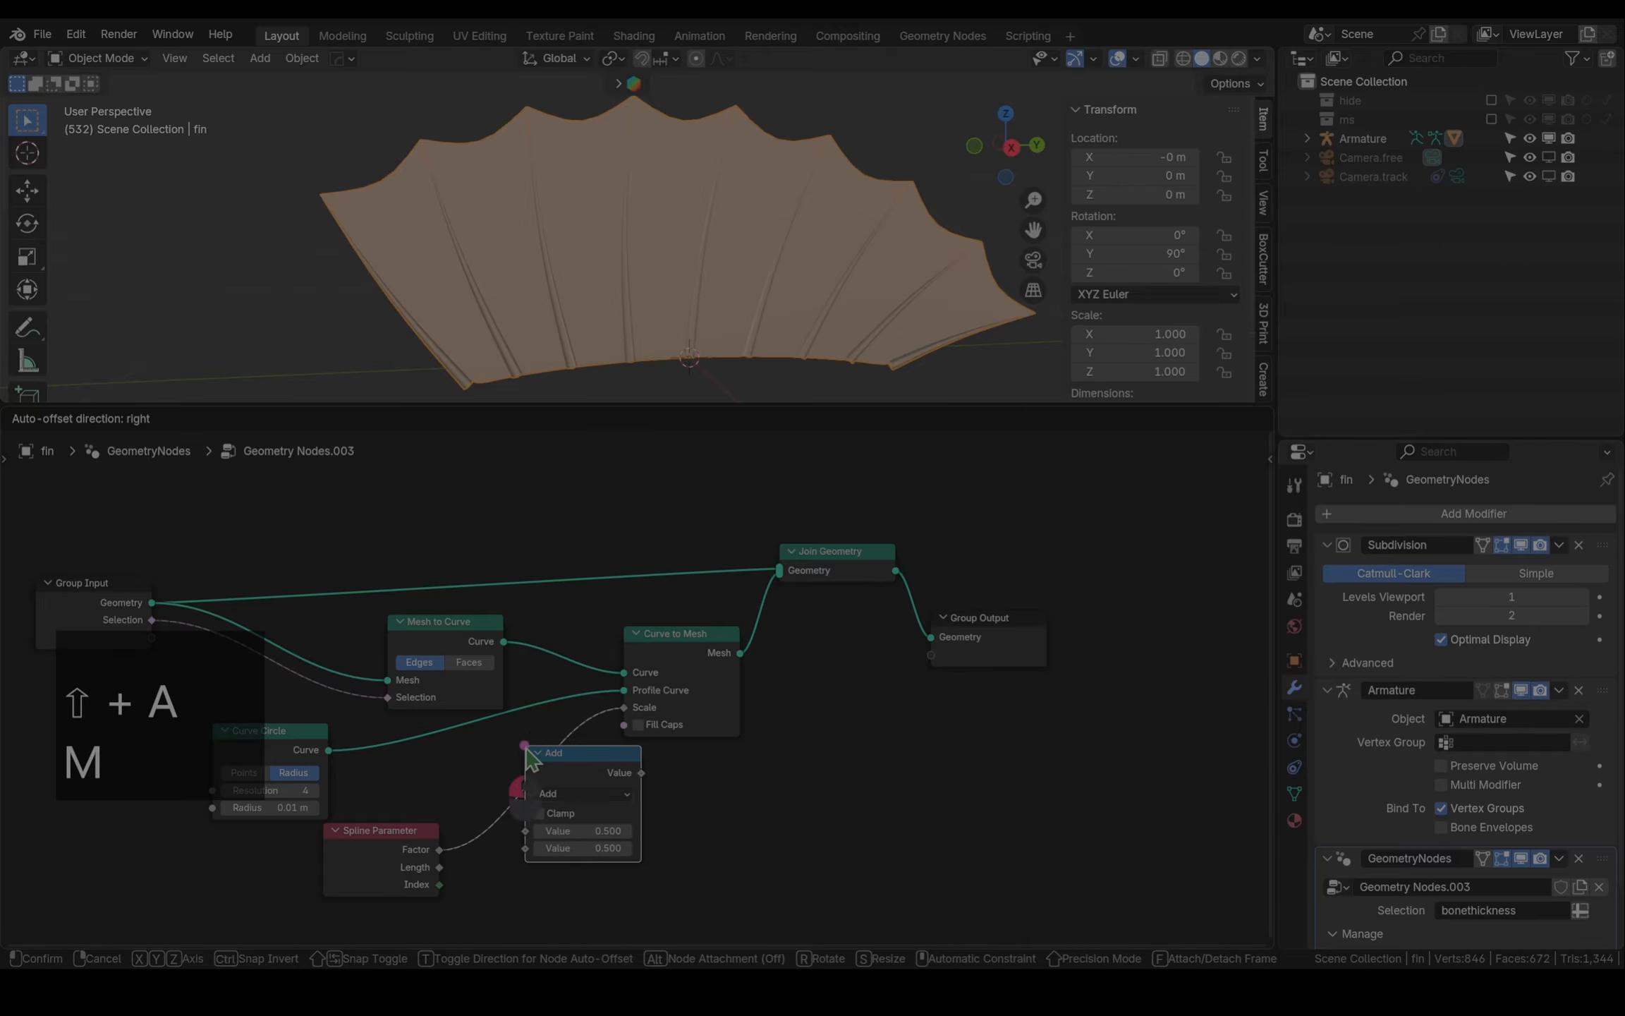
left_click(481, 759)
left_click(575, 850)
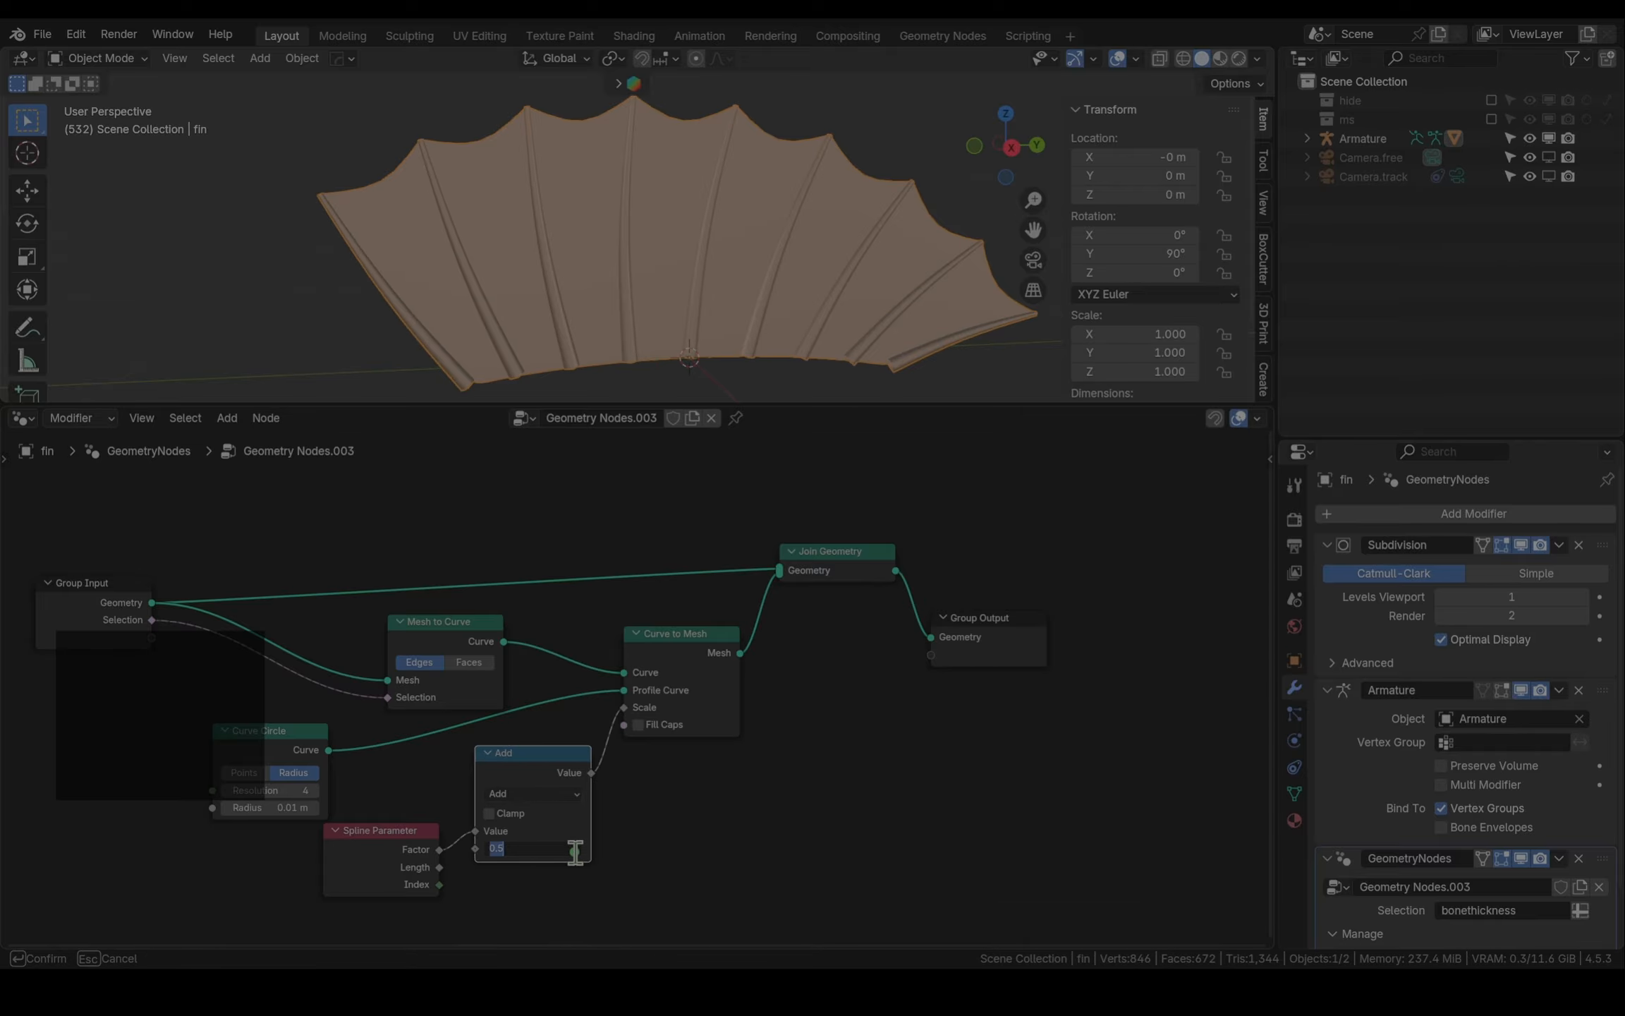
type("0.2")
key("Return")
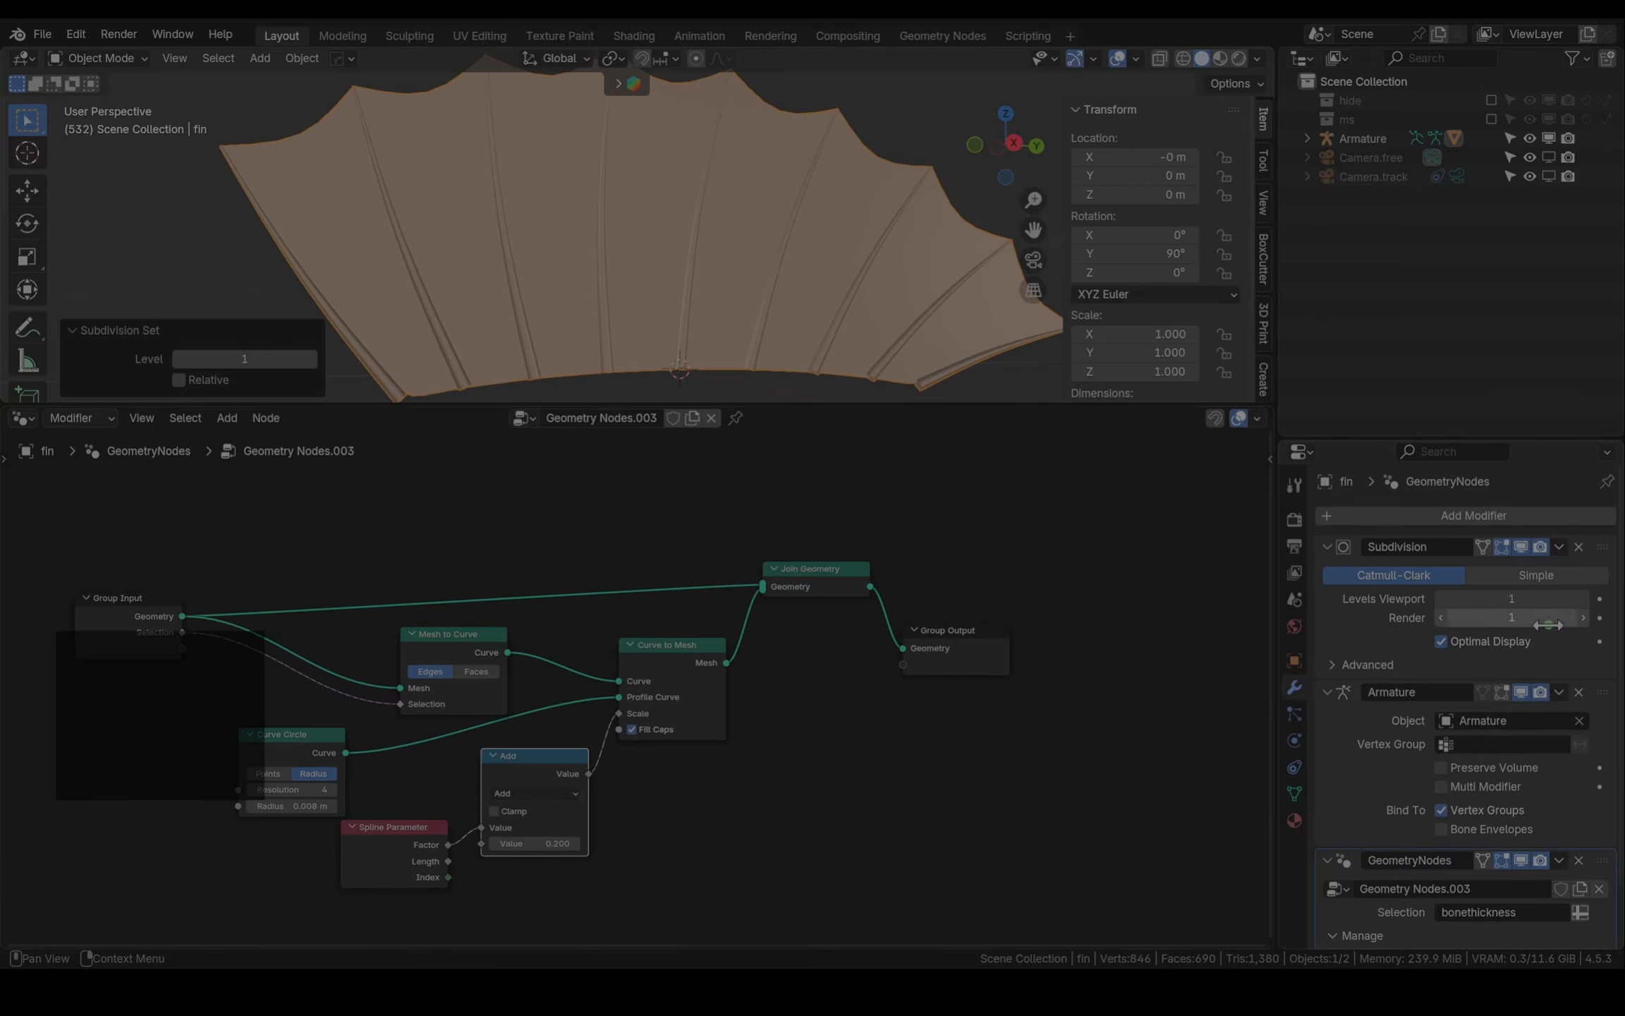
Duplicate the Subdivision modifier, move the copy below the Geometry Nodes modifier, and set its viewport level to 2
left_click(1559, 545)
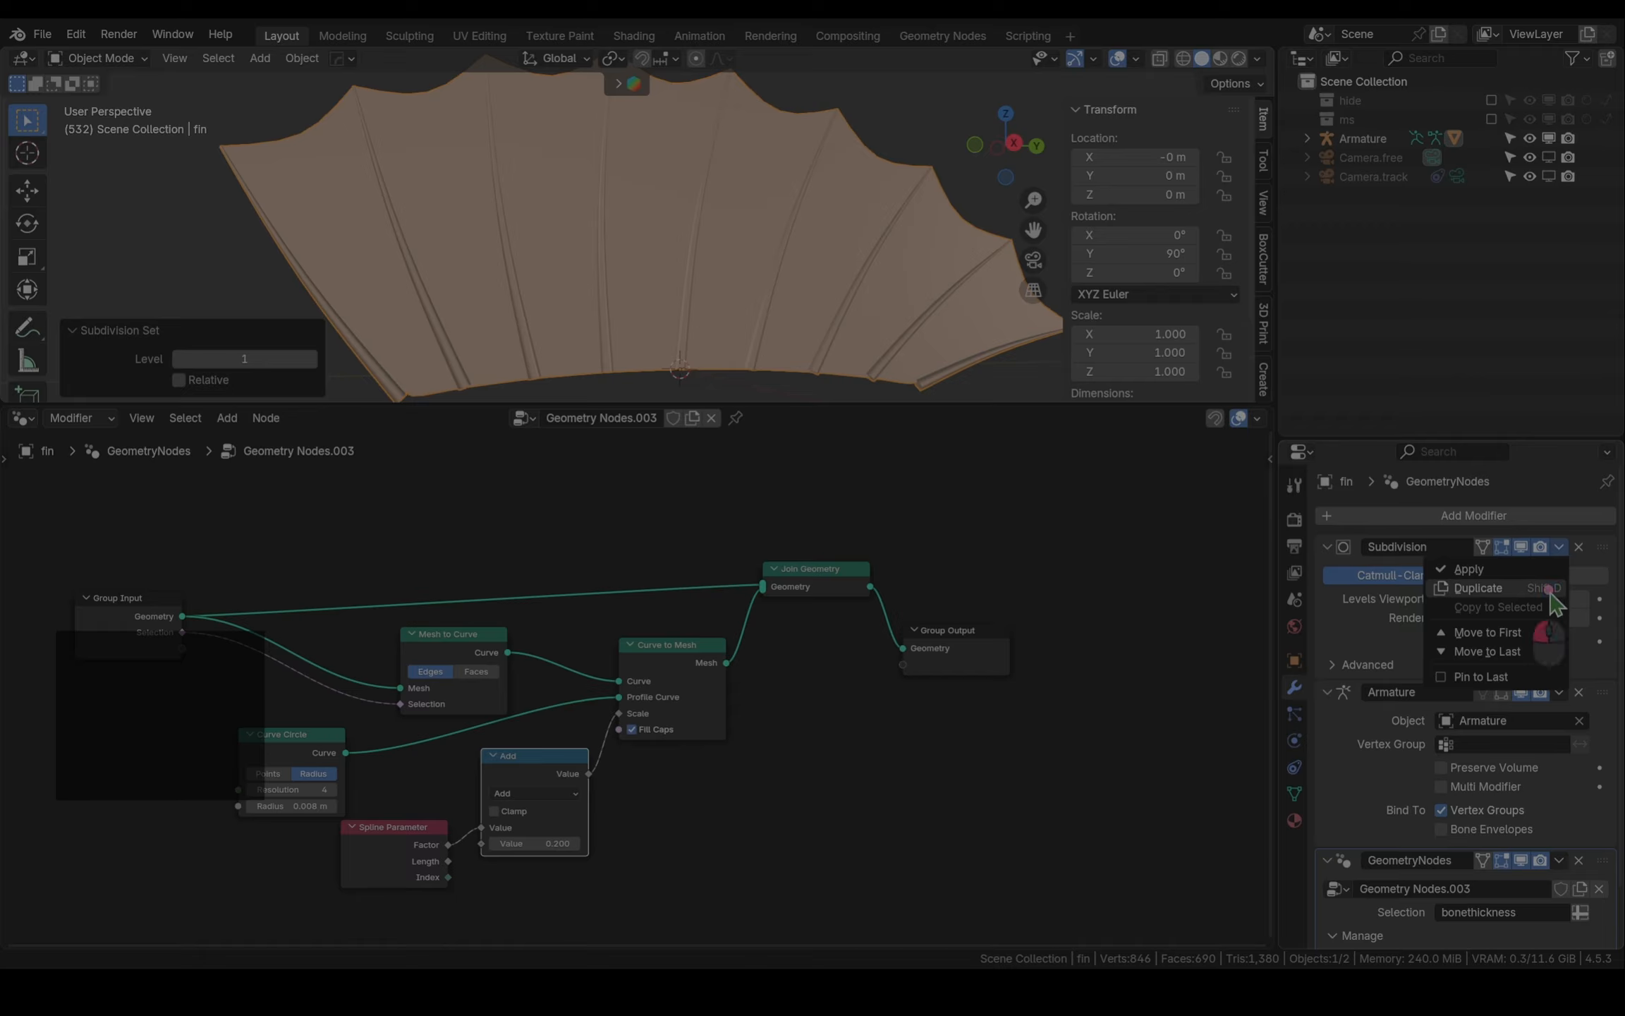
left_click(1549, 589)
scroll(1520, 769, "down", 5)
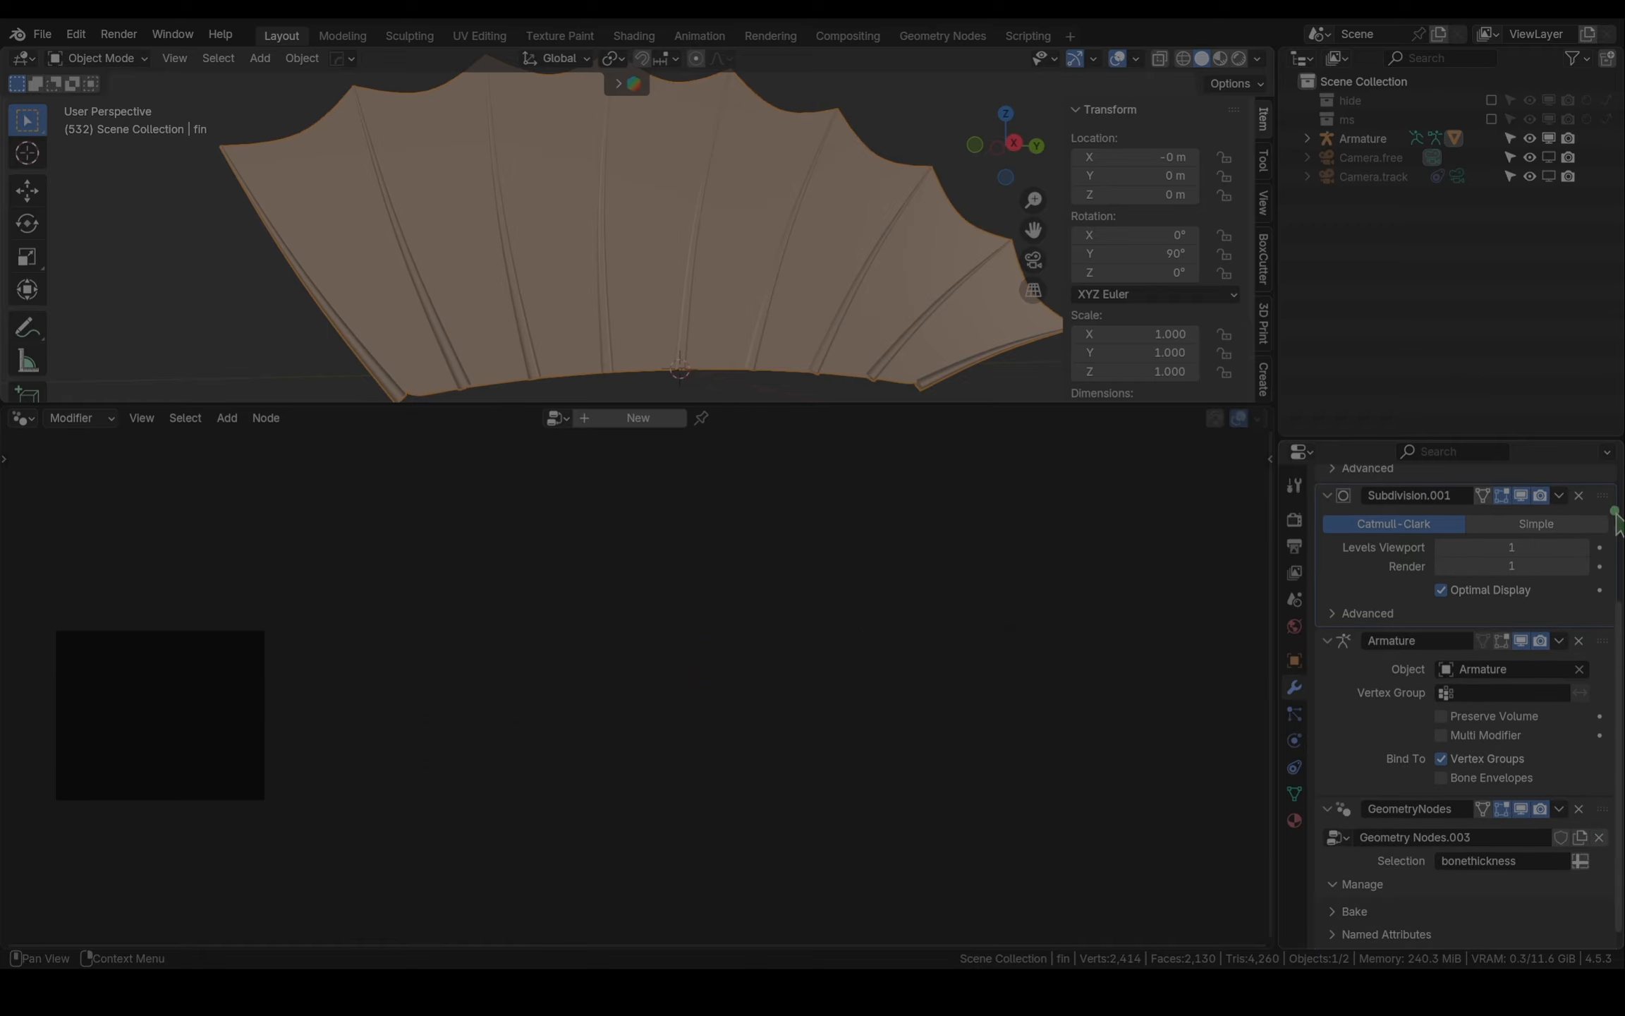
left_click_drag(1615, 514, 1602, 854)
middle_click_drag(695, 232, 493, 275)
left_click(1582, 877)
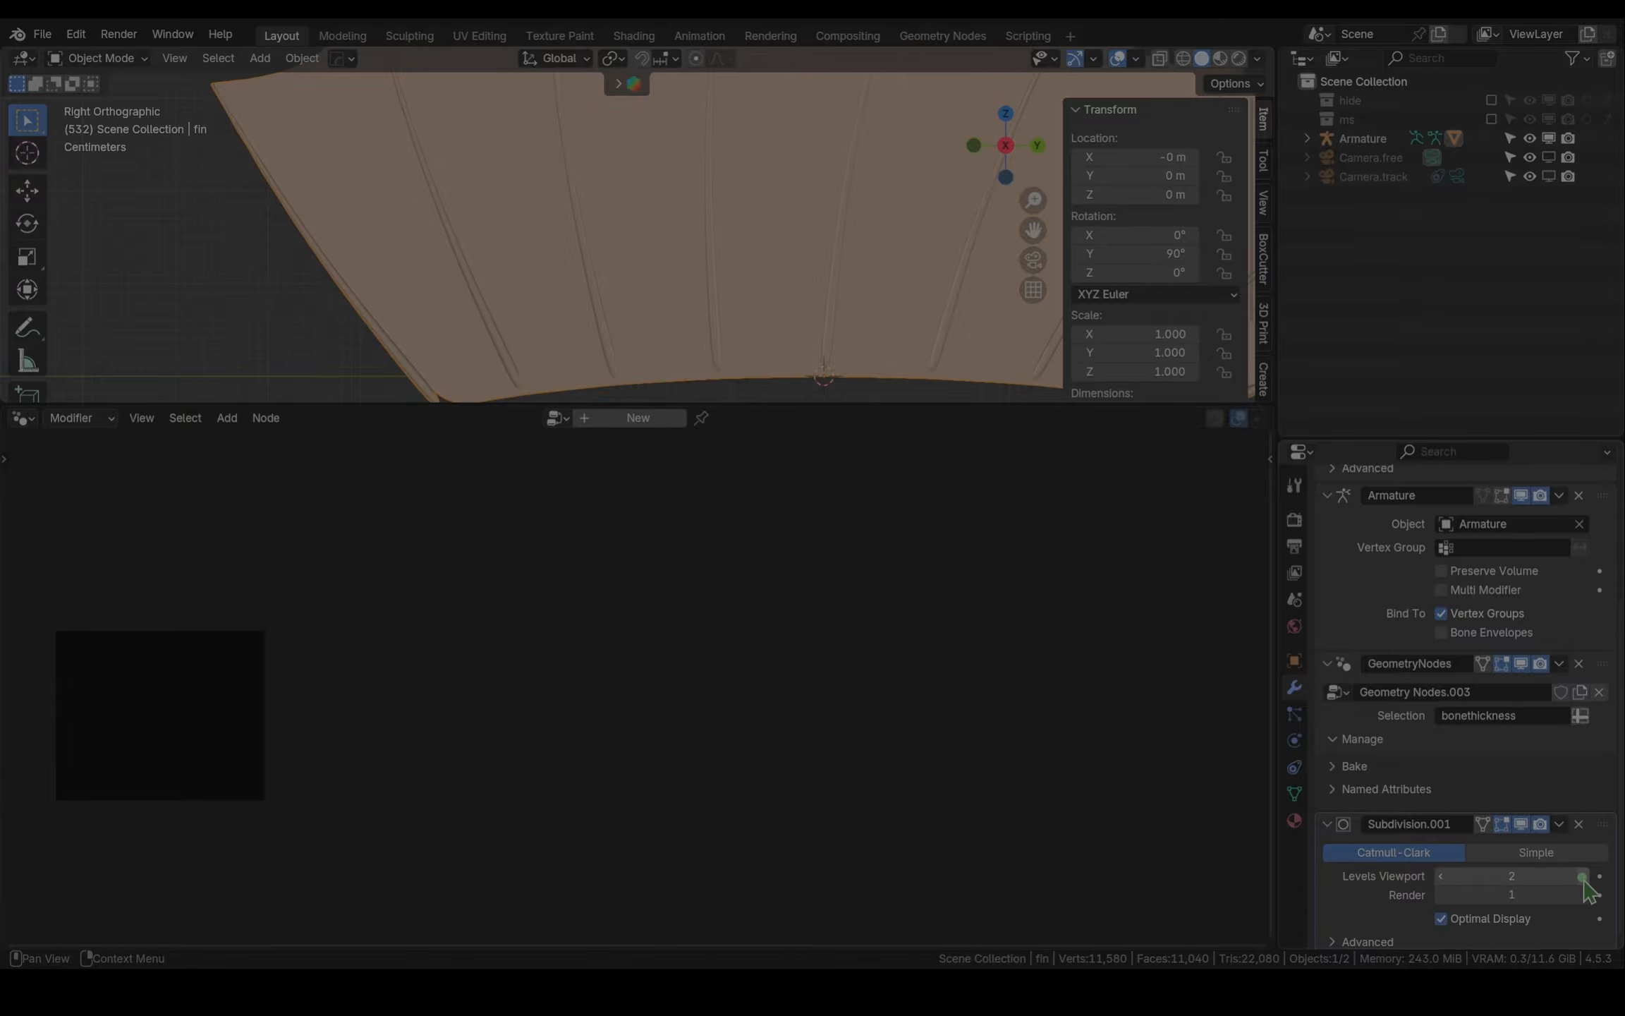
Apply smooth shading to the fin object
scroll(624, 320, "up", 3)
mouse_move(624, 321)
middle_mouse_down("shift")
mouse_move(630, 259)
mouse_move(630, 326)
middle_mouse_up("shift")
right_click(627, 254)
left_click(627, 276)
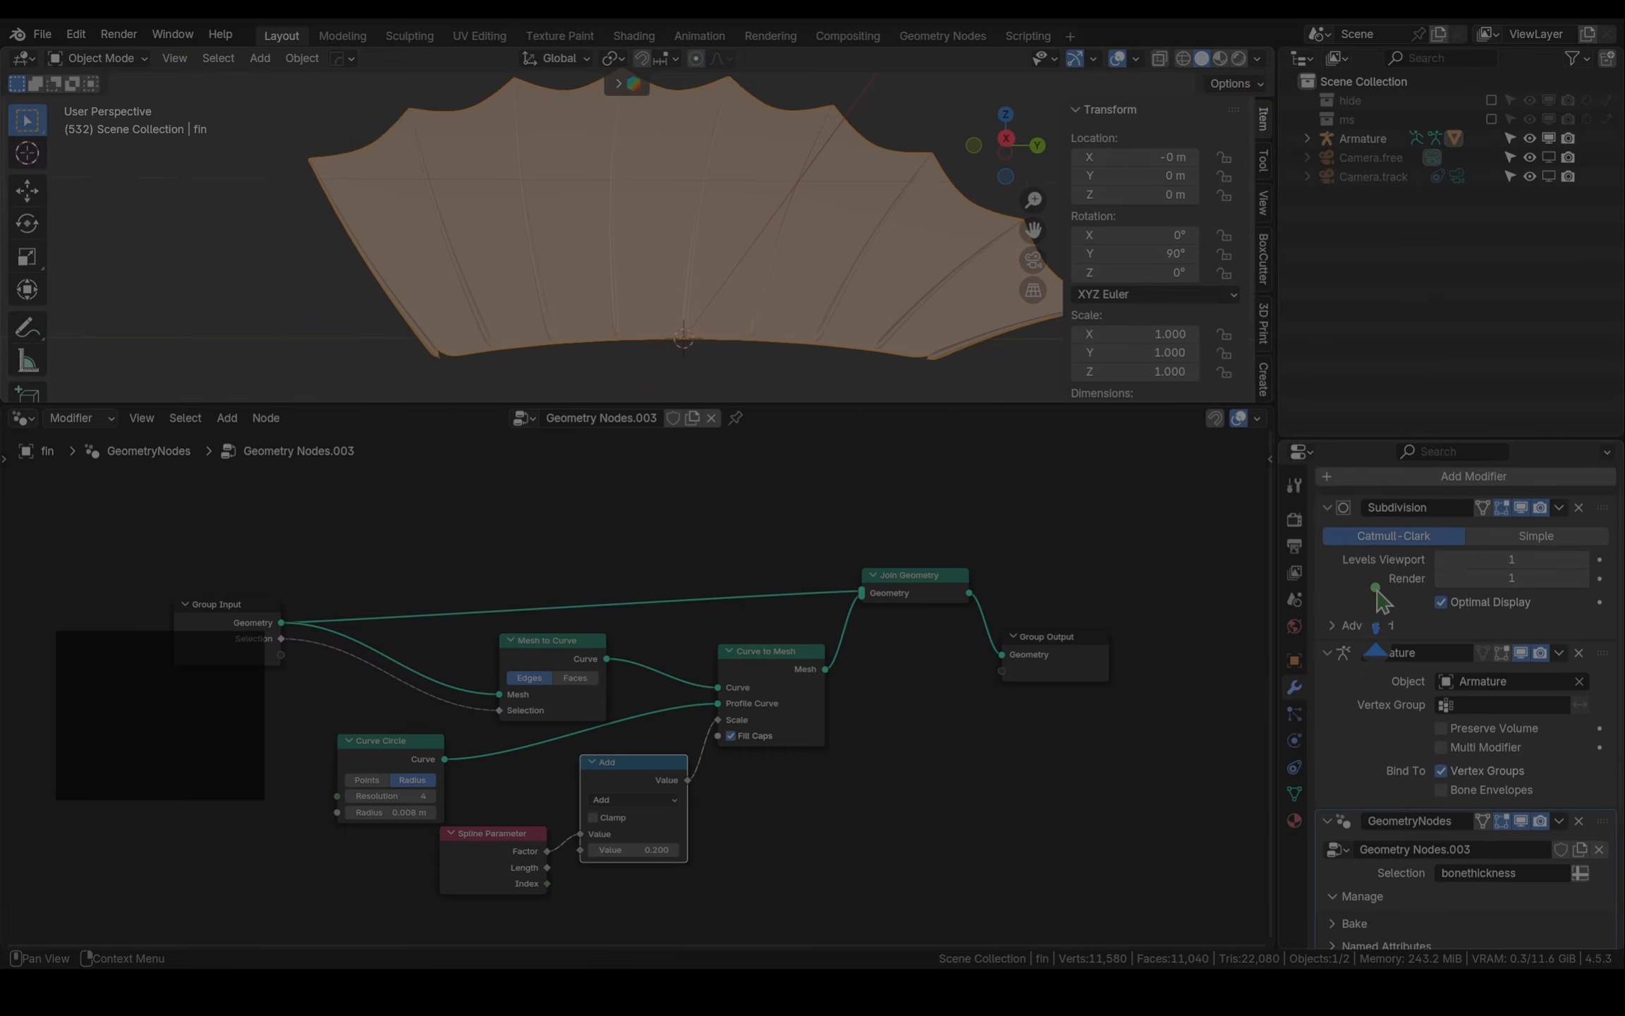
Add a Displace modifier to the fin with a new texture of type Clouds
left_click(1411, 515)
key("d")
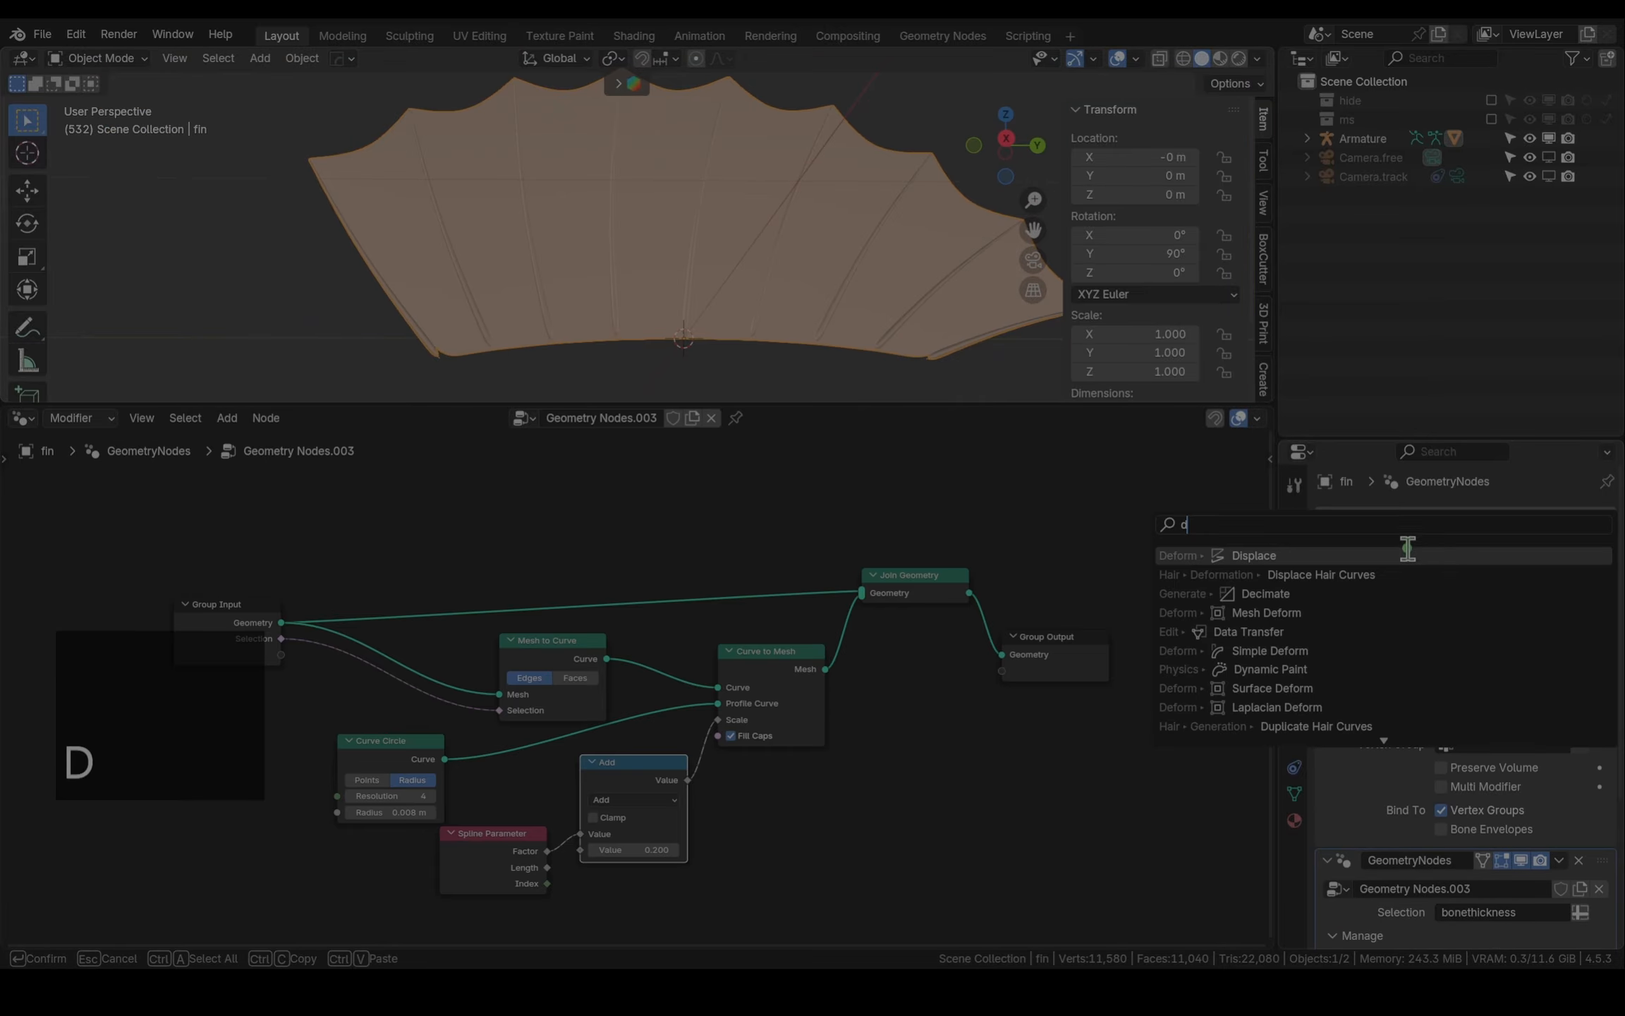
left_click(1409, 556)
scroll(1371, 734, "down", 8)
left_click(1439, 796)
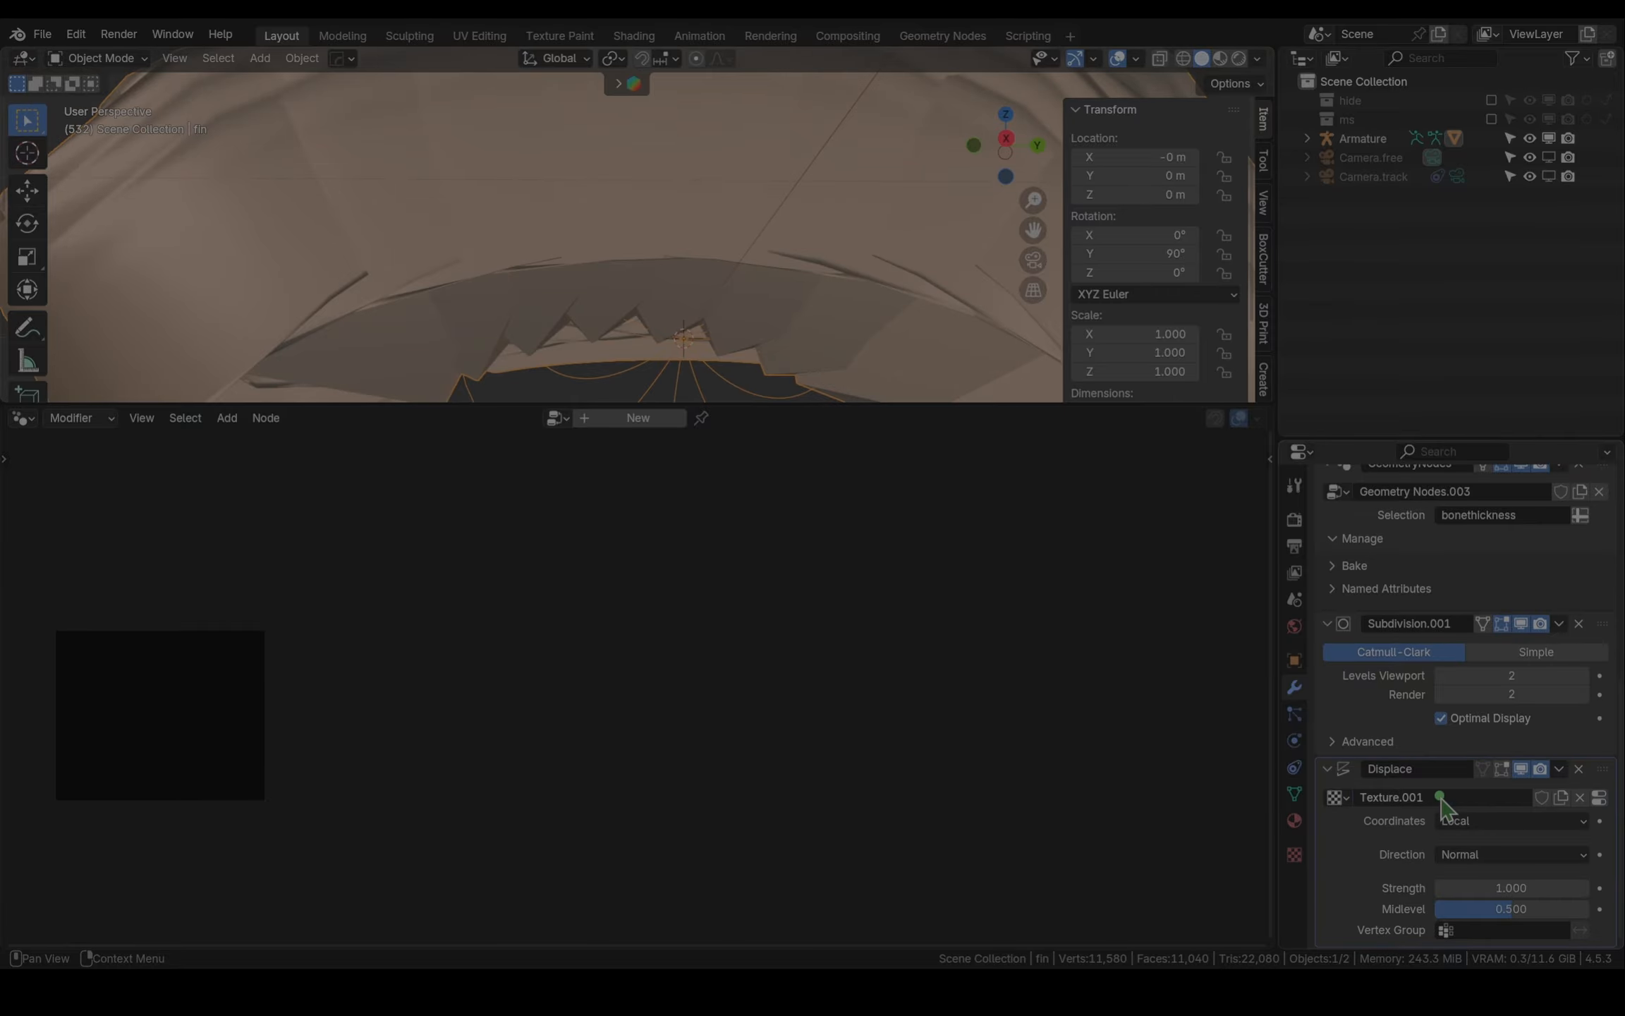
left_click(1295, 854)
left_click(1482, 508)
left_click(1473, 556)
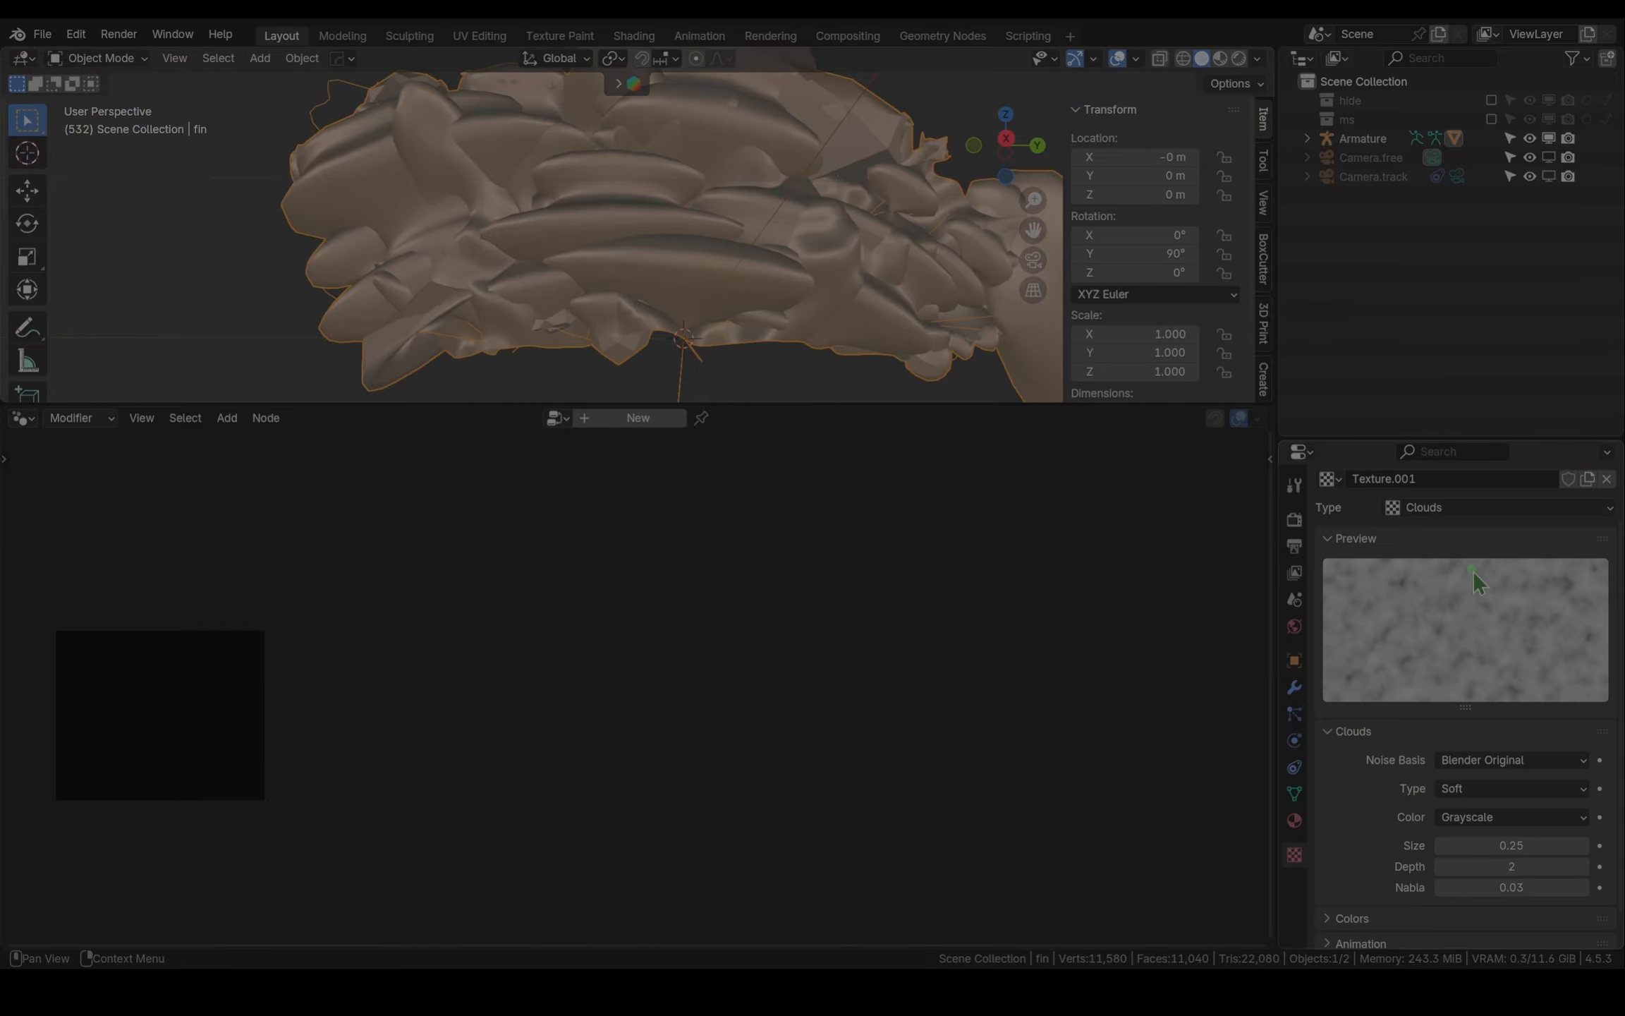
Set the Displace modifier's strength to 0.05 and its texture coordinates to UV
left_click(1295, 688)
scroll(1383, 744, "down", 8)
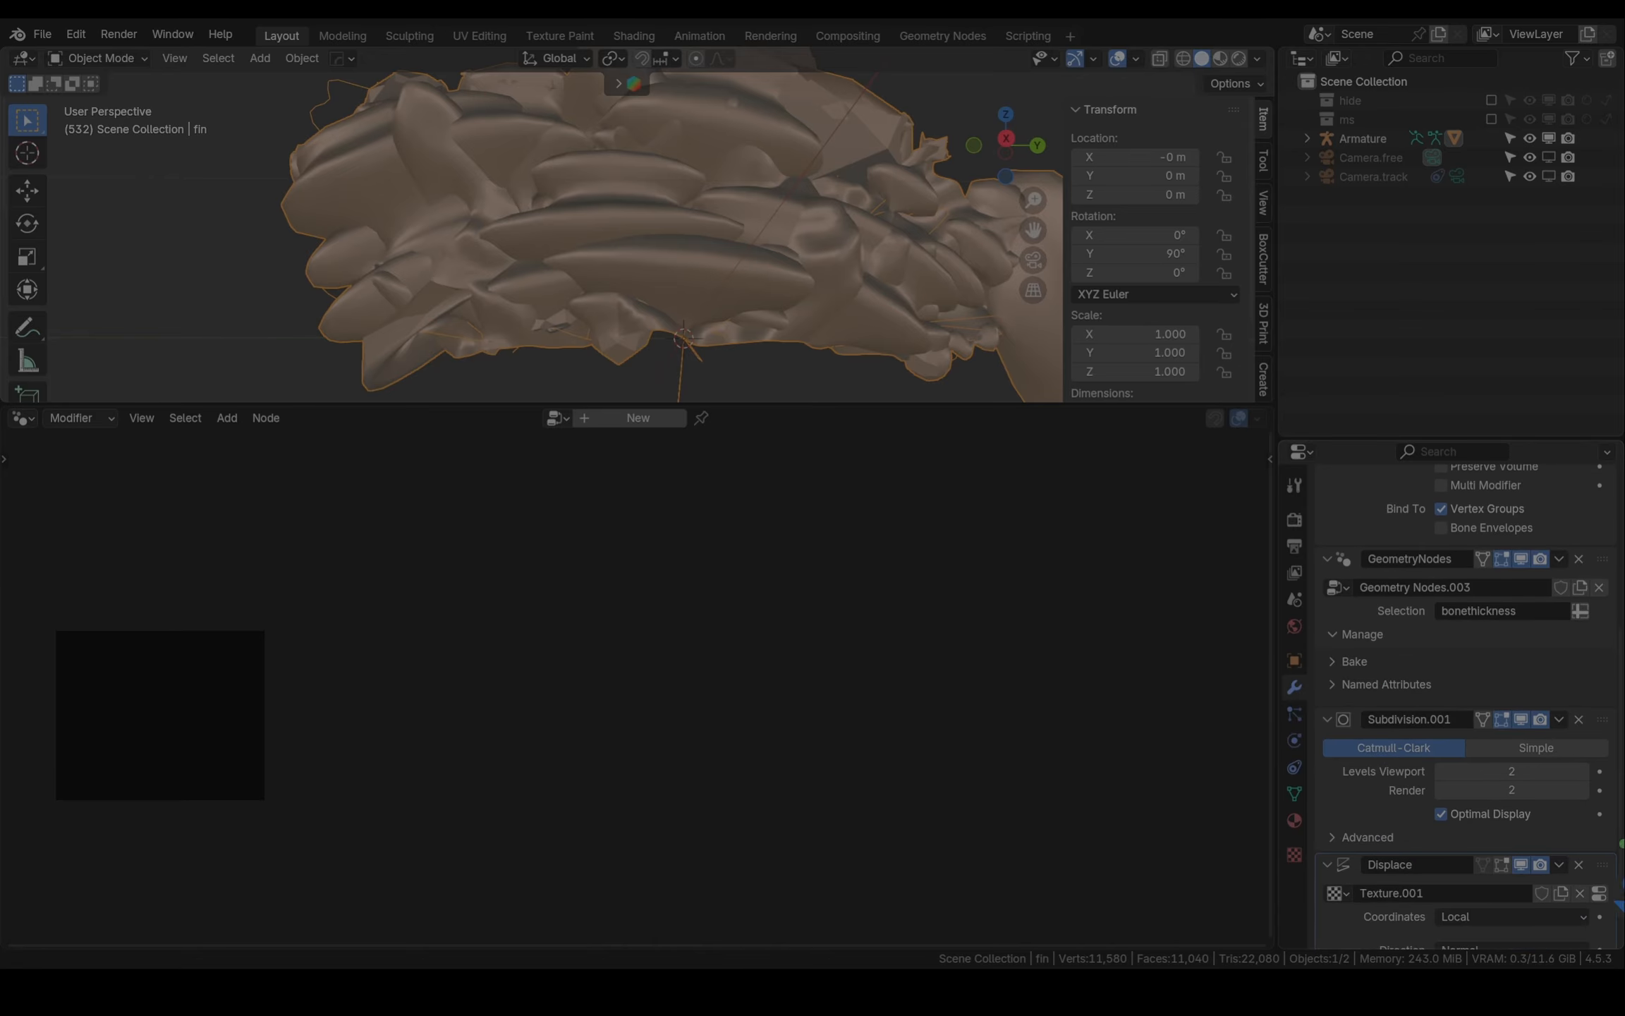
scroll(1612, 919, "down", 3)
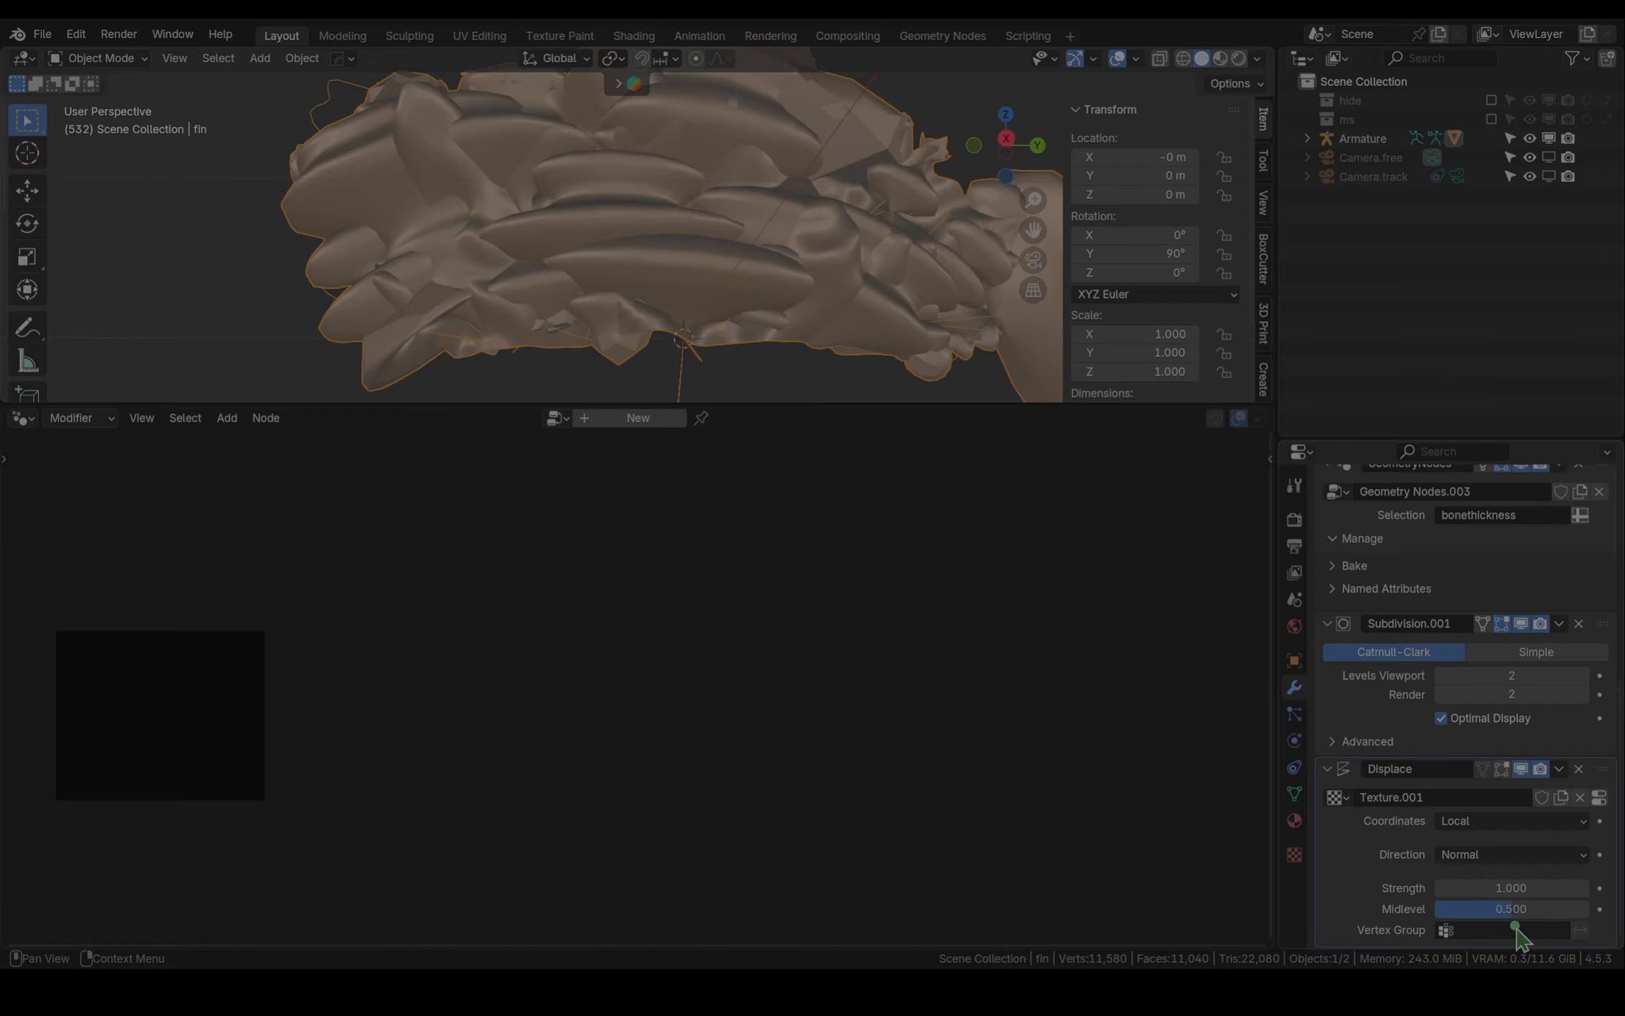
left_click(1505, 885)
type("0.1")
key("Return")
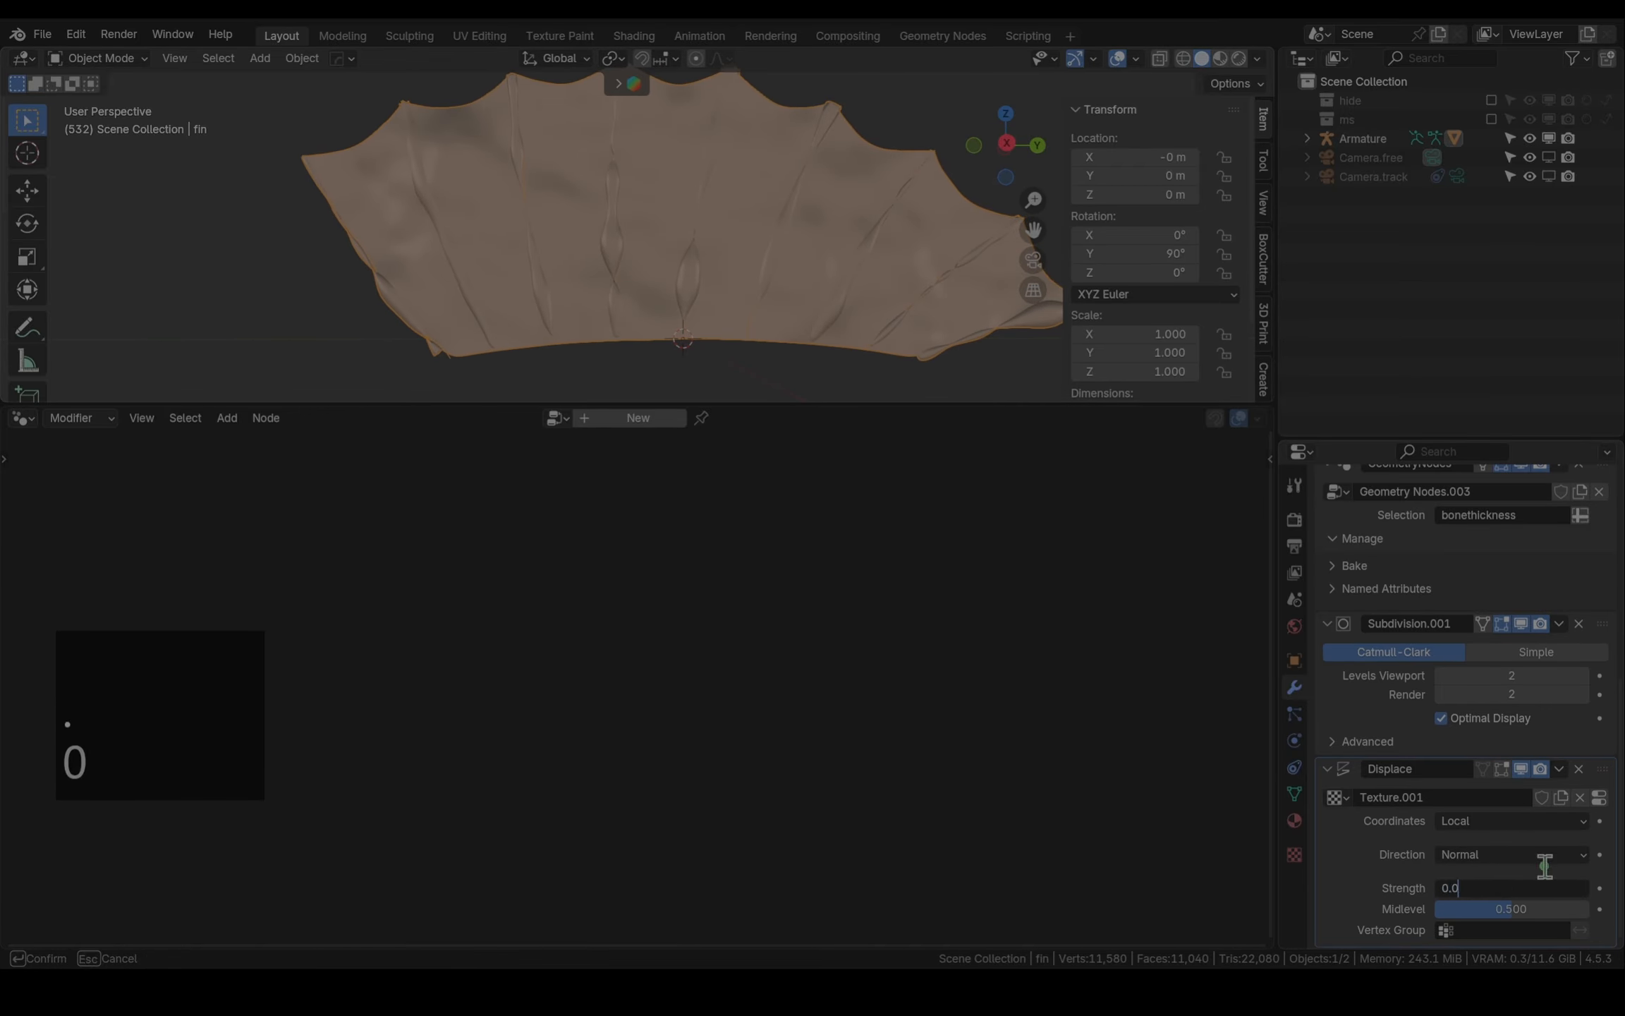
type("5")
key("Return")
left_click(1517, 821)
left_click(1496, 910)
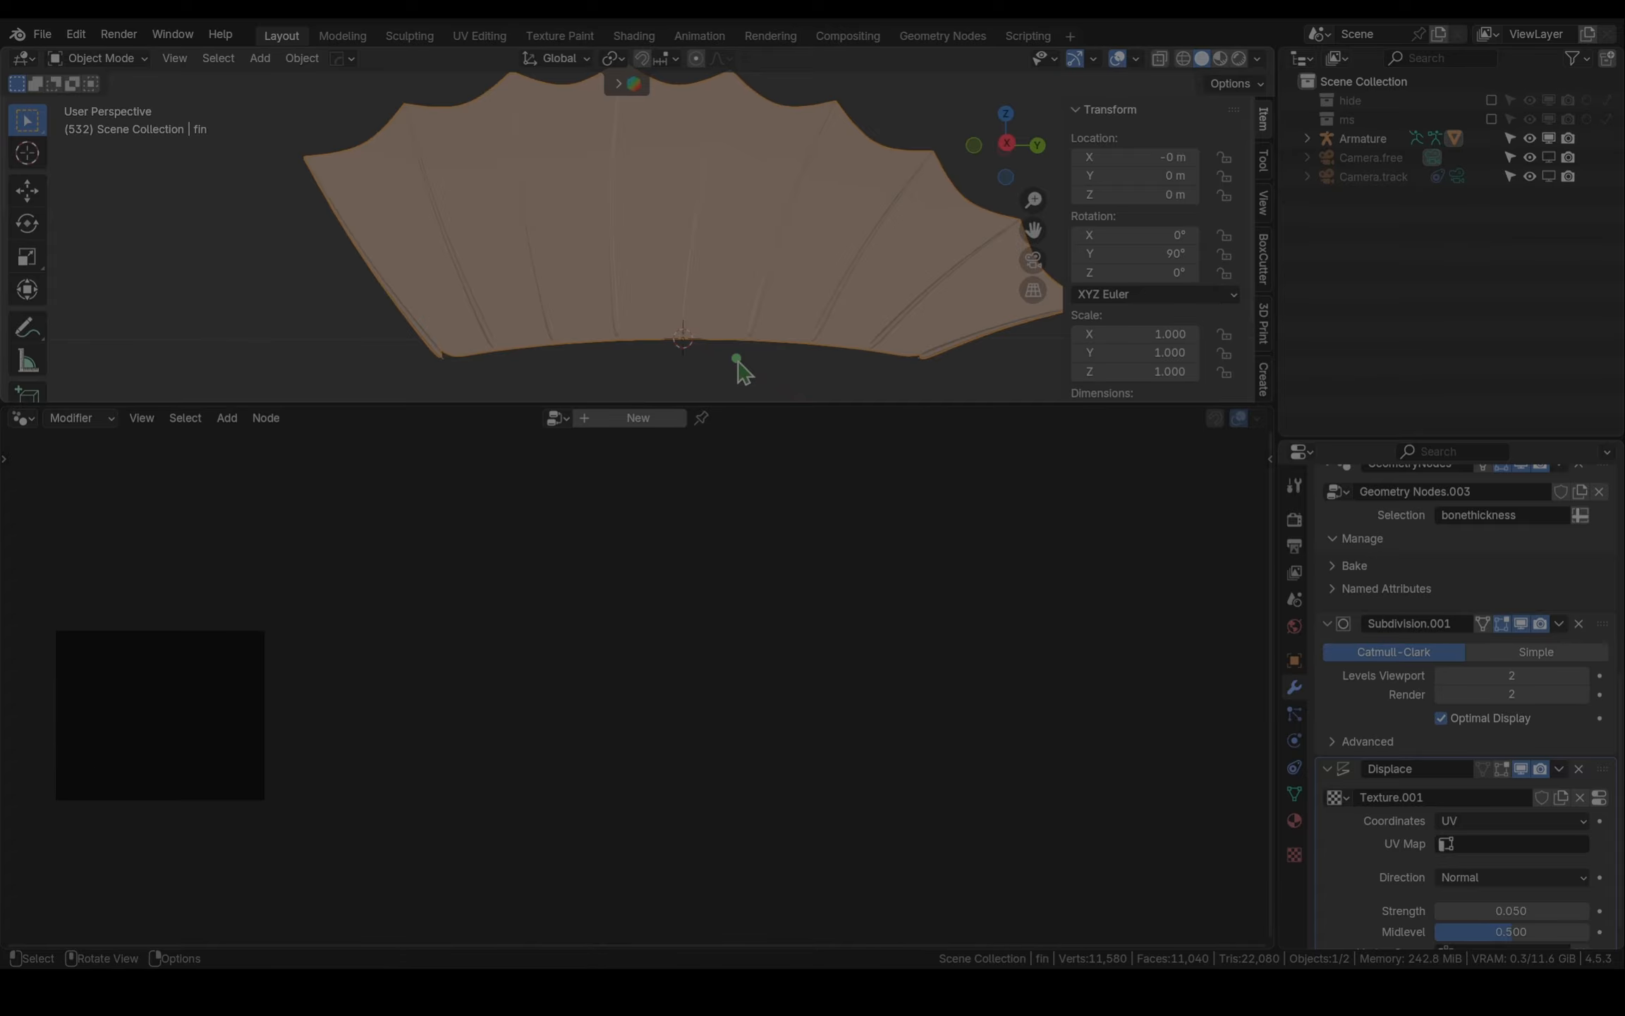
Unwrap the whole fin mesh with Project from View in the right view and enlarge the 3D viewport
key("Tab")
key("a")
key("u")
left_click(684, 394)
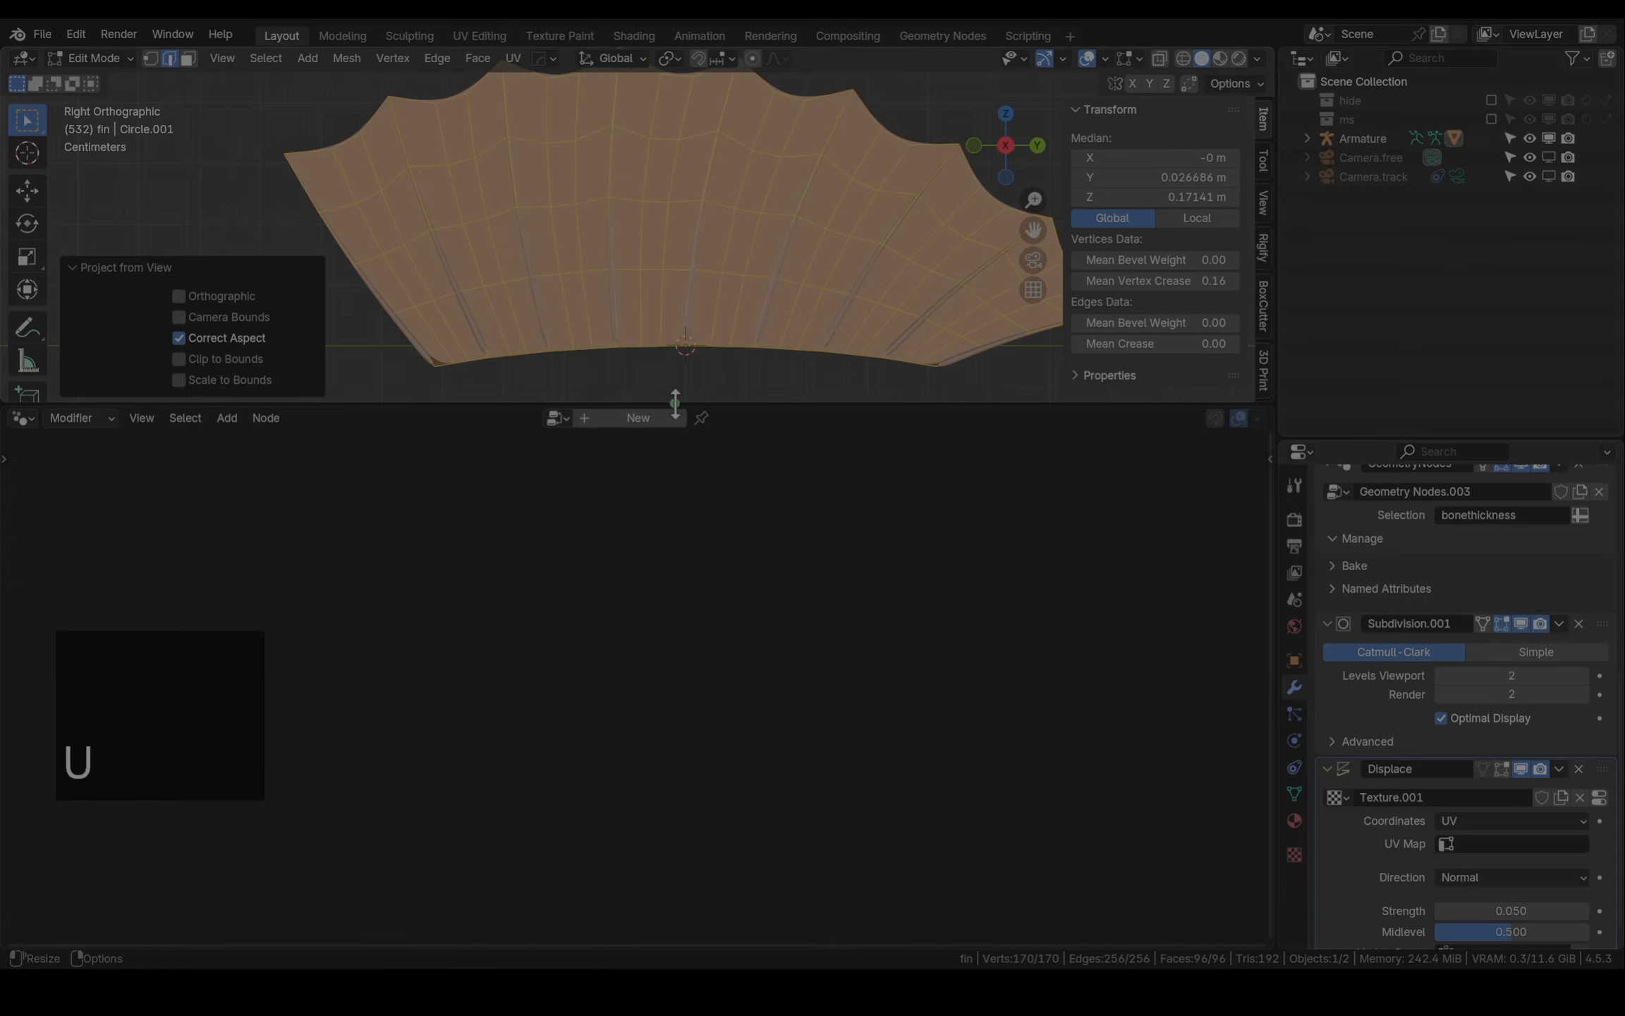
left_click_drag(675, 403, 673, 613)
key("Tab")
scroll(537, 373, "down", 1)
scroll(744, 376, "up", 2)
scroll(660, 345, "up", 2)
middle_click_drag(672, 374, 820, 405)
Select the rib vertices of the fin mesh using the "bones" vertex group
key("Tab")
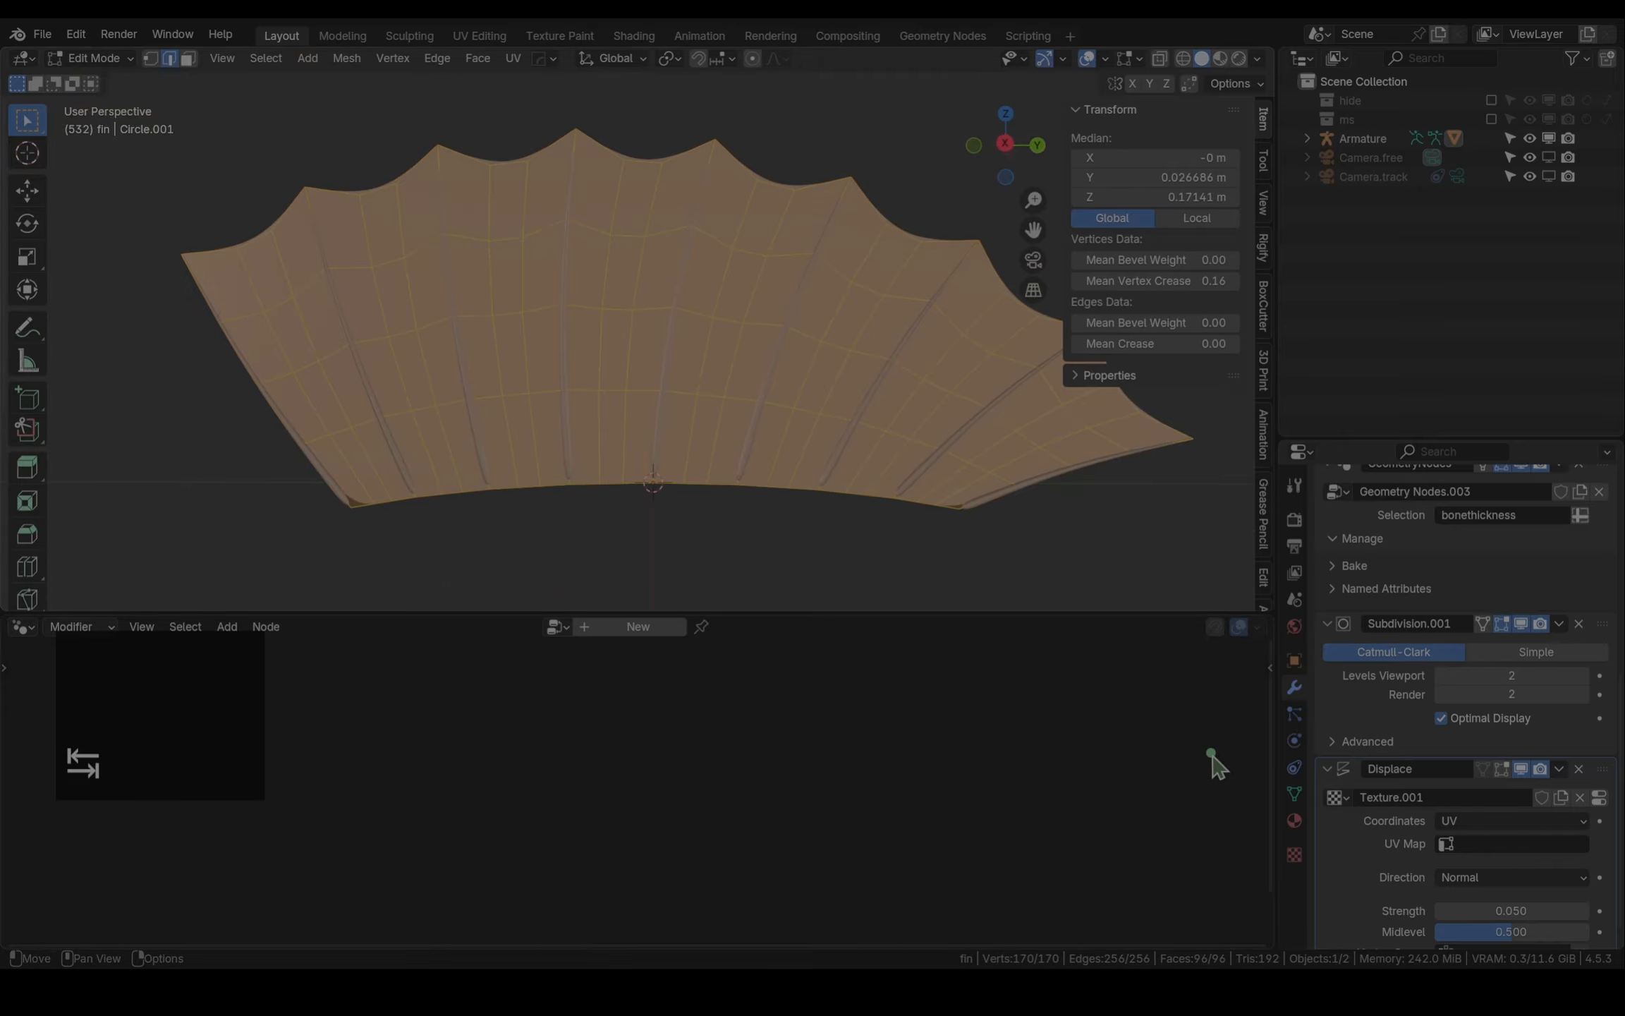
left_click(1295, 794)
scroll(1425, 572, "up", 5)
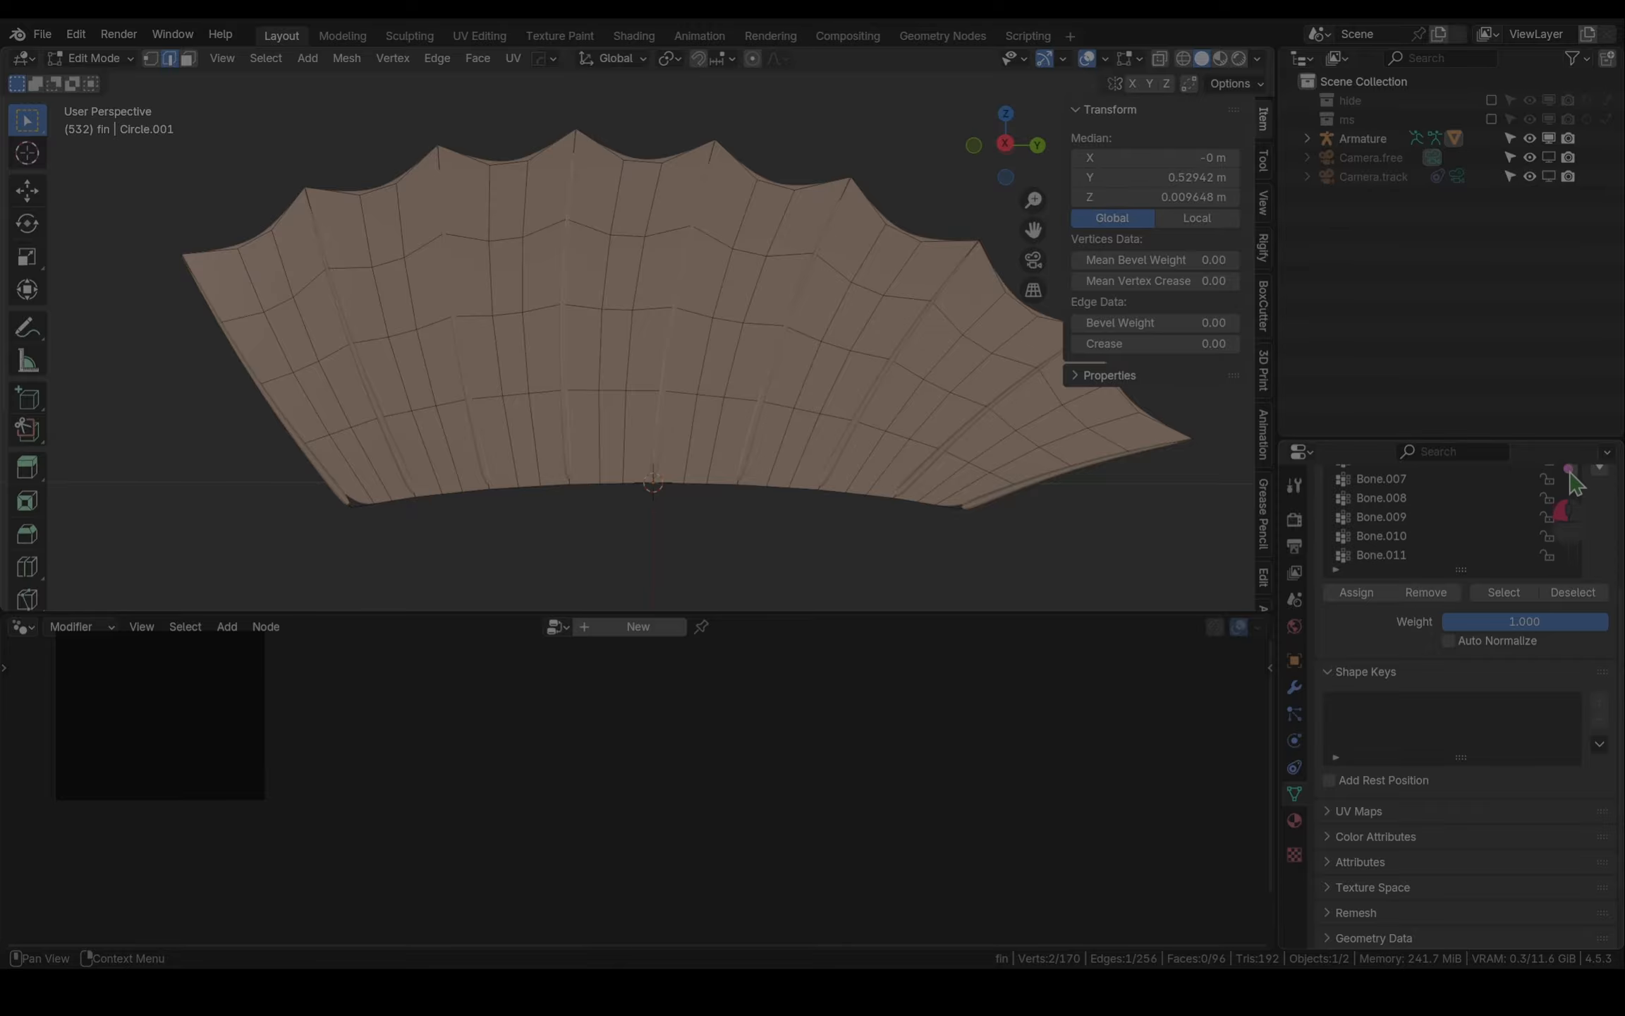
scroll(1600, 557, "up", 6)
left_click(1442, 599)
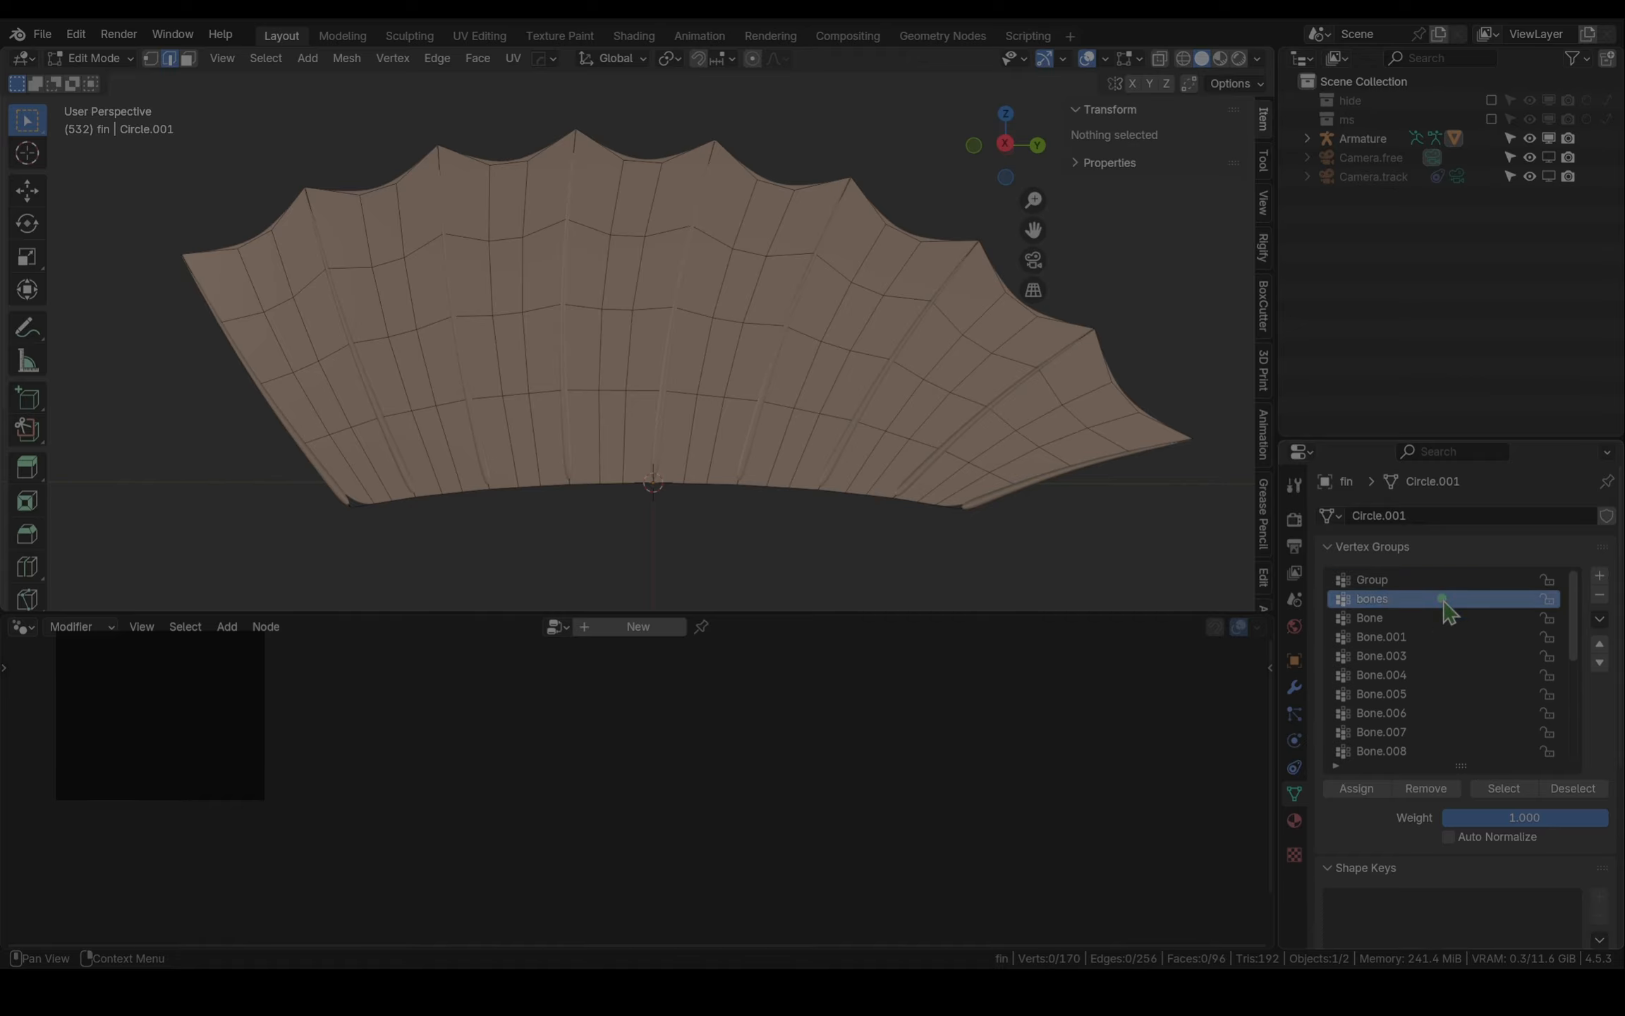
left_click(1501, 789)
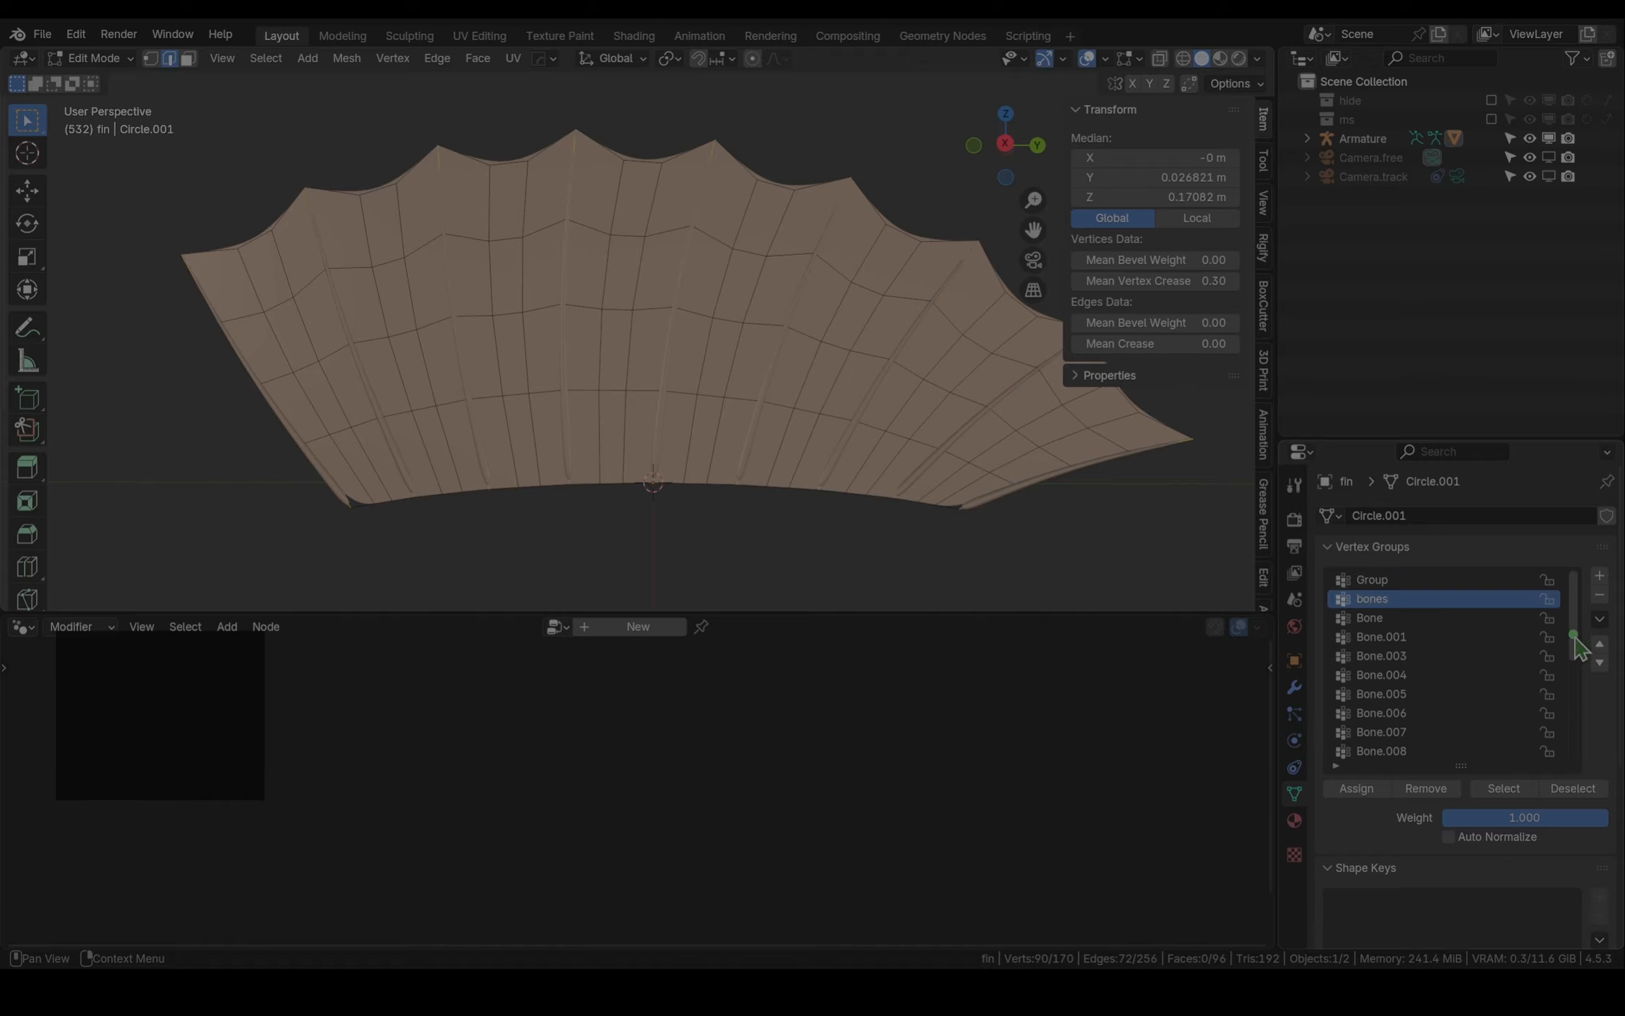
Assign the inverse of the rib selection to a new vertex group named "displace" and return to Object Mode
left_click_drag(1574, 638, 1432, 756)
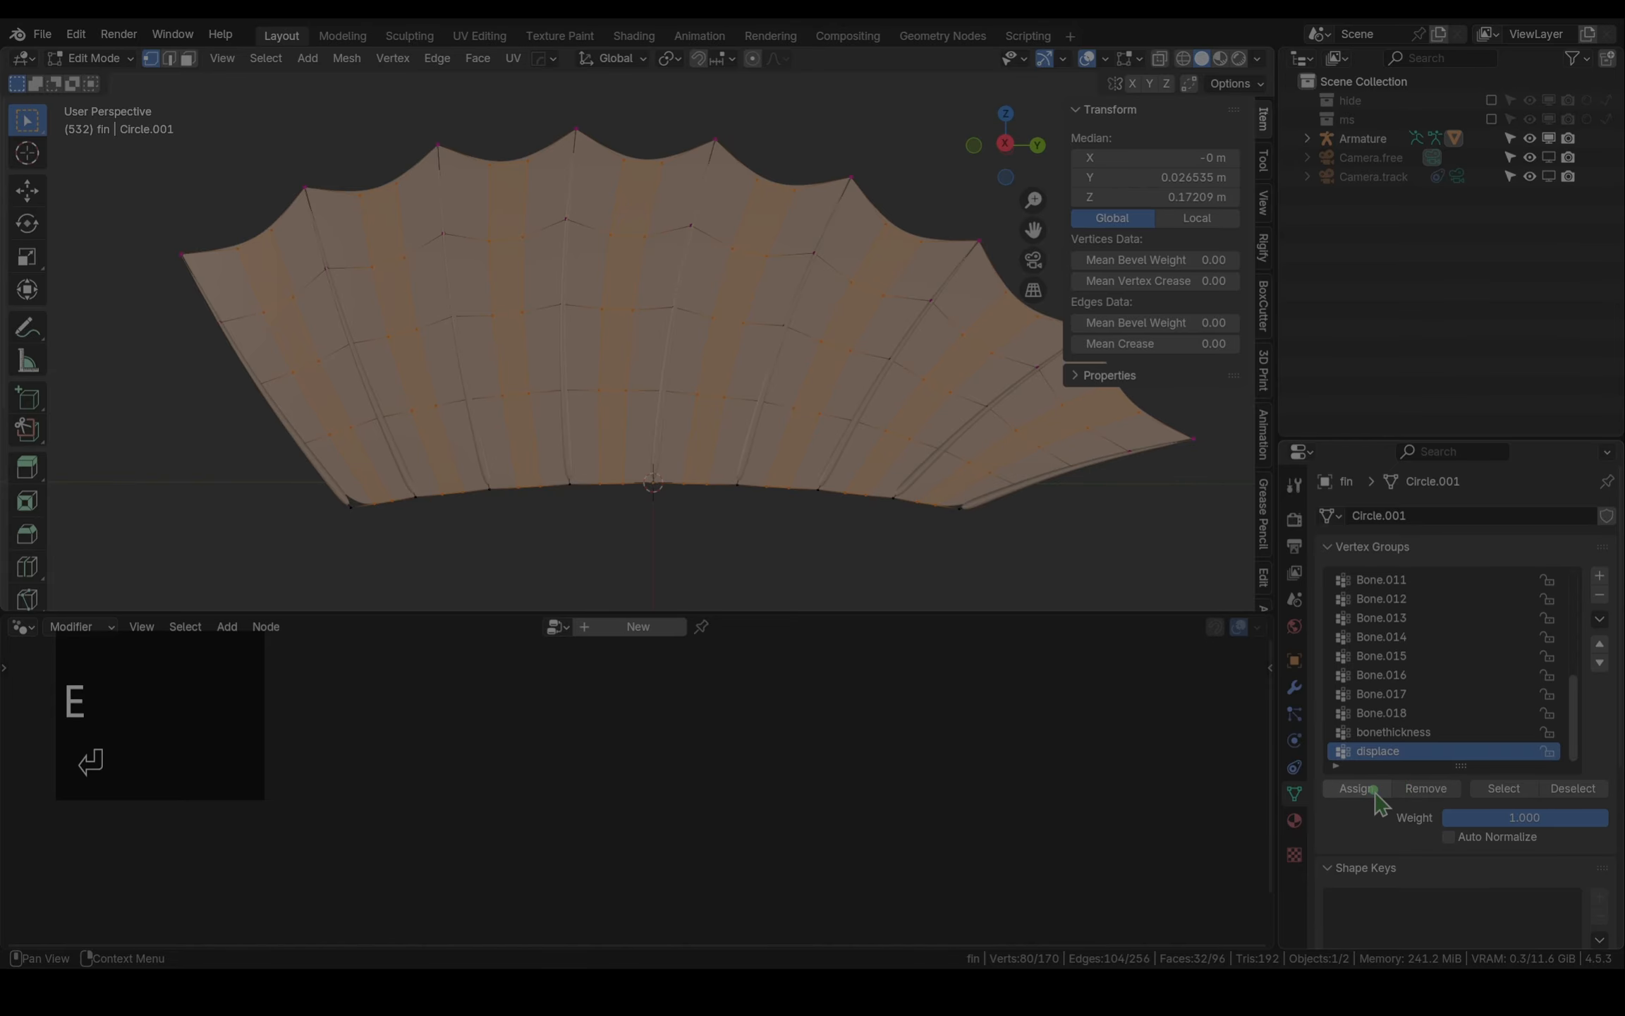
left_click(1134, 572)
left_click(1503, 787)
key("Tab")
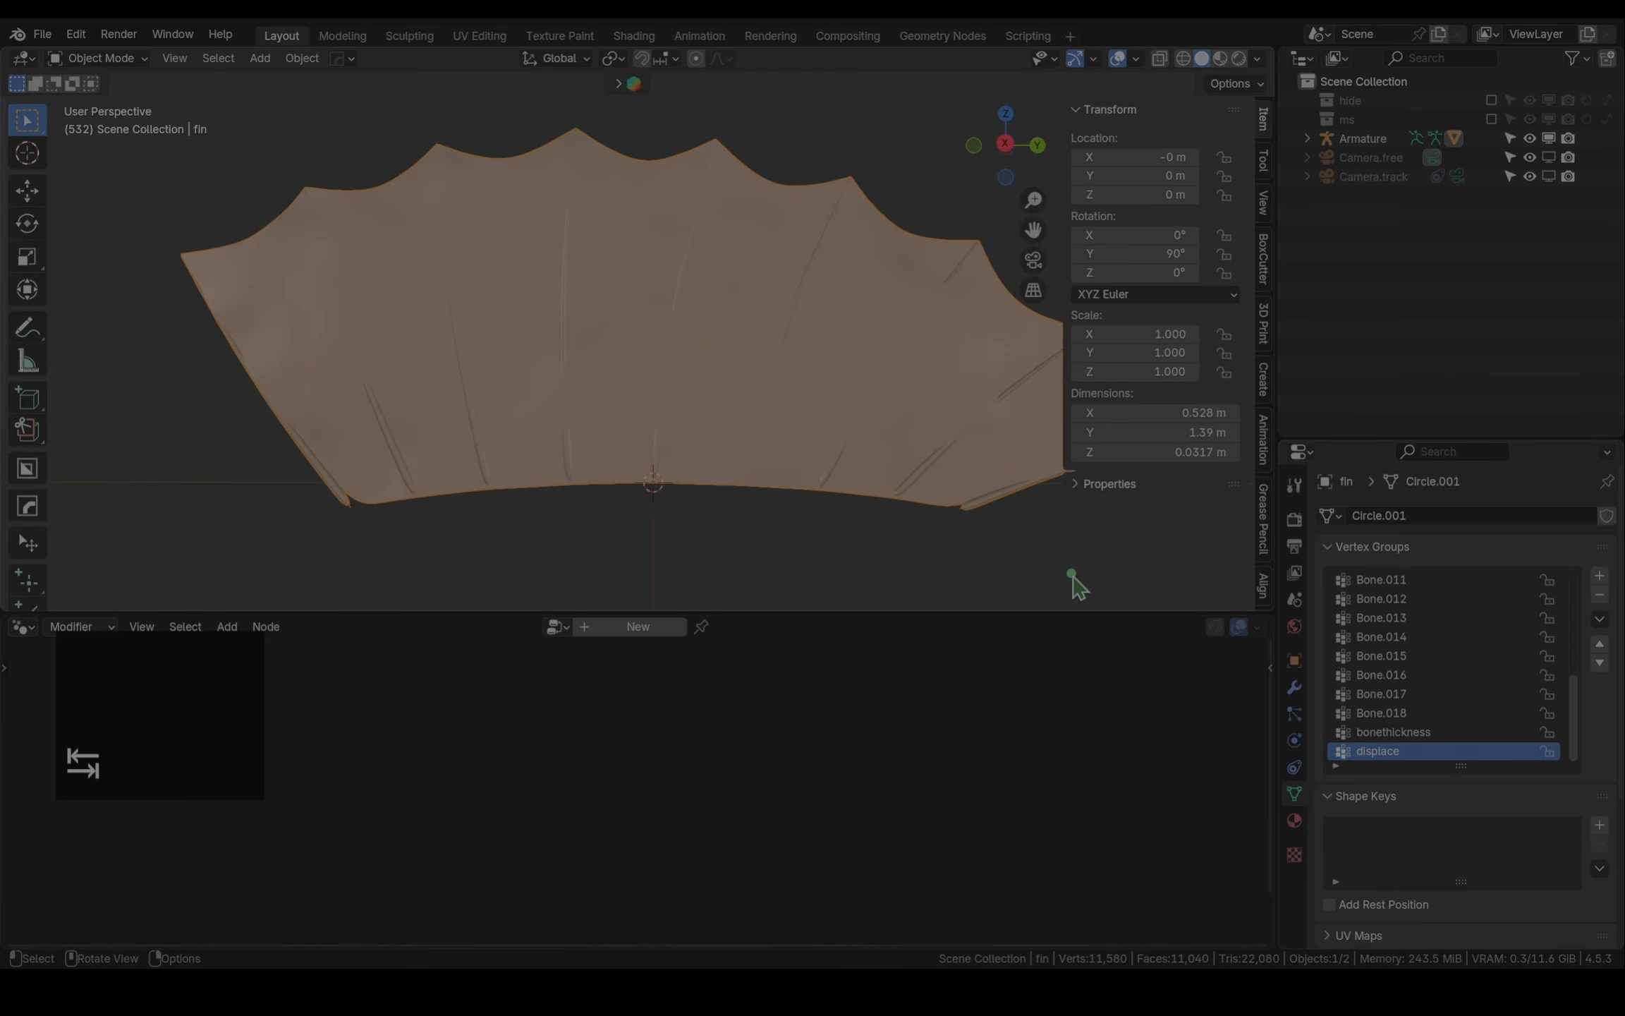
Limit the Displace modifier to the "displace" vertex group and inspect the fin's surface
left_click(1294, 690)
scroll(1482, 812, "down", 5)
left_click(1505, 929)
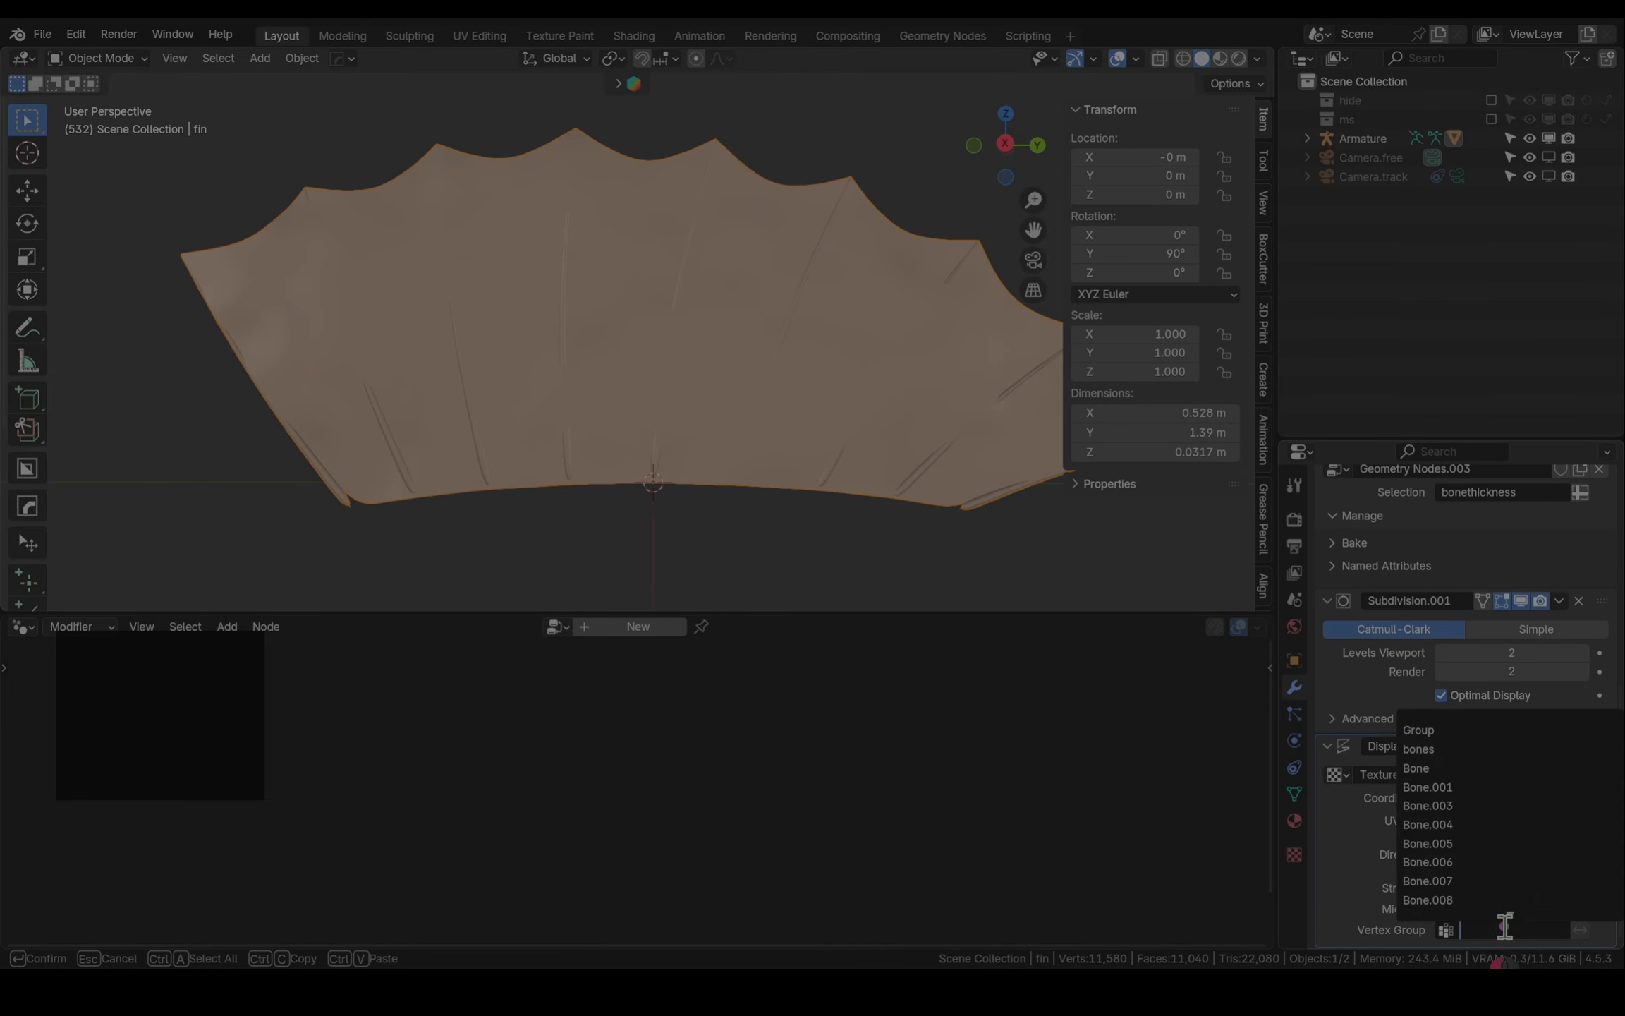
type("d")
left_click(1467, 732)
middle_click_drag(769, 471, 834, 490)
key("3")
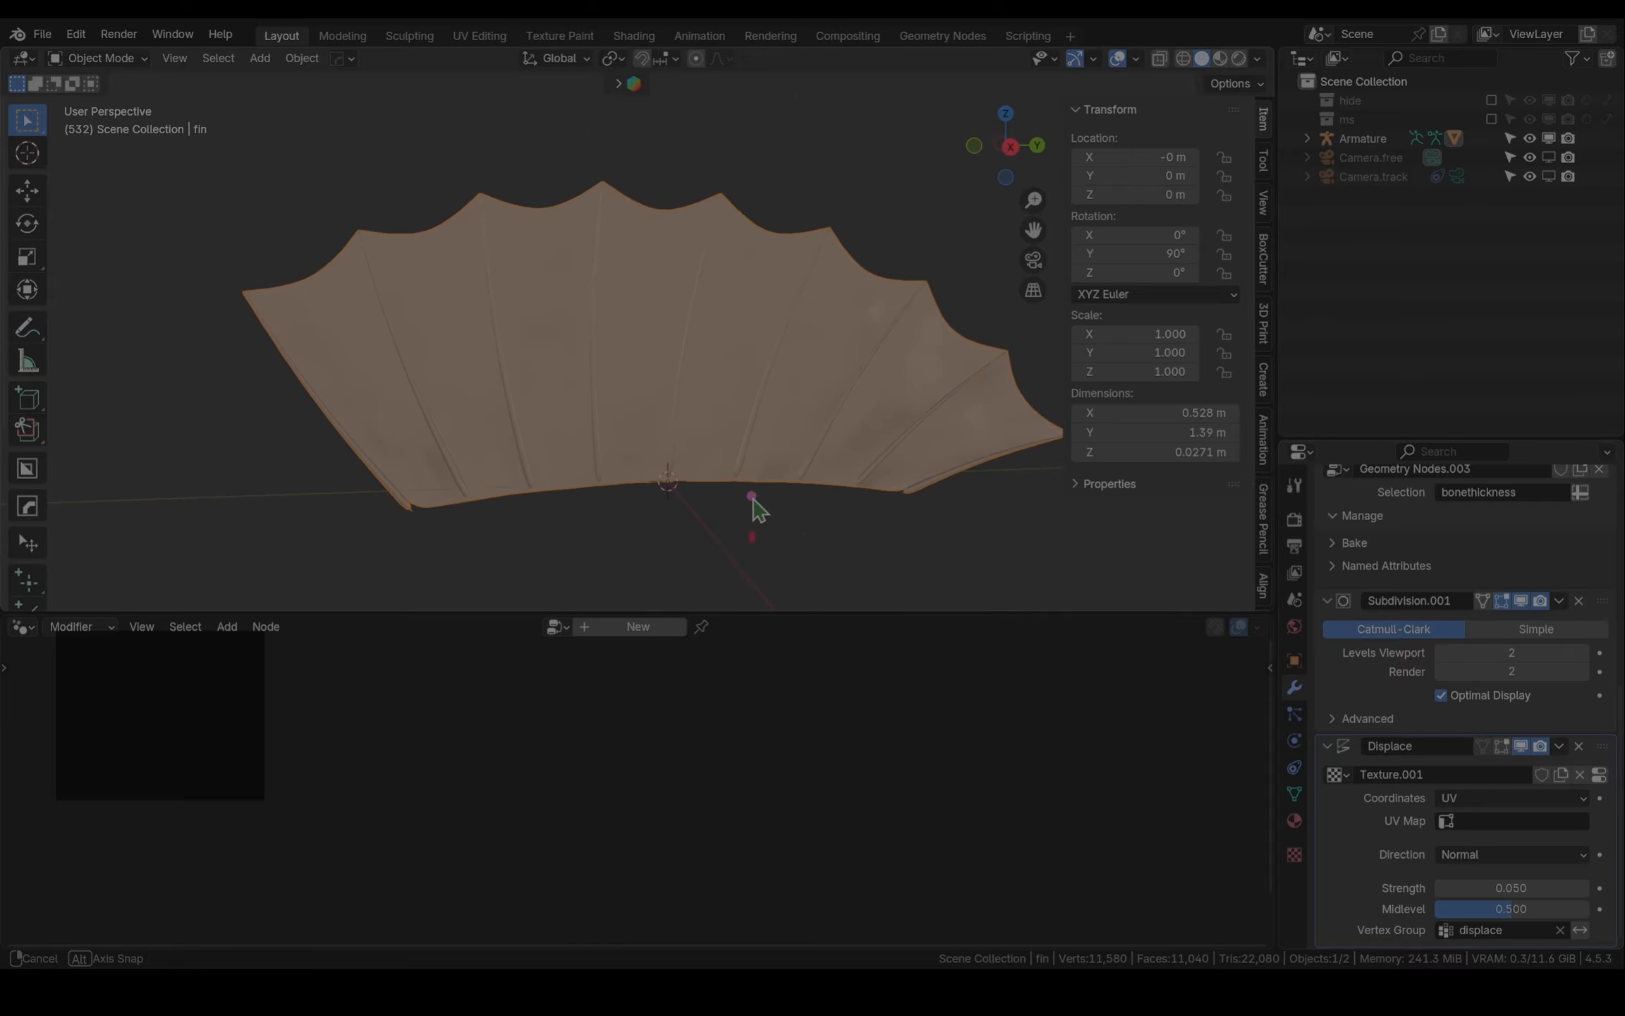
scroll(551, 466, "down", 4)
scroll(551, 451, "up", 3)
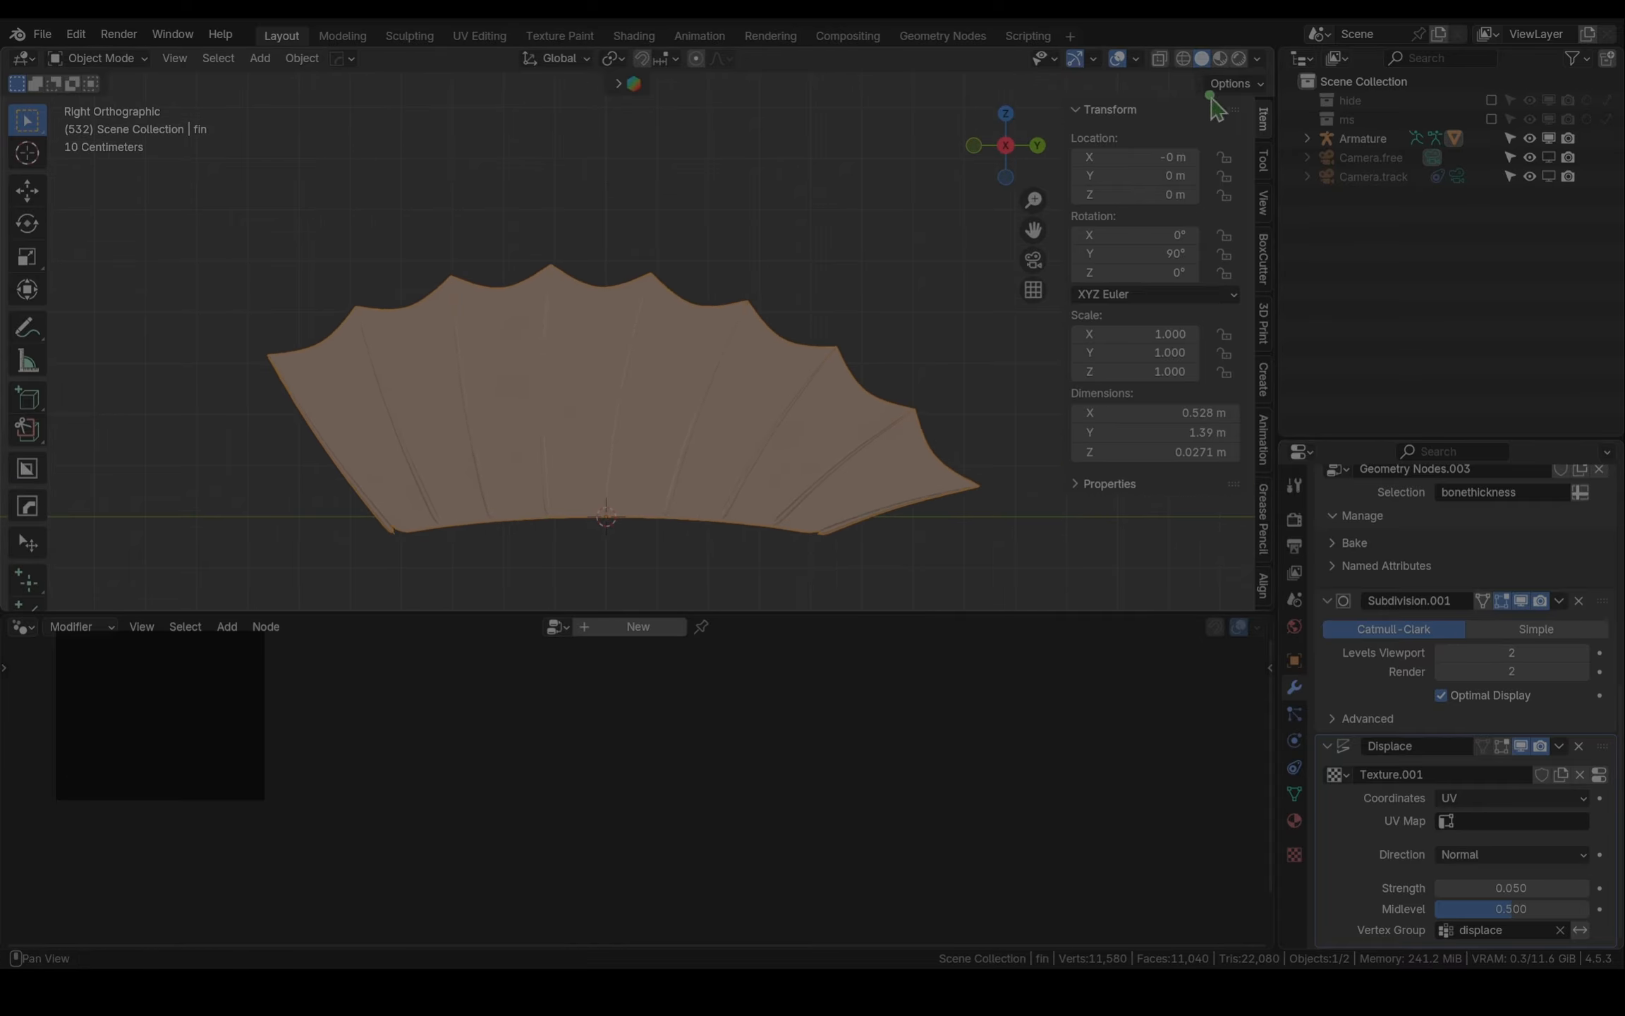
Turn on the display of bones in the viewport overlays
left_click(1135, 58)
left_click(1206, 268)
key("n")
Add a second bone collection to the fin's armature and name it "control"
left_click(1295, 794)
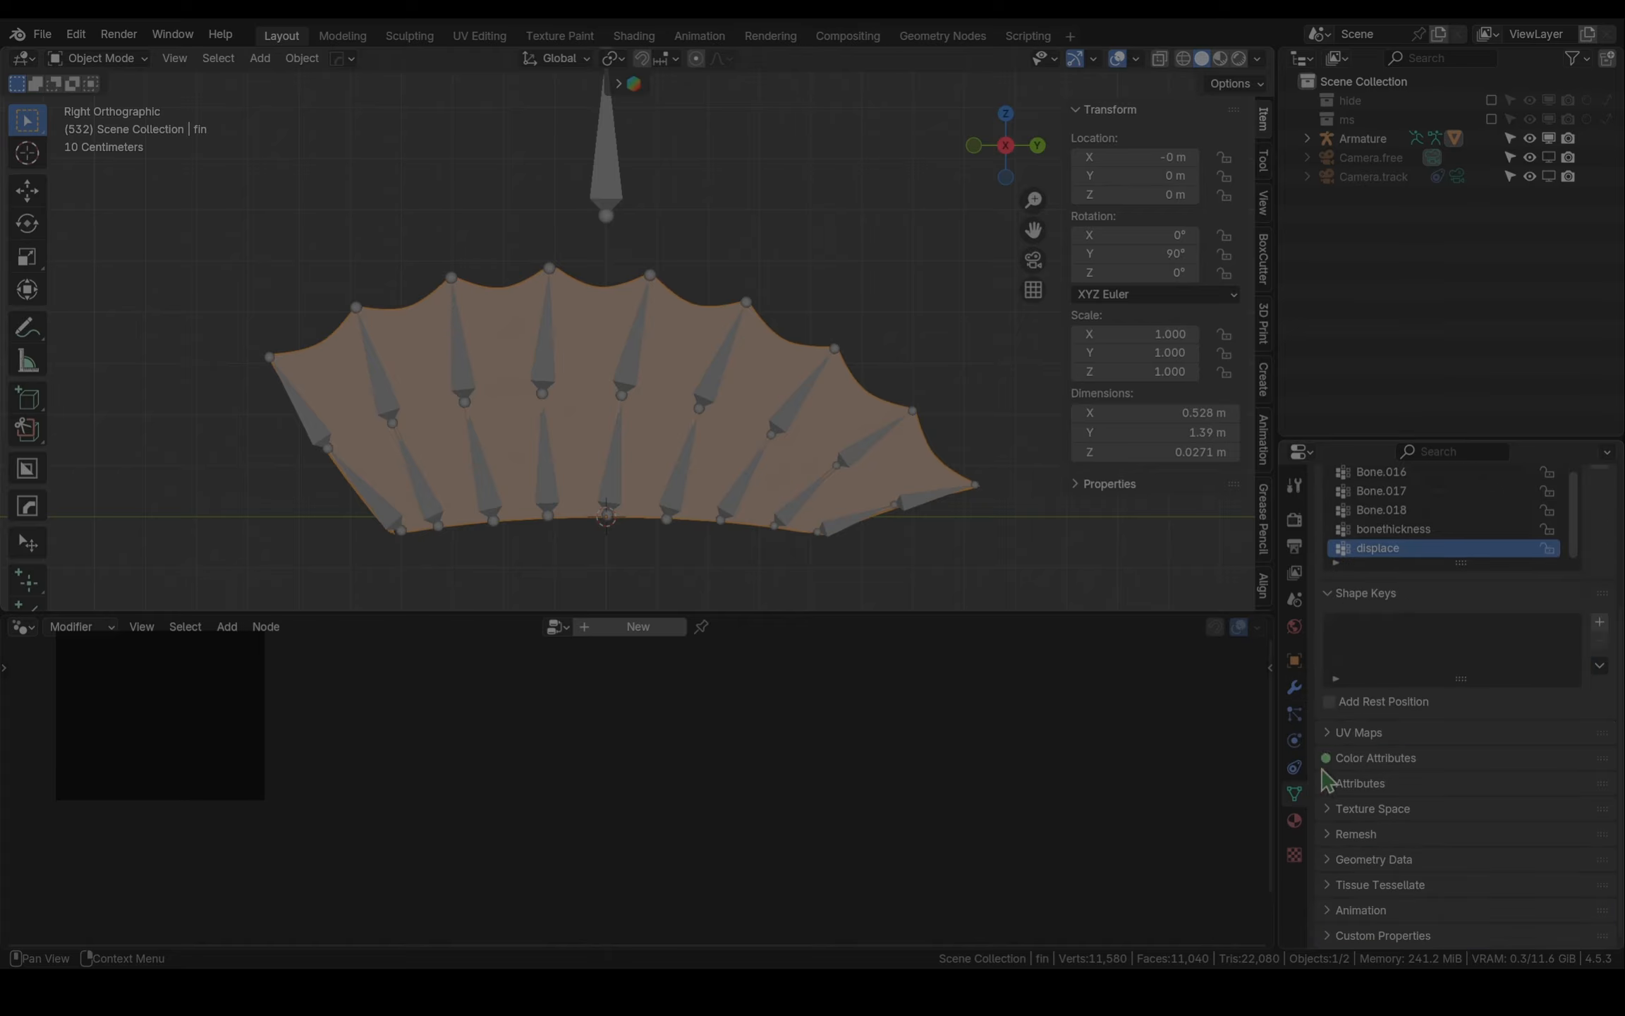
left_click(607, 189)
left_click(1600, 551)
double_click(1414, 575)
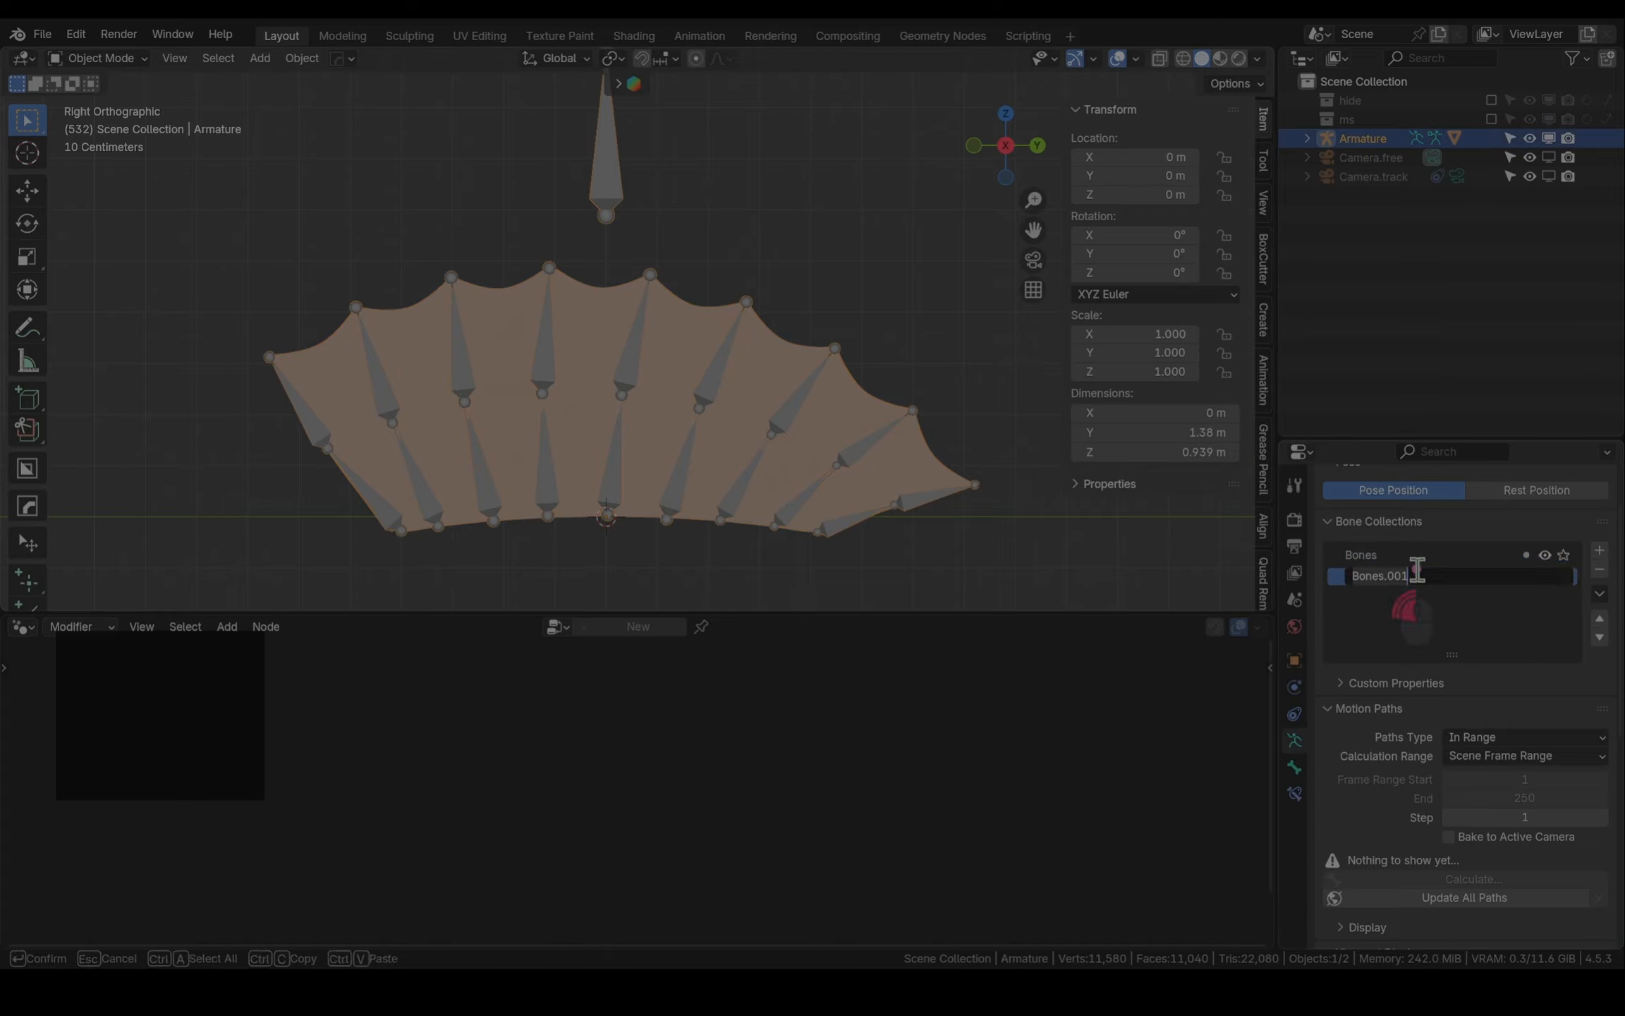
type("control")
key("Return")
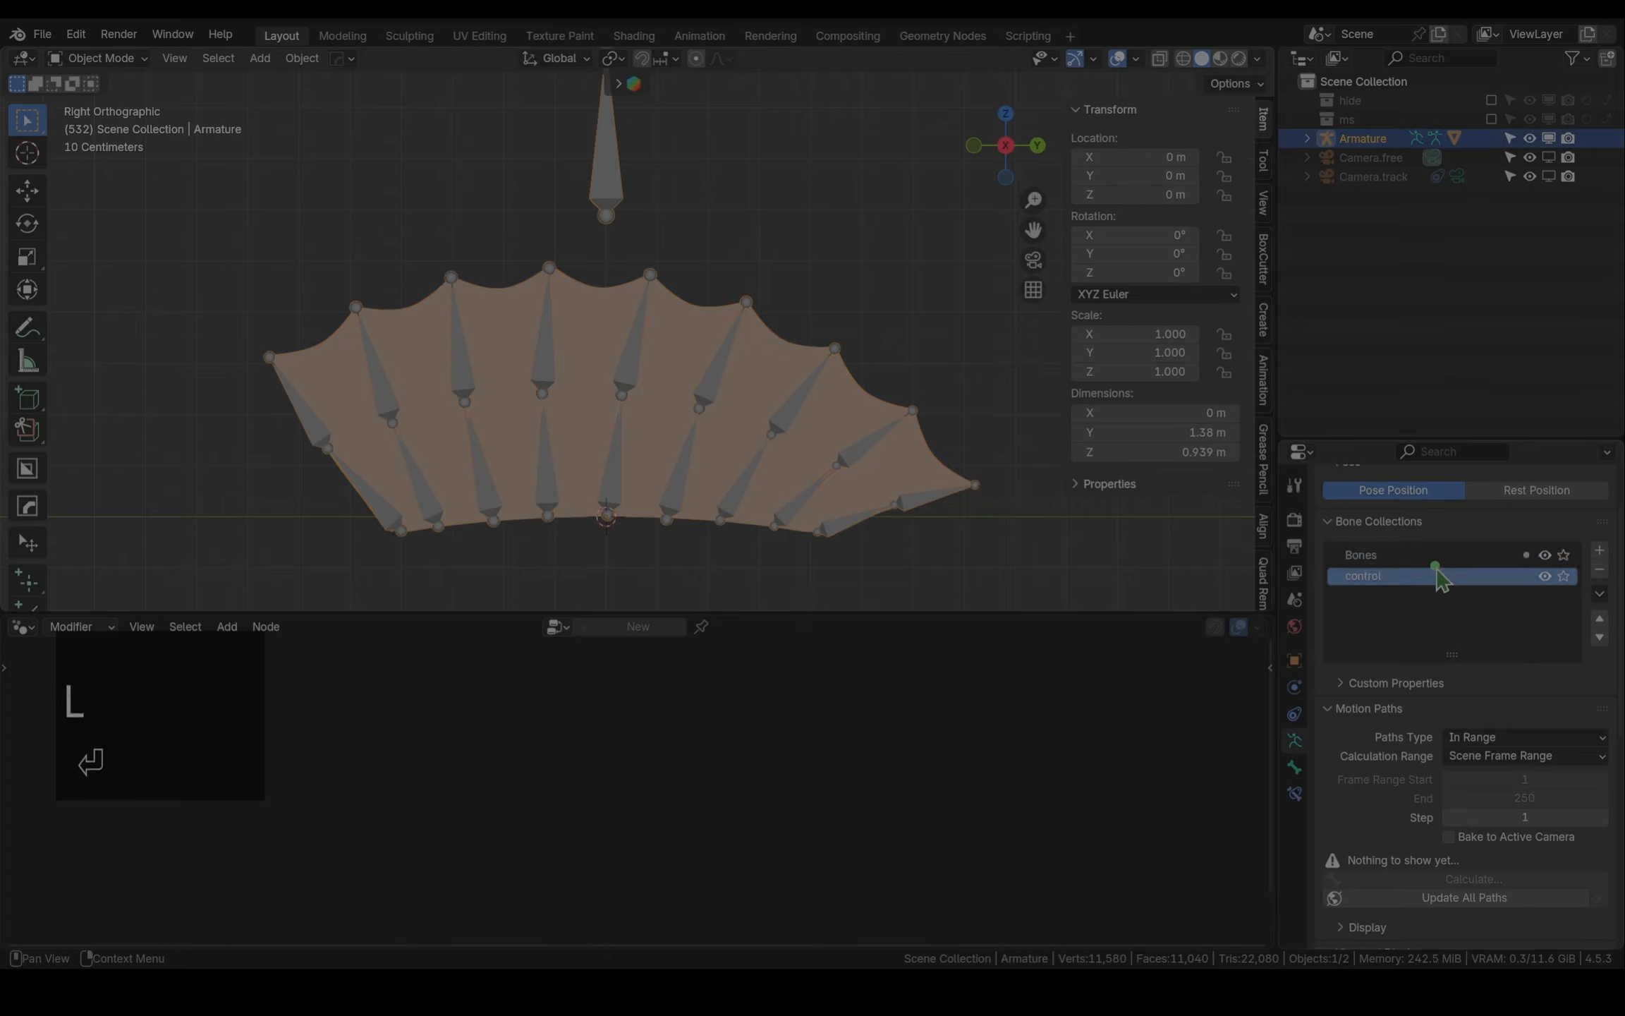
Assign the rotation_fin bone above the fin to the "control" collection and hide the "Bones" collection
key("Tab")
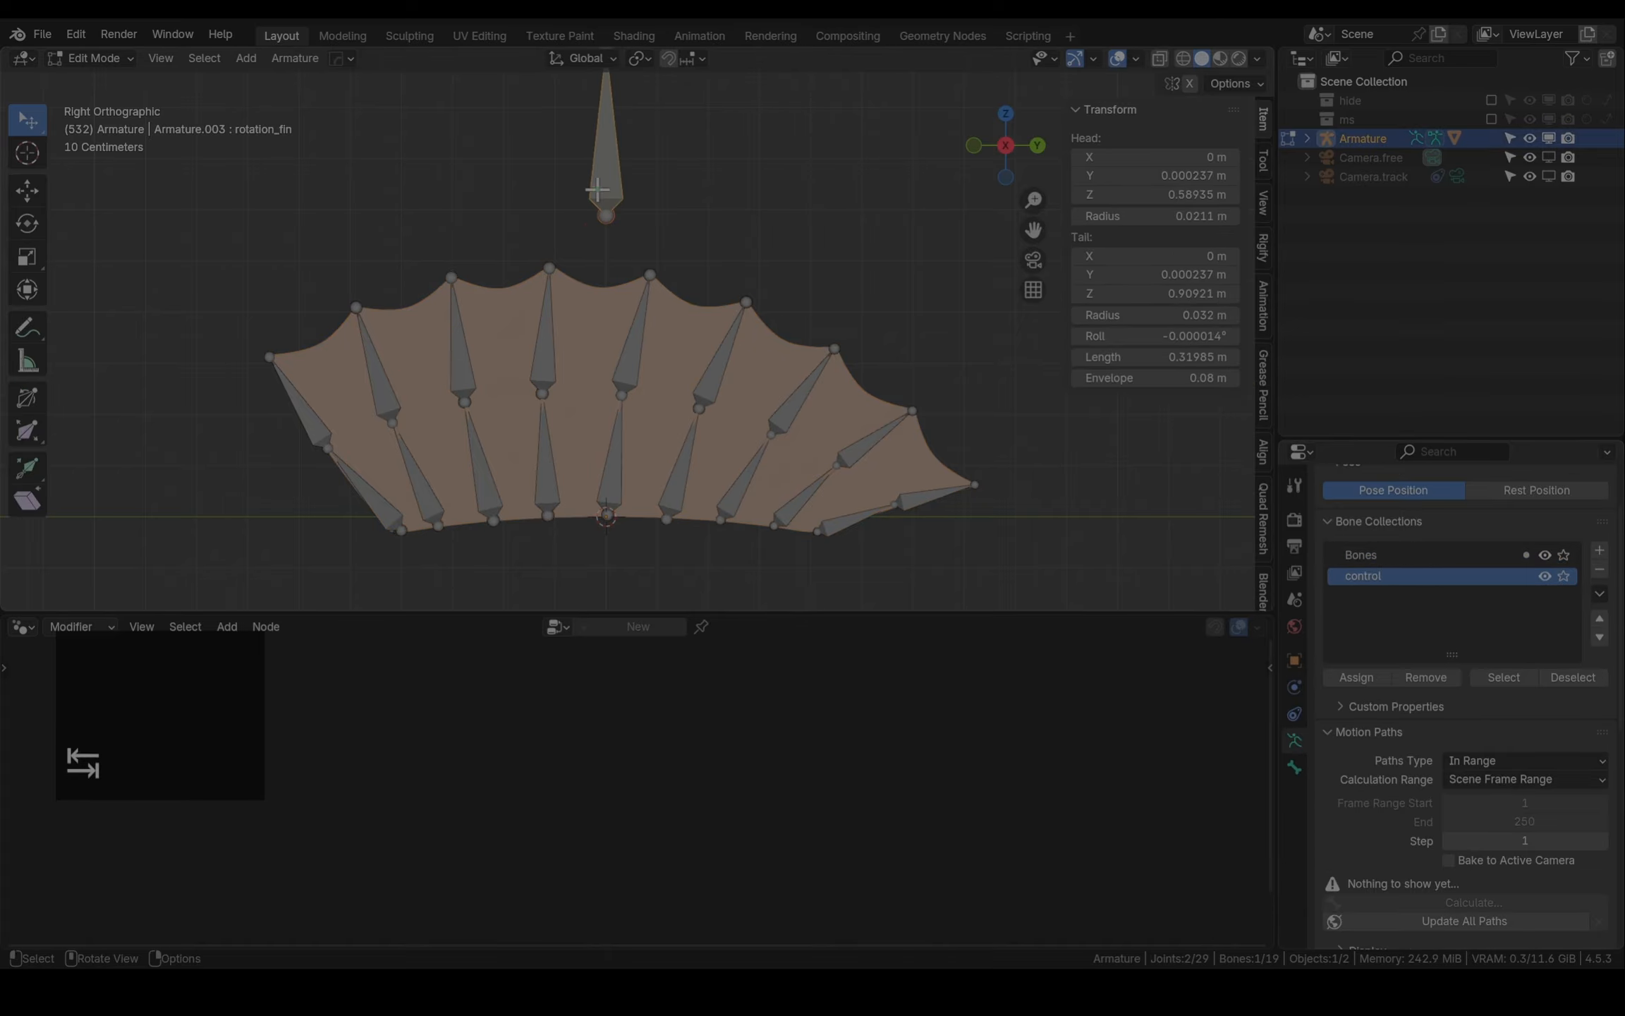
left_click(1545, 556)
Switch the armature to Pose Mode and rotate the control bone to fold the fin
left_click(97, 63)
left_click(99, 98)
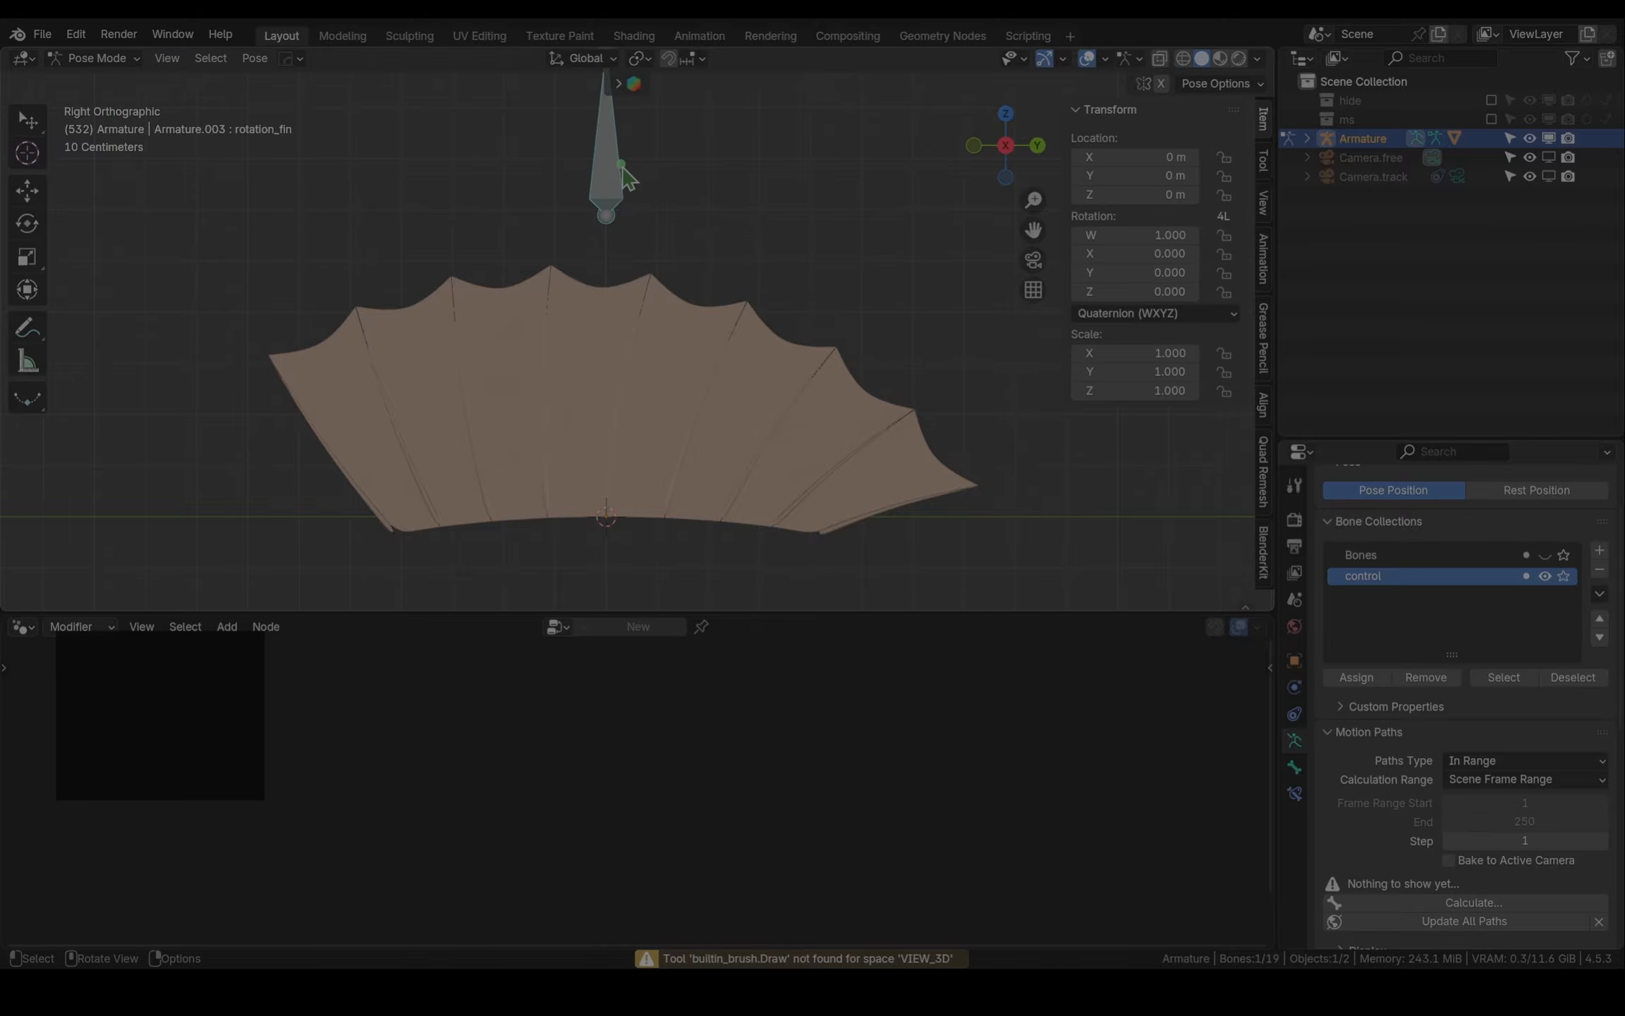
key("r")
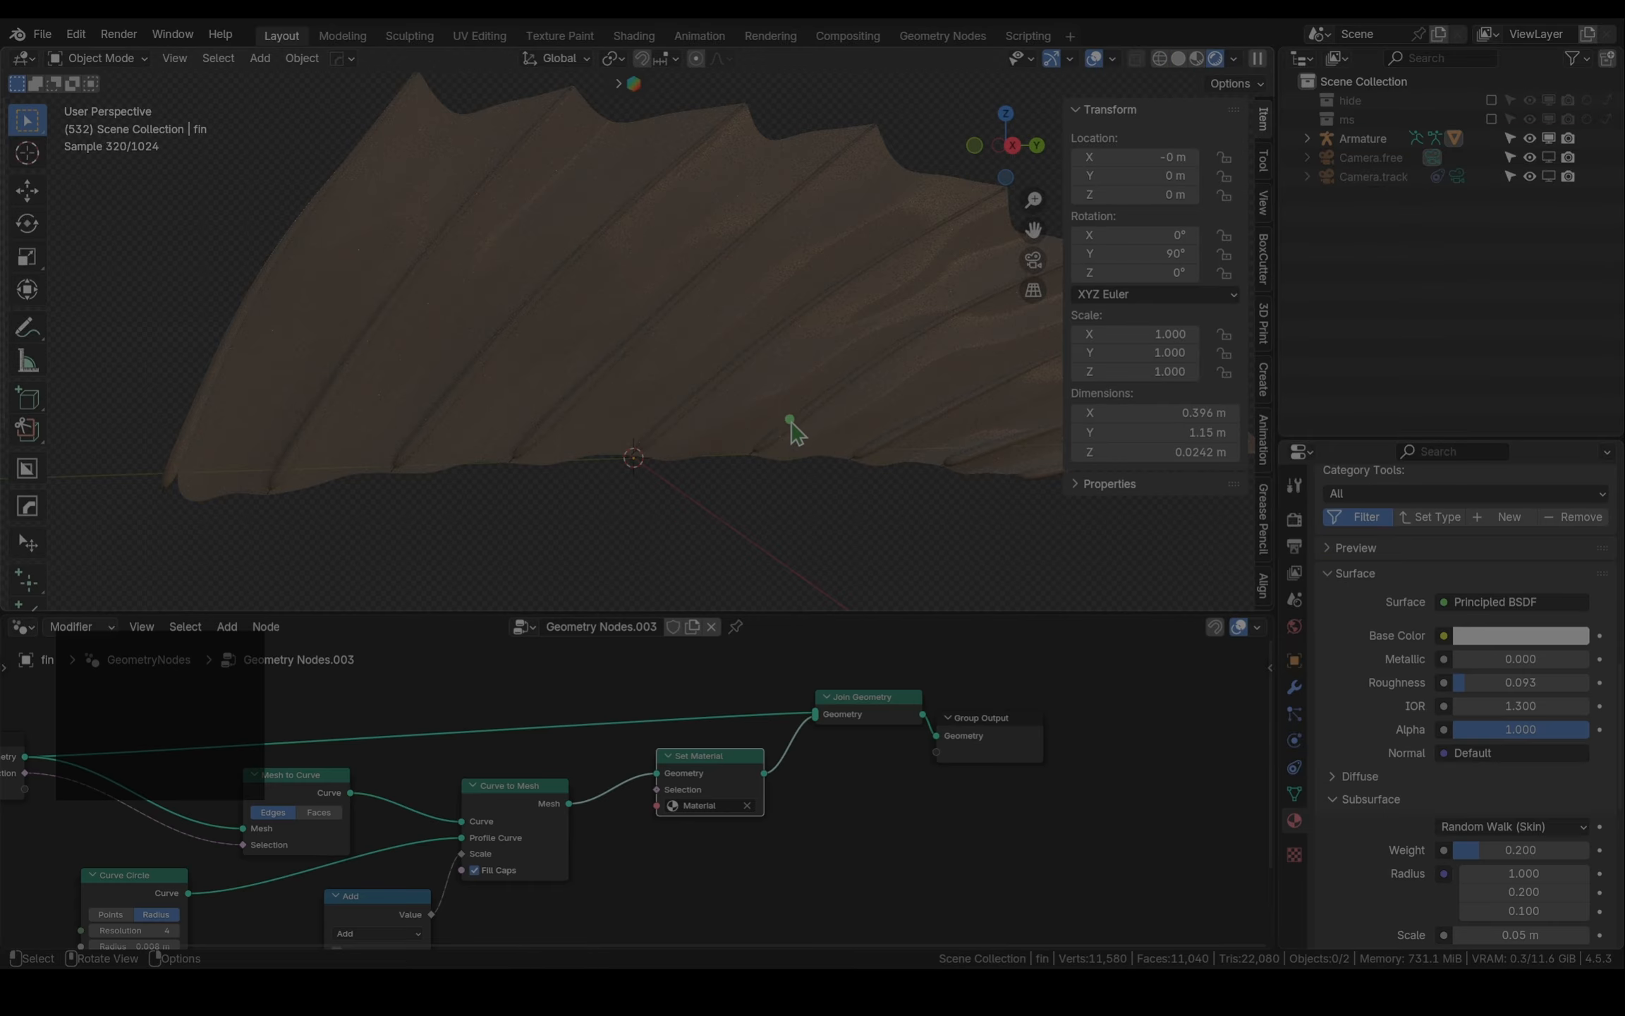
Put the armature in Pose Mode in the rendered view and adjust the rotation_fin bone's X rotation to test the fin's folding
mouse_move(804, 382)
middle_mouse_down()
mouse_move(878, 397)
mouse_move(805, 401)
middle_mouse_up()
scroll(668, 428, "down", 5)
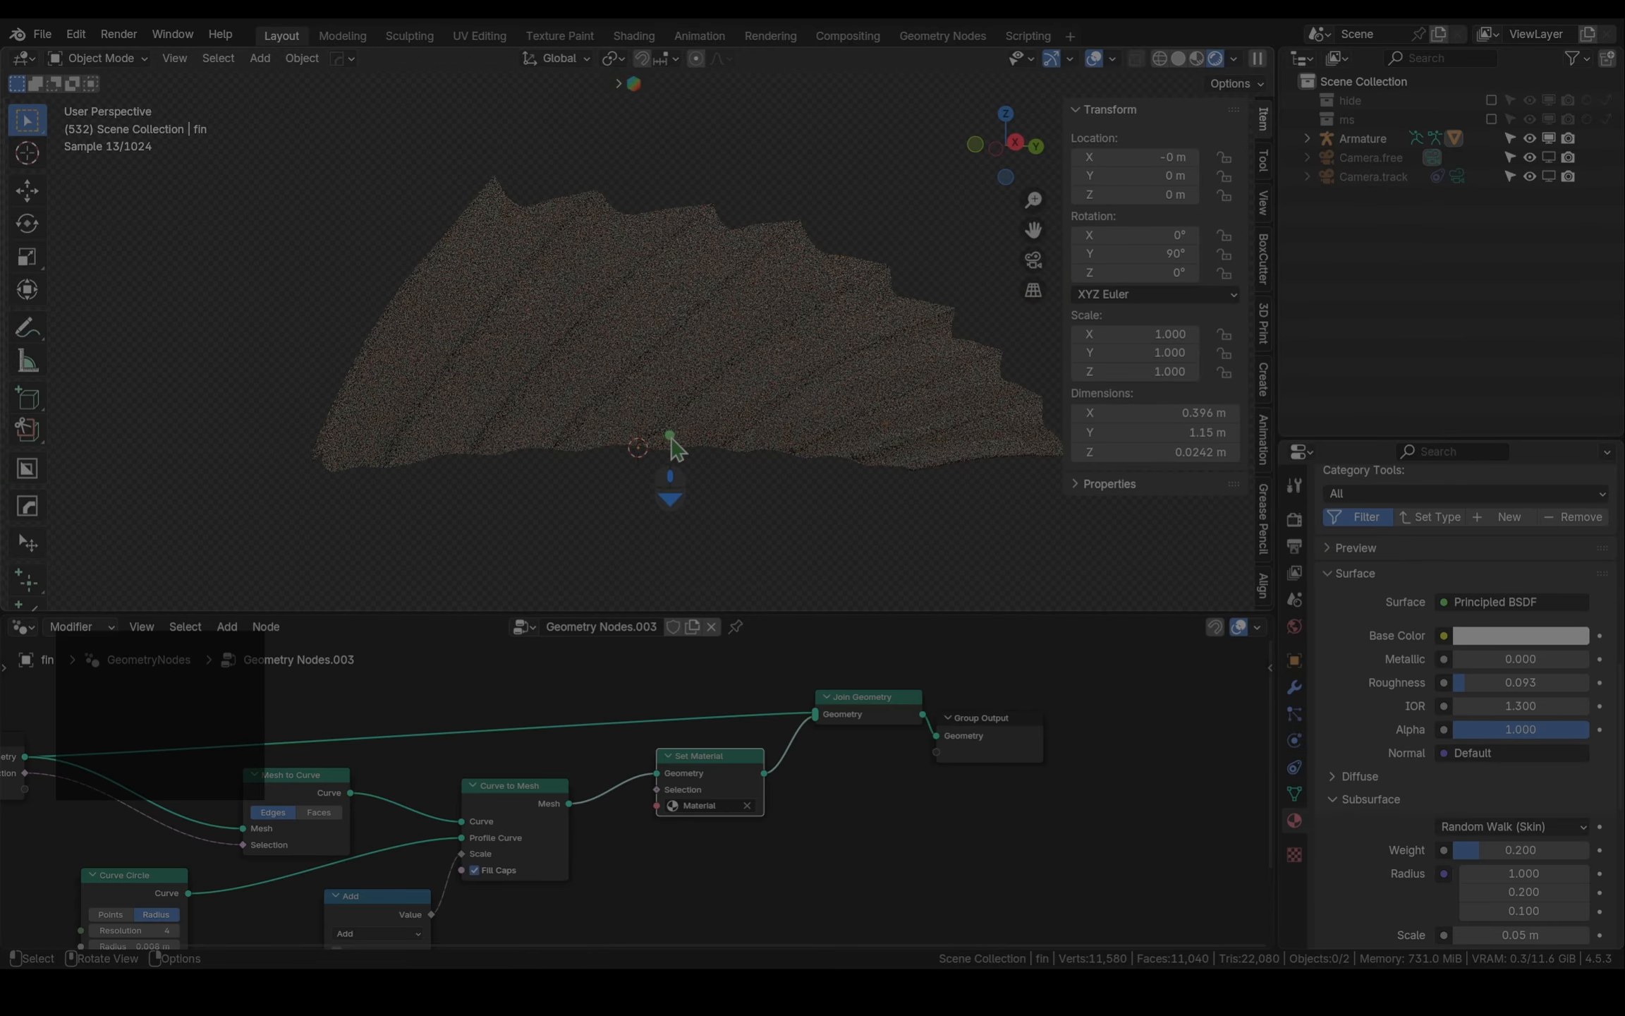
left_click(678, 148)
left_click(117, 60)
left_click(139, 123)
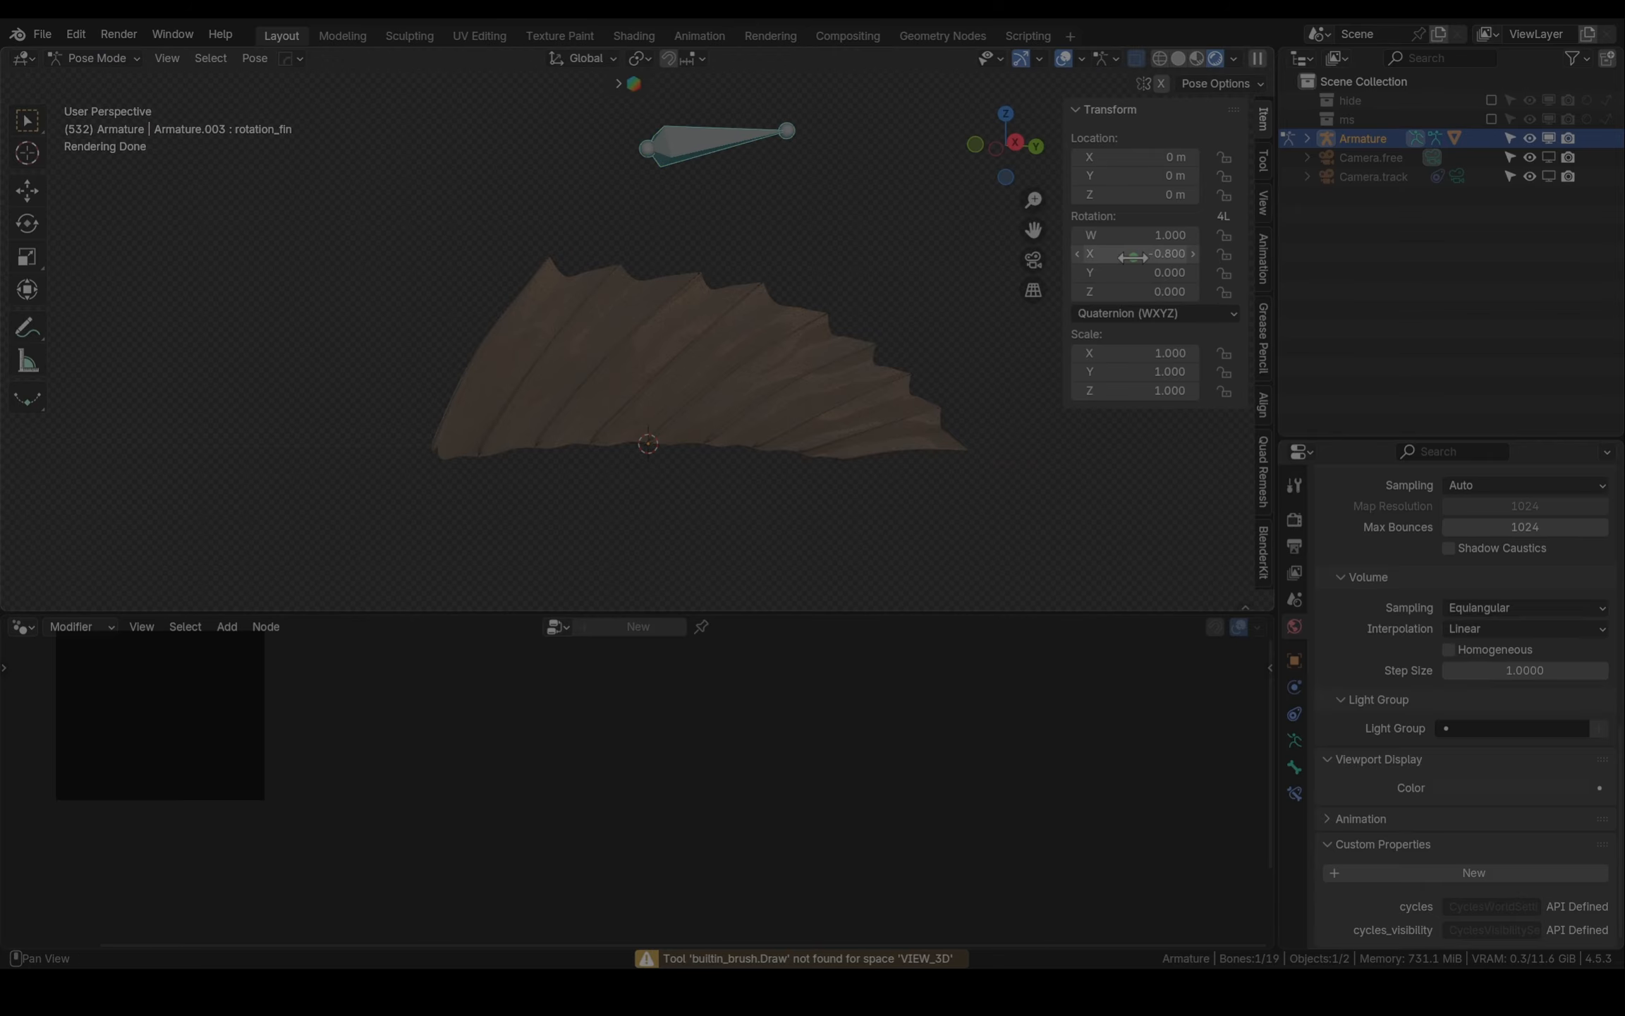
mouse_move(1130, 256)
left_mouse_down()
mouse_move(1104, 255)
mouse_move(1129, 284)
left_mouse_up()
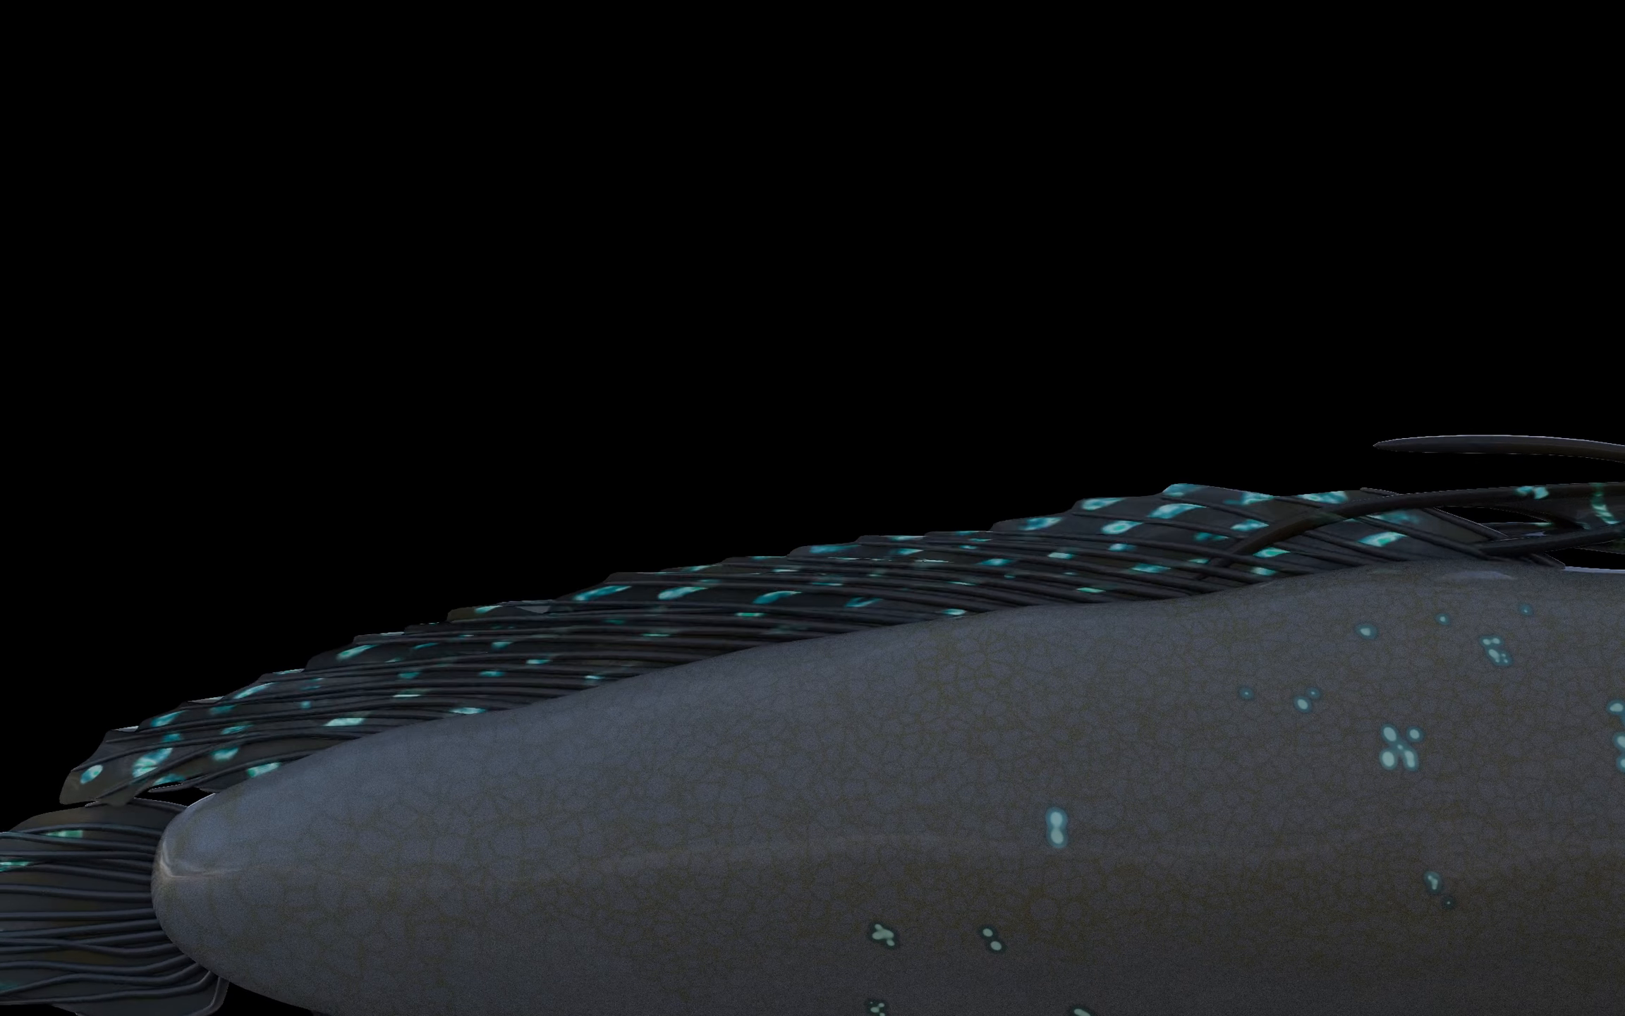